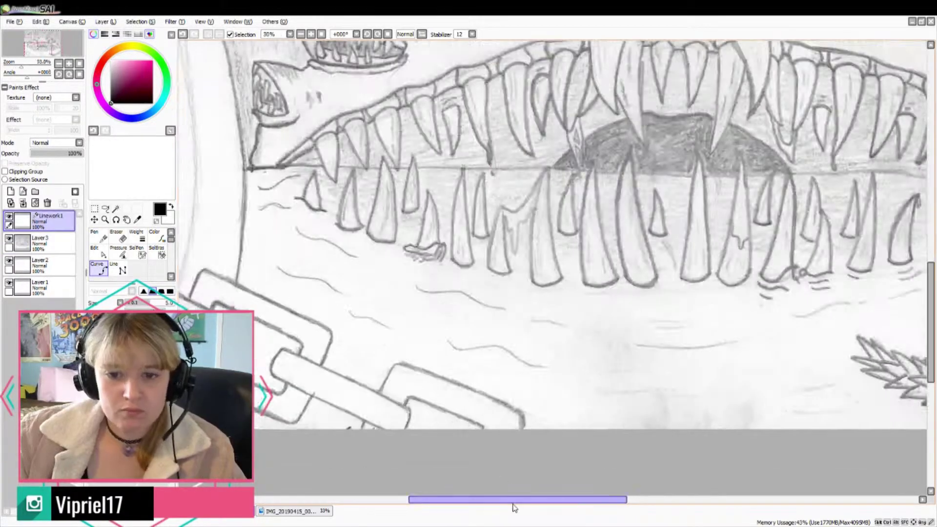
Step: Ink the full outline of the narrow chain link in the middle of the sketch with the Curve tool
{"action": "scroll", "coordinate": [530, 361], "scroll_direction": "up", "scroll_amount": 1}
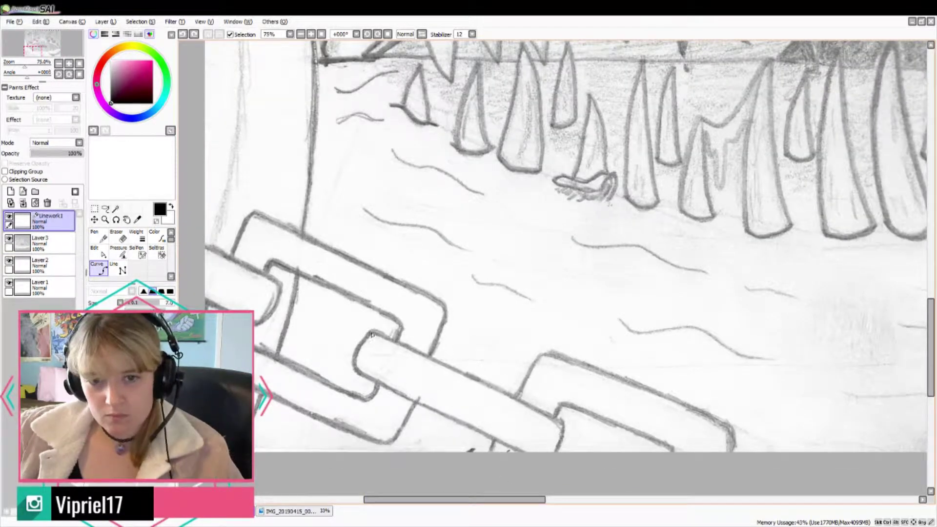
{"action": "left_click_drag", "start_coordinate": [376, 333], "coordinate": [354, 369]}
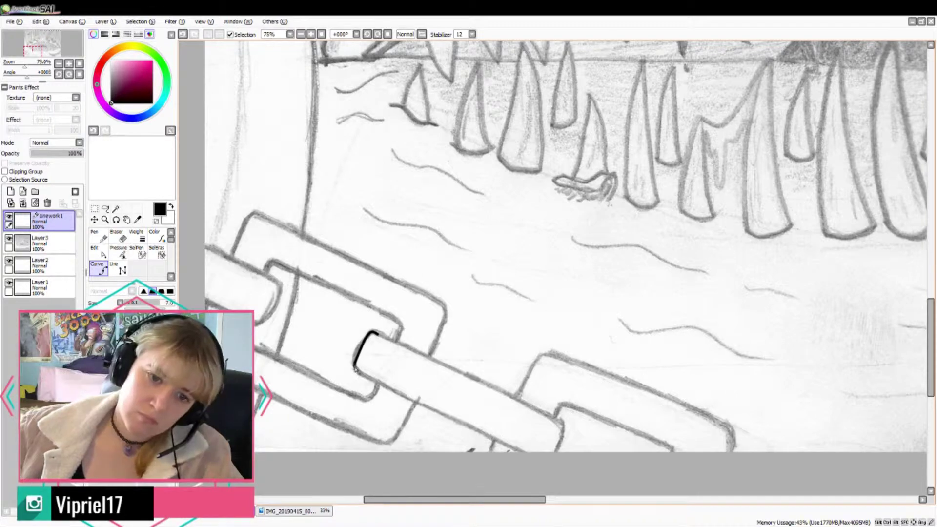
{"action": "left_click", "coordinate": [356, 370]}
{"action": "left_click", "coordinate": [369, 379]}
{"action": "double_click", "coordinate": [520, 449]}
{"action": "scroll", "coordinate": [378, 328], "scroll_direction": "up", "scroll_amount": 4}
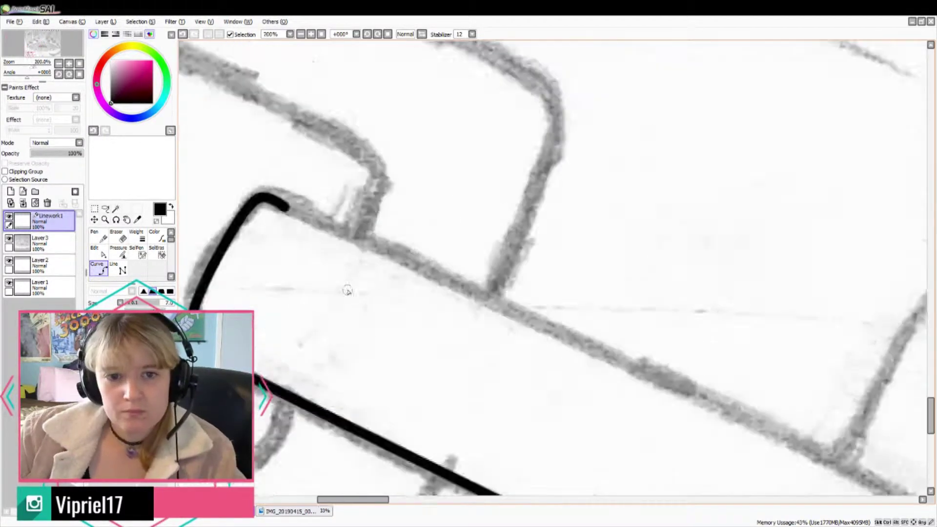
{"action": "scroll", "coordinate": [347, 290], "scroll_direction": "down", "scroll_amount": 1}
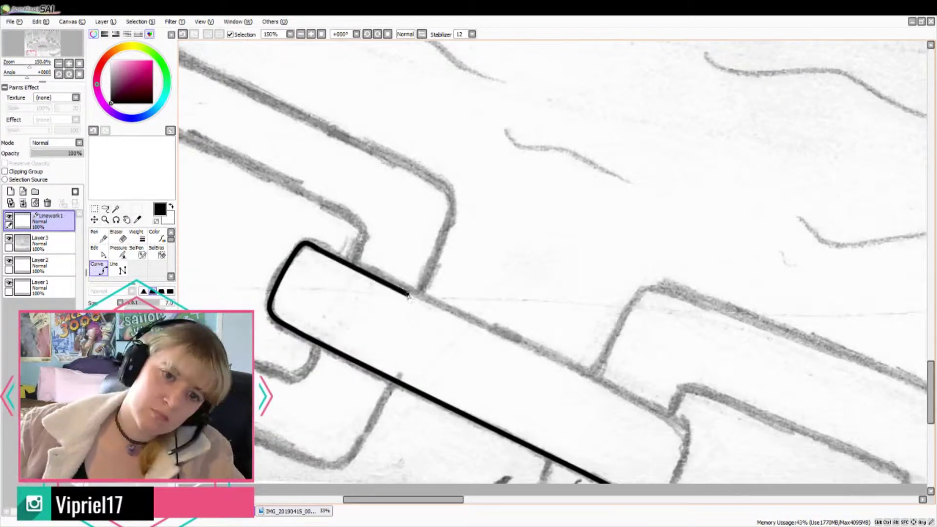
{"action": "left_click", "coordinate": [689, 442]}
Step: Ink the outer and inner outlines of the wide chain link at the lower end of the chain
{"action": "left_click", "coordinate": [598, 378]}
{"action": "left_click", "coordinate": [641, 288]}
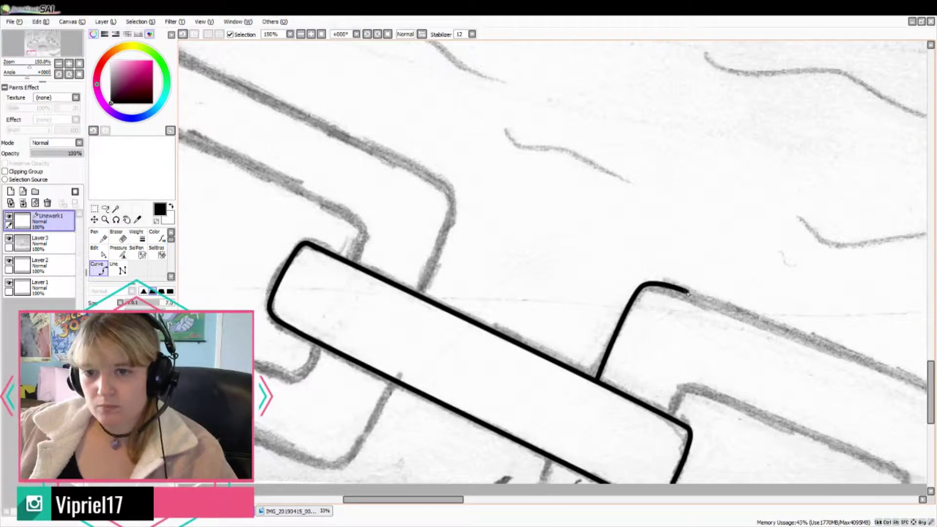
{"action": "left_click", "coordinate": [676, 286]}
{"action": "left_click", "coordinate": [746, 429]}
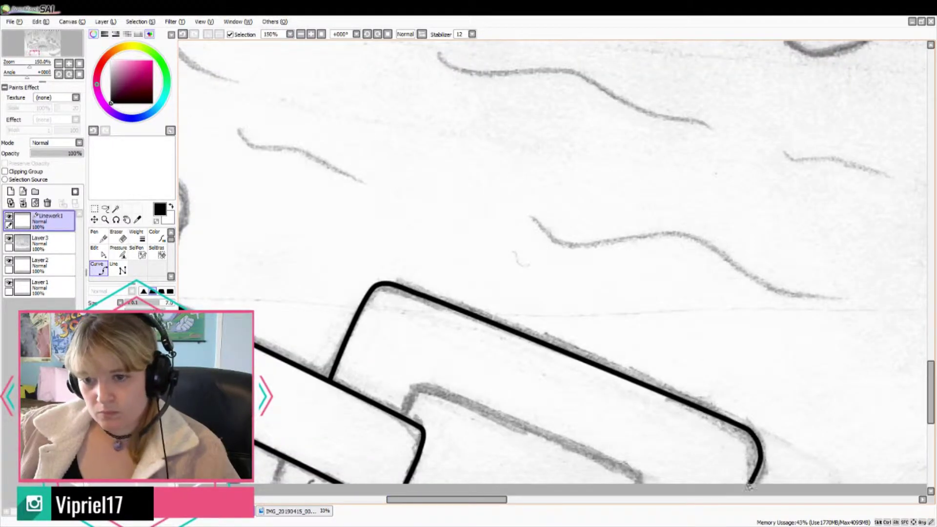
{"action": "left_click", "coordinate": [757, 482]}
{"action": "left_click", "coordinate": [635, 486]}
{"action": "left_click", "coordinate": [636, 474]}
{"action": "left_click", "coordinate": [418, 386]}
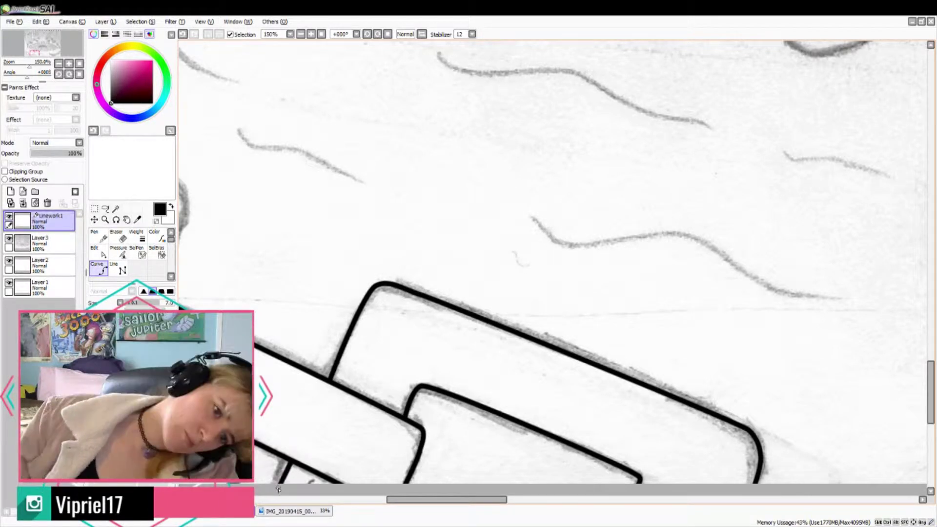
Step: Try to ink the partial chain link cut off by the canvas's left edge and fade the sketch layer
{"action": "left_click_drag", "start_coordinate": [500, 499], "coordinate": [410, 499]}
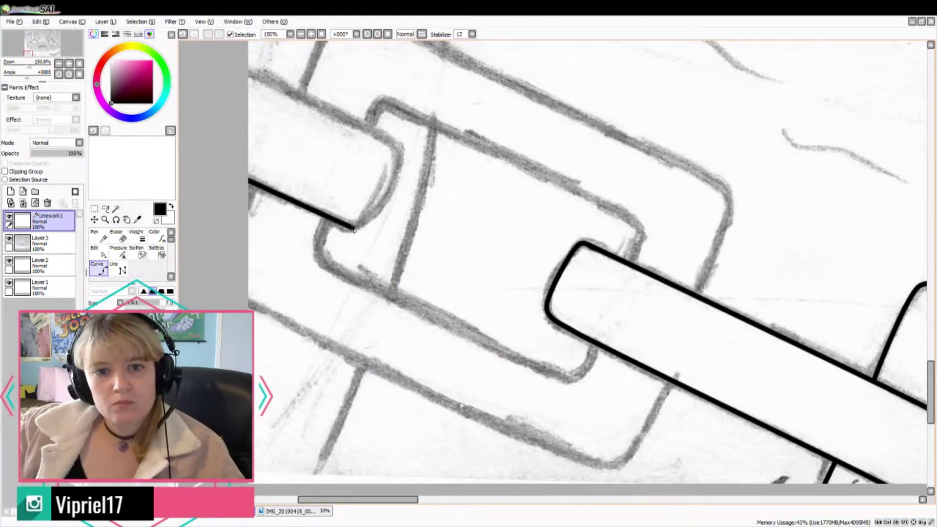
{"action": "left_click", "coordinate": [399, 153]}
{"action": "key", "text": "ctrl+z"}
{"action": "left_click", "coordinate": [399, 155]}
{"action": "left_click", "coordinate": [361, 123]}
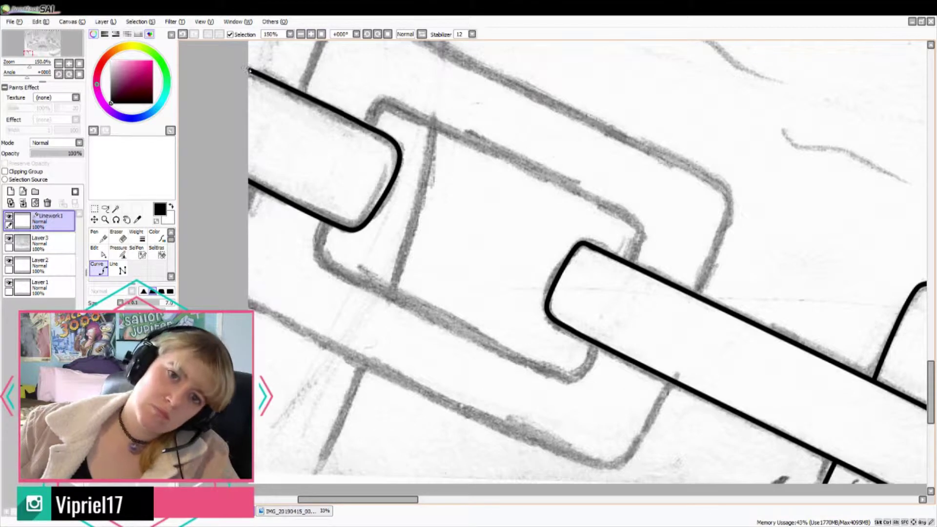
{"action": "left_click", "coordinate": [54, 242]}
{"action": "left_click", "coordinate": [63, 153]}
{"action": "left_click", "coordinate": [54, 220]}
{"action": "key", "text": "ctrl+z"}
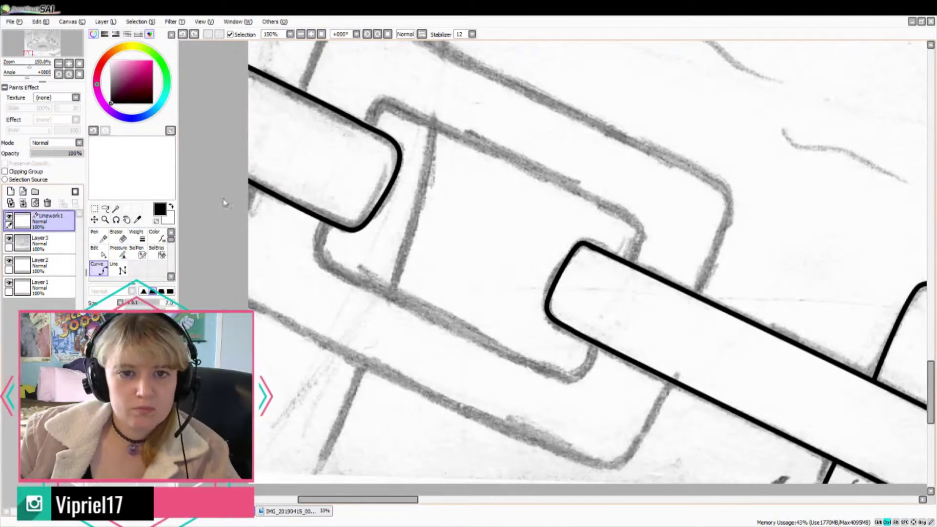
{"action": "key", "text": "ctrl+z"}
{"action": "key", "text": "ctrl+z"}
Step: Lower Layer3's opacity to 66% and make Linework1 the active layer again
{"action": "left_click", "coordinate": [53, 243]}
{"action": "left_click", "coordinate": [65, 153]}
{"action": "left_click", "coordinate": [53, 220]}
Step: Ink the outline of the partial link at the canvas's left edge, from its lower edge around the rounded end
{"action": "left_click", "coordinate": [245, 182]}
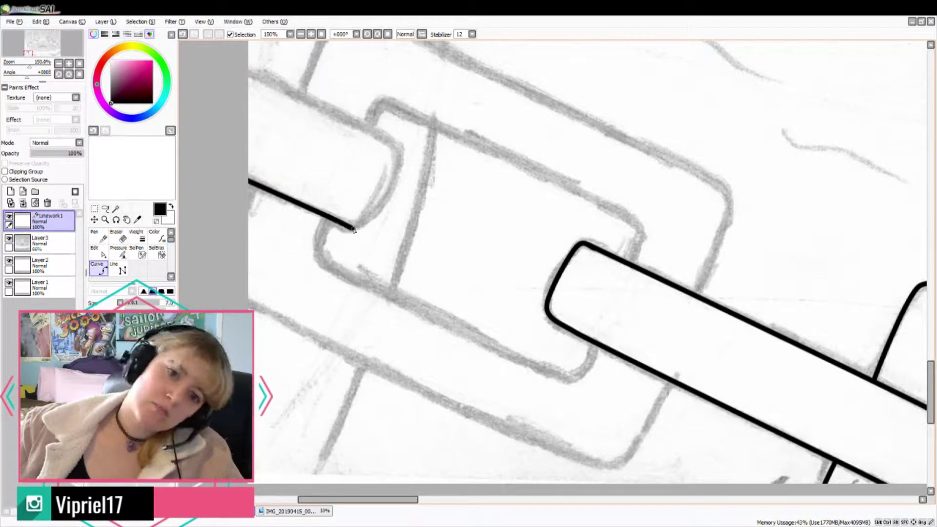
{"action": "left_click", "coordinate": [329, 217]}
{"action": "key", "text": "ctrl+z"}
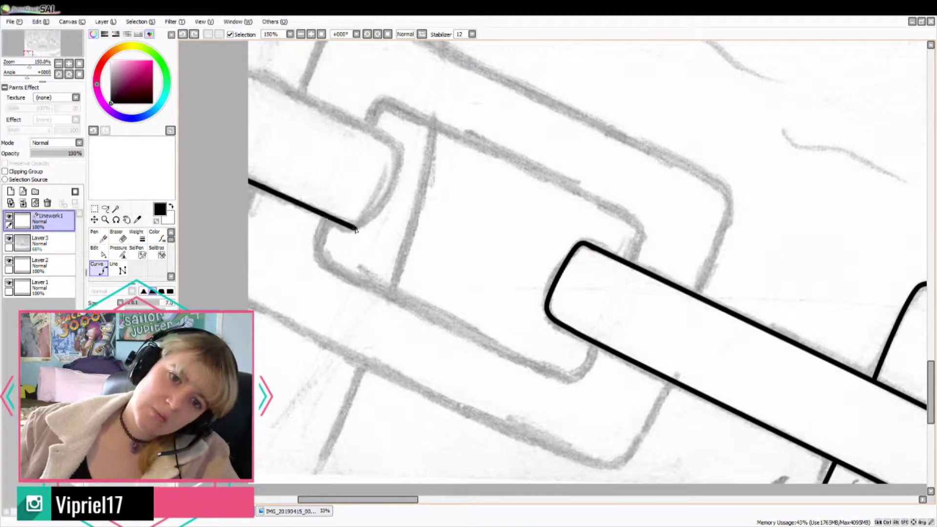
{"action": "left_click", "coordinate": [353, 227]}
{"action": "left_click", "coordinate": [401, 150]}
{"action": "key", "text": "ctrl+z"}
{"action": "left_click", "coordinate": [401, 152]}
{"action": "key", "text": "ctrl+z"}
{"action": "key", "text": "ctrl+z"}
{"action": "left_click", "coordinate": [356, 228]}
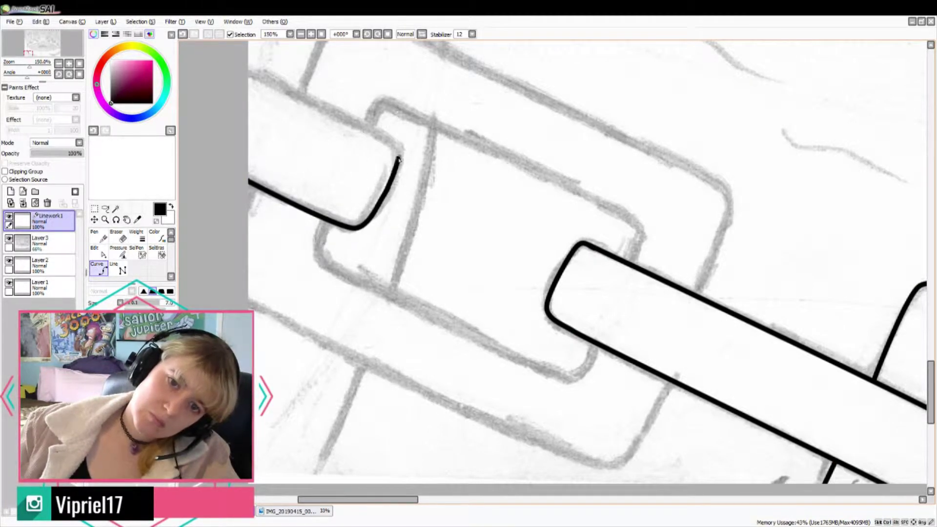
{"action": "left_click", "coordinate": [401, 149]}
Step: Ink the lower inner edge of the large link, from the partial link down to the narrow link
{"action": "left_click", "coordinate": [329, 222]}
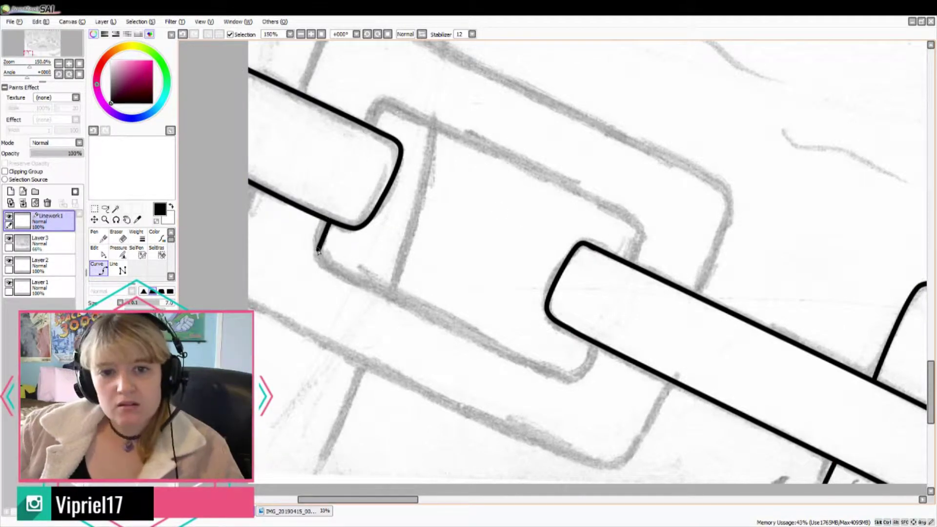
{"action": "left_click", "coordinate": [318, 250]}
{"action": "key", "text": "ctrl+z"}
{"action": "left_click", "coordinate": [318, 249]}
{"action": "left_click", "coordinate": [341, 272]}
{"action": "left_click", "coordinate": [574, 382]}
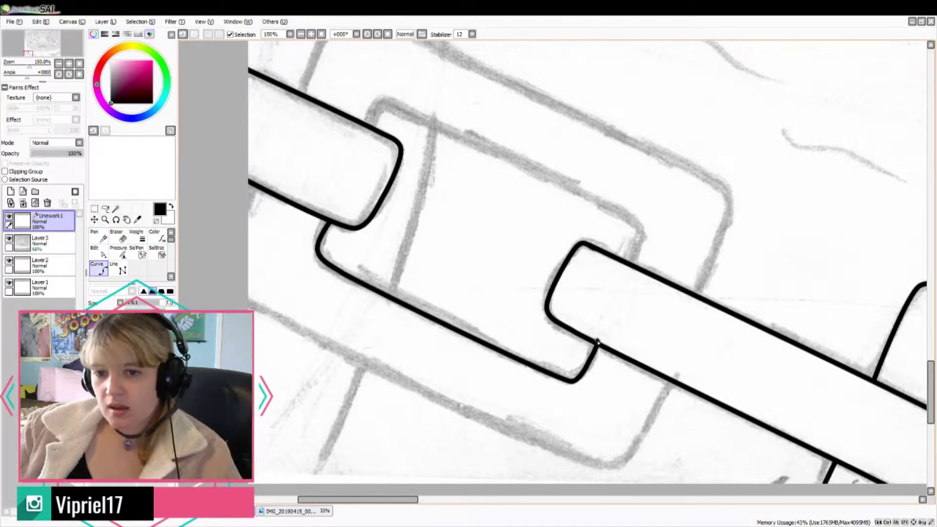
{"action": "double_click", "coordinate": [596, 345]}
Step: Ink the upper inner edge of the large link, from the narrow link back to the partial link
{"action": "left_click", "coordinate": [630, 263]}
{"action": "left_click", "coordinate": [642, 231]}
{"action": "key", "text": "ctrl+z"}
{"action": "left_click", "coordinate": [643, 227]}
{"action": "left_click", "coordinate": [384, 101]}
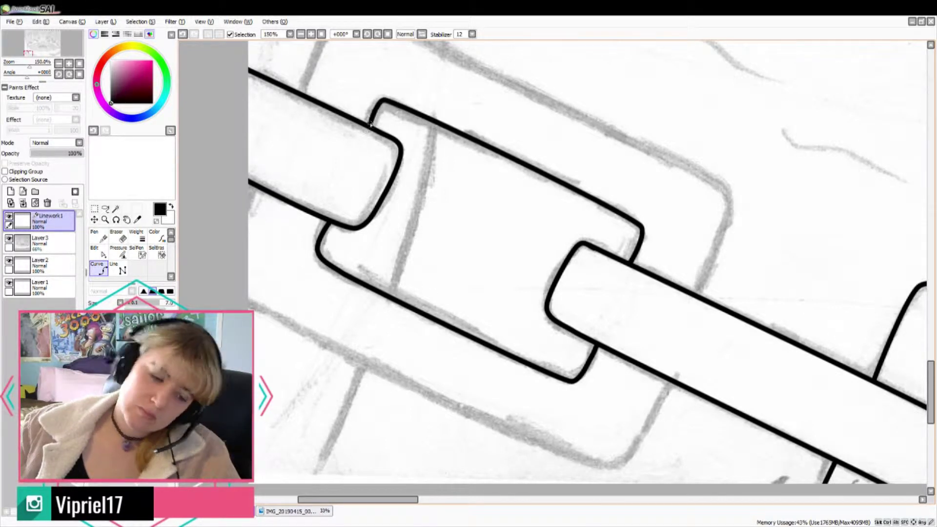
{"action": "key", "text": "ctrl+z"}
{"action": "left_click", "coordinate": [388, 104]}
{"action": "double_click", "coordinate": [372, 126]}
Step: Ink the lower outer edge of the large link, from the canvas edge around its corner to the narrow link
{"action": "left_click", "coordinate": [245, 300]}
{"action": "left_click", "coordinate": [610, 468]}
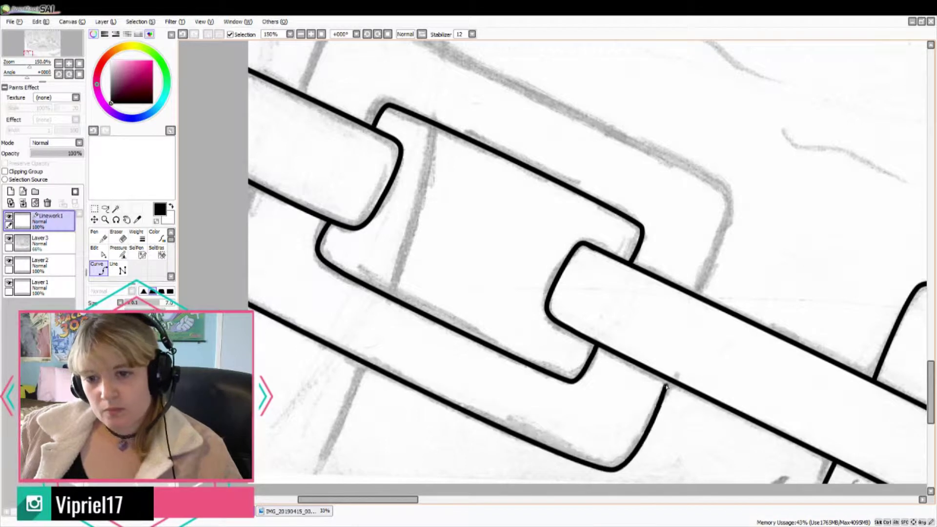
{"action": "left_click", "coordinate": [668, 383]}
Step: Ink the upper outer edge of the large link, from the narrow link around both corners to the partial link
{"action": "left_click", "coordinate": [733, 195]}
{"action": "left_click_drag", "start_coordinate": [930, 389], "coordinate": [930, 375]}
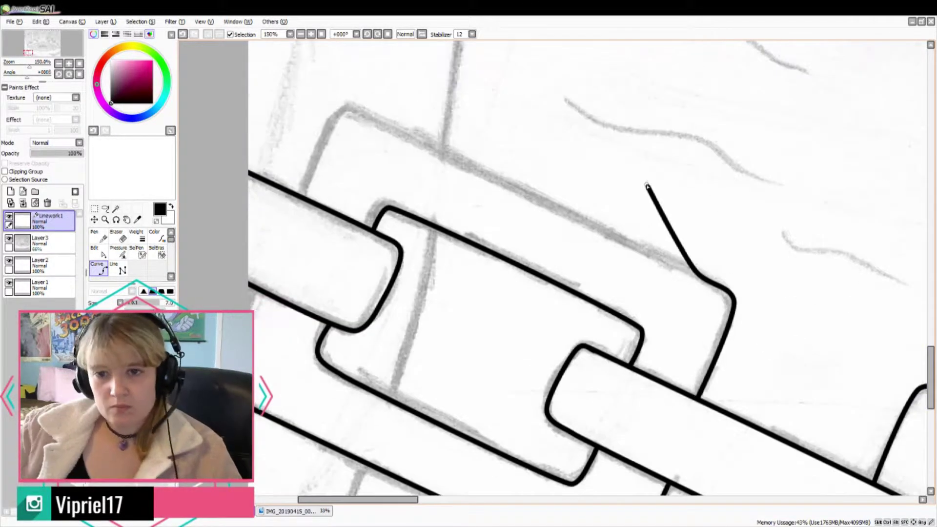
{"action": "left_click", "coordinate": [356, 112]}
{"action": "key", "text": "ctrl+z"}
{"action": "left_click", "coordinate": [344, 107]}
{"action": "double_click", "coordinate": [301, 195]}
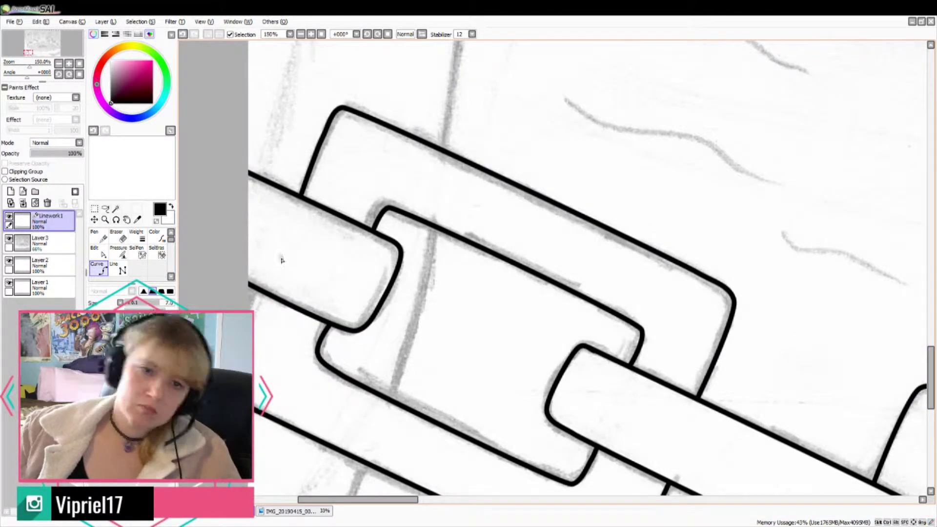
Step: Ink the inside of the curled tail's top bend, including the small wavy bumps above the drip
{"action": "scroll", "coordinate": [336, 257], "scroll_direction": "down", "scroll_amount": 3}
{"action": "left_click_drag", "start_coordinate": [930, 432], "coordinate": [932, 362]}
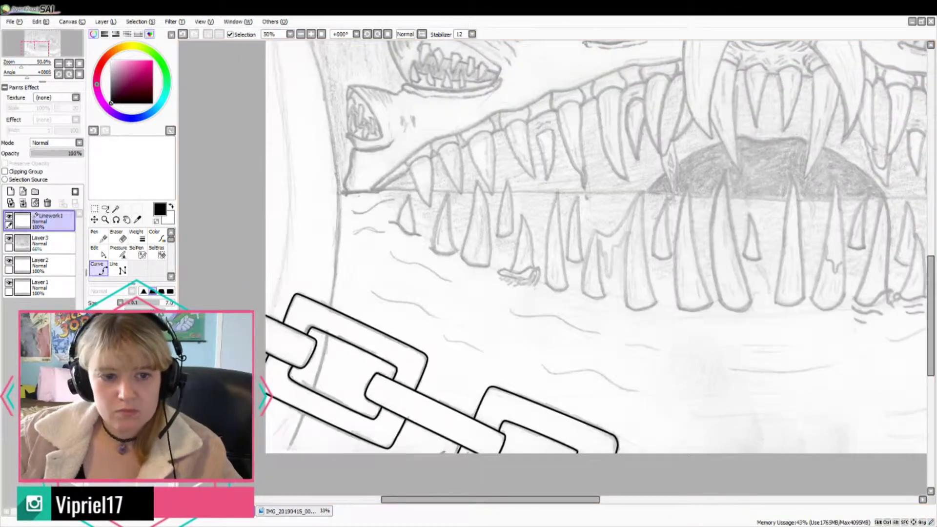
{"action": "scroll", "coordinate": [366, 288], "scroll_direction": "down", "scroll_amount": 1}
{"action": "scroll", "coordinate": [354, 220], "scroll_direction": "up", "scroll_amount": 2}
{"action": "scroll", "coordinate": [357, 278], "scroll_direction": "down", "scroll_amount": 2}
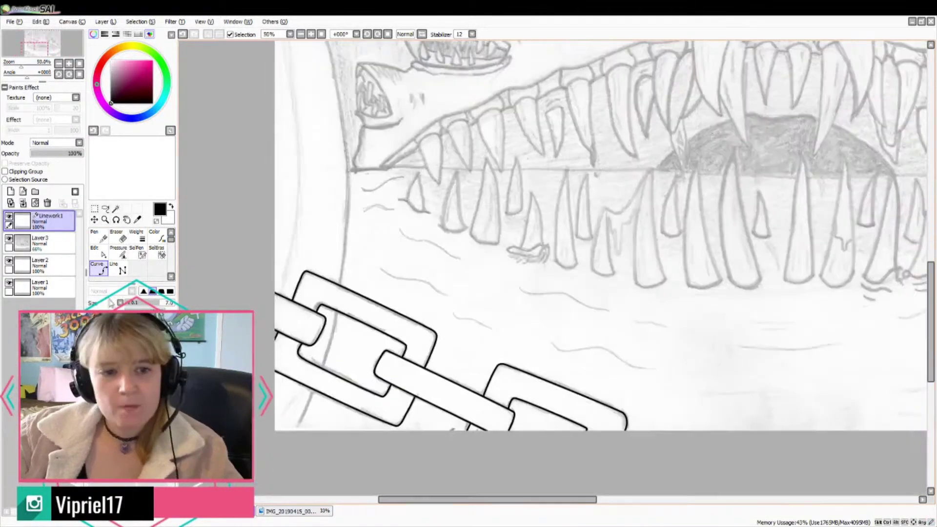
{"action": "scroll", "coordinate": [932, 258], "scroll_direction": "up", "scroll_amount": 1}
{"action": "left_click_drag", "start_coordinate": [931, 258], "coordinate": [930, 219]}
{"action": "scroll", "coordinate": [336, 131], "scroll_direction": "up", "scroll_amount": 1}
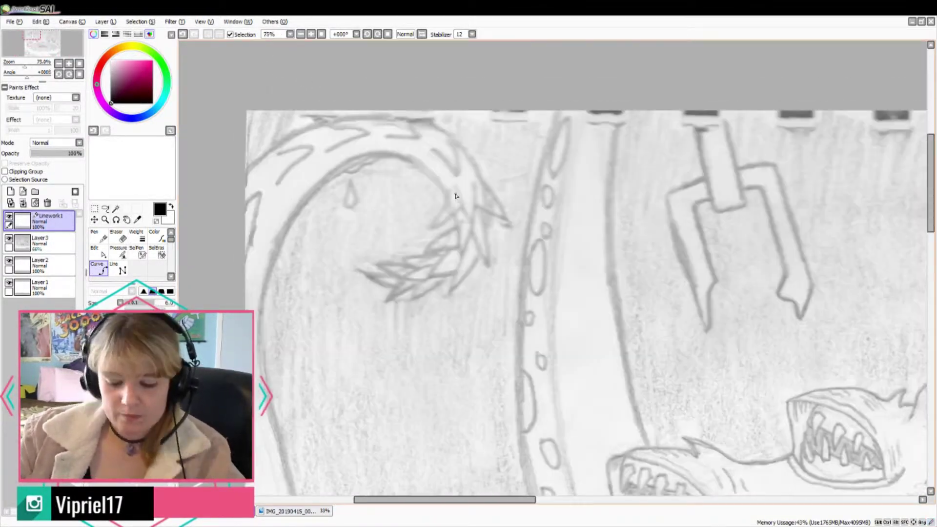
{"action": "left_click", "coordinate": [444, 191]}
{"action": "left_click", "coordinate": [423, 165]}
{"action": "left_click", "coordinate": [394, 156]}
{"action": "left_click", "coordinate": [384, 159]}
{"action": "left_click", "coordinate": [374, 163]}
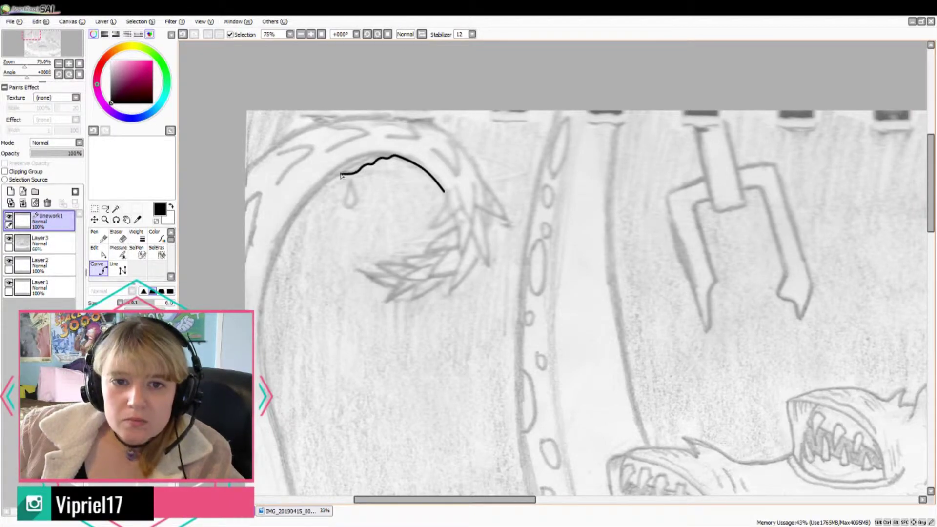
Step: Continue the tail's inner edge in one long curve past the creature's mouth down to the top of the large link
{"action": "scroll", "coordinate": [285, 458], "scroll_direction": "down", "scroll_amount": 3}
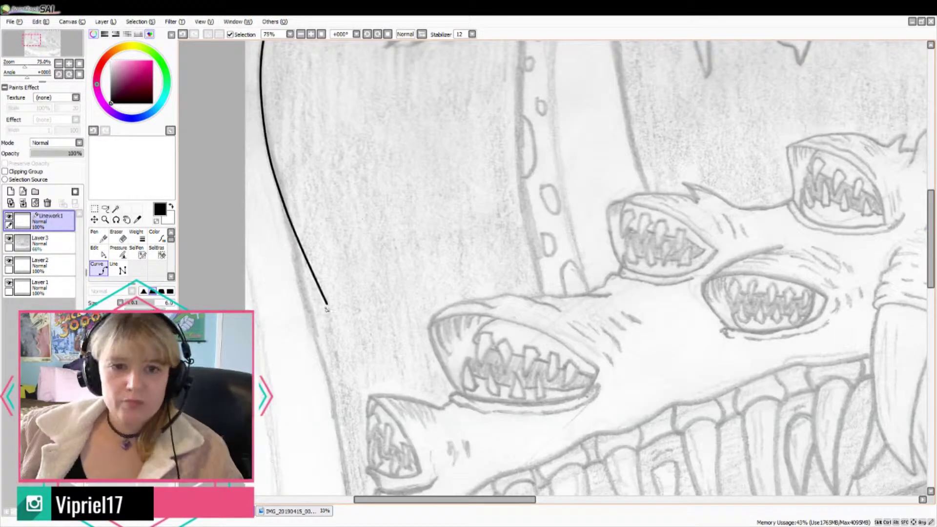
{"action": "scroll", "coordinate": [345, 461], "scroll_direction": "down", "scroll_amount": 2}
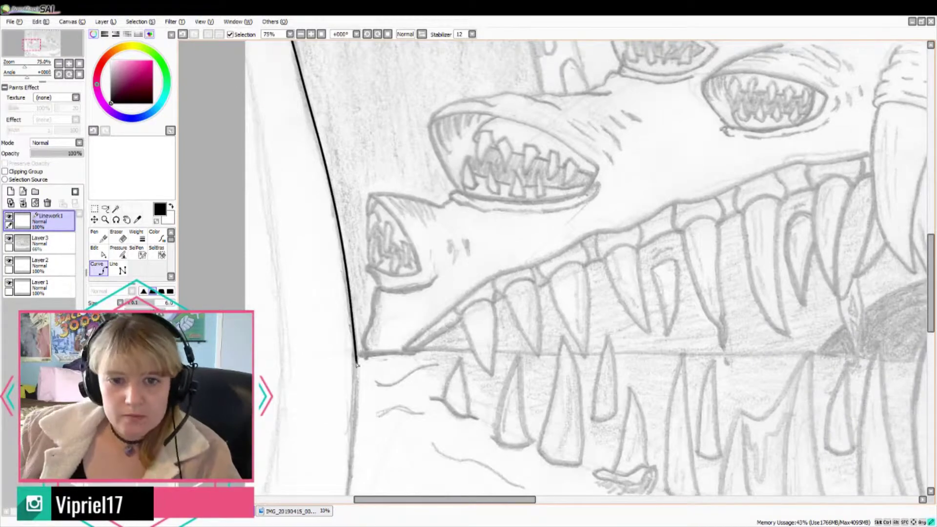
{"action": "scroll", "coordinate": [337, 318], "scroll_direction": "down", "scroll_amount": 3}
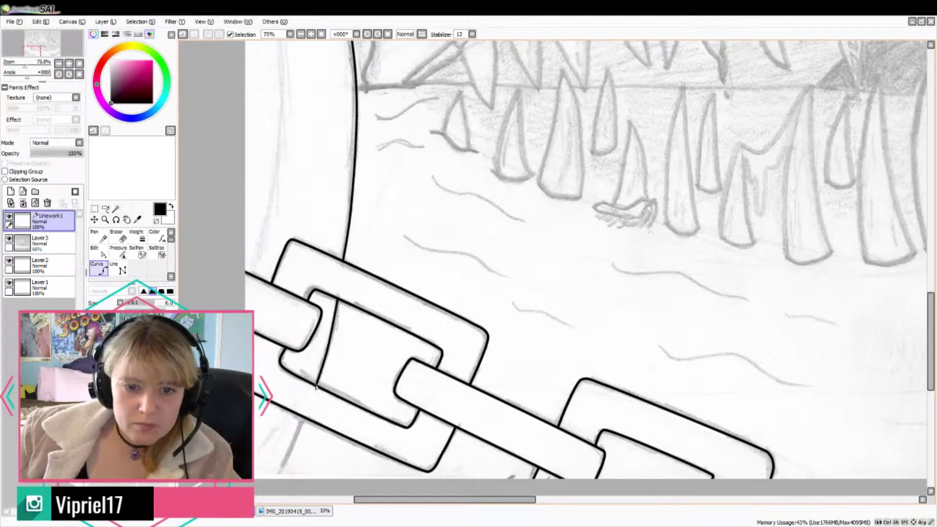
Step: Ink the tail edge's remaining segments inside the large link's opening and below the link to the canvas's bottom
{"action": "left_click", "coordinate": [317, 383]}
{"action": "scroll", "coordinate": [316, 383], "scroll_direction": "down", "scroll_amount": 1}
{"action": "scroll", "coordinate": [342, 393], "scroll_direction": "up", "scroll_amount": 3}
{"action": "key", "text": "ctrl+z"}
{"action": "double_click", "coordinate": [367, 306]}
{"action": "left_click", "coordinate": [341, 374]}
{"action": "left_click_drag", "start_coordinate": [930, 405], "coordinate": [930, 418]}
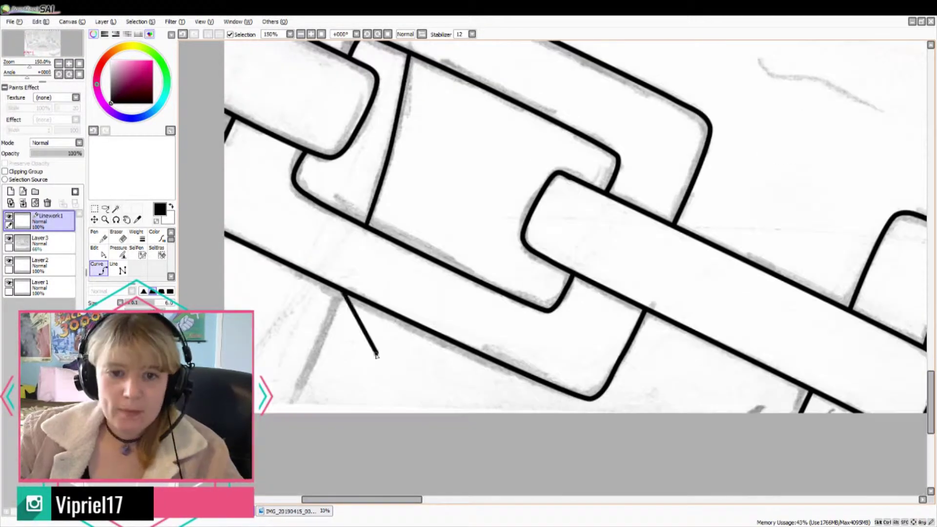
{"action": "double_click", "coordinate": [292, 406]}
Step: Ink the first spike of the curled tail's tip, where the inner edge ends
{"action": "scroll", "coordinate": [512, 312], "scroll_direction": "down", "scroll_amount": 3}
{"action": "left_click_drag", "start_coordinate": [930, 312], "coordinate": [930, 170]}
{"action": "scroll", "coordinate": [657, 171], "scroll_direction": "up", "scroll_amount": 1}
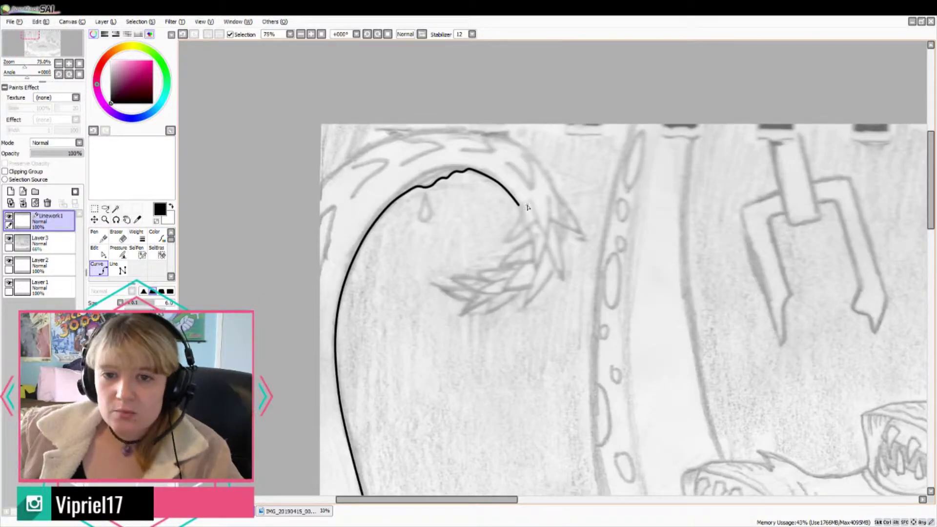
{"action": "scroll", "coordinate": [527, 207], "scroll_direction": "up", "scroll_amount": 2}
{"action": "left_click", "coordinate": [500, 213]}
{"action": "left_click", "coordinate": [491, 251]}
{"action": "left_click", "coordinate": [467, 288]}
{"action": "left_click", "coordinate": [507, 266]}
{"action": "double_click", "coordinate": [523, 250]}
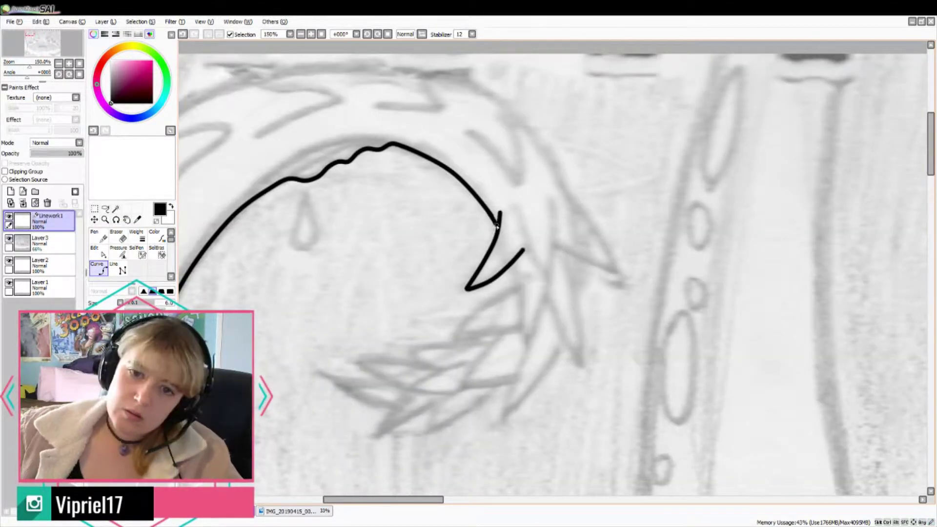
Step: Ink the downward-pointing spike just outside the first one on the tail tip
{"action": "left_click", "coordinate": [515, 208]}
{"action": "left_click", "coordinate": [550, 280]}
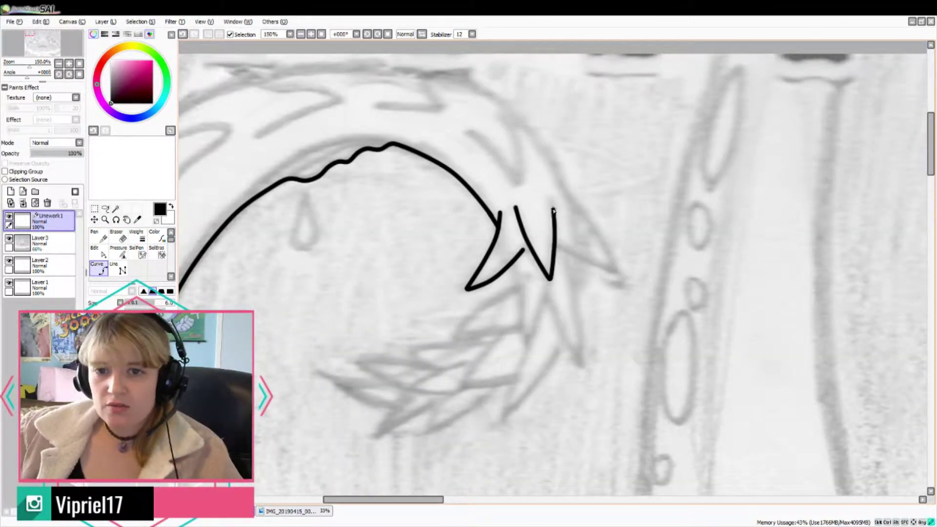
{"action": "left_click", "coordinate": [549, 198]}
Step: Ink the next two spikes beneath the first pair, one pointing down and one pointing inward
{"action": "left_click", "coordinate": [549, 282]}
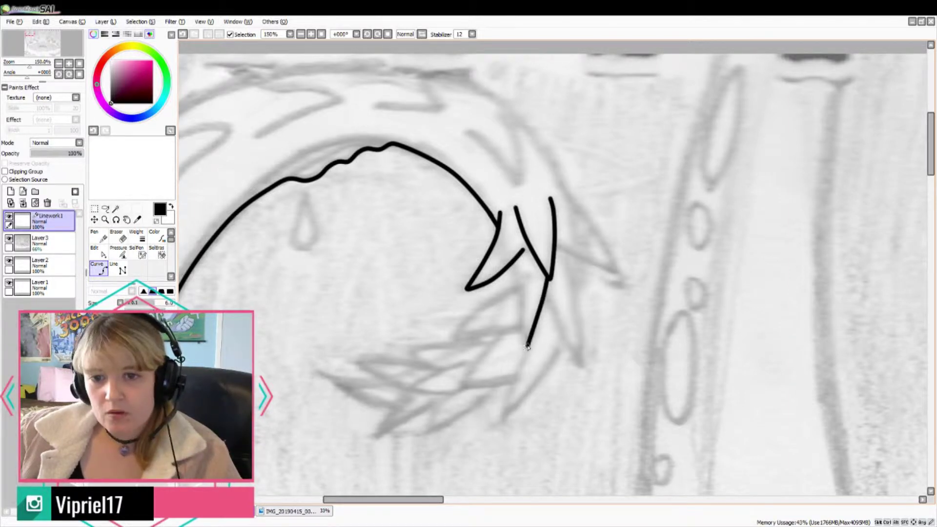
{"action": "left_click", "coordinate": [527, 344]}
{"action": "left_click", "coordinate": [517, 286]}
{"action": "left_click", "coordinate": [458, 333]}
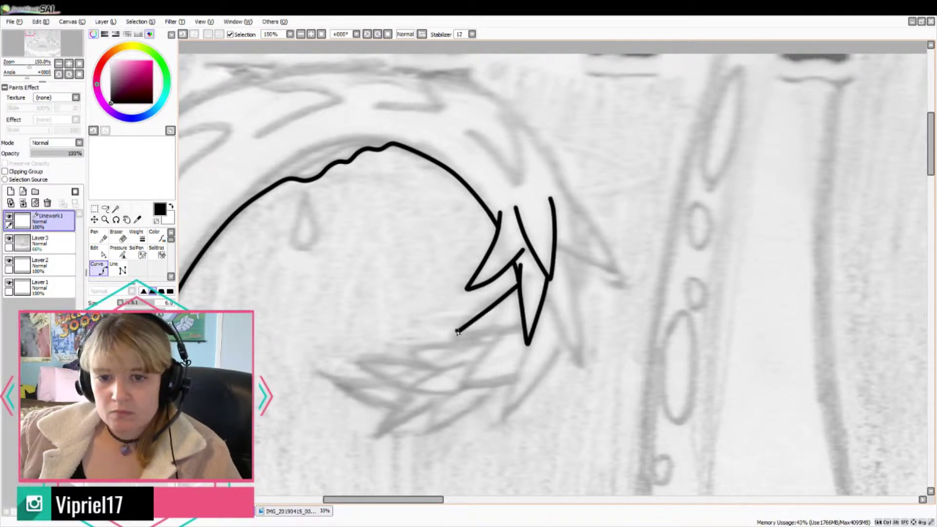
{"action": "double_click", "coordinate": [522, 326]}
Step: Ink the outermost spike of the tail tip and the long downward spike beneath it with its short side line
{"action": "left_click", "coordinate": [560, 180]}
{"action": "left_click", "coordinate": [619, 272]}
{"action": "double_click", "coordinate": [556, 245]}
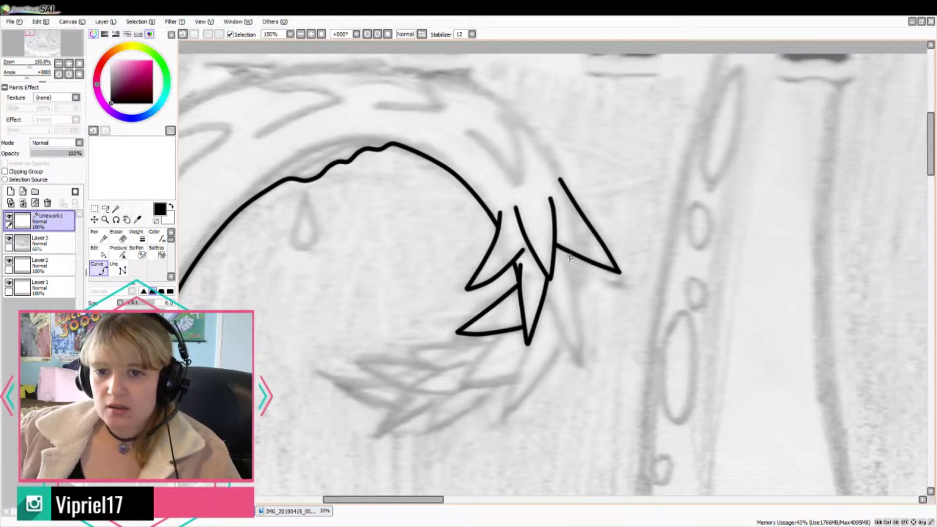
{"action": "left_click", "coordinate": [571, 261]}
{"action": "left_click", "coordinate": [580, 364]}
{"action": "double_click", "coordinate": [545, 291]}
{"action": "left_click", "coordinate": [582, 260]}
{"action": "double_click", "coordinate": [578, 296]}
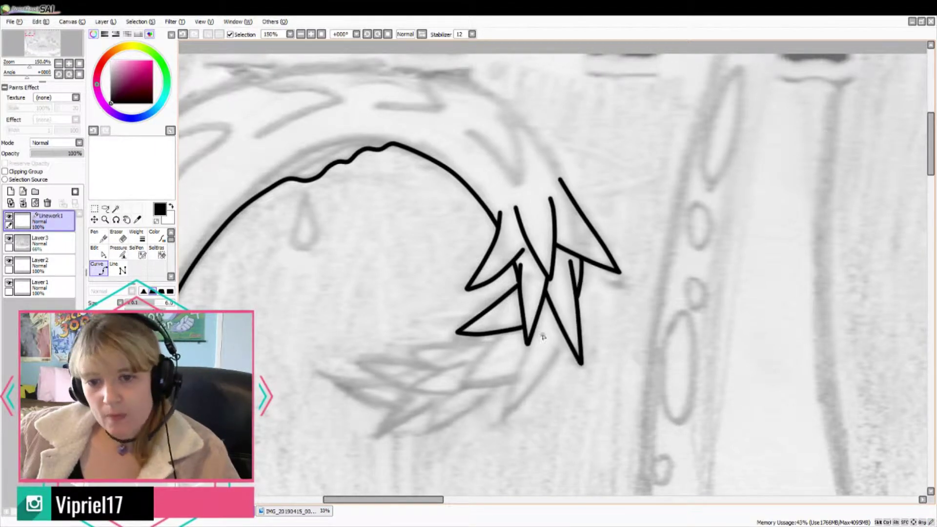
Step: Ink the next downward-pointing spike of the tail tip, beneath the long outer spikes, with its short connecting line
{"action": "left_click", "coordinate": [555, 346]}
{"action": "left_click", "coordinate": [545, 375]}
{"action": "left_click", "coordinate": [505, 426]}
{"action": "double_click", "coordinate": [525, 355]}
{"action": "left_click", "coordinate": [566, 337]}
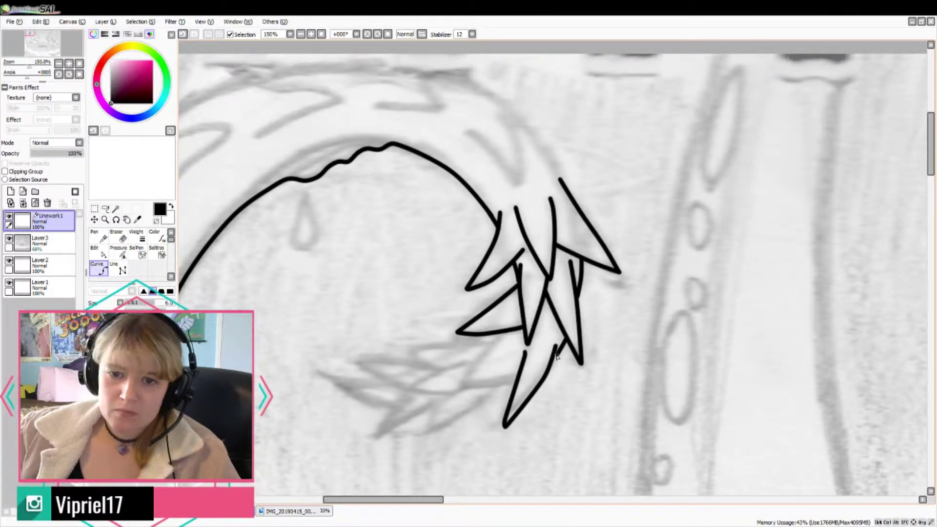
Step: Ink the inward-pointing spike beside the last downward spike on the tail tip
{"action": "left_click", "coordinate": [516, 375]}
{"action": "left_click", "coordinate": [462, 386]}
{"action": "left_click", "coordinate": [490, 348]}
{"action": "double_click", "coordinate": [505, 333]}
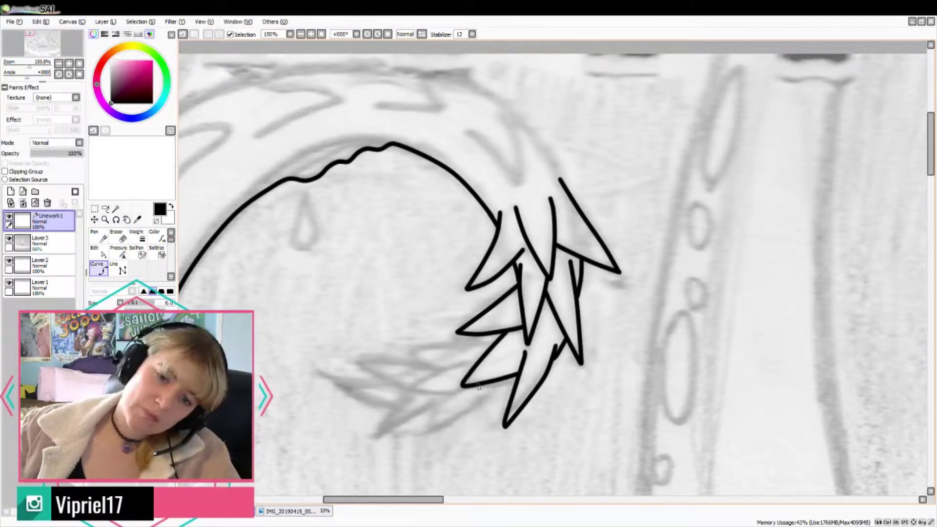
Step: Ink the next pair of tail-tip spikes, one slanting downward and one pointing inward above it
{"action": "left_click", "coordinate": [498, 384]}
{"action": "left_click", "coordinate": [459, 416]}
{"action": "left_click", "coordinate": [424, 435]}
{"action": "left_click", "coordinate": [463, 395]}
{"action": "left_click", "coordinate": [412, 394]}
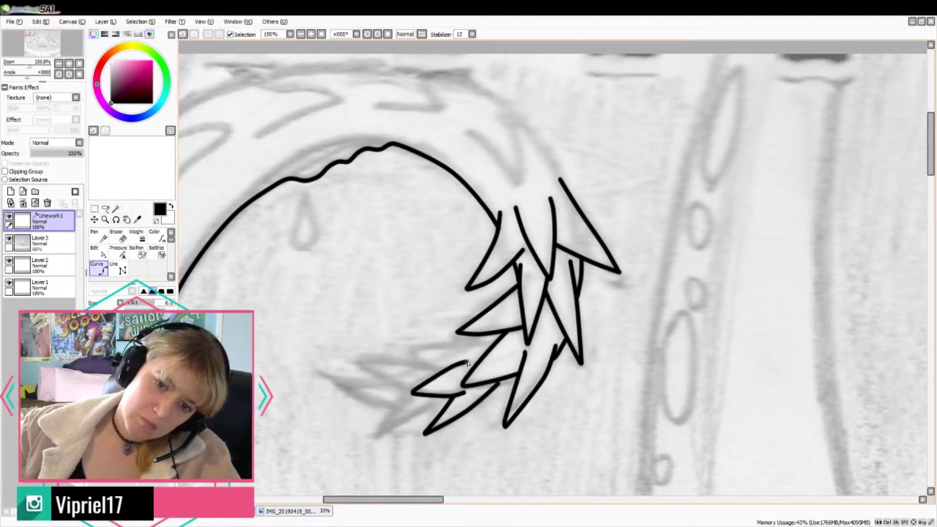
{"action": "left_click", "coordinate": [474, 359]}
Step: Ink the thin inward spike above that pair and the low spike slanting down past it
{"action": "left_click", "coordinate": [407, 352]}
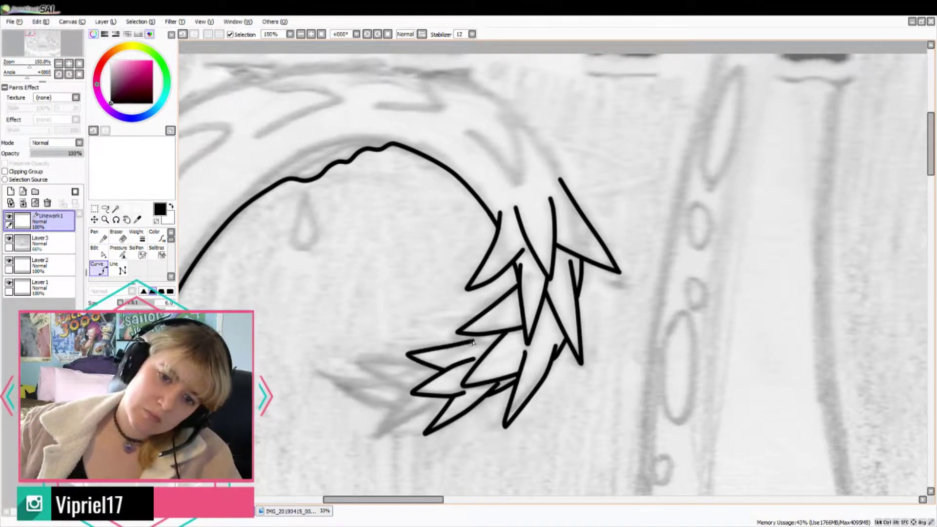
{"action": "left_click", "coordinate": [477, 342]}
{"action": "left_click", "coordinate": [372, 438]}
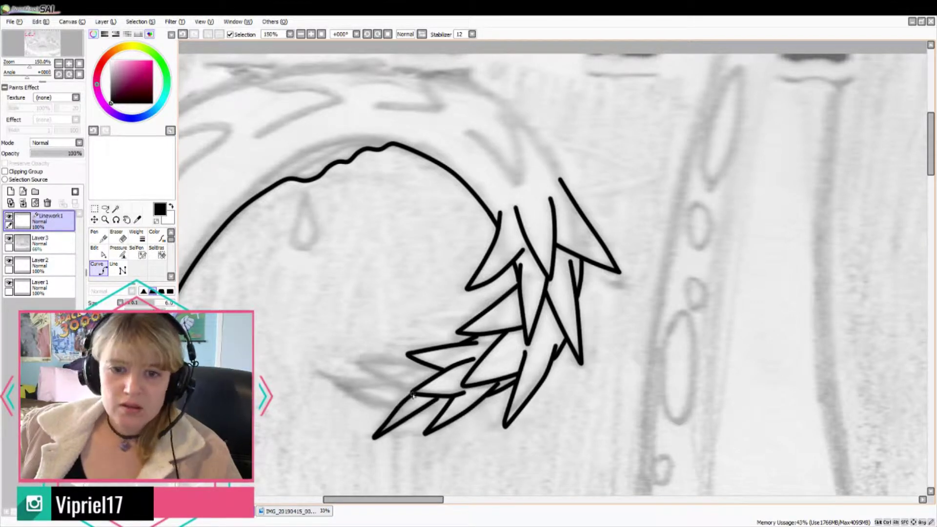
{"action": "left_click", "coordinate": [412, 391]}
Step: Ink the last two inward-pointing spikes that finish the end of the curled tail
{"action": "left_click", "coordinate": [359, 364]}
{"action": "double_click", "coordinate": [419, 364]}
{"action": "left_click", "coordinate": [447, 403]}
{"action": "double_click", "coordinate": [421, 411]}
{"action": "left_click", "coordinate": [397, 408]}
{"action": "left_click", "coordinate": [371, 405]}
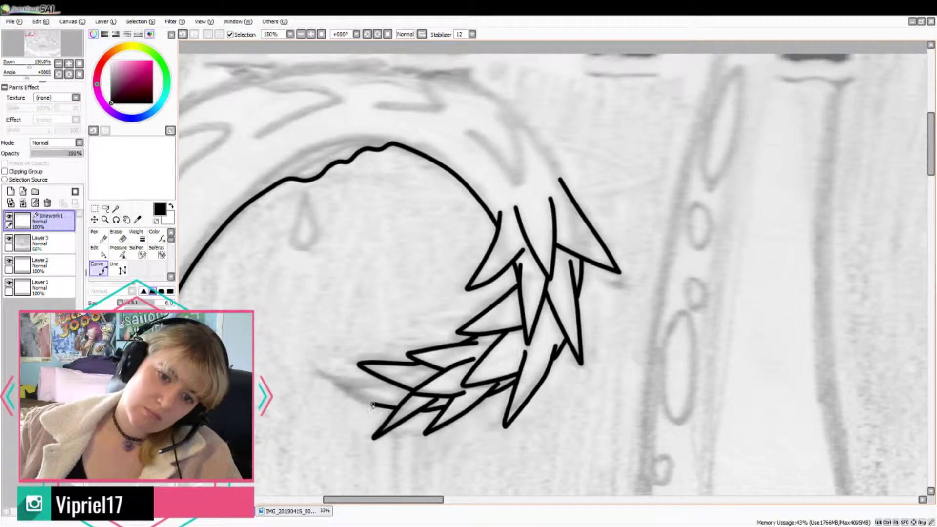
{"action": "left_click", "coordinate": [319, 374]}
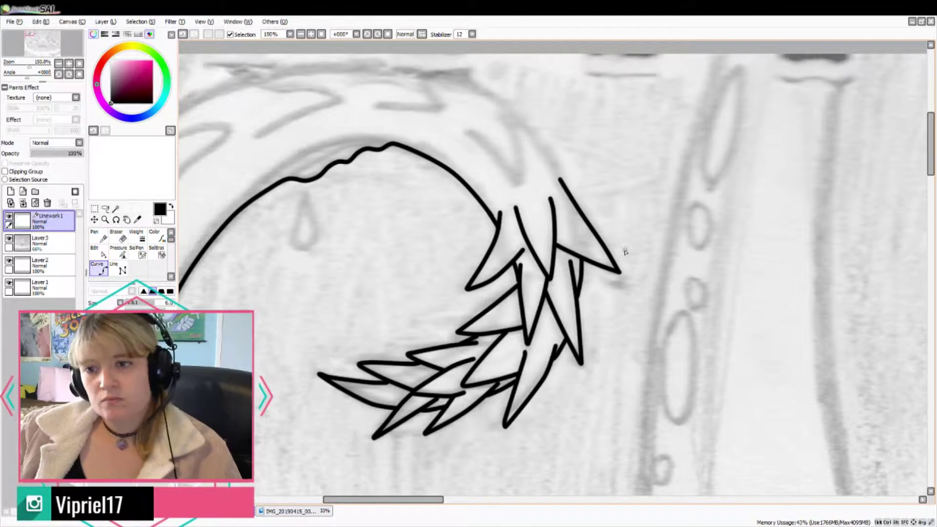
Step: Ink the tail's outer edge as one long arc from the canvas edge over the curl to the outermost spike
{"action": "left_click_drag", "start_coordinate": [475, 93], "coordinate": [598, 156]}
{"action": "left_click", "coordinate": [218, 246]}
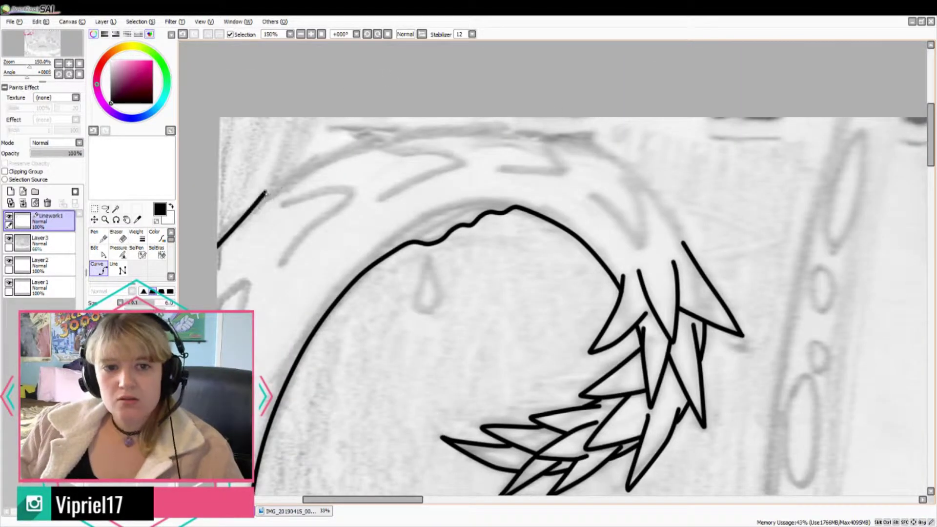
{"action": "left_click", "coordinate": [314, 167]}
{"action": "left_click", "coordinate": [386, 138]}
{"action": "left_click", "coordinate": [487, 126]}
{"action": "left_click", "coordinate": [579, 142]}
{"action": "left_click", "coordinate": [643, 176]}
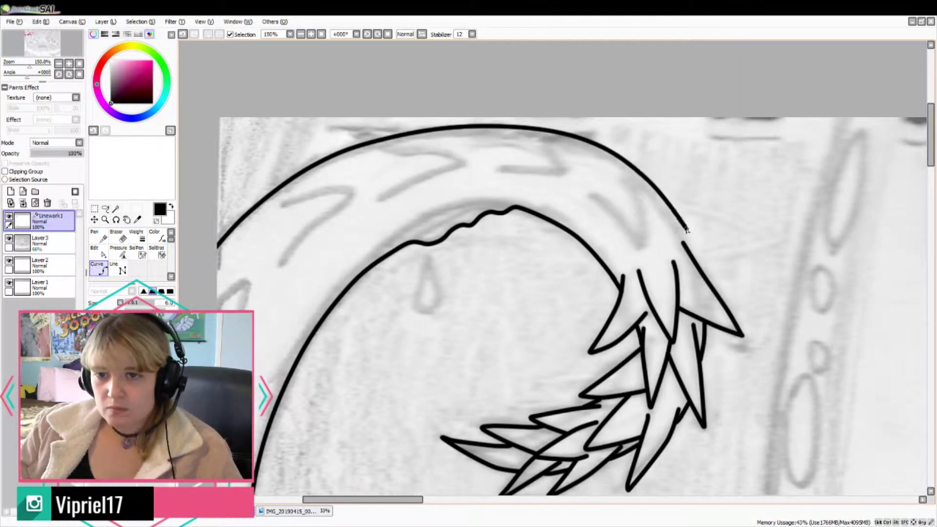
{"action": "left_click", "coordinate": [682, 244]}
Step: Close up the join between the tail's outer edge and the outermost spike with a short line
{"action": "key", "text": "e"}
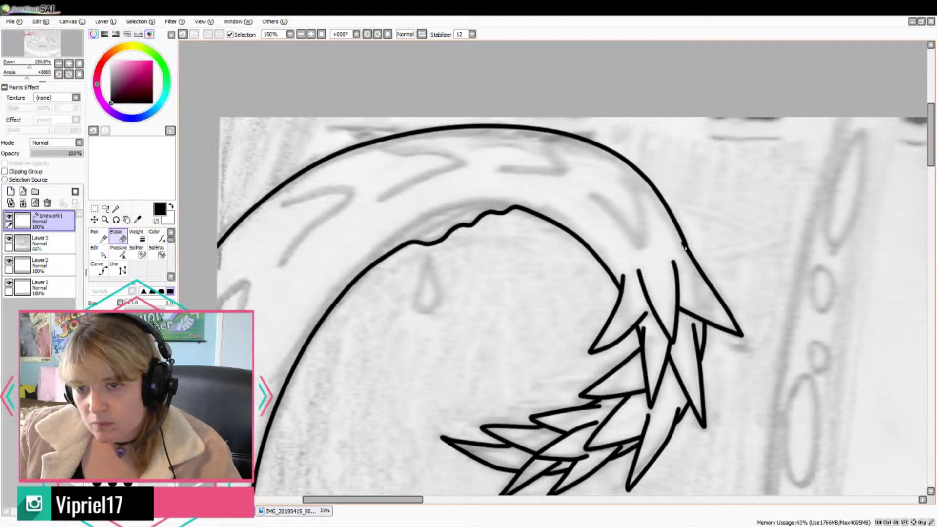
{"action": "key", "text": "e"}
{"action": "scroll", "coordinate": [697, 250], "scroll_direction": "up", "scroll_amount": 2}
{"action": "left_click_drag", "start_coordinate": [673, 236], "coordinate": [680, 249]}
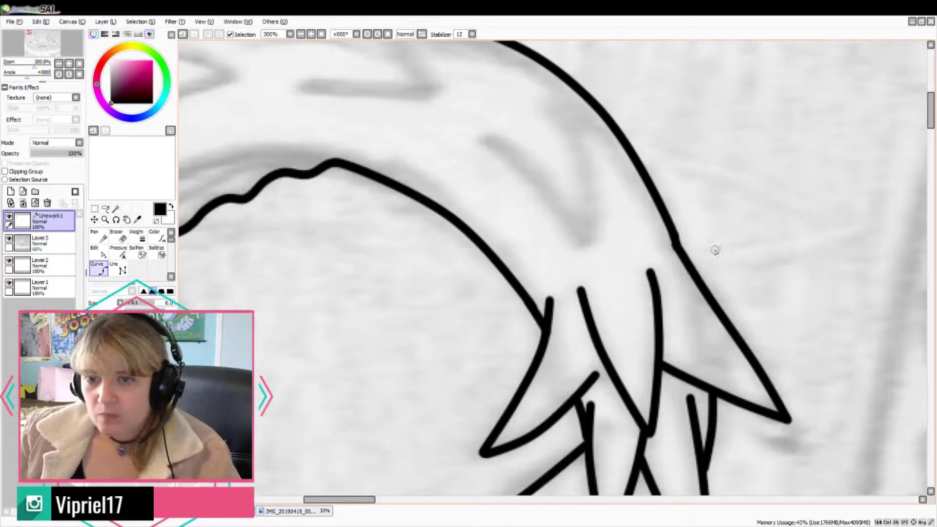
Step: Ink the V-shaped scale mark inside the tail, just before the tip spikes
{"action": "scroll", "coordinate": [458, 183], "scroll_direction": "down", "scroll_amount": 3}
{"action": "left_click", "coordinate": [457, 160]}
{"action": "left_click", "coordinate": [467, 181]}
{"action": "left_click", "coordinate": [469, 207]}
{"action": "left_click", "coordinate": [452, 187]}
{"action": "double_click", "coordinate": [434, 171]}
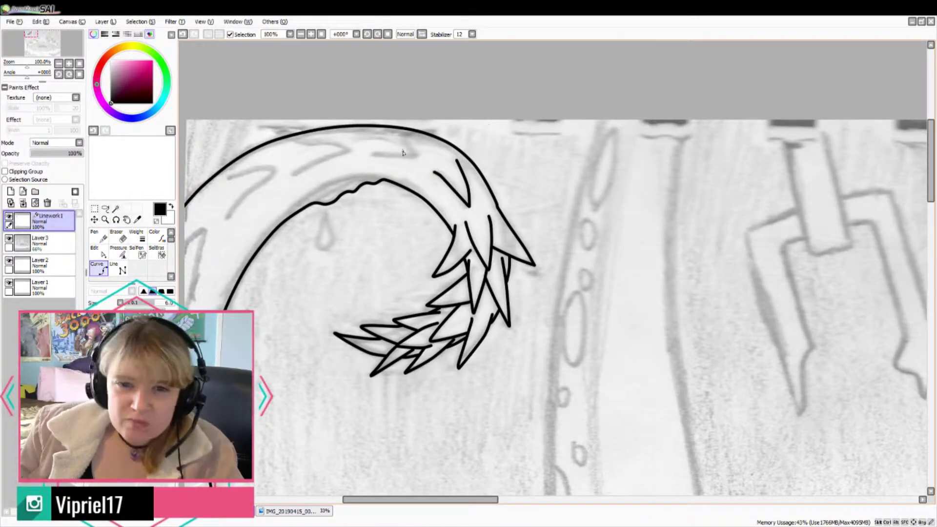
Step: Ink the V-shaped scale mark at the top of the tail's curve
{"action": "left_click", "coordinate": [383, 135]}
{"action": "left_click", "coordinate": [404, 141]}
{"action": "left_click", "coordinate": [422, 156]}
{"action": "double_click", "coordinate": [375, 155]}
Step: Ink the third V-shaped scale mark, next along the tail toward the canvas edge
{"action": "scroll", "coordinate": [298, 152], "scroll_direction": "up", "scroll_amount": 2}
{"action": "left_click", "coordinate": [292, 198]}
{"action": "left_click", "coordinate": [352, 167]}
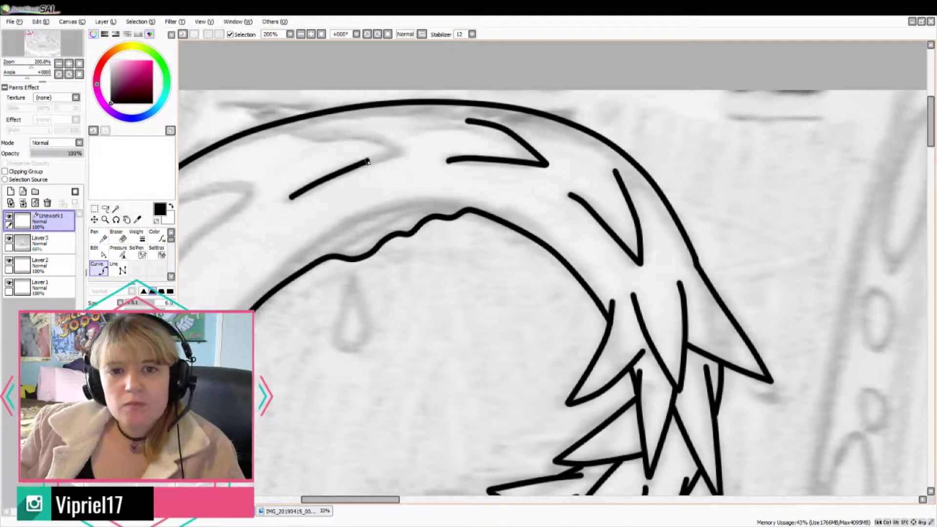
{"action": "left_click", "coordinate": [404, 151]}
{"action": "left_click", "coordinate": [352, 140]}
{"action": "double_click", "coordinate": [292, 137]}
Step: Ink the last two V-shaped scale marks, ending with the one cut off by the canvas edge
{"action": "left_click_drag", "start_coordinate": [350, 499], "coordinate": [317, 499]}
{"action": "left_click", "coordinate": [412, 288]}
{"action": "left_click", "coordinate": [514, 188]}
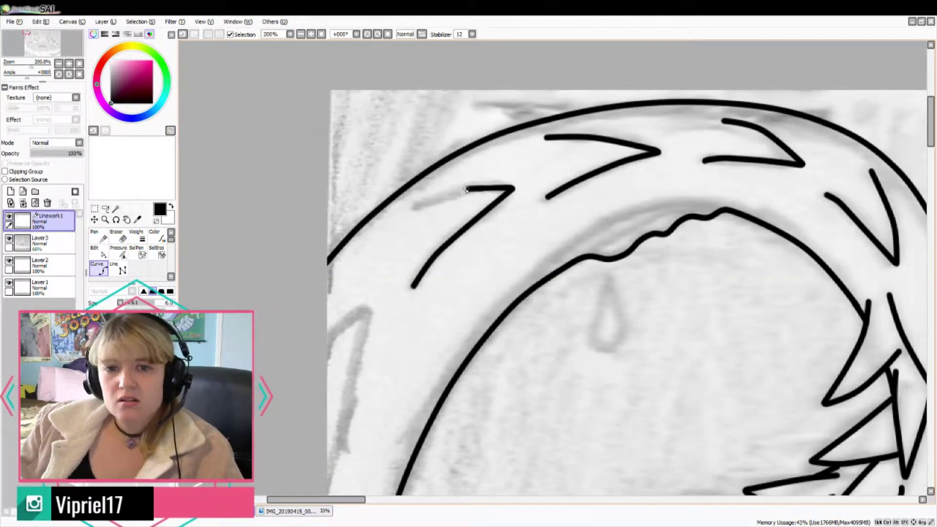
{"action": "double_click", "coordinate": [406, 215]}
{"action": "left_click", "coordinate": [327, 344]}
{"action": "left_click", "coordinate": [367, 306]}
{"action": "double_click", "coordinate": [328, 487]}
Step: Try to ink the teardrop-shaped drip hanging beneath the tail's wavy inner edge
{"action": "left_click", "coordinate": [607, 276]}
{"action": "left_click", "coordinate": [598, 333]}
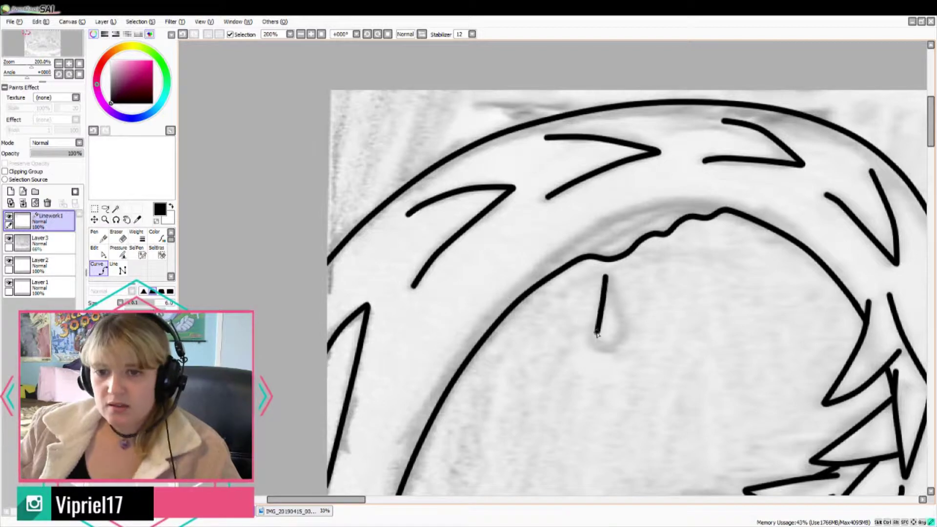
{"action": "left_click", "coordinate": [610, 364]}
{"action": "left_click", "coordinate": [620, 337]}
{"action": "left_click", "coordinate": [606, 268]}
{"action": "left_click", "coordinate": [606, 268]}
{"action": "scroll", "coordinate": [664, 305], "scroll_direction": "down", "scroll_amount": 4}
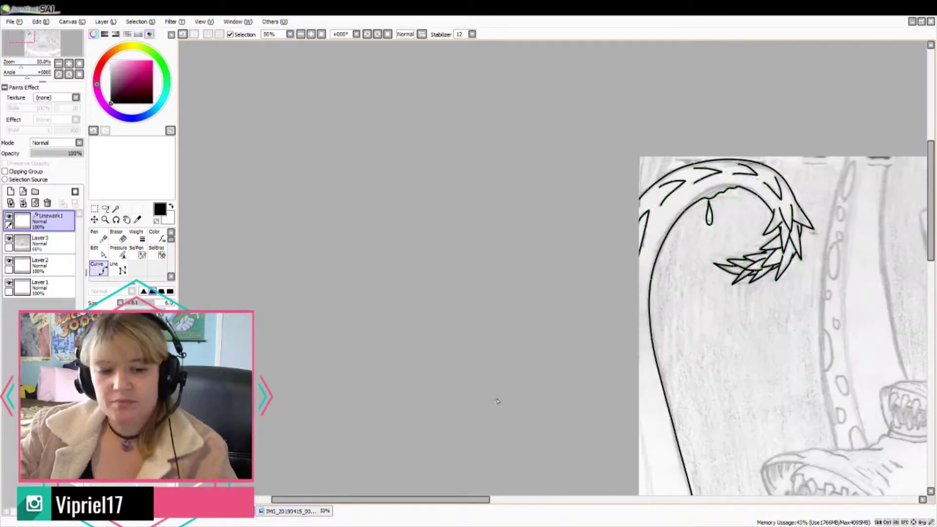
{"action": "key", "text": "ctrl+z"}
Step: Reduce the curve line size to 5.0 for inking the creature's face
{"action": "left_click_drag", "start_coordinate": [432, 499], "coordinate": [524, 499]}
{"action": "scroll", "coordinate": [780, 366], "scroll_direction": "down", "scroll_amount": 1}
{"action": "left_click_drag", "start_coordinate": [780, 367], "coordinate": [660, 247]}
{"action": "scroll", "coordinate": [660, 182], "scroll_direction": "down", "scroll_amount": 1}
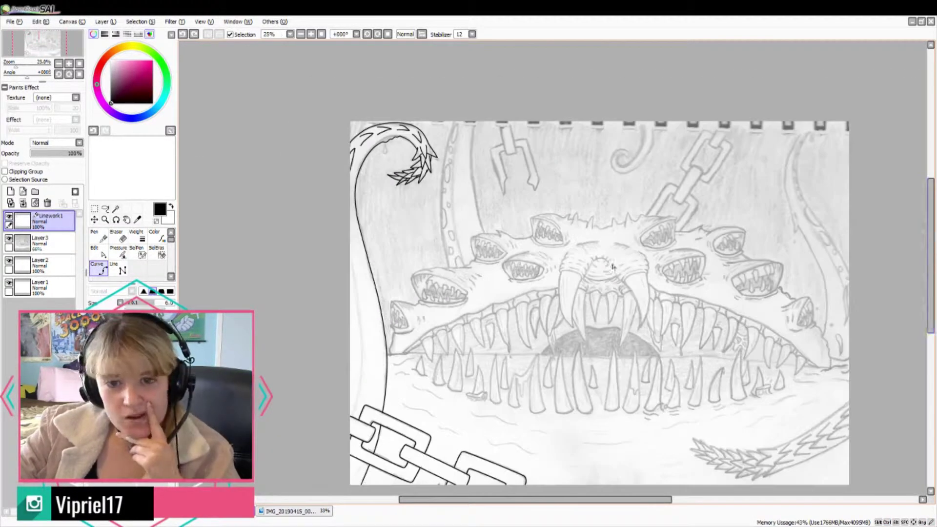
{"action": "left_click_drag", "start_coordinate": [930, 252], "coordinate": [929, 276]}
{"action": "scroll", "coordinate": [515, 491], "scroll_direction": "up", "scroll_amount": 2}
{"action": "key", "text": "["}
{"action": "scroll", "coordinate": [514, 492], "scroll_direction": "right", "scroll_amount": 2}
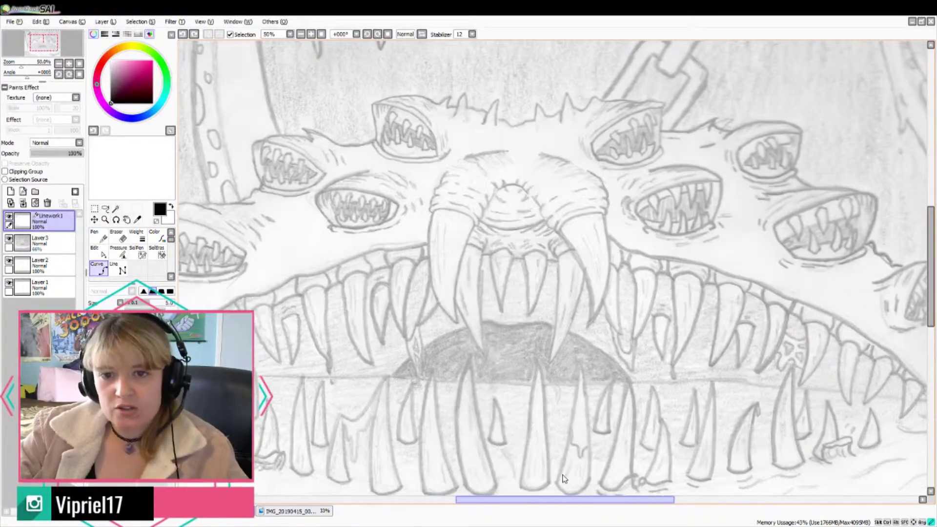
Step: Ink the creature's left tusk from its top corner down the outer side, around the tip and up the inner side
{"action": "scroll", "coordinate": [553, 185], "scroll_direction": "up", "scroll_amount": 2}
{"action": "scroll", "coordinate": [342, 187], "scroll_direction": "up", "scroll_amount": 1}
{"action": "left_click", "coordinate": [403, 202]}
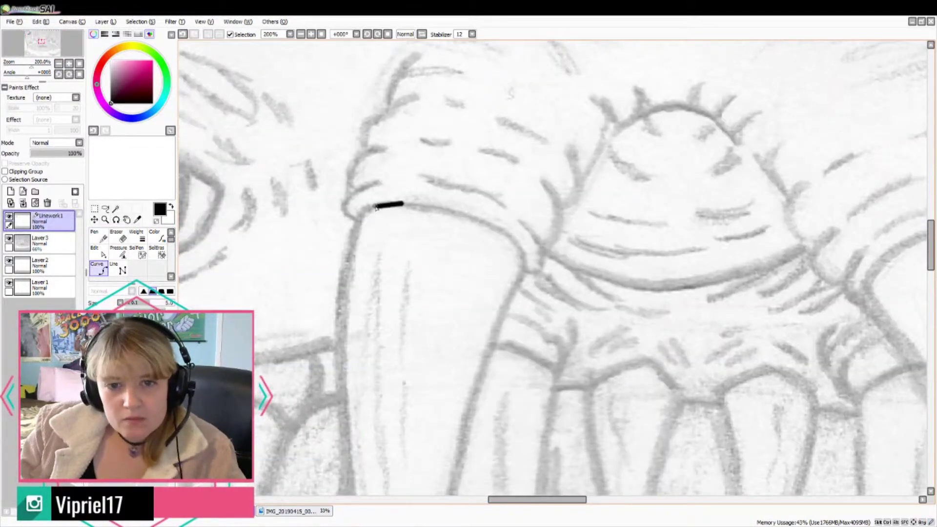
{"action": "left_click", "coordinate": [364, 210]}
{"action": "scroll", "coordinate": [343, 420], "scroll_direction": "down", "scroll_amount": 5}
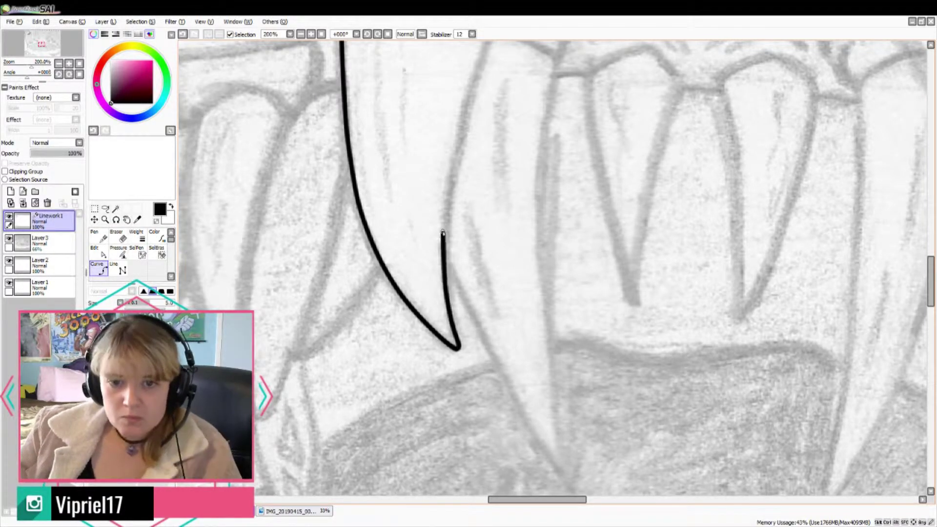
{"action": "left_click", "coordinate": [476, 73]}
Step: Finish the left tusk's outline by rounding its inner corner and closing the curved top edge
{"action": "scroll", "coordinate": [732, 235], "scroll_direction": "up", "scroll_amount": 4}
{"action": "left_click", "coordinate": [519, 225]}
{"action": "left_click", "coordinate": [525, 209]}
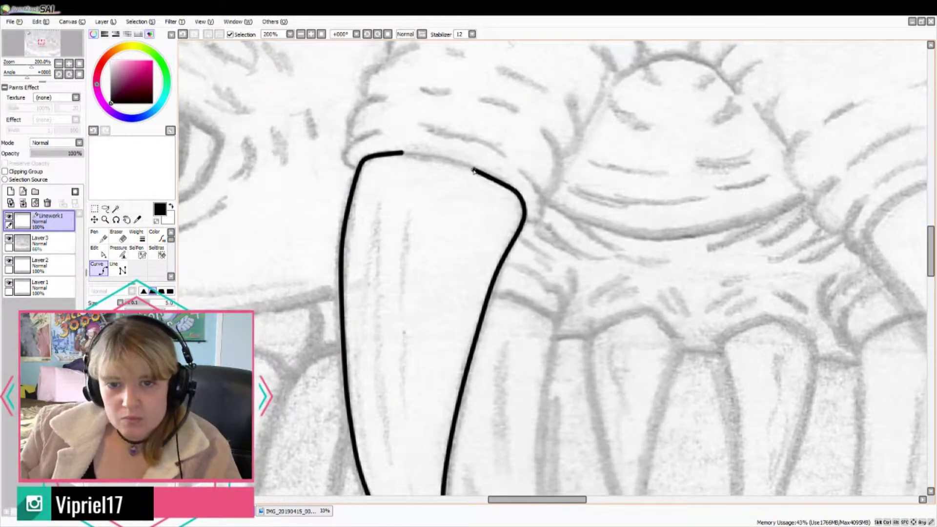
{"action": "left_click", "coordinate": [476, 170]}
{"action": "double_click", "coordinate": [402, 153]}
{"action": "scroll", "coordinate": [408, 136], "scroll_direction": "down", "scroll_amount": 4}
{"action": "left_click_drag", "start_coordinate": [929, 262], "coordinate": [930, 288]}
{"action": "scroll", "coordinate": [929, 288], "scroll_direction": "down", "scroll_amount": 1}
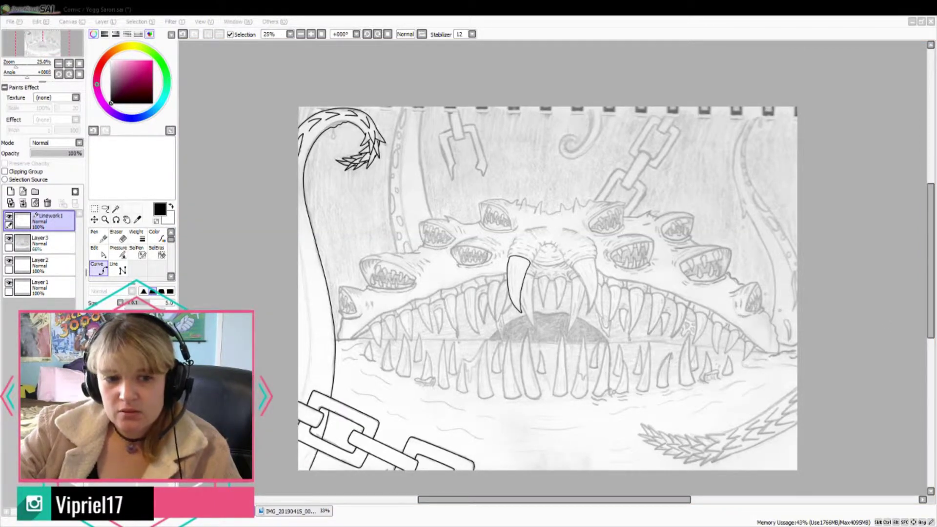
{"action": "scroll", "coordinate": [552, 256], "scroll_direction": "up", "scroll_amount": 4}
{"action": "scroll", "coordinate": [490, 266], "scroll_direction": "down", "scroll_amount": 4}
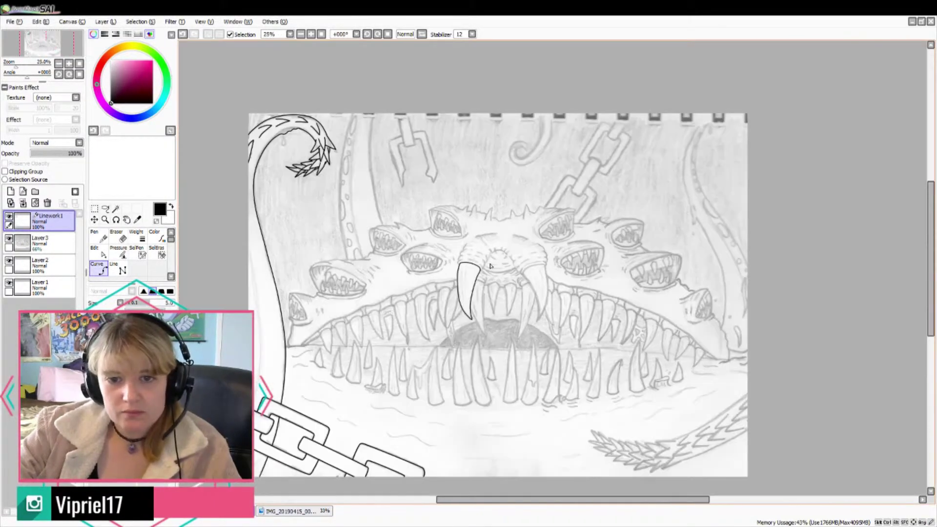
Step: Ink the overlapping skin folds on the inner side of the left tusk's base, redoing the uppermost one
{"action": "scroll", "coordinate": [467, 265], "scroll_direction": "up", "scroll_amount": 6}
{"action": "mouse_move", "coordinate": [516, 267]}
{"action": "left_mouse_down"}
{"action": "mouse_move", "coordinate": [532, 286]}
{"action": "mouse_move", "coordinate": [534, 321]}
{"action": "mouse_move", "coordinate": [553, 289]}
{"action": "mouse_move", "coordinate": [543, 234]}
{"action": "left_mouse_up"}
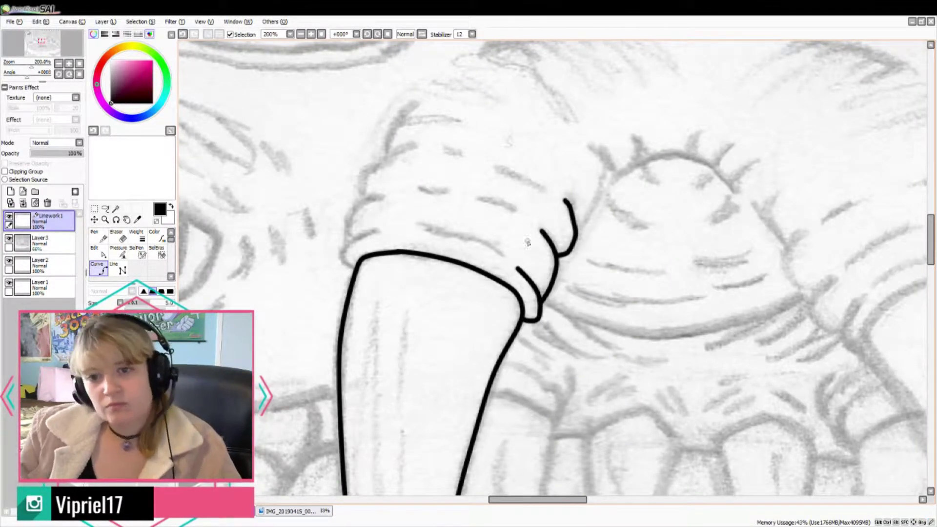
{"action": "key", "text": "ctrl+z"}
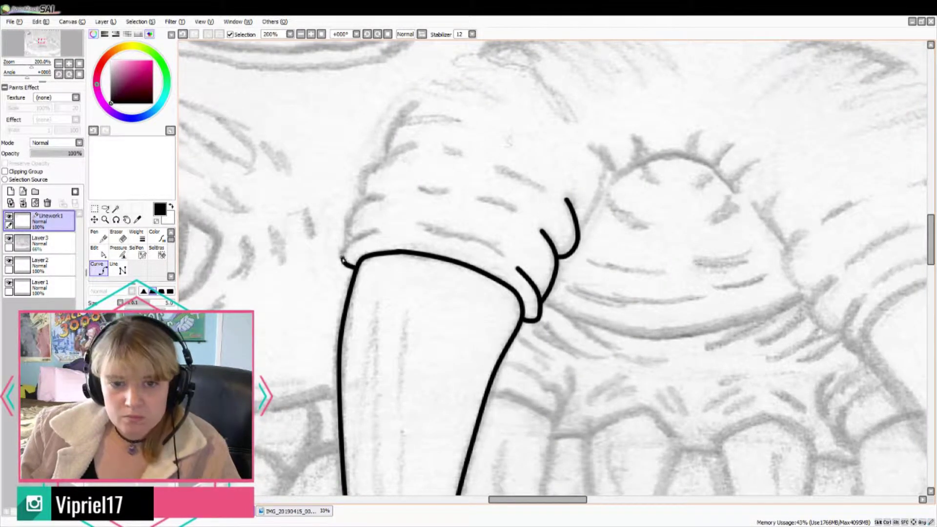
Step: Ink the stacked skin folds on the outer side of the left tusk's base
{"action": "left_click", "coordinate": [342, 255]}
{"action": "double_click", "coordinate": [377, 230]}
{"action": "left_click", "coordinate": [349, 244]}
{"action": "left_click", "coordinate": [350, 220]}
{"action": "double_click", "coordinate": [383, 197]}
{"action": "left_click", "coordinate": [362, 200]}
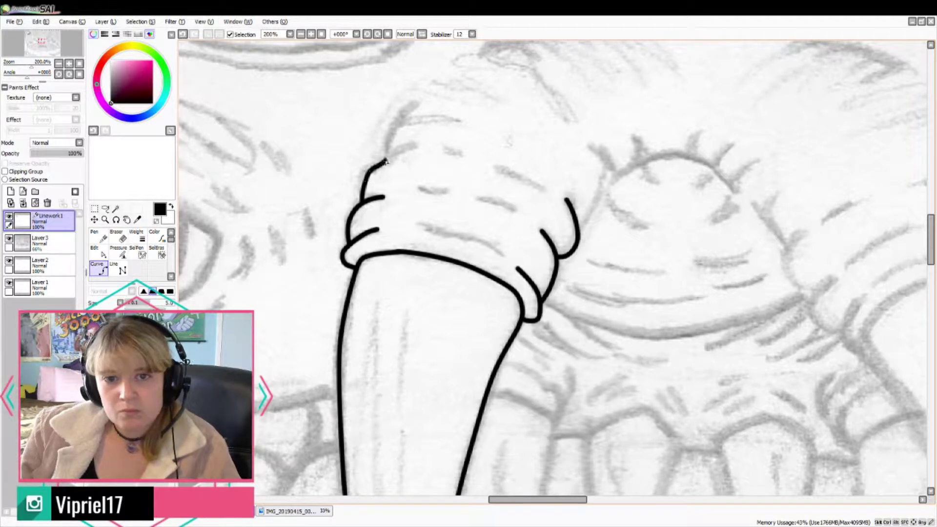
{"action": "mouse_move", "coordinate": [386, 161]}
{"action": "left_mouse_down"}
{"action": "mouse_move", "coordinate": [411, 151]}
{"action": "mouse_move", "coordinate": [399, 115]}
{"action": "left_mouse_up"}
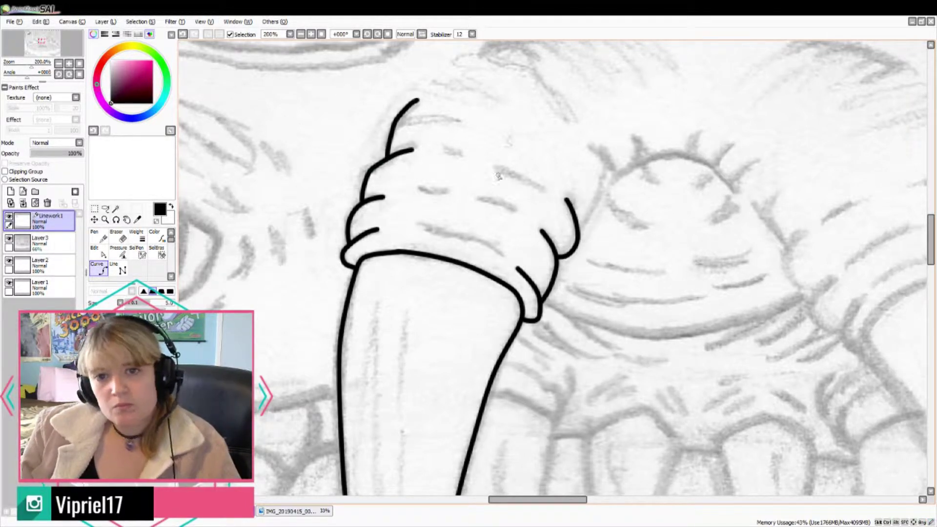
Step: Ink the broken wrinkle lines across the left tusk's folds and the hooked creases leading toward the nose bump
{"action": "left_click_drag", "start_coordinate": [437, 229], "coordinate": [497, 248]}
{"action": "left_click_drag", "start_coordinate": [482, 199], "coordinate": [527, 220]}
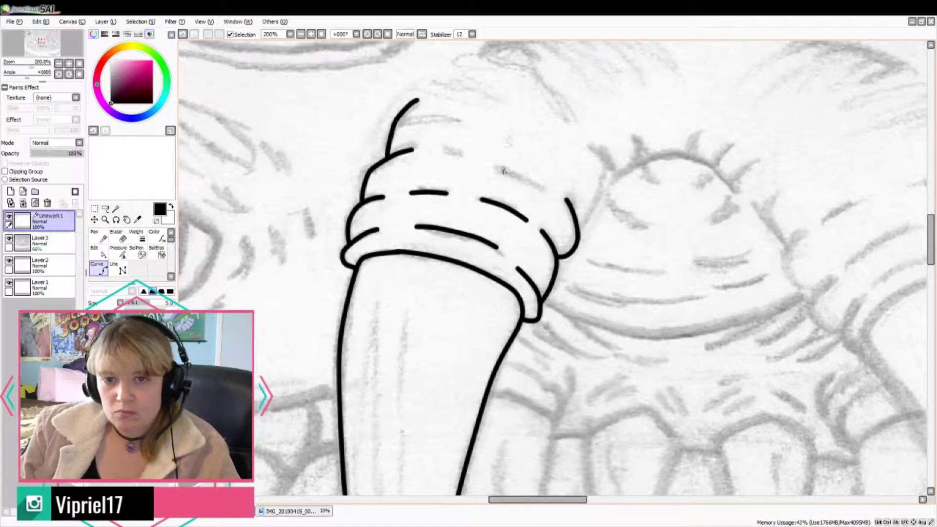
{"action": "left_click_drag", "start_coordinate": [554, 186], "coordinate": [485, 154]}
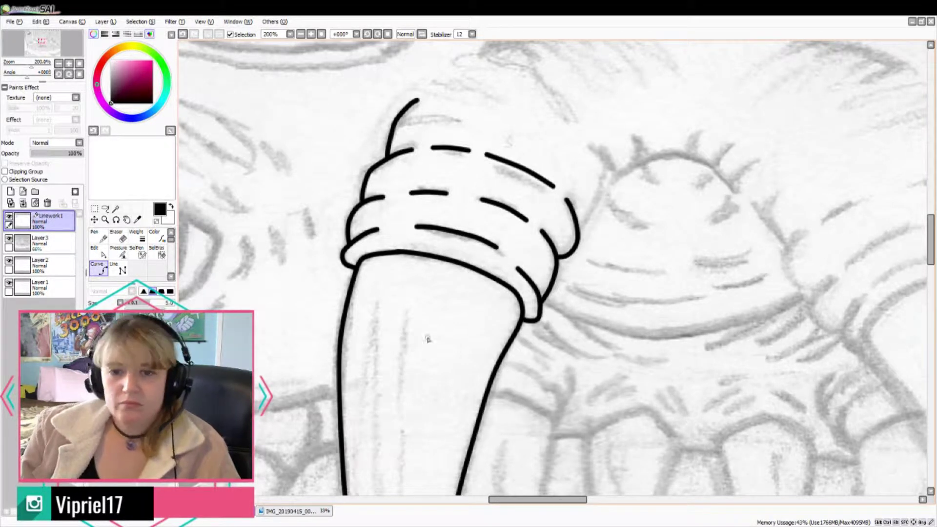
{"action": "left_click_drag", "start_coordinate": [595, 145], "coordinate": [589, 214]}
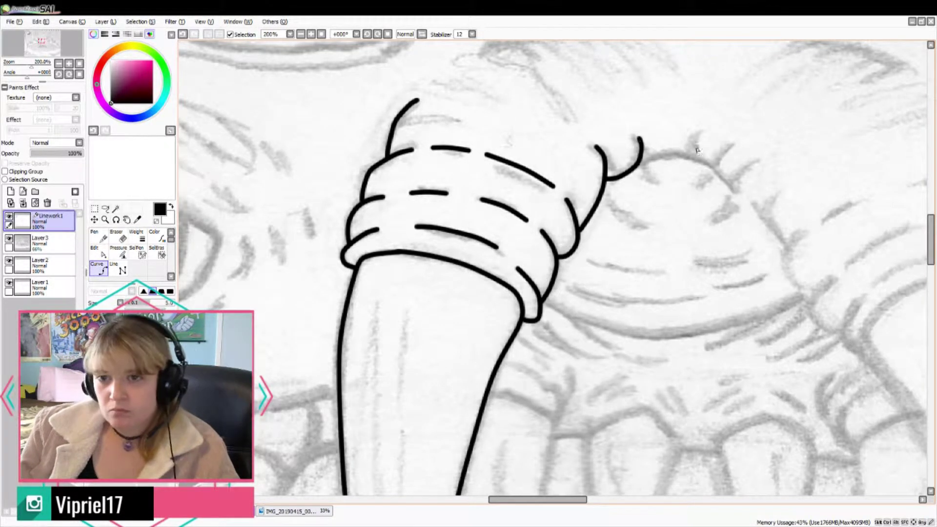
Step: Ink the curved contour line above the left tusk's skin folds
{"action": "left_click_drag", "start_coordinate": [930, 230], "coordinate": [931, 214]}
{"action": "left_click_drag", "start_coordinate": [481, 196], "coordinate": [550, 171]}
{"action": "key", "text": "ctrl+z"}
{"action": "mouse_move", "coordinate": [656, 162]}
{"action": "left_mouse_down"}
{"action": "mouse_move", "coordinate": [504, 182]}
{"action": "mouse_move", "coordinate": [481, 194]}
{"action": "left_mouse_up"}
{"action": "key", "text": "ctrl+z"}
{"action": "key", "text": "ctrl+y"}
Step: Ink two thin shading lines inside the left tusk along its outer side
{"action": "left_click_drag", "start_coordinate": [930, 224], "coordinate": [930, 264]}
{"action": "scroll", "coordinate": [830, 401], "scroll_direction": "down", "scroll_amount": 3}
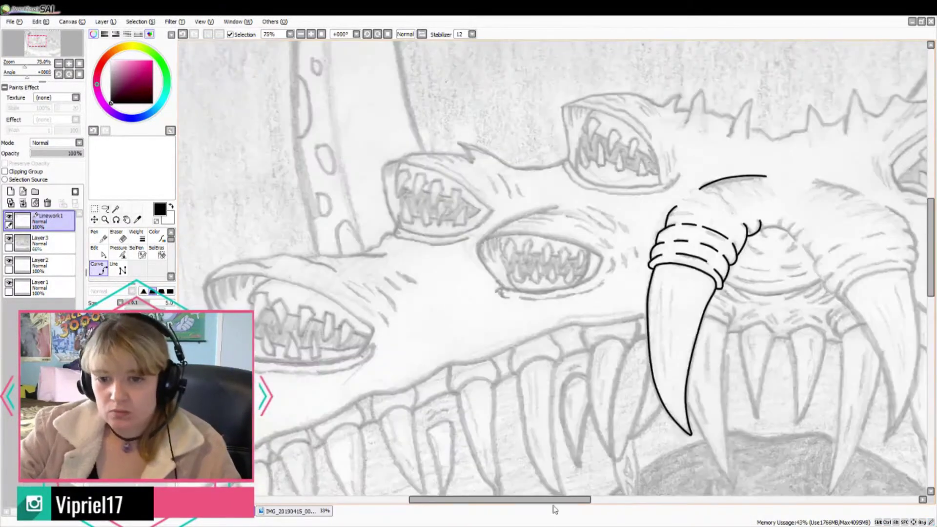
{"action": "left_click_drag", "start_coordinate": [552, 500], "coordinate": [617, 499]}
{"action": "scroll", "coordinate": [520, 315], "scroll_direction": "up", "scroll_amount": 1}
{"action": "left_click_drag", "start_coordinate": [387, 316], "coordinate": [389, 287]}
{"action": "left_click_drag", "start_coordinate": [392, 324], "coordinate": [397, 410]}
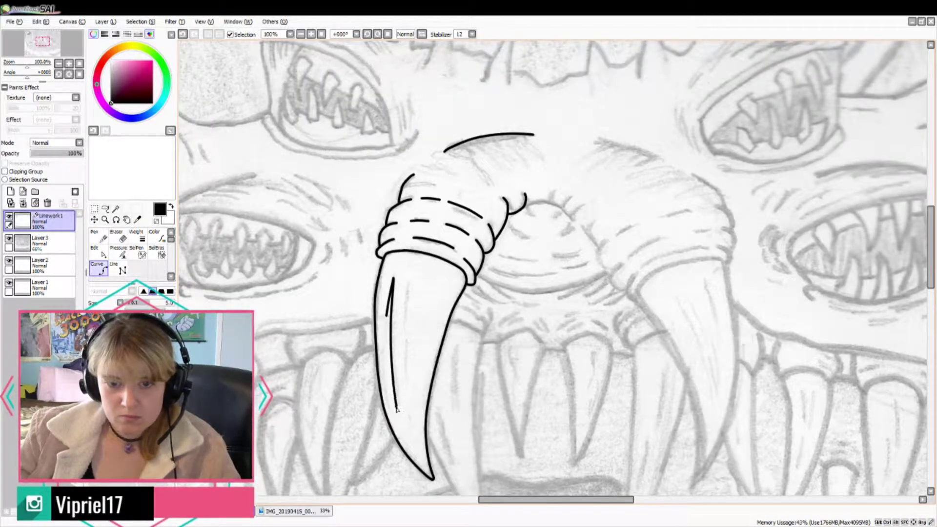
Step: Ink the right tusk's curved top edge and its inner side down toward the tip
{"action": "scroll", "coordinate": [621, 385], "scroll_direction": "up", "scroll_amount": 2}
{"action": "mouse_move", "coordinate": [676, 142]}
{"action": "left_mouse_down"}
{"action": "mouse_move", "coordinate": [592, 124]}
{"action": "mouse_move", "coordinate": [509, 167]}
{"action": "left_mouse_up"}
{"action": "left_click", "coordinate": [509, 167]}
{"action": "left_click", "coordinate": [503, 207]}
{"action": "left_click", "coordinate": [551, 253]}
{"action": "left_click", "coordinate": [604, 372]}
{"action": "left_click", "coordinate": [628, 460]}
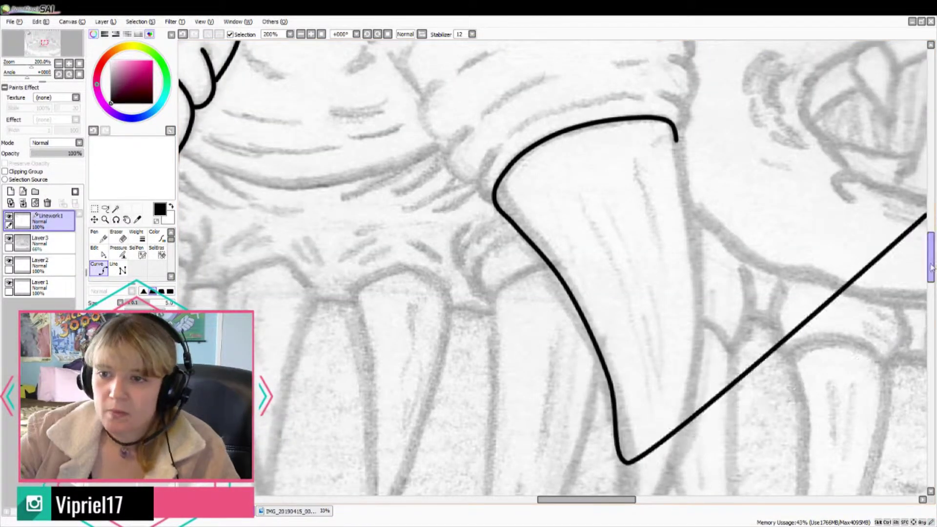
Step: Continue the right tusk's outline up its outer side and close it at the top corner
{"action": "mouse_move", "coordinate": [930, 246]}
{"action": "left_mouse_down"}
{"action": "mouse_move", "coordinate": [930, 278]}
{"action": "mouse_move", "coordinate": [930, 256]}
{"action": "left_mouse_up"}
{"action": "left_click", "coordinate": [610, 305]}
{"action": "left_click", "coordinate": [658, 226]}
{"action": "left_click", "coordinate": [696, 122]}
{"action": "left_click", "coordinate": [702, 54]}
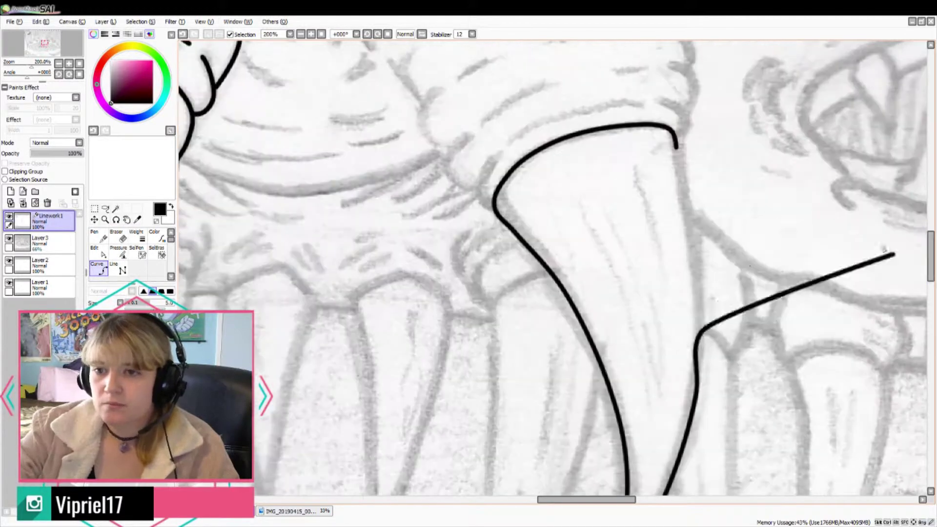
{"action": "double_click", "coordinate": [676, 144]}
Step: Ink the stacked, rounded skin-fold ends on the outer side above the right tusk
{"action": "scroll", "coordinate": [677, 121], "scroll_direction": "up", "scroll_amount": 1}
{"action": "left_click", "coordinate": [653, 231]}
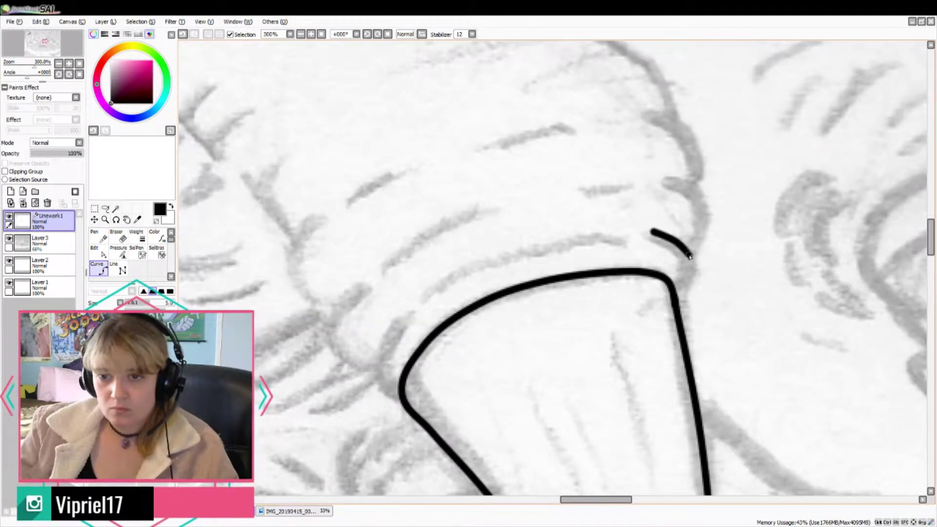
{"action": "left_click", "coordinate": [690, 255]}
{"action": "double_click", "coordinate": [676, 295]}
{"action": "mouse_move", "coordinate": [663, 181]}
{"action": "left_mouse_down"}
{"action": "mouse_move", "coordinate": [699, 204]}
{"action": "mouse_move", "coordinate": [690, 256]}
{"action": "left_mouse_up"}
{"action": "mouse_move", "coordinate": [646, 112]}
{"action": "left_mouse_down"}
{"action": "mouse_move", "coordinate": [700, 161]}
{"action": "mouse_move", "coordinate": [697, 188]}
{"action": "left_mouse_up"}
Step: Ink the inner fold ends and the broken crease lines across the skin above the right tusk
{"action": "mouse_move", "coordinate": [405, 317]}
{"action": "left_mouse_down"}
{"action": "mouse_move", "coordinate": [392, 337]}
{"action": "mouse_move", "coordinate": [399, 398]}
{"action": "left_mouse_up"}
{"action": "mouse_move", "coordinate": [356, 289]}
{"action": "left_mouse_down"}
{"action": "mouse_move", "coordinate": [336, 352]}
{"action": "mouse_move", "coordinate": [376, 371]}
{"action": "left_mouse_up"}
{"action": "mouse_move", "coordinate": [424, 295]}
{"action": "left_mouse_down"}
{"action": "mouse_move", "coordinate": [503, 257]}
{"action": "mouse_move", "coordinate": [612, 234]}
{"action": "left_mouse_up"}
{"action": "left_click_drag", "start_coordinate": [640, 180], "coordinate": [553, 186]}
{"action": "left_click_drag", "start_coordinate": [377, 271], "coordinate": [482, 204]}
{"action": "left_click_drag", "start_coordinate": [472, 150], "coordinate": [591, 117]}
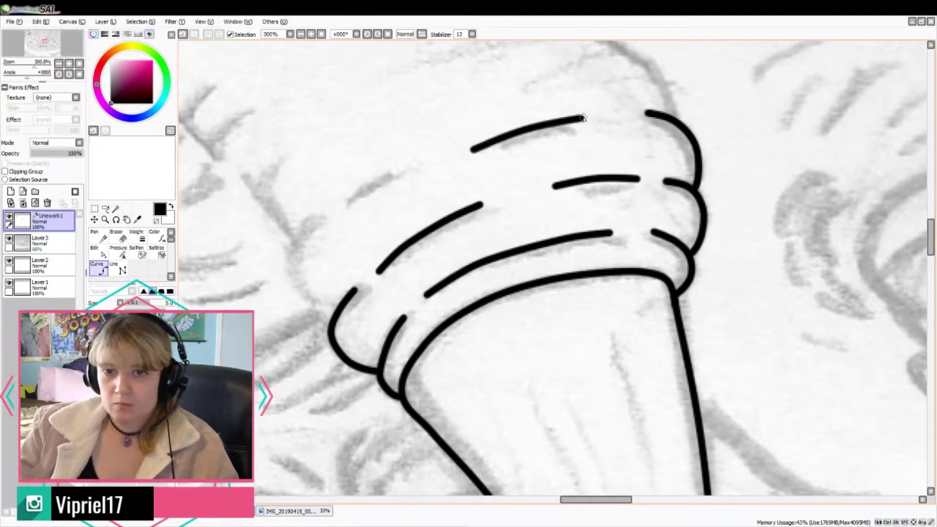
{"action": "mouse_move", "coordinate": [315, 219]}
{"action": "left_mouse_down"}
{"action": "mouse_move", "coordinate": [294, 242]}
{"action": "mouse_move", "coordinate": [337, 307]}
{"action": "left_mouse_up"}
{"action": "left_click_drag", "start_coordinate": [344, 203], "coordinate": [417, 168]}
{"action": "key", "text": "ctrl+z"}
Step: Ink the scalloped edge running from the right tusk's inner folds up to the arch between the tusks
{"action": "scroll", "coordinate": [270, 170], "scroll_direction": "down", "scroll_amount": 2}
{"action": "mouse_move", "coordinate": [273, 170]}
{"action": "left_mouse_down"}
{"action": "mouse_move", "coordinate": [480, 175]}
{"action": "mouse_move", "coordinate": [500, 268]}
{"action": "mouse_move", "coordinate": [526, 291]}
{"action": "left_mouse_up"}
{"action": "scroll", "coordinate": [480, 176], "scroll_direction": "up", "scroll_amount": 1}
{"action": "scroll", "coordinate": [405, 99], "scroll_direction": "up", "scroll_amount": 1}
{"action": "mouse_move", "coordinate": [396, 122]}
{"action": "left_mouse_down"}
{"action": "mouse_move", "coordinate": [394, 160]}
{"action": "mouse_move", "coordinate": [452, 196]}
{"action": "left_mouse_up"}
{"action": "mouse_move", "coordinate": [325, 159]}
{"action": "left_mouse_down"}
{"action": "mouse_move", "coordinate": [360, 150]}
{"action": "mouse_move", "coordinate": [391, 148]}
{"action": "left_mouse_up"}
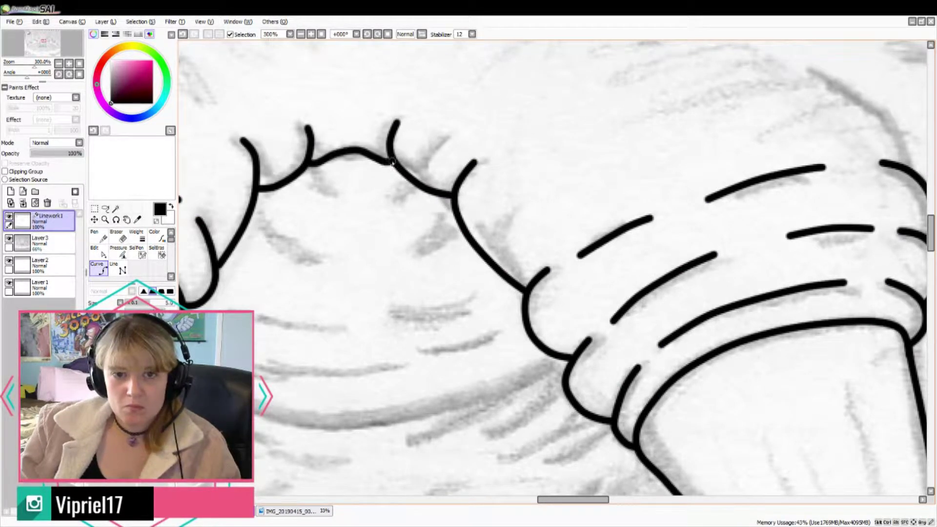
Step: Ink the outer contour above the right tusk's skin folds and the separate curved line higher up
{"action": "scroll", "coordinate": [550, 164], "scroll_direction": "down", "scroll_amount": 2}
{"action": "scroll", "coordinate": [507, 211], "scroll_direction": "down", "scroll_amount": 1}
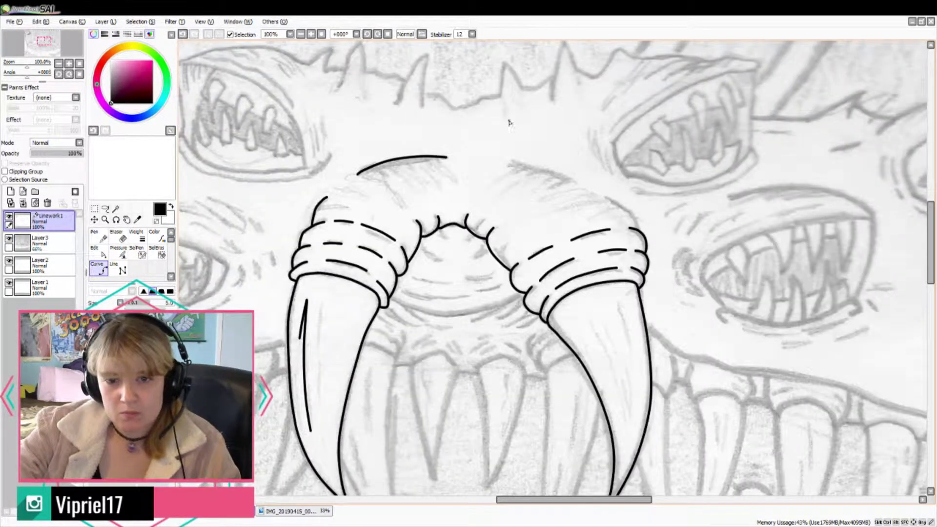
{"action": "scroll", "coordinate": [556, 190], "scroll_direction": "up", "scroll_amount": 4}
{"action": "mouse_move", "coordinate": [600, 195]}
{"action": "left_mouse_down"}
{"action": "mouse_move", "coordinate": [670, 238]}
{"action": "mouse_move", "coordinate": [727, 327]}
{"action": "left_mouse_up"}
{"action": "scroll", "coordinate": [685, 110], "scroll_direction": "down", "scroll_amount": 2}
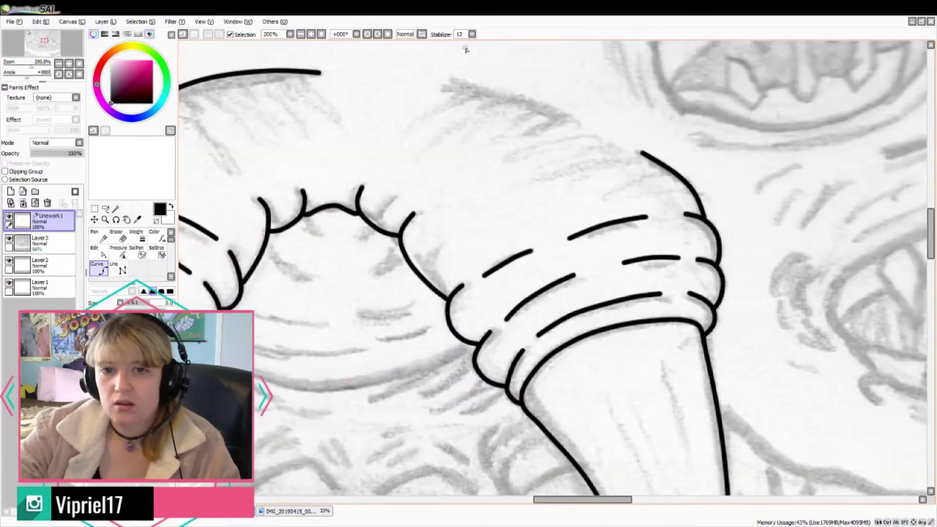
{"action": "scroll", "coordinate": [451, 58], "scroll_direction": "up", "scroll_amount": 3}
{"action": "left_click", "coordinate": [444, 112]}
{"action": "left_click", "coordinate": [608, 153]}
{"action": "double_click", "coordinate": [771, 210]}
Step: Ink long and short shading lines inside the right tusk
{"action": "scroll", "coordinate": [683, 295], "scroll_direction": "down", "scroll_amount": 4}
{"action": "scroll", "coordinate": [571, 326], "scroll_direction": "up", "scroll_amount": 1}
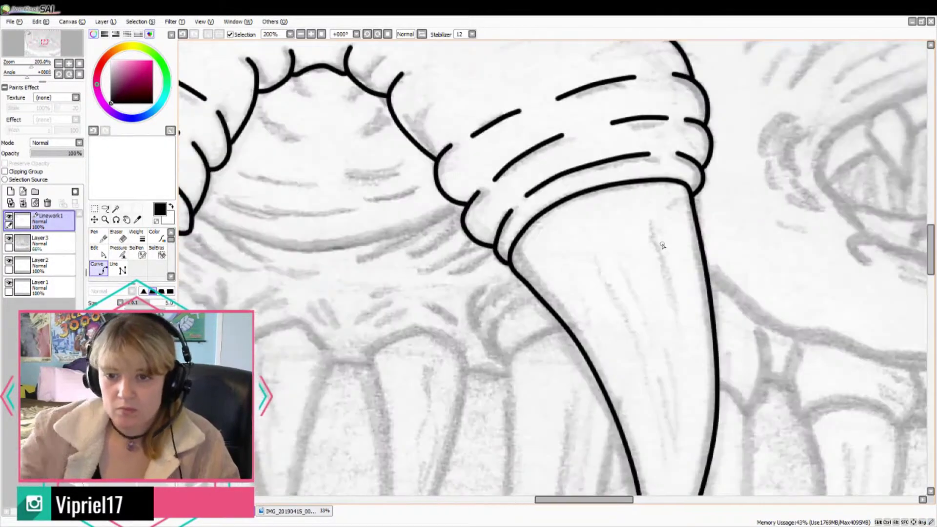
{"action": "left_click_drag", "start_coordinate": [647, 225], "coordinate": [681, 332]}
{"action": "left_click_drag", "start_coordinate": [596, 267], "coordinate": [666, 473]}
{"action": "left_click_drag", "start_coordinate": [663, 348], "coordinate": [673, 438]}
{"action": "key", "text": "ctrl+z"}
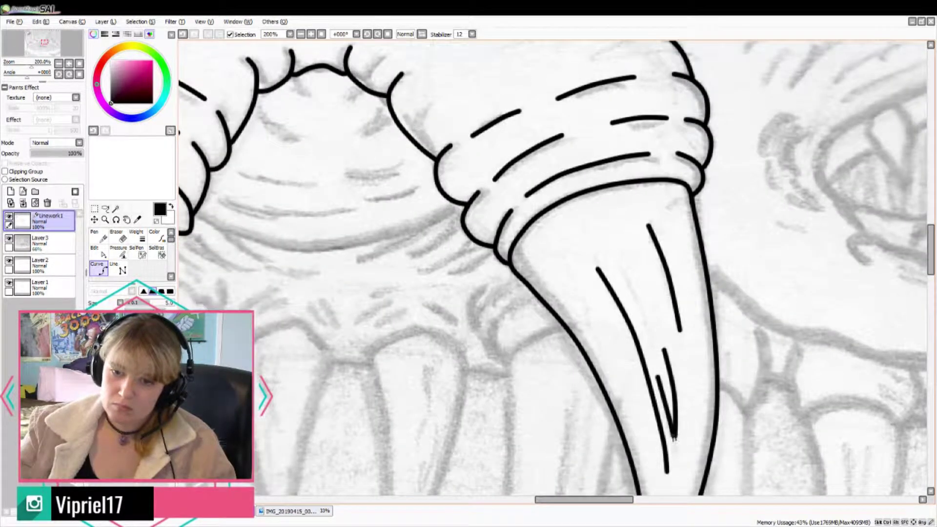
Step: Ink two more vertical shading lines down the middle of the left tusk
{"action": "scroll", "coordinate": [683, 366], "scroll_direction": "down", "scroll_amount": 2}
{"action": "scroll", "coordinate": [383, 315], "scroll_direction": "up", "scroll_amount": 1}
{"action": "left_click_drag", "start_coordinate": [371, 276], "coordinate": [366, 349]}
{"action": "left_click_drag", "start_coordinate": [366, 370], "coordinate": [367, 455]}
{"action": "scroll", "coordinate": [390, 452], "scroll_direction": "down", "scroll_amount": 1}
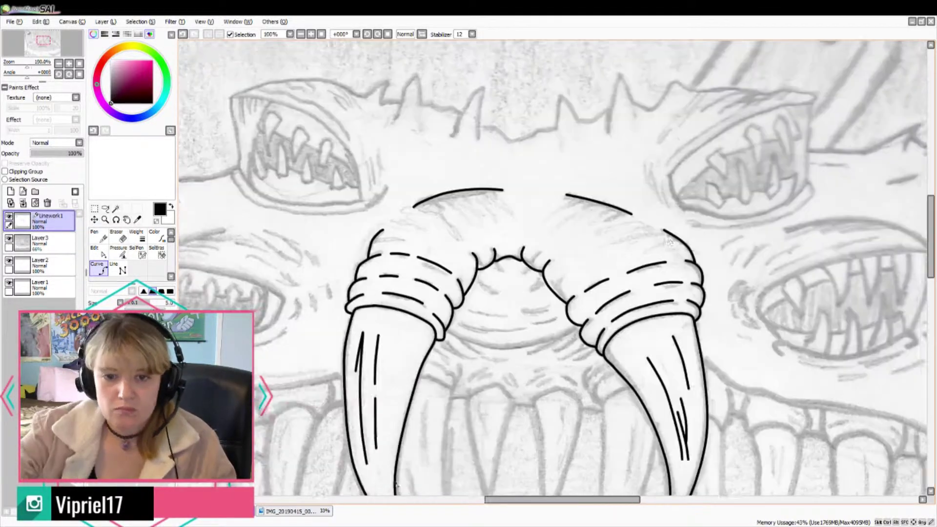
Step: Ink the long fang behind the right tusk, down its outer side, around the tip and up its inner side
{"action": "scroll", "coordinate": [594, 367], "scroll_direction": "down", "scroll_amount": 2}
{"action": "scroll", "coordinate": [638, 355], "scroll_direction": "up", "scroll_amount": 1}
{"action": "scroll", "coordinate": [639, 357], "scroll_direction": "down", "scroll_amount": 2}
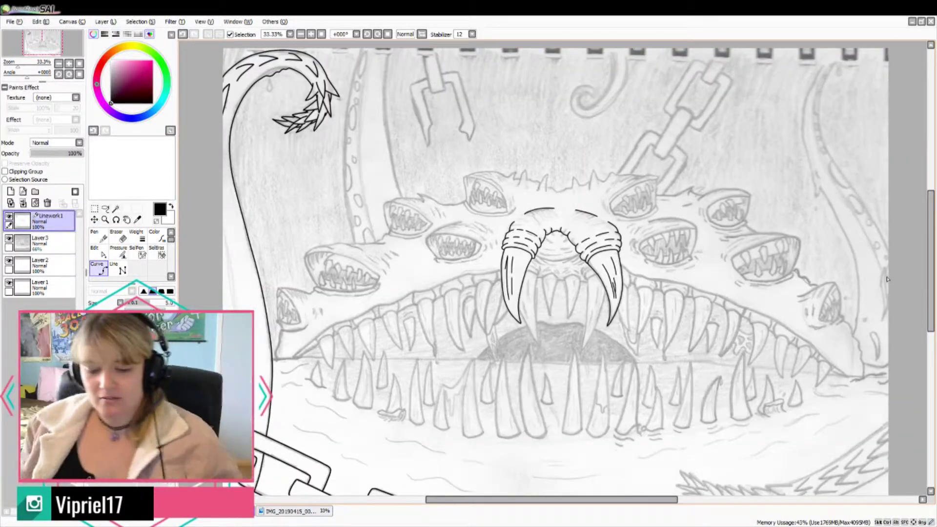
{"action": "scroll", "coordinate": [582, 229], "scroll_direction": "up", "scroll_amount": 4}
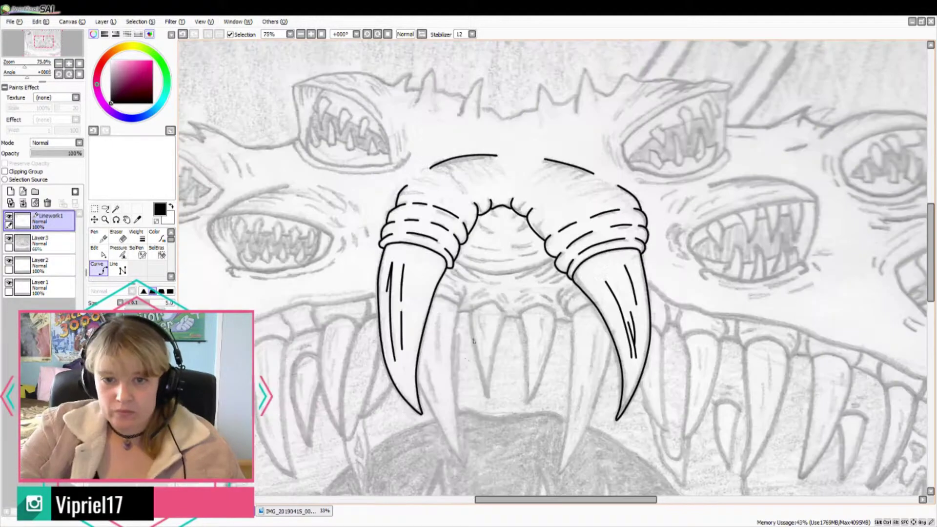
{"action": "scroll", "coordinate": [592, 267], "scroll_direction": "up", "scroll_amount": 1}
{"action": "left_click", "coordinate": [677, 177]}
{"action": "left_click", "coordinate": [666, 247]}
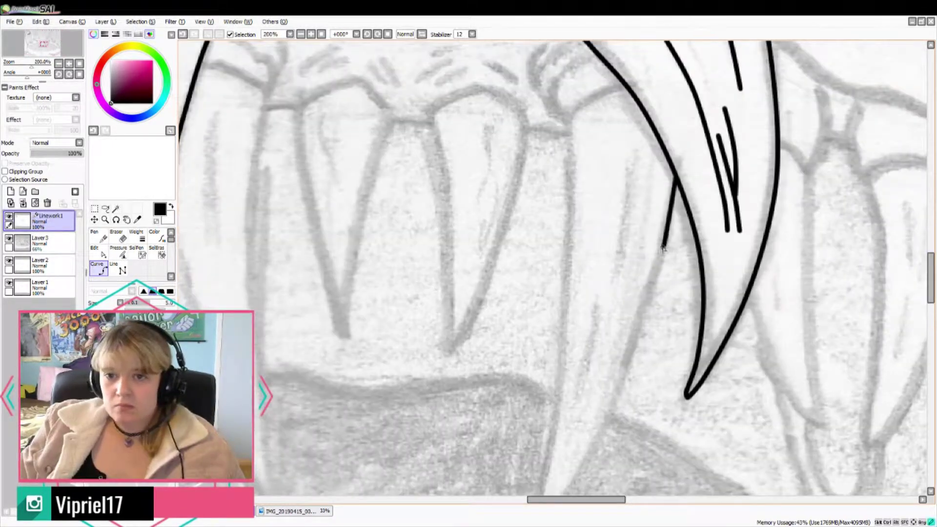
{"action": "left_click", "coordinate": [633, 364]}
{"action": "mouse_move", "coordinate": [514, 494]}
{"action": "left_mouse_down"}
{"action": "mouse_move", "coordinate": [538, 450]}
{"action": "mouse_move", "coordinate": [562, 256]}
{"action": "mouse_move", "coordinate": [570, 76]}
{"action": "left_mouse_up"}
{"action": "left_click", "coordinate": [571, 50]}
{"action": "key", "text": "Up"}
{"action": "key", "text": "Up"}
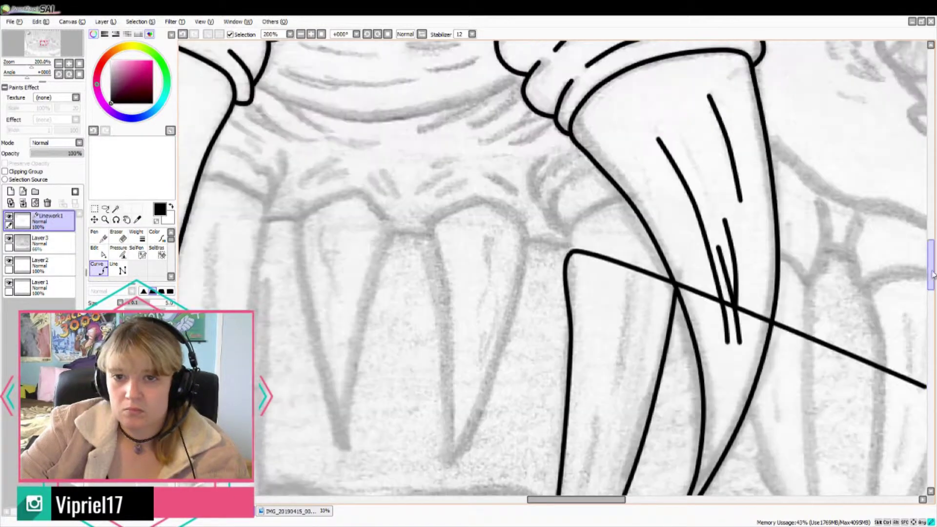
Step: Ink the top edge of the fang behind the right tusk and the small gum folds beside it
{"action": "left_click", "coordinate": [574, 225]}
{"action": "mouse_move", "coordinate": [556, 192]}
{"action": "left_mouse_down"}
{"action": "mouse_move", "coordinate": [550, 215]}
{"action": "mouse_move", "coordinate": [572, 237]}
{"action": "left_mouse_up"}
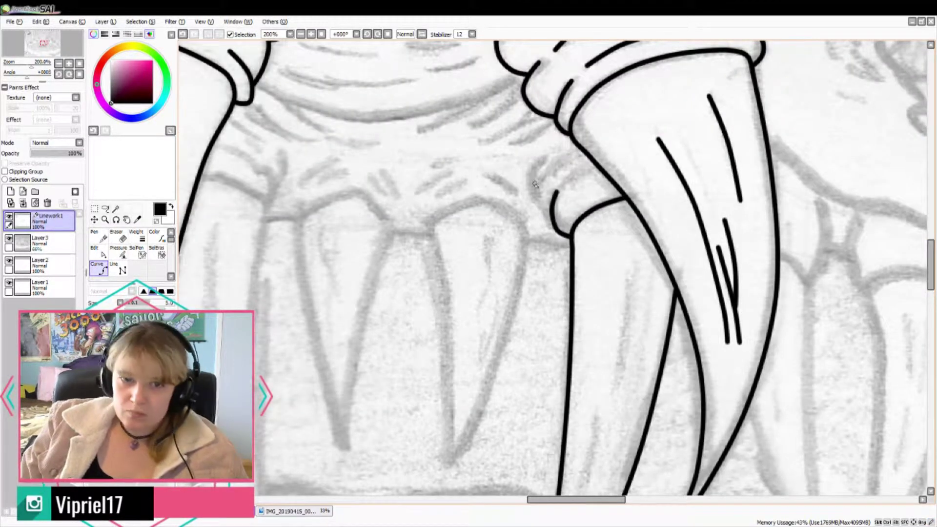
{"action": "left_click_drag", "start_coordinate": [537, 191], "coordinate": [554, 223]}
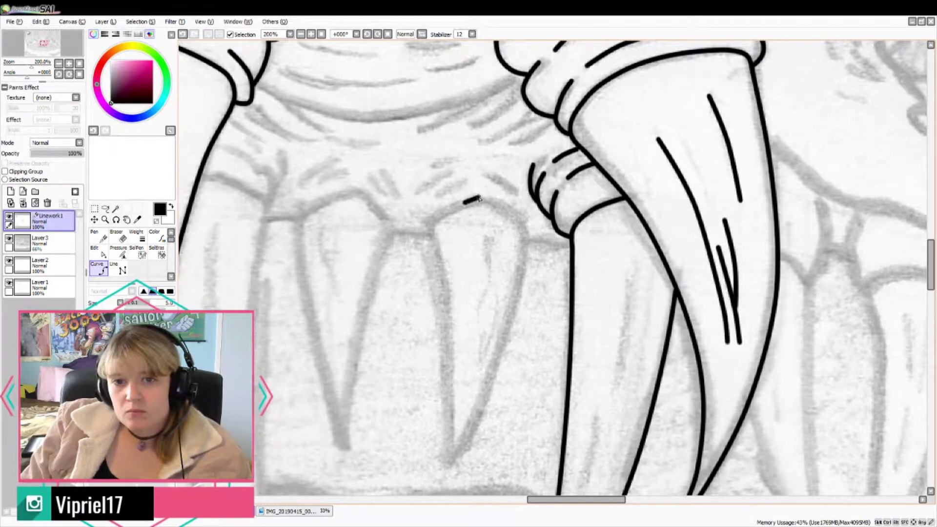
Step: Ink the two small pointed teeth between the fangs and the short gum lines connecting them
{"action": "mouse_move", "coordinate": [479, 197]}
{"action": "left_mouse_down"}
{"action": "mouse_move", "coordinate": [527, 235]}
{"action": "mouse_move", "coordinate": [517, 306]}
{"action": "mouse_move", "coordinate": [469, 430]}
{"action": "mouse_move", "coordinate": [450, 423]}
{"action": "mouse_move", "coordinate": [435, 259]}
{"action": "mouse_move", "coordinate": [466, 200]}
{"action": "left_mouse_up"}
{"action": "mouse_move", "coordinate": [353, 189]}
{"action": "left_mouse_down"}
{"action": "mouse_move", "coordinate": [389, 238]}
{"action": "mouse_move", "coordinate": [343, 448]}
{"action": "mouse_move", "coordinate": [299, 228]}
{"action": "left_mouse_up"}
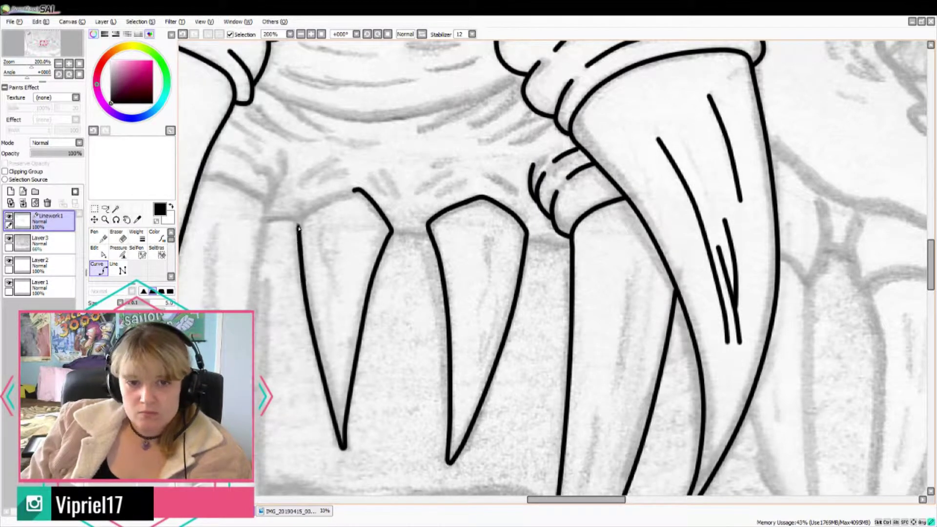
{"action": "left_click", "coordinate": [298, 226]}
{"action": "left_click", "coordinate": [323, 201]}
{"action": "scroll", "coordinate": [327, 195], "scroll_direction": "up", "scroll_amount": 3}
{"action": "double_click", "coordinate": [395, 182]}
{"action": "scroll", "coordinate": [508, 225], "scroll_direction": "down", "scroll_amount": 4}
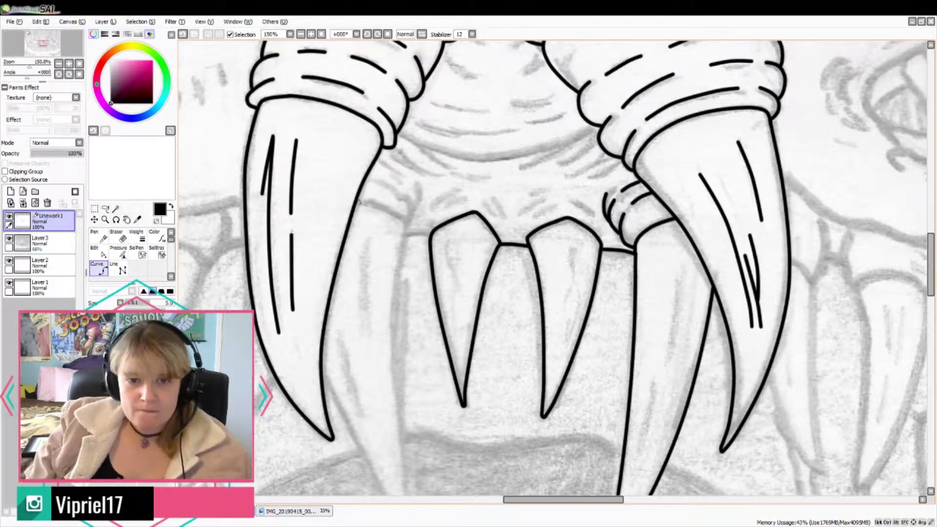
Step: Ink the outline of the long fang behind the left tusk, from its top edge around the tip
{"action": "mouse_move", "coordinate": [359, 200]}
{"action": "left_mouse_down"}
{"action": "mouse_move", "coordinate": [406, 226]}
{"action": "mouse_move", "coordinate": [390, 340]}
{"action": "mouse_move", "coordinate": [404, 476]}
{"action": "left_mouse_up"}
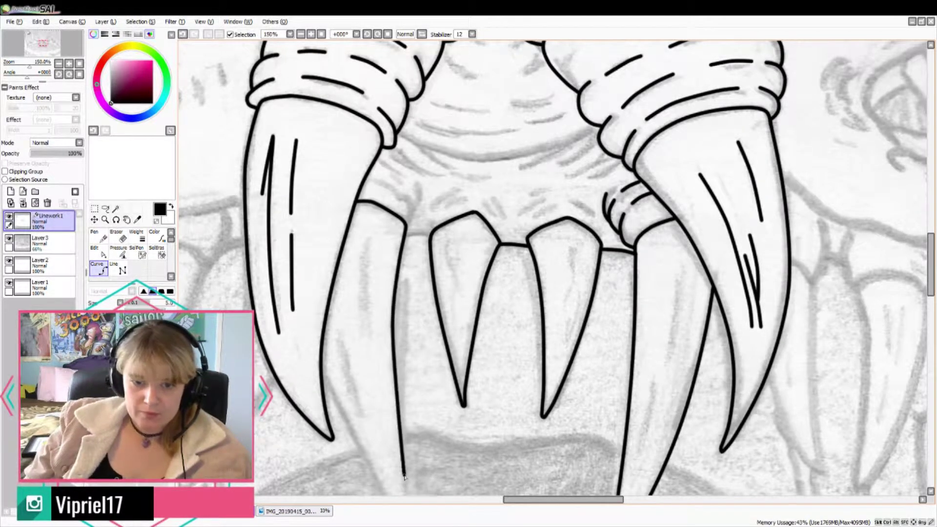
{"action": "left_click", "coordinate": [404, 477]}
{"action": "left_click_drag", "start_coordinate": [930, 264], "coordinate": [930, 285]}
{"action": "left_click_drag", "start_coordinate": [415, 394], "coordinate": [318, 215]}
Step: Ink short shading lines inside both long fangs and the small teeth between them
{"action": "left_click_drag", "start_coordinate": [338, 184], "coordinate": [359, 262]}
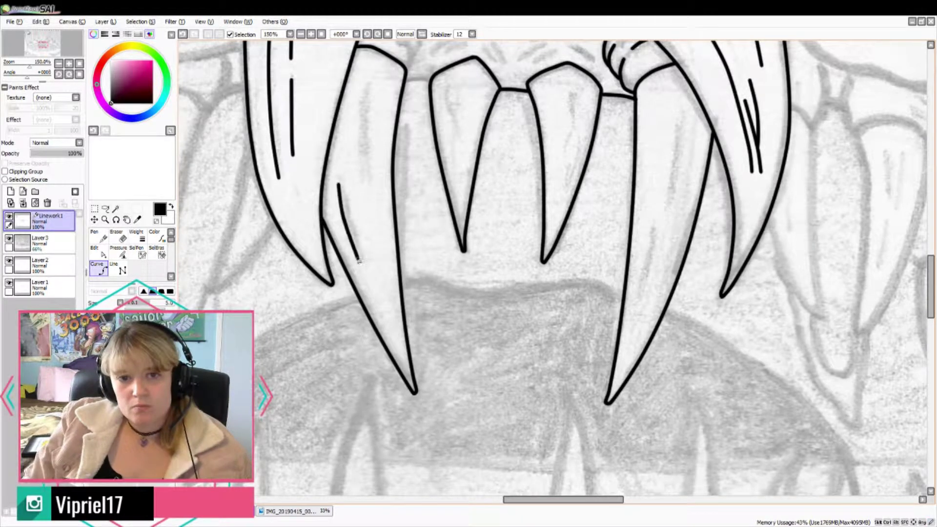
{"action": "left_click_drag", "start_coordinate": [647, 252], "coordinate": [641, 296]}
{"action": "left_click_drag", "start_coordinate": [680, 118], "coordinate": [671, 193]}
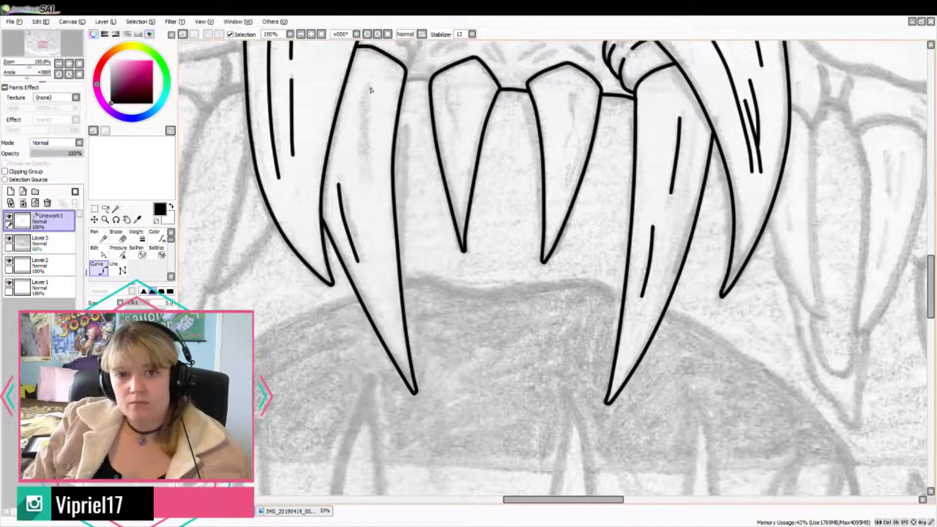
{"action": "left_click_drag", "start_coordinate": [365, 83], "coordinate": [366, 173]}
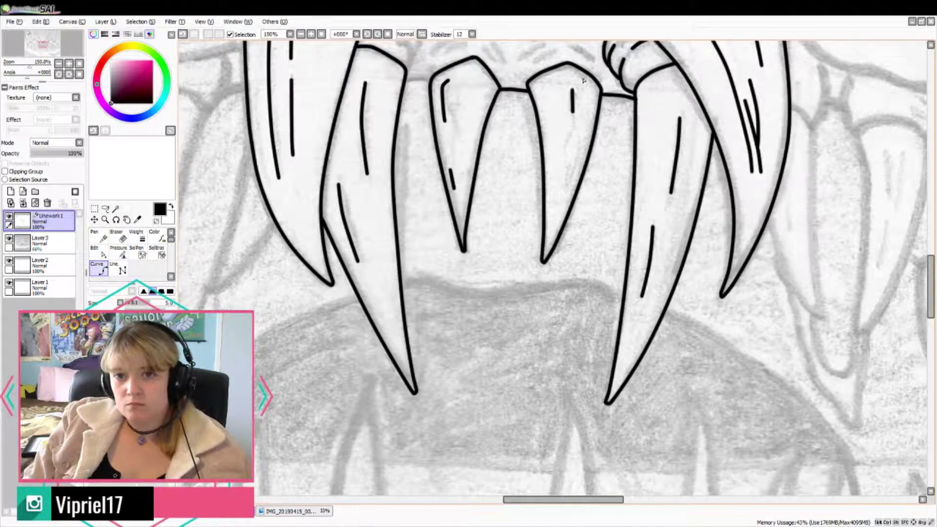
Step: Ink the gum folds above the left fang and the long curved lower edge of the rounded area between the tusks
{"action": "scroll", "coordinate": [566, 191], "scroll_direction": "down", "scroll_amount": 2}
{"action": "left_click_drag", "start_coordinate": [567, 192], "coordinate": [583, 315]}
{"action": "scroll", "coordinate": [410, 276], "scroll_direction": "up", "scroll_amount": 2}
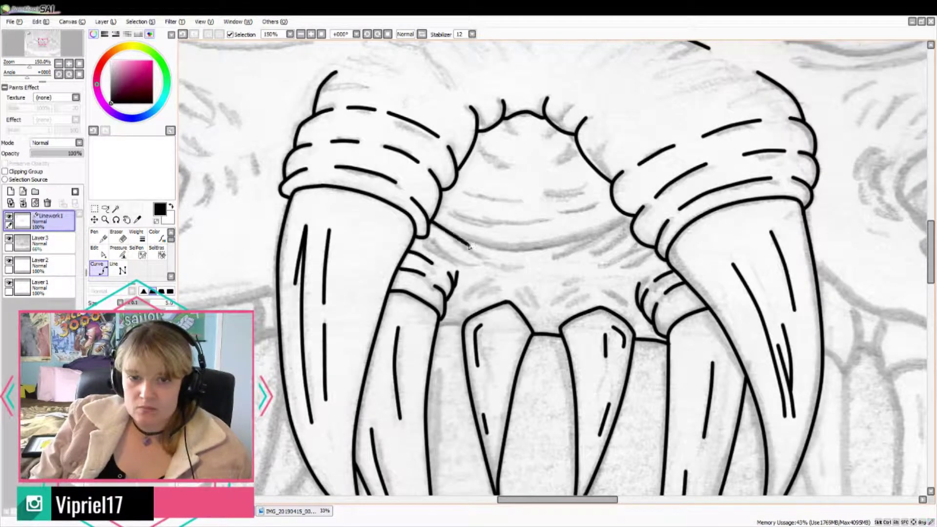
{"action": "mouse_move", "coordinate": [469, 246]}
{"action": "left_mouse_down"}
{"action": "mouse_move", "coordinate": [559, 249]}
{"action": "mouse_move", "coordinate": [633, 221]}
{"action": "left_mouse_up"}
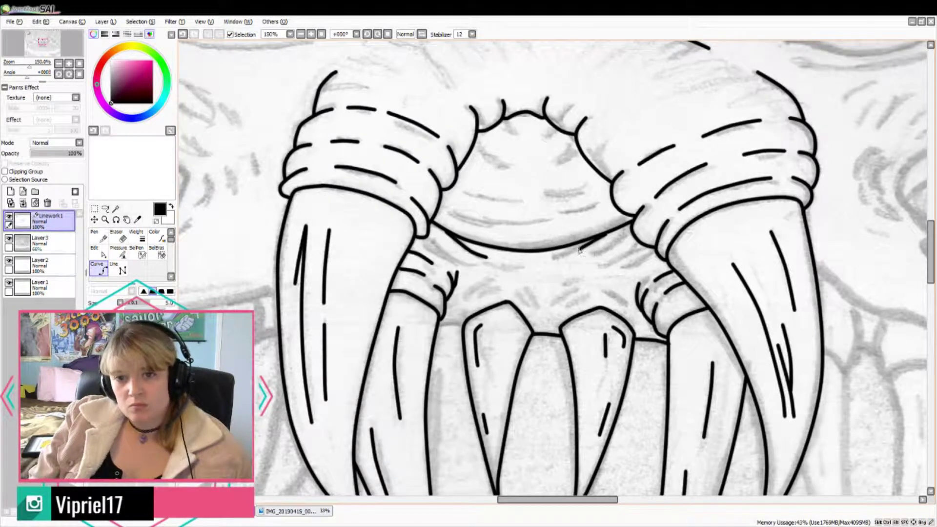
Step: Ink short wrinkle strokes on the gum beneath the curved edge, on both sides between the tusks
{"action": "left_click_drag", "start_coordinate": [580, 250], "coordinate": [553, 258]}
{"action": "left_click_drag", "start_coordinate": [631, 226], "coordinate": [592, 253]}
{"action": "left_click_drag", "start_coordinate": [637, 242], "coordinate": [600, 265]}
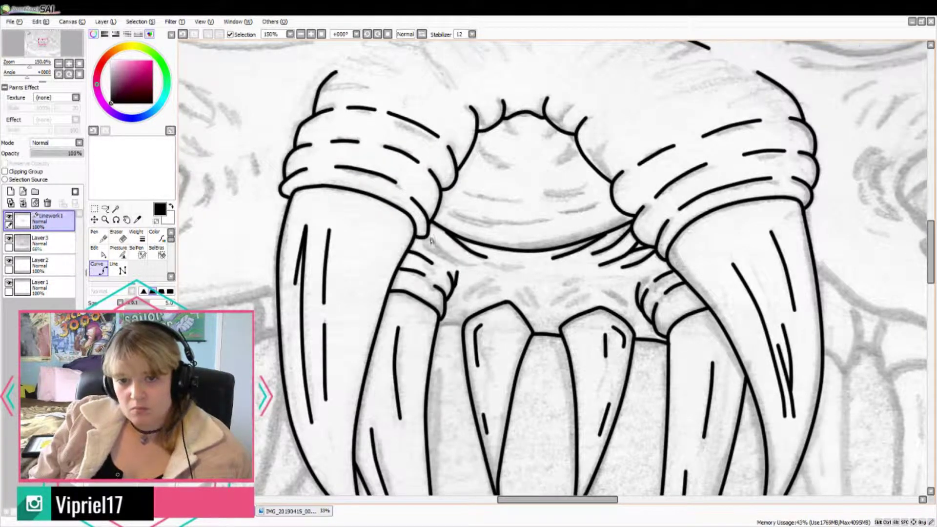
{"action": "left_click_drag", "start_coordinate": [431, 239], "coordinate": [473, 266]}
{"action": "left_click_drag", "start_coordinate": [422, 245], "coordinate": [442, 260]}
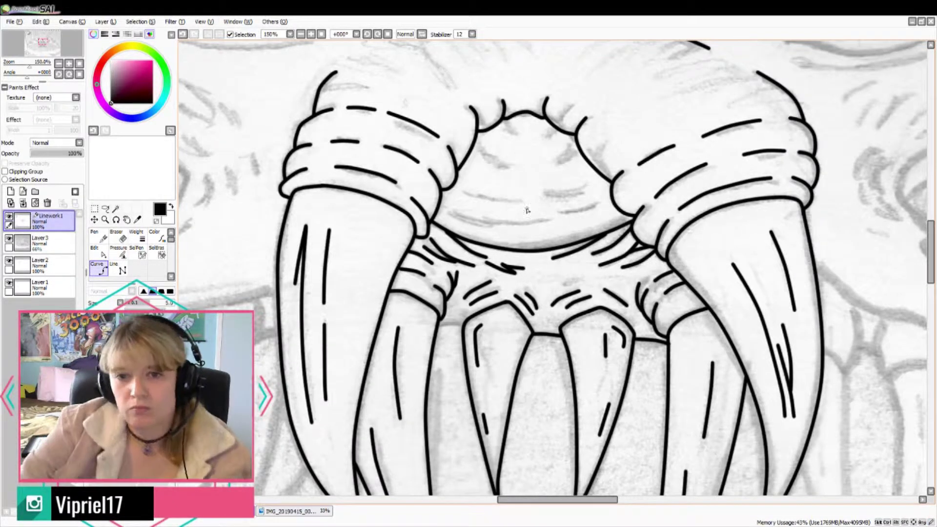
Step: Ink the wrinkle lines inside the rounded area under the arch between the tusks
{"action": "mouse_move", "coordinate": [448, 211]}
{"action": "left_mouse_down"}
{"action": "mouse_move", "coordinate": [495, 227]}
{"action": "mouse_move", "coordinate": [549, 223]}
{"action": "mouse_move", "coordinate": [586, 189]}
{"action": "left_mouse_up"}
{"action": "left_click_drag", "start_coordinate": [572, 144], "coordinate": [556, 158]}
{"action": "left_click_drag", "start_coordinate": [466, 193], "coordinate": [520, 201]}
{"action": "left_click_drag", "start_coordinate": [479, 143], "coordinate": [504, 166]}
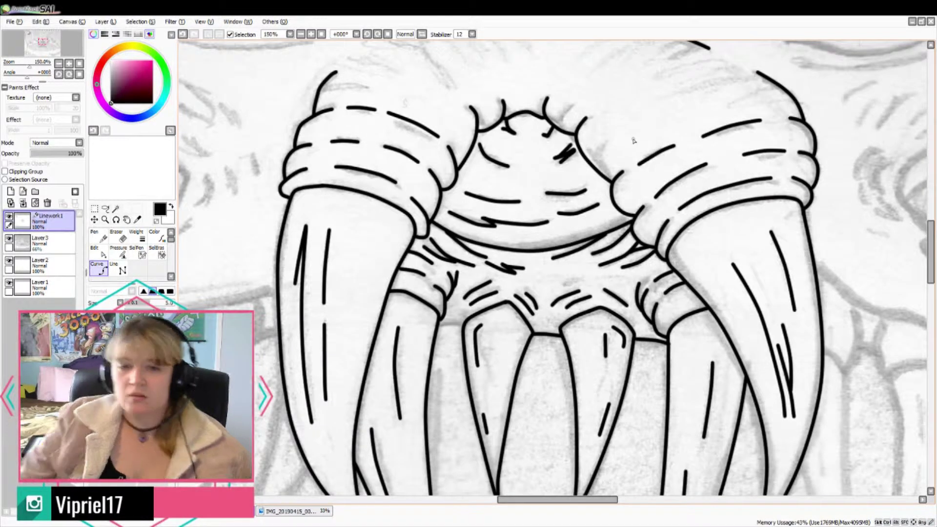
Step: Hide the Layer3 sketch to check the linework on its own, and show the sketch again
{"action": "scroll", "coordinate": [634, 140], "scroll_direction": "down", "scroll_amount": 3}
{"action": "scroll", "coordinate": [669, 174], "scroll_direction": "down", "scroll_amount": 1}
{"action": "left_click", "coordinate": [9, 238]}
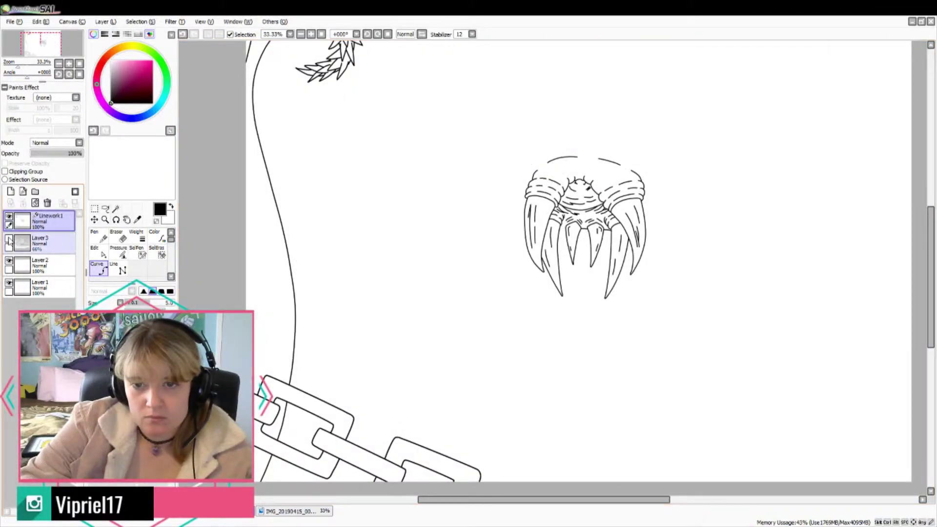
{"action": "left_click", "coordinate": [9, 238]}
{"action": "scroll", "coordinate": [595, 202], "scroll_direction": "up", "scroll_amount": 5}
{"action": "scroll", "coordinate": [447, 310], "scroll_direction": "down", "scroll_amount": 5}
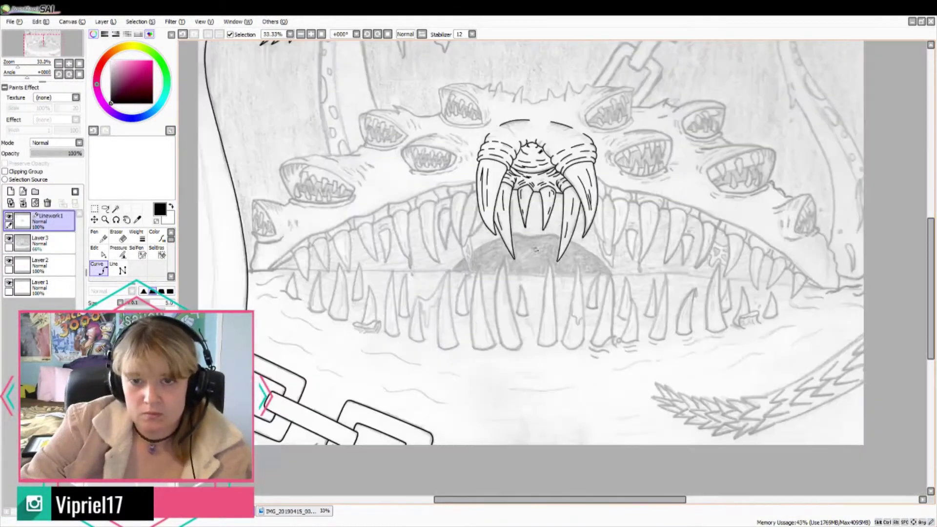
Step: Ink the upper gum line from the left tusk outward along the top of the left row of teeth
{"action": "scroll", "coordinate": [449, 229], "scroll_direction": "up", "scroll_amount": 2}
{"action": "left_click_drag", "start_coordinate": [451, 292], "coordinate": [458, 241]}
{"action": "scroll", "coordinate": [652, 252], "scroll_direction": "left", "scroll_amount": 5}
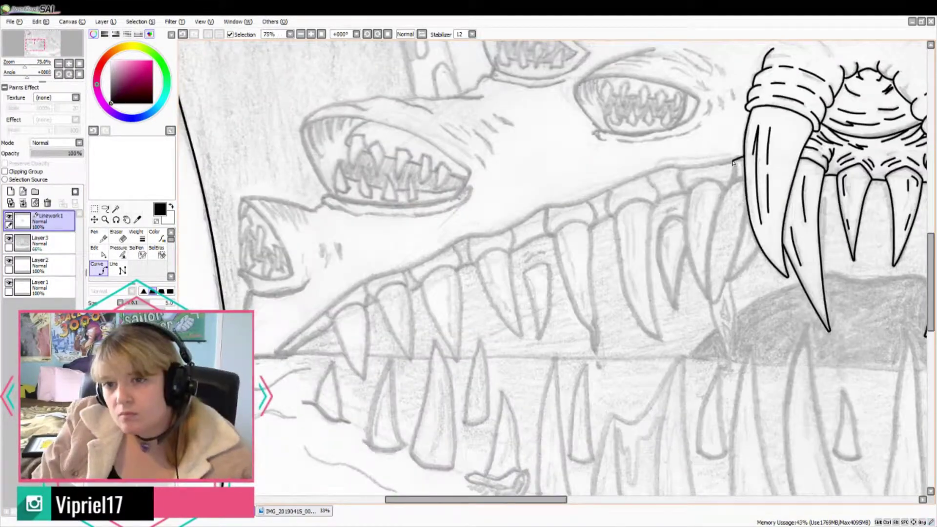
{"action": "left_click", "coordinate": [578, 203]}
{"action": "left_click", "coordinate": [546, 209]}
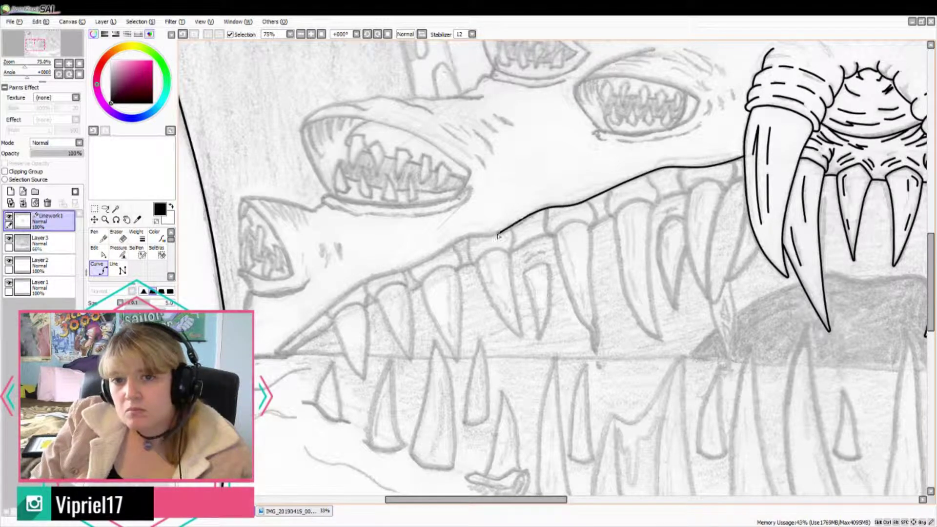
{"action": "left_click", "coordinate": [465, 236]}
{"action": "left_click", "coordinate": [409, 269]}
{"action": "left_click", "coordinate": [368, 280]}
Step: Ink the closed outline of the first full pointed tooth to the left of the left tusk
{"action": "scroll", "coordinate": [746, 189], "scroll_direction": "up", "scroll_amount": 3}
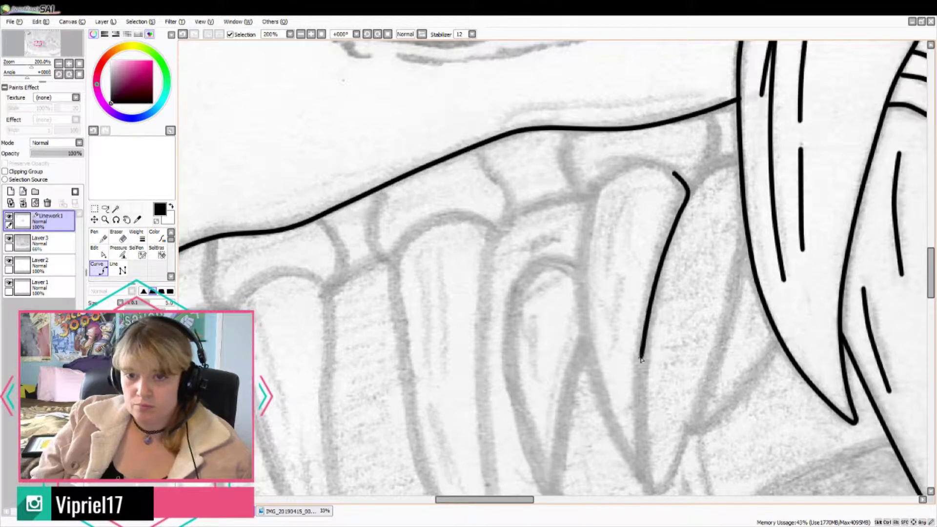
{"action": "left_click", "coordinate": [651, 489]}
{"action": "left_click", "coordinate": [604, 408]}
{"action": "left_click", "coordinate": [587, 328]}
{"action": "left_click", "coordinate": [581, 261]}
{"action": "left_click", "coordinate": [593, 186]}
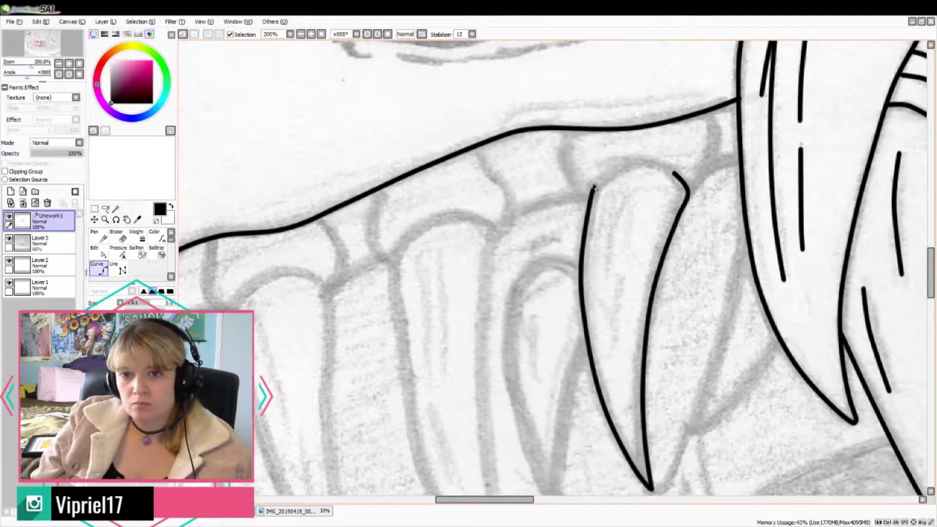
{"action": "left_click", "coordinate": [629, 166]}
Step: Ink the curved gum dividers from the upper gum line down to the first tooth and its left-hand neighbour
{"action": "left_click", "coordinate": [716, 141]}
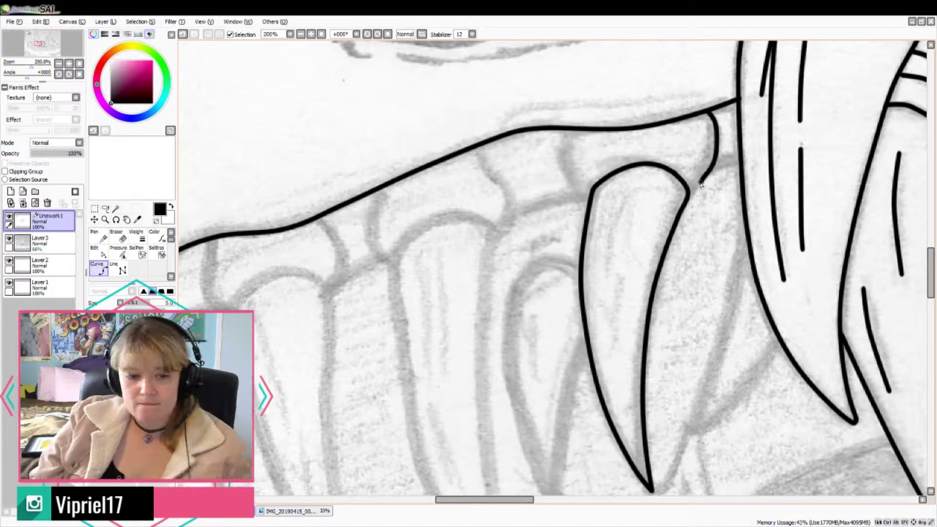
{"action": "left_click", "coordinate": [568, 134]}
{"action": "left_click", "coordinate": [480, 146]}
{"action": "left_click", "coordinate": [489, 167]}
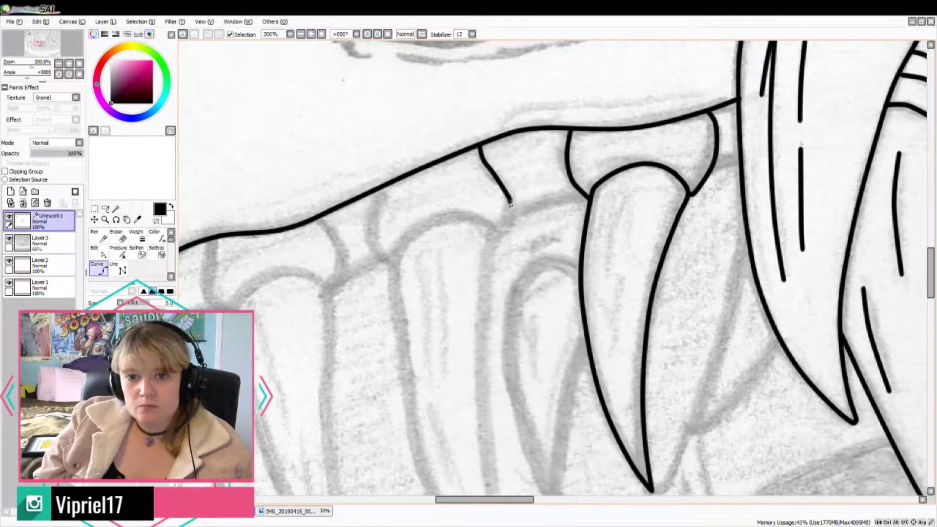
{"action": "left_click", "coordinate": [509, 198]}
{"action": "double_click", "coordinate": [498, 233]}
Step: Ink the closed outline of the second full pointed tooth to the left of the left tusk
{"action": "left_click_drag", "start_coordinate": [930, 273], "coordinate": [930, 285]}
{"action": "left_click", "coordinate": [465, 97]}
{"action": "left_click", "coordinate": [497, 115]}
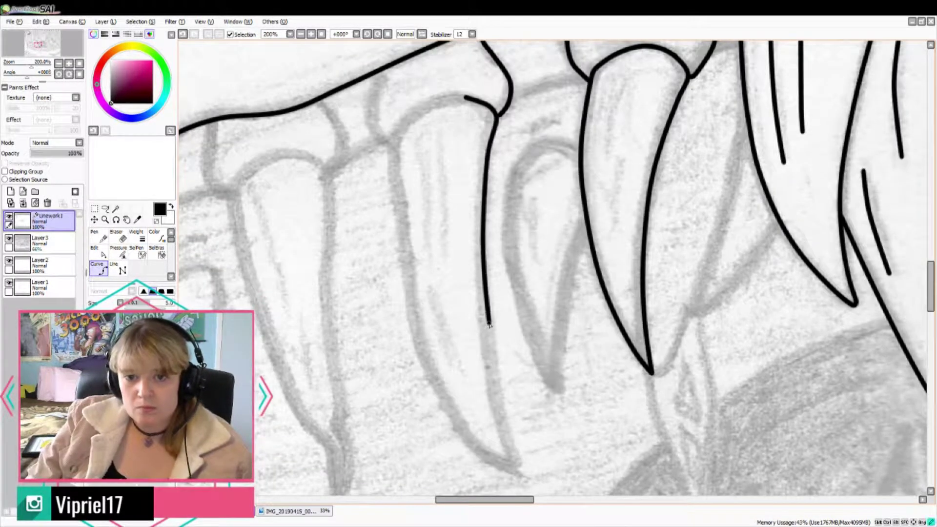
{"action": "left_click", "coordinate": [519, 464]}
{"action": "left_click", "coordinate": [396, 186]}
{"action": "left_click", "coordinate": [393, 149]}
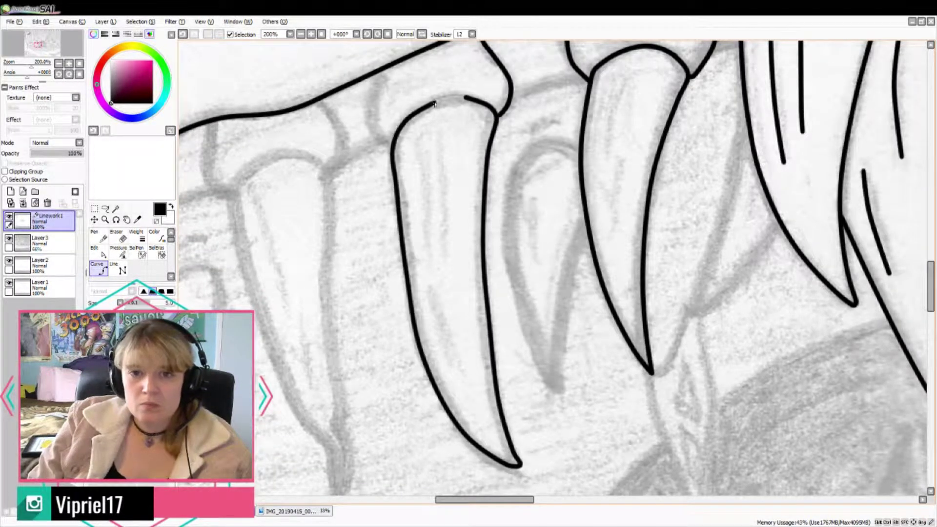
{"action": "left_click", "coordinate": [434, 102]}
{"action": "double_click", "coordinate": [466, 97]}
Step: Ink the gum divider on the second tooth's outer side and the lower gum edge joining it to the first tooth
{"action": "left_click", "coordinate": [381, 71]}
{"action": "left_click", "coordinate": [373, 122]}
{"action": "left_click", "coordinate": [385, 140]}
{"action": "double_click", "coordinate": [402, 137]}
{"action": "left_click_drag", "start_coordinate": [400, 138], "coordinate": [392, 147]}
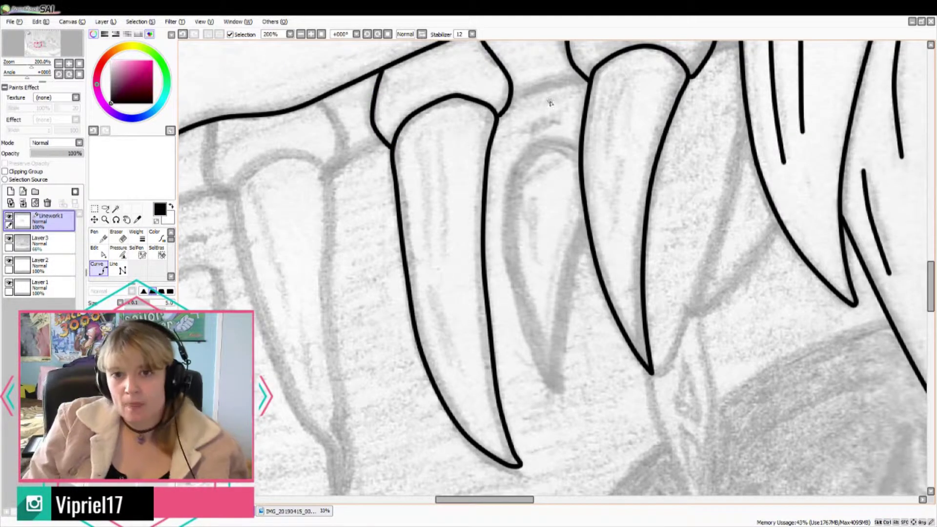
{"action": "left_click", "coordinate": [511, 99]}
{"action": "left_click", "coordinate": [542, 88]}
{"action": "double_click", "coordinate": [587, 81]}
Step: Ink the tooth partly hidden behind the left tusk and the short lower gum edge beside the tusk
{"action": "left_click_drag", "start_coordinate": [930, 283], "coordinate": [930, 270]}
{"action": "left_click", "coordinate": [779, 333]}
{"action": "left_click", "coordinate": [732, 394]}
{"action": "left_click", "coordinate": [691, 422]}
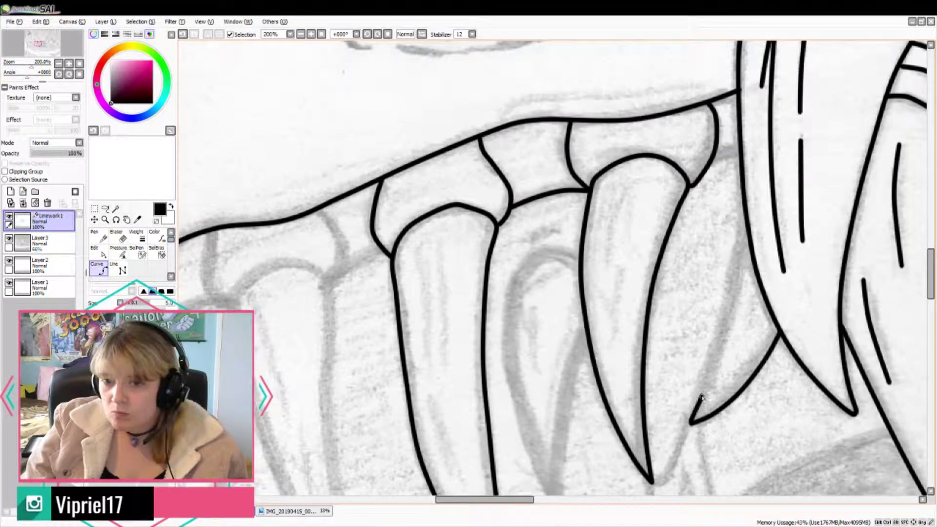
{"action": "left_click", "coordinate": [717, 352]}
{"action": "double_click", "coordinate": [747, 231]}
{"action": "left_click", "coordinate": [712, 158]}
{"action": "double_click", "coordinate": [740, 150]}
Step: Ink the small tooth set back between the first and second left teeth, with its inner highlight marks
{"action": "scroll", "coordinate": [575, 253], "scroll_direction": "down", "scroll_amount": 1}
{"action": "left_click_drag", "start_coordinate": [405, 338], "coordinate": [487, 301]}
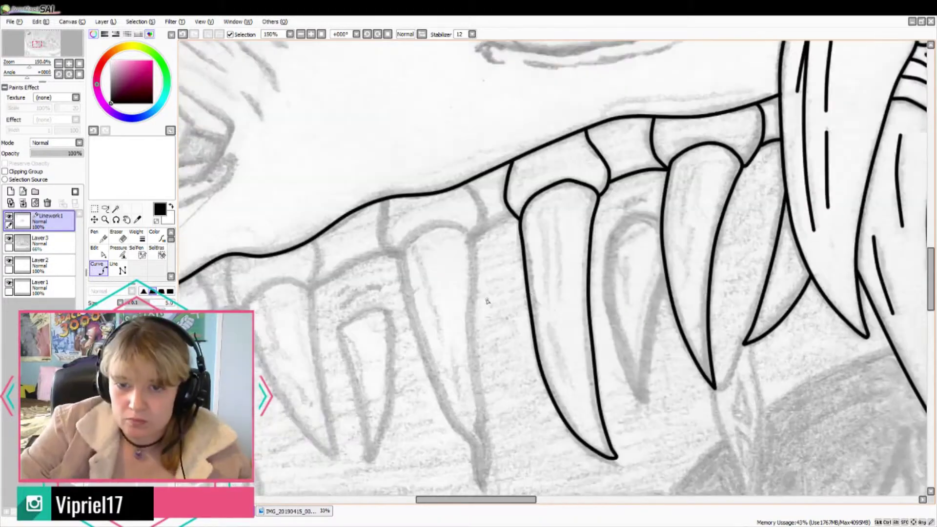
{"action": "left_click", "coordinate": [628, 214]}
{"action": "left_click", "coordinate": [610, 240]}
{"action": "left_click", "coordinate": [606, 276]}
{"action": "left_click", "coordinate": [645, 403]}
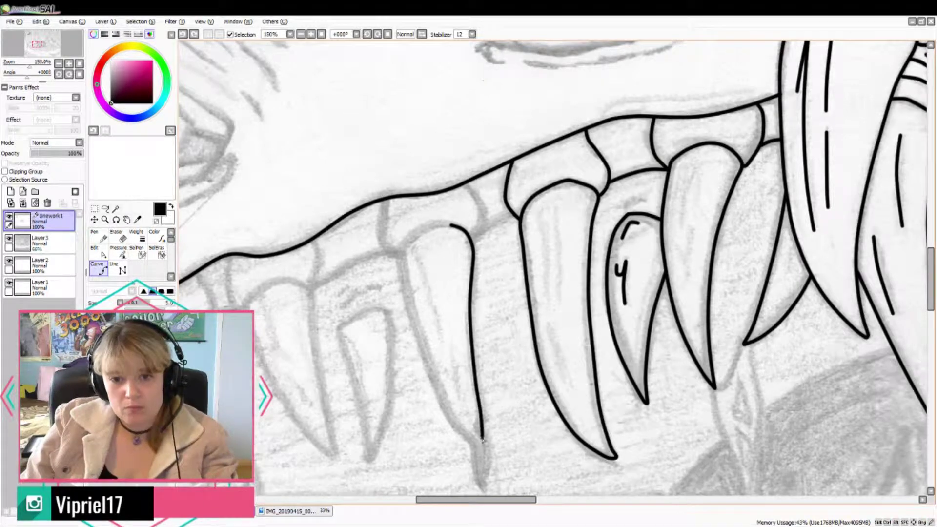
Step: Ink the closed outline of the third full tooth to the left of the left tusk
{"action": "left_click", "coordinate": [454, 422]}
{"action": "left_click", "coordinate": [428, 365]}
{"action": "left_click", "coordinate": [402, 252]}
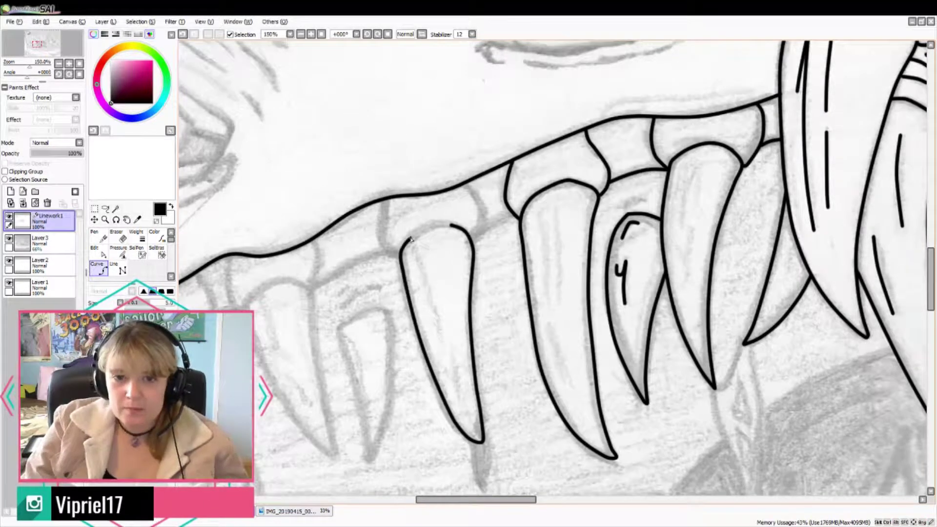
{"action": "double_click", "coordinate": [449, 225]}
Step: Ink the curved gum dividers on both sides of the third left tooth, down from the upper gum line
{"action": "scroll", "coordinate": [481, 237], "scroll_direction": "up", "scroll_amount": 2}
{"action": "left_click", "coordinate": [432, 228]}
{"action": "left_click", "coordinate": [460, 267]}
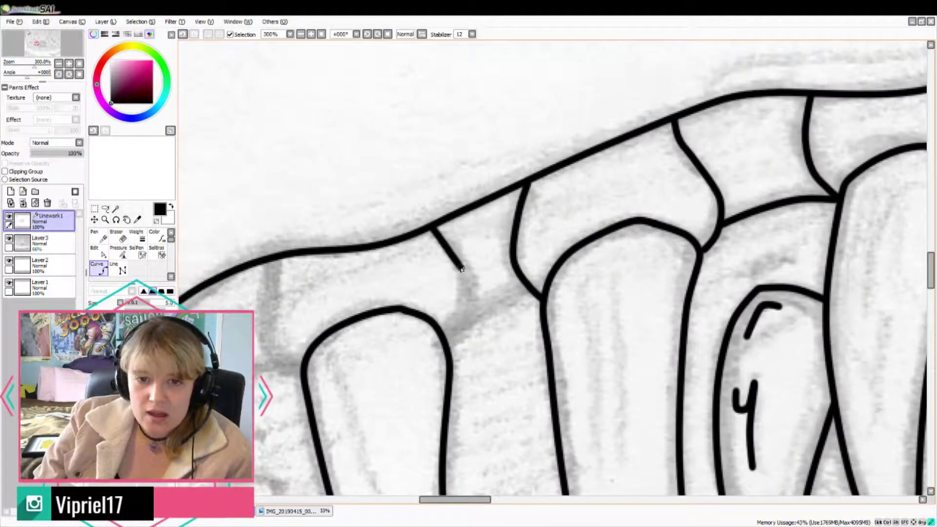
{"action": "double_click", "coordinate": [449, 350]}
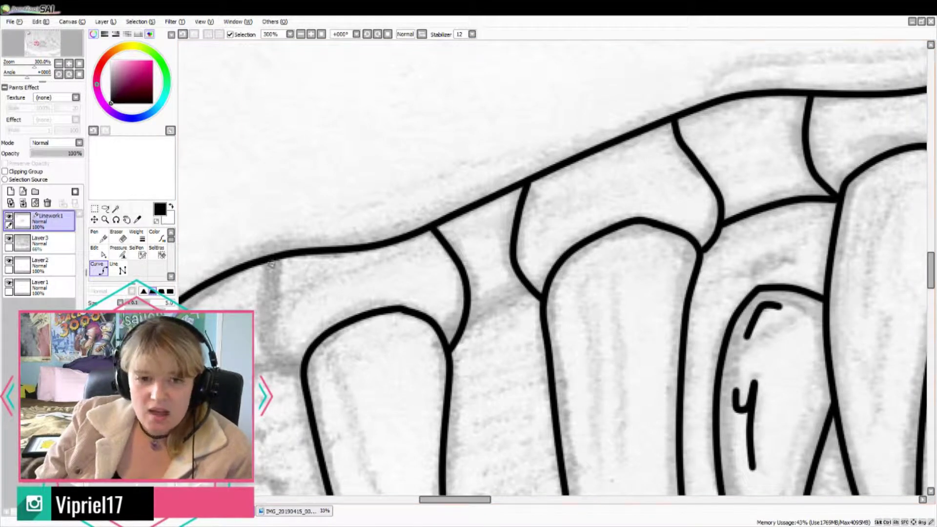
{"action": "left_click", "coordinate": [272, 261]}
{"action": "left_click", "coordinate": [266, 332]}
{"action": "double_click", "coordinate": [302, 371]}
Step: Ink the small set-back tooth to the left of the third tooth and the short arc above it
{"action": "scroll", "coordinate": [376, 293], "scroll_direction": "down", "scroll_amount": 2}
{"action": "left_click_drag", "start_coordinate": [569, 422], "coordinate": [599, 236]}
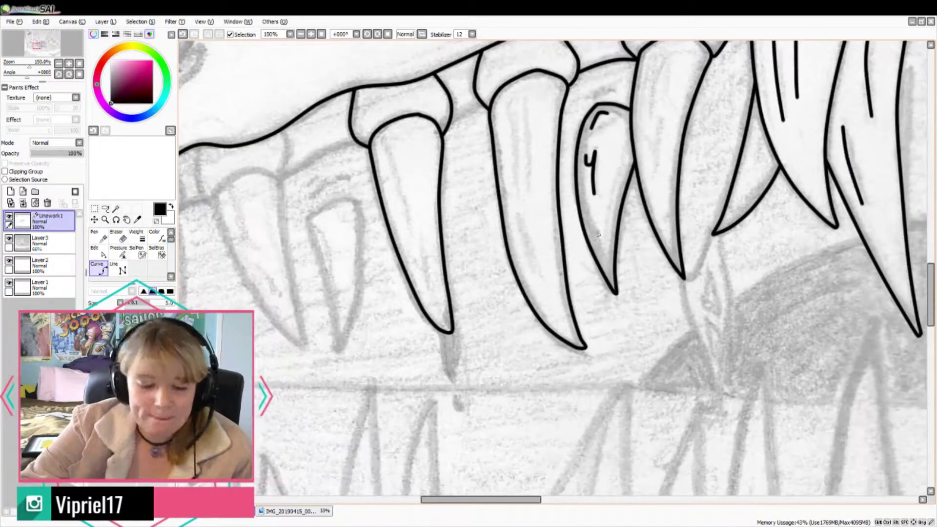
{"action": "left_click", "coordinate": [359, 205]}
{"action": "left_click", "coordinate": [362, 287]}
{"action": "left_click", "coordinate": [337, 352]}
{"action": "left_click", "coordinate": [306, 222]}
{"action": "double_click", "coordinate": [315, 212]}
{"action": "left_click", "coordinate": [307, 201]}
{"action": "double_click", "coordinate": [343, 178]}
Step: Ink the closed outline of the fourth full tooth in the left row
{"action": "left_click_drag", "start_coordinate": [481, 499], "coordinate": [440, 500]}
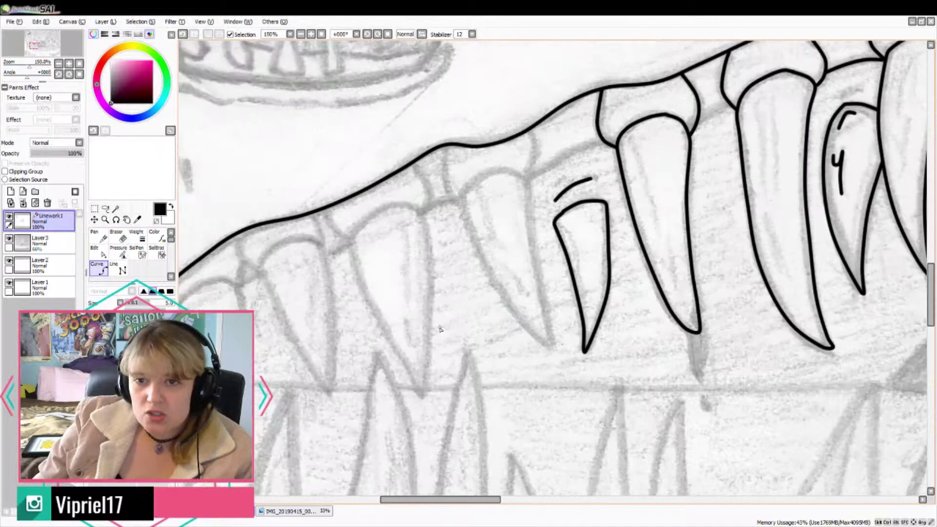
{"action": "left_click", "coordinate": [503, 170]}
{"action": "left_click", "coordinate": [527, 178]}
{"action": "left_click", "coordinate": [553, 348]}
{"action": "left_click", "coordinate": [536, 341]}
{"action": "left_click", "coordinate": [461, 199]}
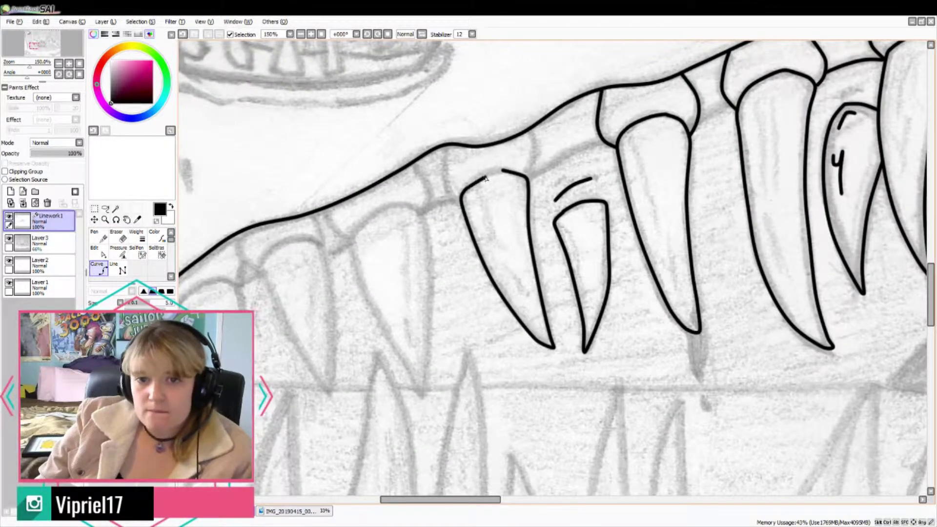
{"action": "double_click", "coordinate": [502, 170]}
Step: Ink the gum dividers on both sides of the fourth left tooth and the lower gum edge joining it to the third
{"action": "scroll", "coordinate": [496, 178], "scroll_direction": "up", "scroll_amount": 2}
{"action": "left_click", "coordinate": [558, 86]}
{"action": "double_click", "coordinate": [562, 182]}
{"action": "left_click", "coordinate": [395, 115]}
{"action": "left_click", "coordinate": [394, 198]}
{"action": "double_click", "coordinate": [423, 230]}
{"action": "left_click", "coordinate": [562, 184]}
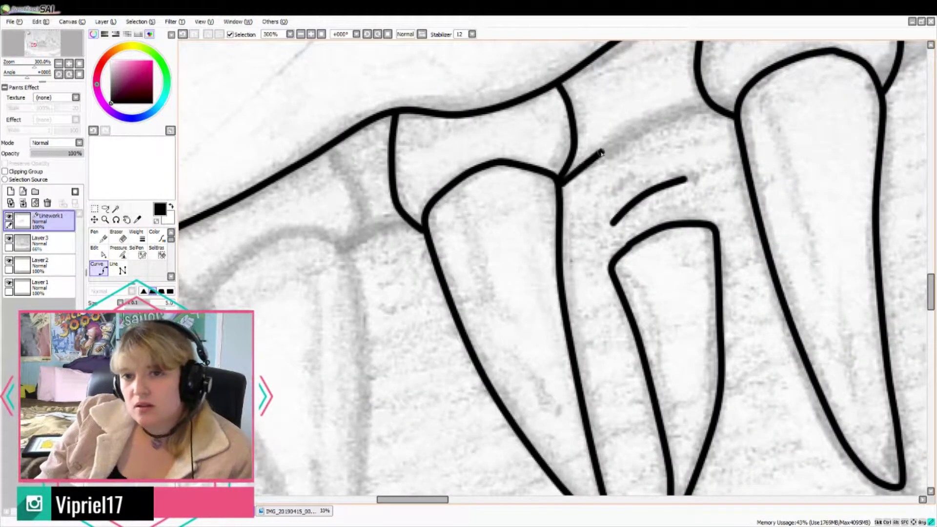
{"action": "left_click", "coordinate": [601, 152]}
{"action": "double_click", "coordinate": [715, 111]}
Step: Ink the curved gum divider from the upper gum line to the inner top corner of the fifth left tooth
{"action": "left_click_drag", "start_coordinate": [412, 499], "coordinate": [393, 499]}
{"action": "left_click", "coordinate": [523, 150]}
{"action": "left_click", "coordinate": [555, 200]}
{"action": "double_click", "coordinate": [545, 254]}
Step: Ink the closed outline of the fifth full tooth in the left row
{"action": "left_click", "coordinate": [506, 233]}
{"action": "left_click", "coordinate": [542, 252]}
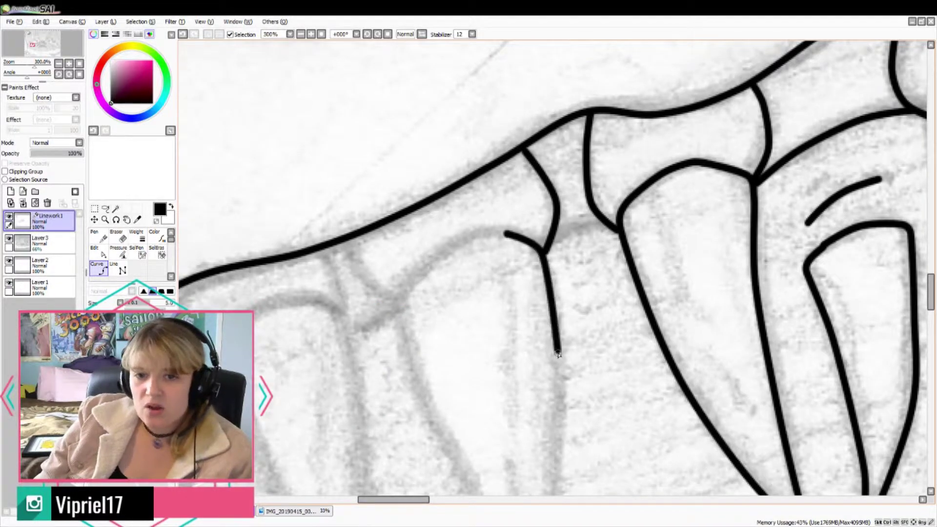
{"action": "left_click", "coordinate": [557, 353]}
{"action": "mouse_move", "coordinate": [930, 292]}
{"action": "left_mouse_down"}
{"action": "mouse_move", "coordinate": [930, 319]}
{"action": "mouse_move", "coordinate": [930, 292]}
{"action": "left_mouse_up"}
{"action": "left_click", "coordinate": [543, 374]}
{"action": "left_click", "coordinate": [462, 224]}
{"action": "left_click", "coordinate": [400, 66]}
{"action": "left_click", "coordinate": [429, 242]}
{"action": "double_click", "coordinate": [506, 214]}
Step: Ink the gum divider on the fifth left tooth's outer side and the lower gum edge joining it to the fourth
{"action": "left_click", "coordinate": [355, 220]}
{"action": "left_click", "coordinate": [360, 255]}
{"action": "double_click", "coordinate": [397, 292]}
{"action": "left_click", "coordinate": [549, 229]}
{"action": "left_click", "coordinate": [571, 210]}
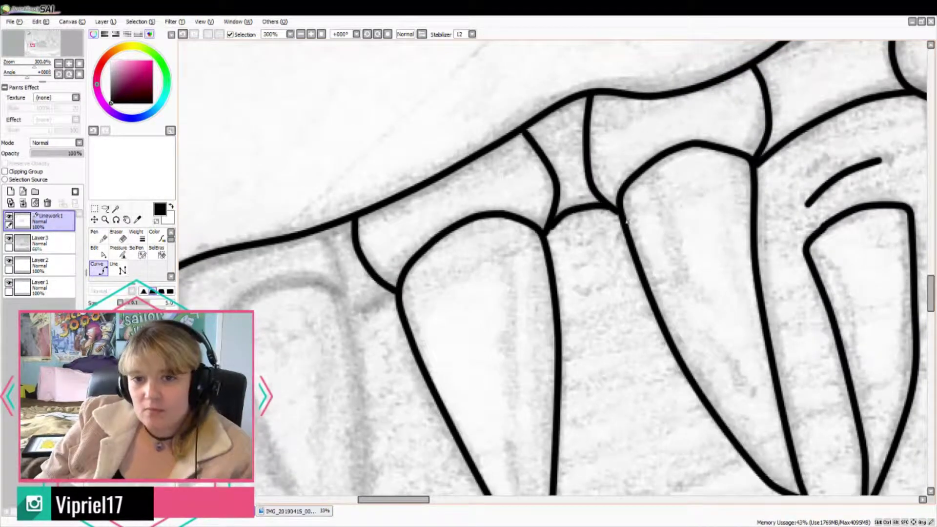
Step: Ink the missing lower gum edge between the second and third left teeth
{"action": "scroll", "coordinate": [391, 304], "scroll_direction": "down", "scroll_amount": 2}
{"action": "mouse_move", "coordinate": [481, 499]}
{"action": "left_mouse_down"}
{"action": "mouse_move", "coordinate": [454, 499]}
{"action": "mouse_move", "coordinate": [500, 499]}
{"action": "left_mouse_up"}
{"action": "scroll", "coordinate": [656, 186], "scroll_direction": "up", "scroll_amount": 1}
{"action": "left_click", "coordinate": [663, 173]}
{"action": "left_click", "coordinate": [642, 179]}
{"action": "double_click", "coordinate": [616, 199]}
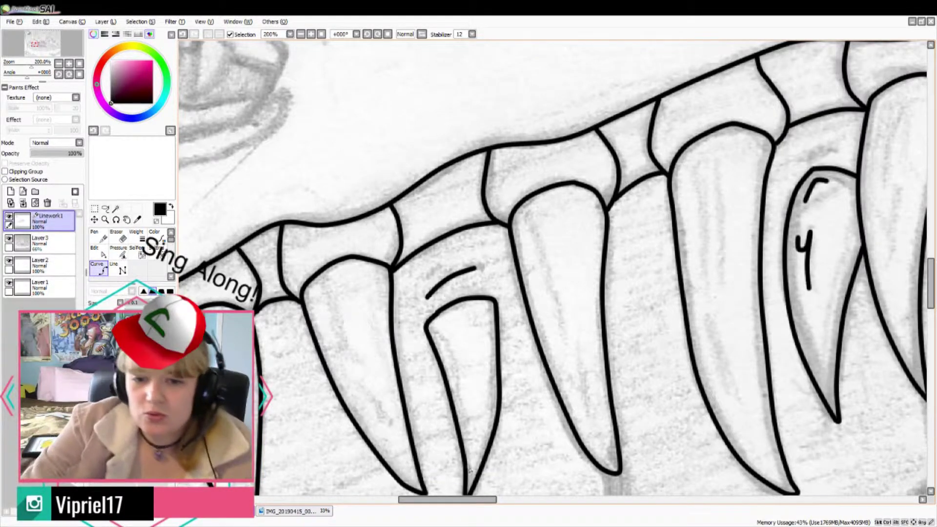
Step: Ink the sixth full tooth in the left row and the curved gum dividers on both its sides
{"action": "left_click_drag", "start_coordinate": [479, 500], "coordinate": [416, 504]}
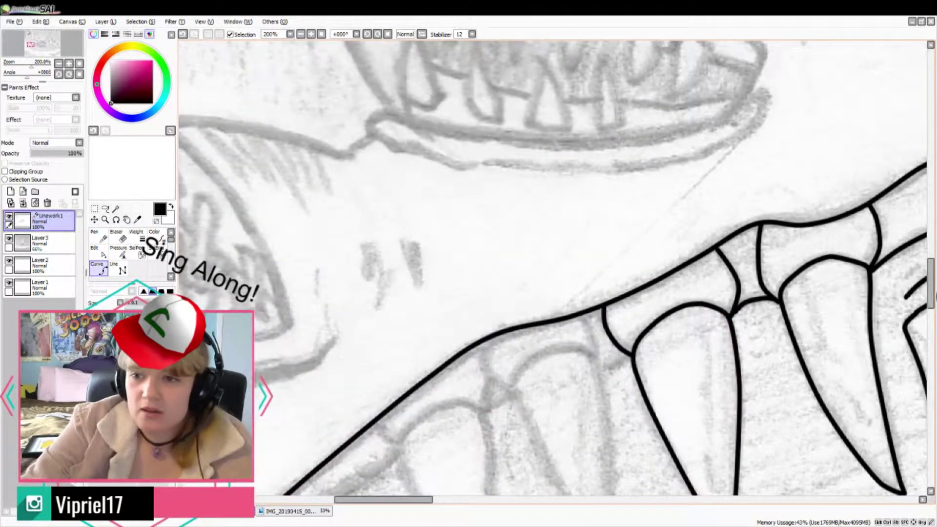
{"action": "left_click_drag", "start_coordinate": [930, 284], "coordinate": [916, 315]}
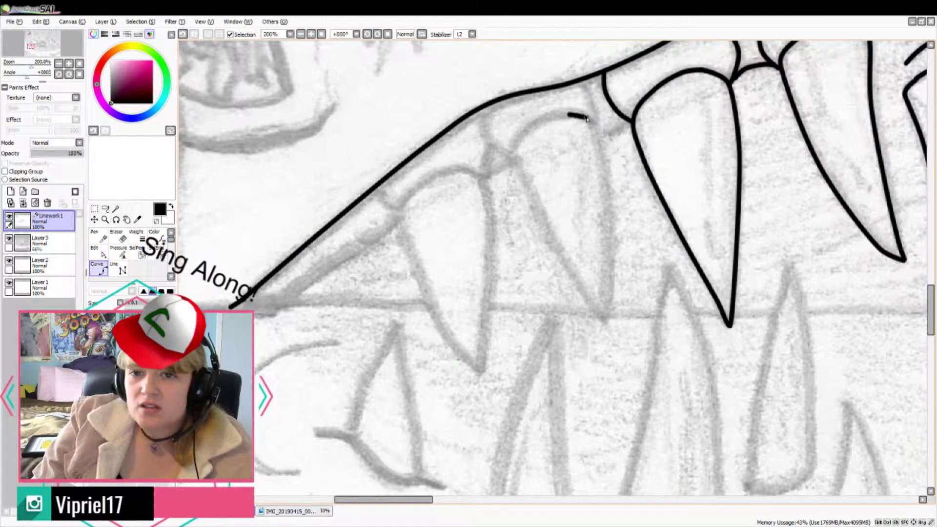
{"action": "mouse_move", "coordinate": [595, 125]}
{"action": "left_mouse_down"}
{"action": "mouse_move", "coordinate": [607, 322]}
{"action": "mouse_move", "coordinate": [534, 200]}
{"action": "mouse_move", "coordinate": [519, 122]}
{"action": "mouse_move", "coordinate": [590, 88]}
{"action": "mouse_move", "coordinate": [600, 129]}
{"action": "left_mouse_up"}
{"action": "left_click_drag", "start_coordinate": [482, 106], "coordinate": [509, 156]}
Step: Ink the outermost tooth in the left row and the lower gum edges running past it to the mouth's left corner
{"action": "mouse_move", "coordinate": [429, 178]}
{"action": "left_mouse_down"}
{"action": "mouse_move", "coordinate": [488, 193]}
{"action": "mouse_move", "coordinate": [483, 341]}
{"action": "left_mouse_up"}
{"action": "left_click", "coordinate": [480, 371]}
{"action": "key", "text": "ctrl+z"}
{"action": "double_click", "coordinate": [481, 372]}
{"action": "left_click", "coordinate": [480, 371]}
{"action": "left_click", "coordinate": [435, 320]}
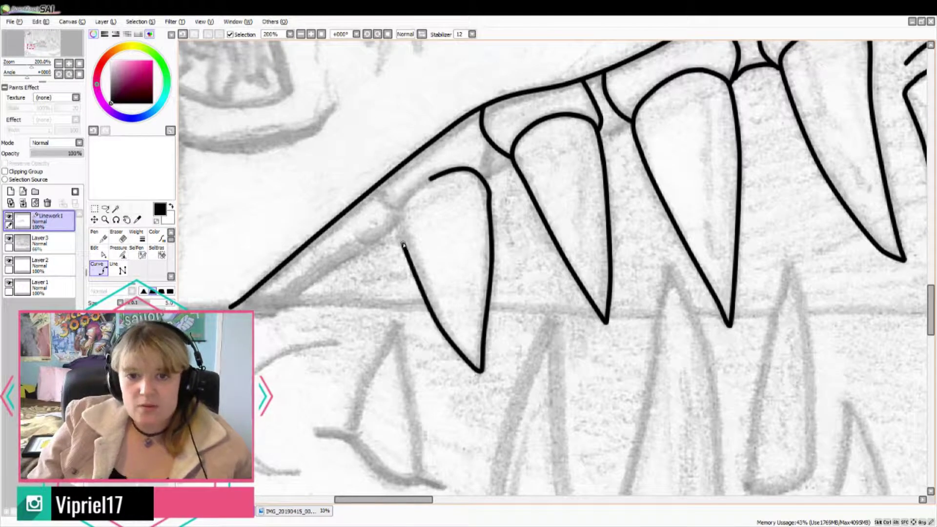
{"action": "left_click", "coordinate": [400, 219]}
{"action": "left_click_drag", "start_coordinate": [488, 142], "coordinate": [490, 190]}
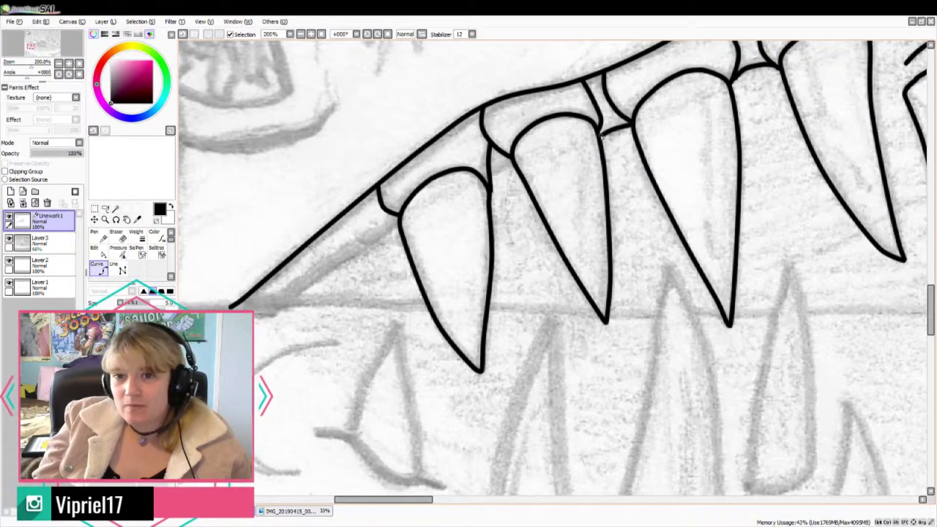
{"action": "left_click_drag", "start_coordinate": [398, 220], "coordinate": [280, 309]}
Step: Hide the Layer3 sketch to examine the finished left row of teeth, and show the sketch again
{"action": "scroll", "coordinate": [234, 288], "scroll_direction": "down", "scroll_amount": 4}
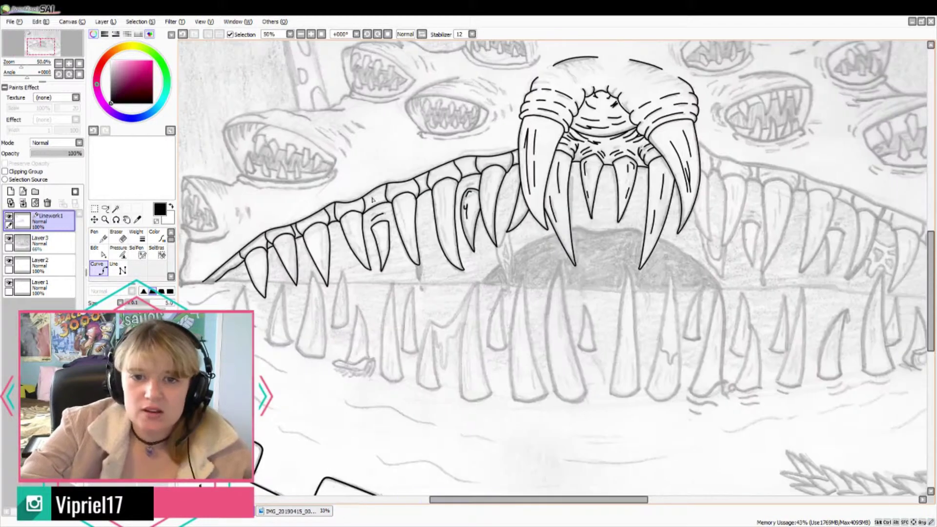
{"action": "scroll", "coordinate": [508, 184], "scroll_direction": "up", "scroll_amount": 1}
{"action": "scroll", "coordinate": [483, 183], "scroll_direction": "down", "scroll_amount": 1}
{"action": "left_click", "coordinate": [9, 239]}
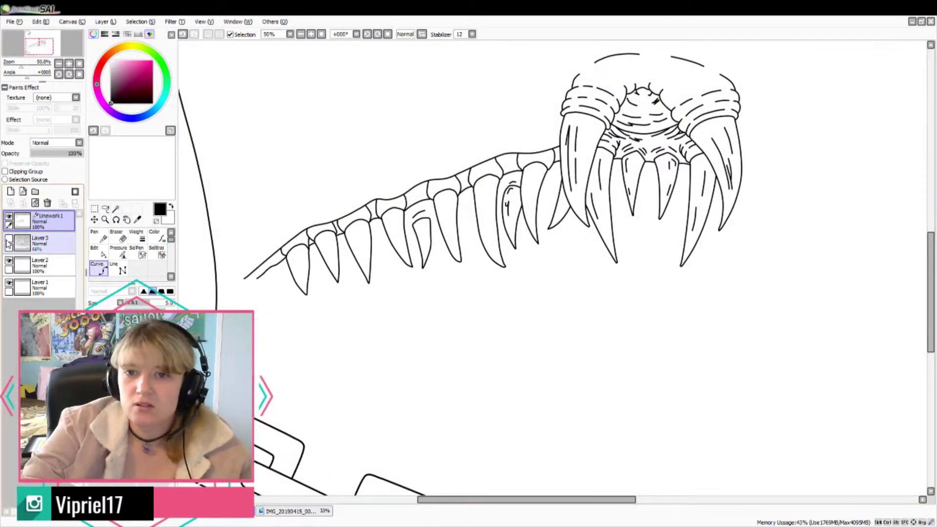
{"action": "scroll", "coordinate": [293, 92], "scroll_direction": "down", "scroll_amount": 1}
{"action": "left_click", "coordinate": [9, 238]}
{"action": "scroll", "coordinate": [561, 292], "scroll_direction": "up", "scroll_amount": 2}
{"action": "scroll", "coordinate": [560, 292], "scroll_direction": "down", "scroll_amount": 4}
{"action": "left_click", "coordinate": [9, 239]}
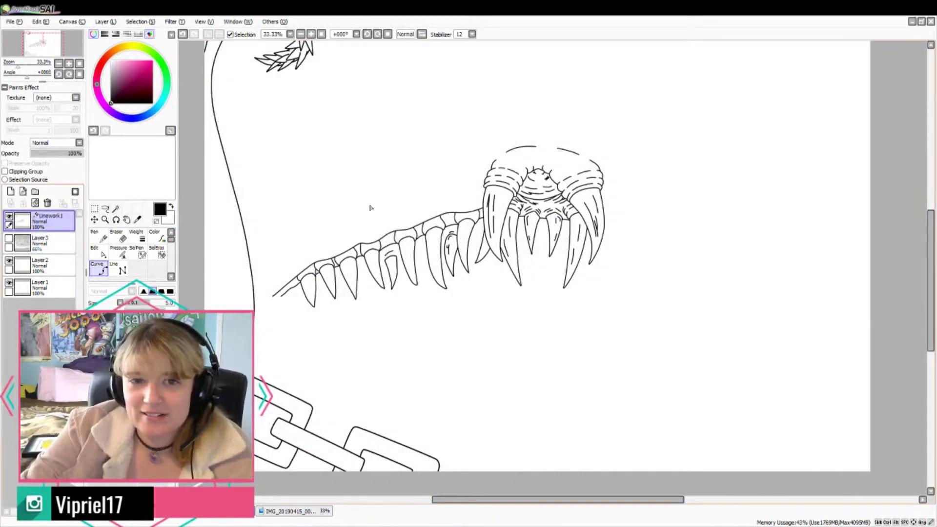
{"action": "scroll", "coordinate": [364, 293], "scroll_direction": "up", "scroll_amount": 2}
{"action": "scroll", "coordinate": [700, 219], "scroll_direction": "up", "scroll_amount": 2}
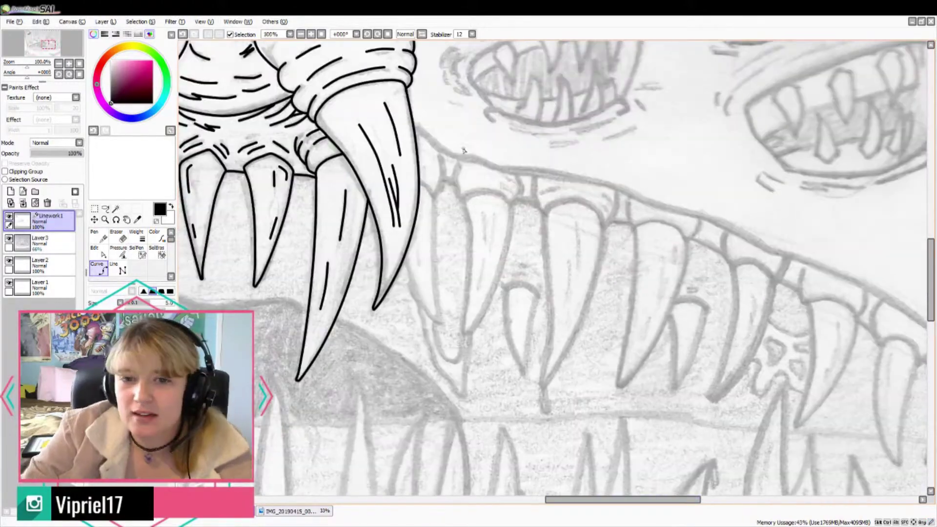
Step: Ink the upper gum line from the right tusk outward along the right row of teeth to the mouth's right corner
{"action": "left_click_drag", "start_coordinate": [622, 499], "coordinate": [648, 499]}
{"action": "left_click", "coordinate": [295, 125]}
{"action": "left_click", "coordinate": [344, 159]}
{"action": "left_click", "coordinate": [358, 158]}
{"action": "left_click", "coordinate": [389, 170]}
{"action": "left_click", "coordinate": [491, 184]}
{"action": "left_click", "coordinate": [552, 211]}
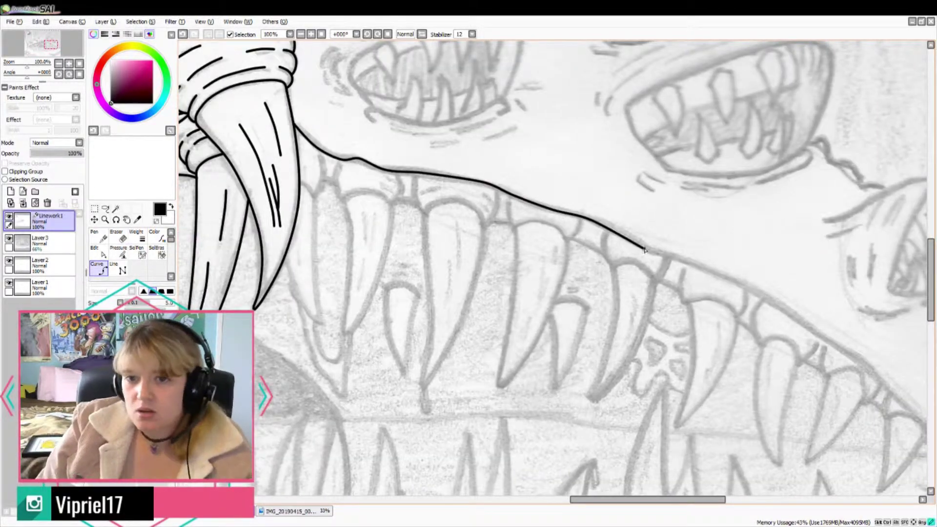
{"action": "left_click", "coordinate": [645, 250]}
{"action": "left_click", "coordinate": [741, 287]}
{"action": "left_click", "coordinate": [811, 330]}
{"action": "left_click", "coordinate": [855, 358]}
{"action": "left_click", "coordinate": [912, 414]}
{"action": "left_click_drag", "start_coordinate": [859, 299], "coordinate": [657, 298]}
{"action": "left_click", "coordinate": [702, 404]}
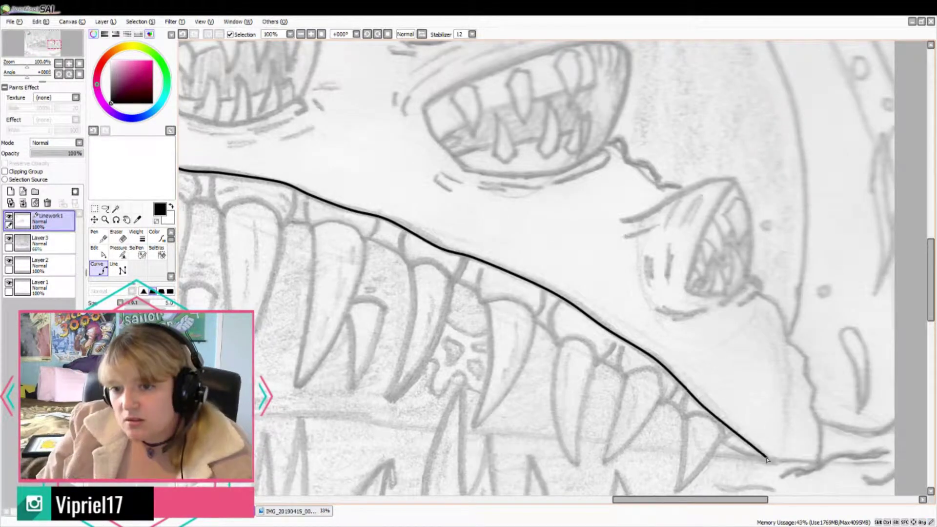
{"action": "left_click_drag", "start_coordinate": [758, 500], "coordinate": [699, 500]}
Step: Undo the misplaced divider stroke, and ink the tooth partly hidden behind the right tusk with its gum divider
{"action": "scroll", "coordinate": [381, 166], "scroll_direction": "up", "scroll_amount": 2}
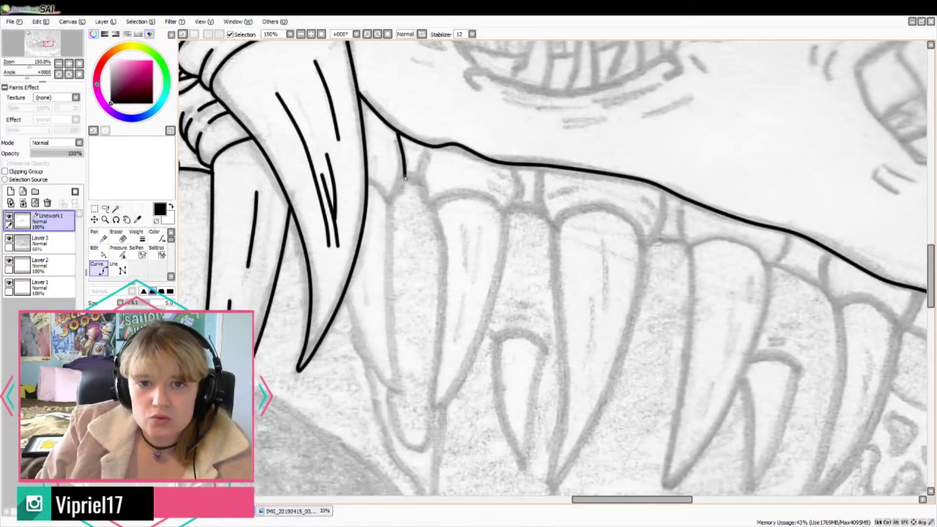
{"action": "key", "text": "ctrl+z"}
{"action": "mouse_move", "coordinate": [367, 180]}
{"action": "left_mouse_down"}
{"action": "mouse_move", "coordinate": [383, 195]}
{"action": "mouse_move", "coordinate": [401, 392]}
{"action": "mouse_move", "coordinate": [345, 292]}
{"action": "left_mouse_up"}
{"action": "mouse_move", "coordinate": [398, 133]}
{"action": "left_mouse_down"}
{"action": "mouse_move", "coordinate": [405, 152]}
{"action": "mouse_move", "coordinate": [390, 201]}
{"action": "left_mouse_up"}
Step: Ink the first full tooth to the right of the right tusk and the gum dividers on both its sides
{"action": "mouse_move", "coordinate": [465, 191]}
{"action": "left_mouse_down"}
{"action": "mouse_move", "coordinate": [504, 248]}
{"action": "mouse_move", "coordinate": [487, 322]}
{"action": "mouse_move", "coordinate": [445, 407]}
{"action": "mouse_move", "coordinate": [433, 409]}
{"action": "mouse_move", "coordinate": [452, 288]}
{"action": "mouse_move", "coordinate": [427, 280]}
{"action": "mouse_move", "coordinate": [432, 210]}
{"action": "left_mouse_up"}
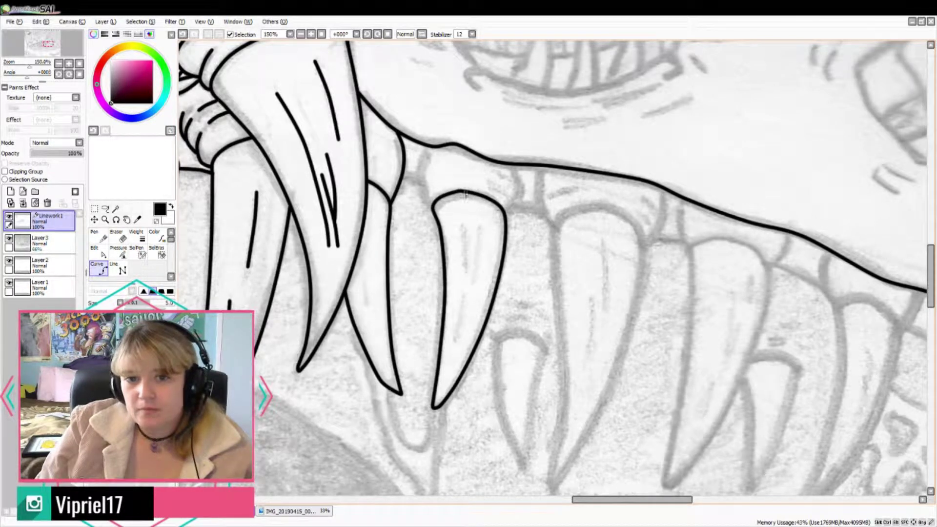
{"action": "mouse_move", "coordinate": [428, 146]}
{"action": "left_mouse_down"}
{"action": "mouse_move", "coordinate": [422, 186]}
{"action": "mouse_move", "coordinate": [432, 208]}
{"action": "left_mouse_up"}
{"action": "left_click_drag", "start_coordinate": [519, 192], "coordinate": [508, 215]}
Step: Ink the second full tooth in the right row and the curved gum dividers on both its sides
{"action": "mouse_move", "coordinate": [600, 206]}
{"action": "left_mouse_down"}
{"action": "mouse_move", "coordinate": [633, 222]}
{"action": "mouse_move", "coordinate": [647, 248]}
{"action": "mouse_move", "coordinate": [639, 313]}
{"action": "mouse_move", "coordinate": [595, 425]}
{"action": "mouse_move", "coordinate": [553, 486]}
{"action": "mouse_move", "coordinate": [563, 362]}
{"action": "mouse_move", "coordinate": [558, 219]}
{"action": "mouse_move", "coordinate": [607, 197]}
{"action": "left_mouse_up"}
{"action": "scroll", "coordinate": [607, 198], "scroll_direction": "up", "scroll_amount": 5}
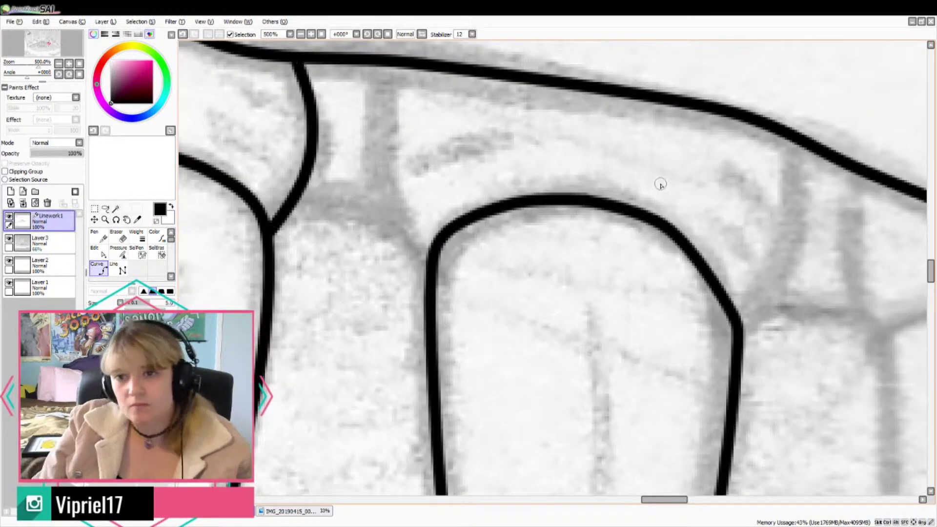
{"action": "scroll", "coordinate": [660, 184], "scroll_direction": "down", "scroll_amount": 3}
{"action": "left_click_drag", "start_coordinate": [781, 178], "coordinate": [762, 263]}
{"action": "left_click_drag", "start_coordinate": [618, 151], "coordinate": [637, 227]}
Step: Add short crease lines on the gums above the first two right teeth and ink the lower gum edge between them
{"action": "left_click_drag", "start_coordinate": [556, 178], "coordinate": [582, 202]}
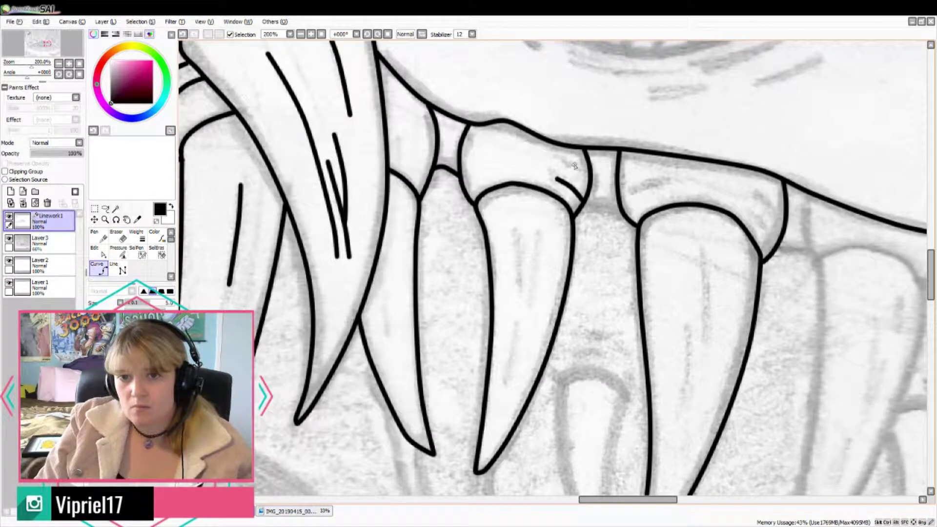
{"action": "left_click_drag", "start_coordinate": [574, 164], "coordinate": [588, 175]}
{"action": "left_click_drag", "start_coordinate": [758, 195], "coordinate": [779, 216]}
{"action": "left_click_drag", "start_coordinate": [630, 193], "coordinate": [667, 181]}
{"action": "left_click_drag", "start_coordinate": [627, 221], "coordinate": [594, 207]}
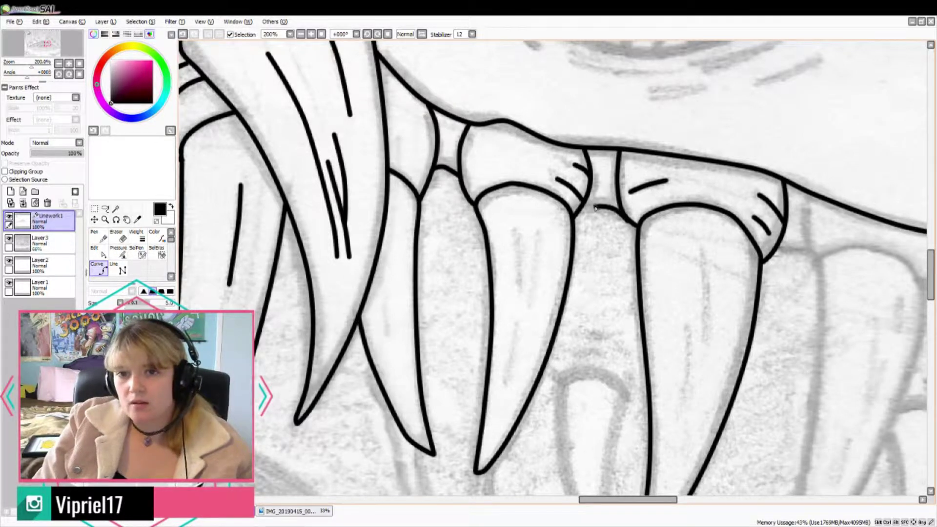
Step: Ink the third full tooth in the right row and the curved gum divider on its outer side
{"action": "left_click_drag", "start_coordinate": [622, 499], "coordinate": [654, 499]}
{"action": "left_click", "coordinate": [655, 255]}
{"action": "left_click", "coordinate": [683, 273]}
{"action": "left_click", "coordinate": [670, 388]}
{"action": "left_click", "coordinate": [628, 481]}
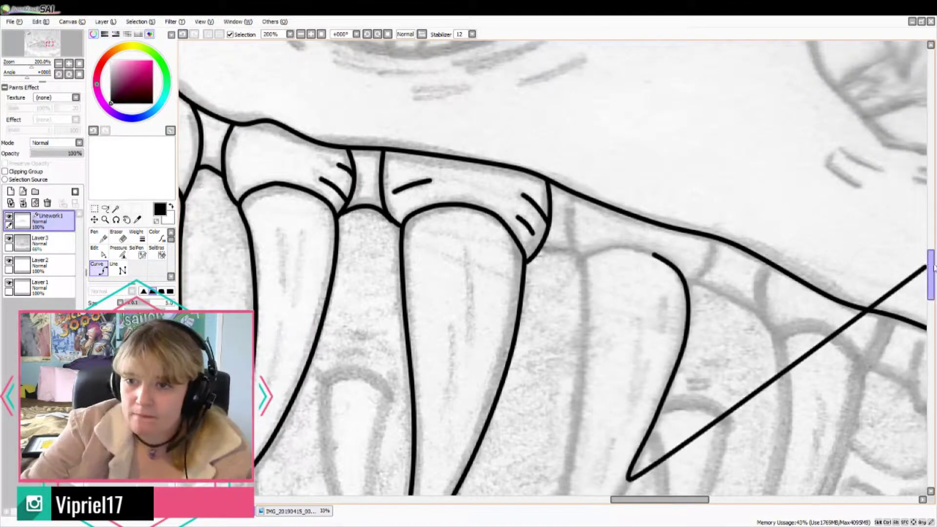
{"action": "left_click_drag", "start_coordinate": [930, 256], "coordinate": [931, 273]}
{"action": "mouse_move", "coordinate": [580, 399]}
{"action": "left_mouse_down"}
{"action": "mouse_move", "coordinate": [565, 371]}
{"action": "mouse_move", "coordinate": [586, 237]}
{"action": "mouse_move", "coordinate": [582, 107]}
{"action": "mouse_move", "coordinate": [654, 100]}
{"action": "left_mouse_up"}
{"action": "left_click_drag", "start_coordinate": [712, 85], "coordinate": [690, 138]}
{"action": "scroll", "coordinate": [691, 137], "scroll_direction": "up", "scroll_amount": 3}
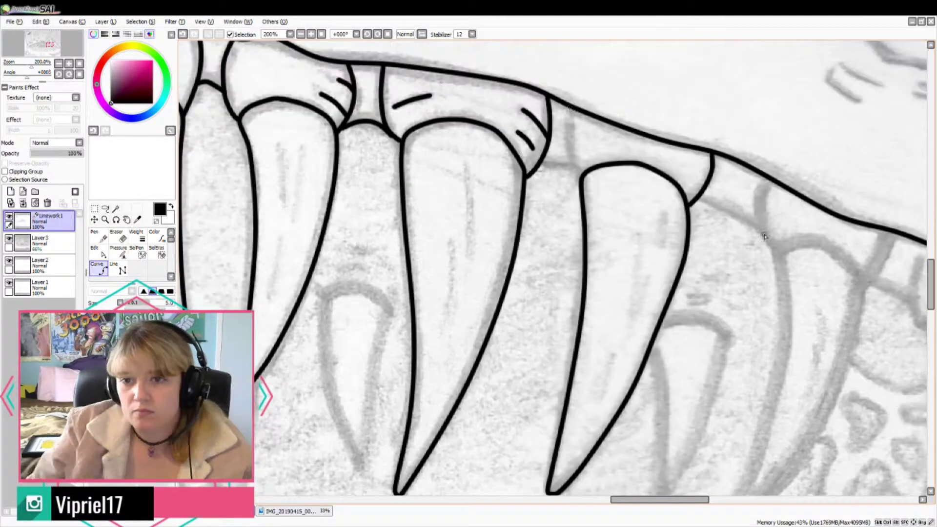
Step: Ink the inner gum divider of the third full right tooth and add shading lines to the first three full right teeth
{"action": "left_click_drag", "start_coordinate": [569, 109], "coordinate": [581, 182]}
{"action": "left_click_drag", "start_coordinate": [638, 239], "coordinate": [649, 278]}
{"action": "left_click_drag", "start_coordinate": [615, 367], "coordinate": [596, 419]}
{"action": "key", "text": "ctrl+z"}
{"action": "left_click_drag", "start_coordinate": [664, 215], "coordinate": [665, 254]}
{"action": "left_click_drag", "start_coordinate": [595, 422], "coordinate": [581, 447]}
{"action": "mouse_move", "coordinate": [468, 168]}
{"action": "left_mouse_down"}
{"action": "mouse_move", "coordinate": [472, 257]}
{"action": "mouse_move", "coordinate": [447, 322]}
{"action": "left_mouse_up"}
{"action": "left_click_drag", "start_coordinate": [279, 149], "coordinate": [282, 222]}
{"action": "left_click_drag", "start_coordinate": [305, 148], "coordinate": [268, 308]}
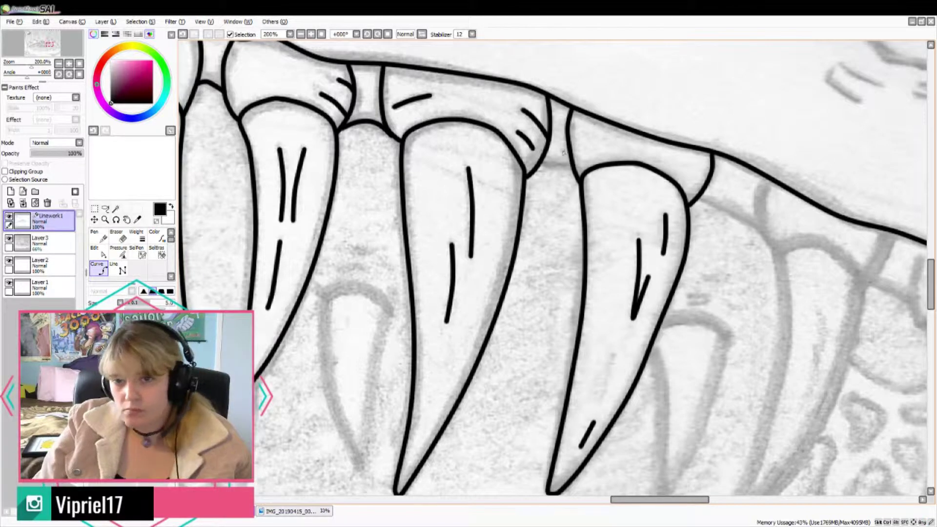
Step: Ink the two small background teeth in the right row, one before the second full tooth and one beyond the third
{"action": "mouse_move", "coordinate": [324, 293]}
{"action": "left_mouse_down"}
{"action": "mouse_move", "coordinate": [370, 286]}
{"action": "mouse_move", "coordinate": [375, 419]}
{"action": "mouse_move", "coordinate": [336, 410]}
{"action": "mouse_move", "coordinate": [322, 296]}
{"action": "left_mouse_up"}
{"action": "scroll", "coordinate": [678, 380], "scroll_direction": "down", "scroll_amount": 3}
{"action": "mouse_move", "coordinate": [662, 240]}
{"action": "left_mouse_down"}
{"action": "mouse_move", "coordinate": [729, 263]}
{"action": "mouse_move", "coordinate": [662, 423]}
{"action": "mouse_move", "coordinate": [654, 264]}
{"action": "left_mouse_up"}
{"action": "key", "text": "ctrl+z"}
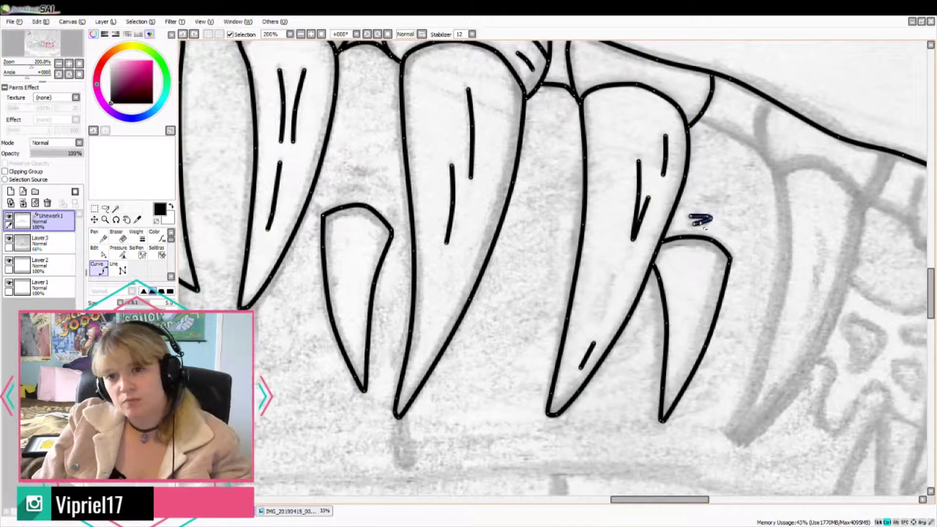
Step: Add short crease lines above the two small background teeth in the right row
{"action": "left_click", "coordinate": [708, 217]}
{"action": "double_click", "coordinate": [688, 226]}
{"action": "key", "text": "ctrl+z"}
{"action": "key", "text": "ctrl+z"}
{"action": "double_click", "coordinate": [708, 216]}
{"action": "left_click", "coordinate": [689, 226]}
{"action": "double_click", "coordinate": [709, 225]}
{"action": "left_click_drag", "start_coordinate": [324, 201], "coordinate": [371, 196]}
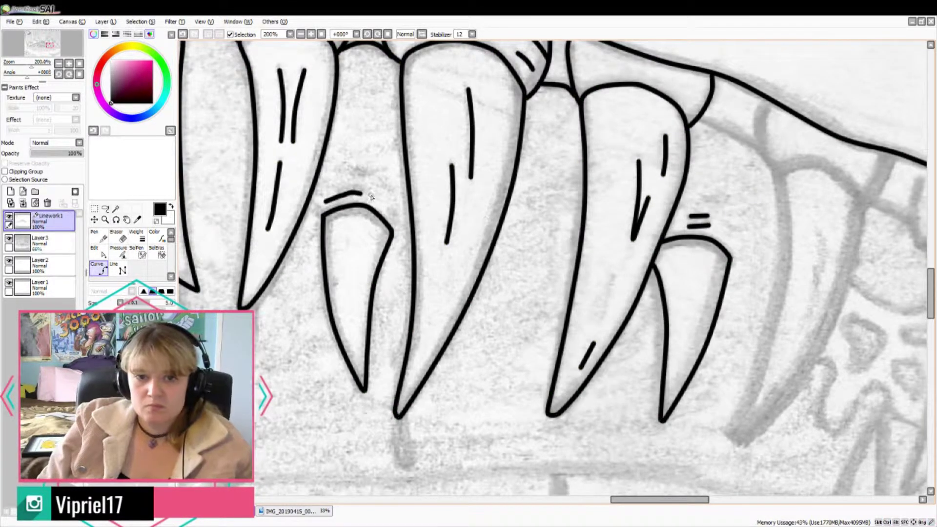
Step: Ink the sides and rounded top of the fourth full tooth in the right row
{"action": "mouse_move", "coordinate": [839, 180]}
{"action": "left_mouse_down"}
{"action": "mouse_move", "coordinate": [865, 254]}
{"action": "mouse_move", "coordinate": [793, 388]}
{"action": "mouse_move", "coordinate": [739, 430]}
{"action": "mouse_move", "coordinate": [785, 236]}
{"action": "left_mouse_up"}
{"action": "left_click", "coordinate": [776, 173]}
{"action": "left_click", "coordinate": [820, 159]}
{"action": "key", "text": "ctrl+z"}
{"action": "key", "text": "ctrl+z"}
{"action": "scroll", "coordinate": [838, 79], "scroll_direction": "up", "scroll_amount": 1}
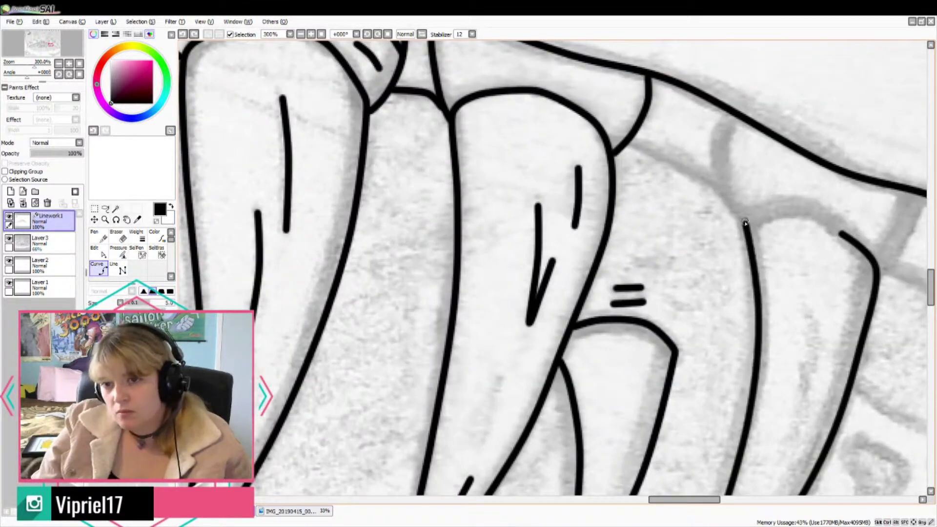
{"action": "left_click", "coordinate": [745, 223]}
{"action": "left_click", "coordinate": [800, 209]}
{"action": "double_click", "coordinate": [845, 236]}
Step: Ink the gum divider on the fourth right tooth's inner side and the lower gum edge back to the third tooth
{"action": "left_click", "coordinate": [731, 113]}
{"action": "left_click", "coordinate": [716, 164]}
{"action": "double_click", "coordinate": [743, 222]}
{"action": "left_click", "coordinate": [716, 188]}
{"action": "key", "text": "ctrl+z"}
{"action": "left_click", "coordinate": [718, 189]}
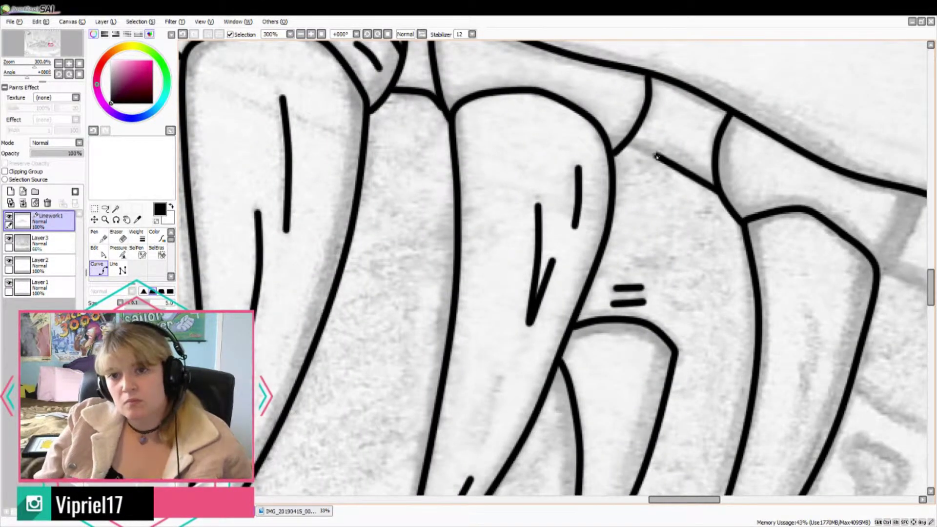
{"action": "double_click", "coordinate": [627, 144]}
Step: Ink the fifth full tooth in the right row with gum dividers on both sides and the lower gum edge to its neighbour
{"action": "scroll", "coordinate": [529, 282], "scroll_direction": "down", "scroll_amount": 2}
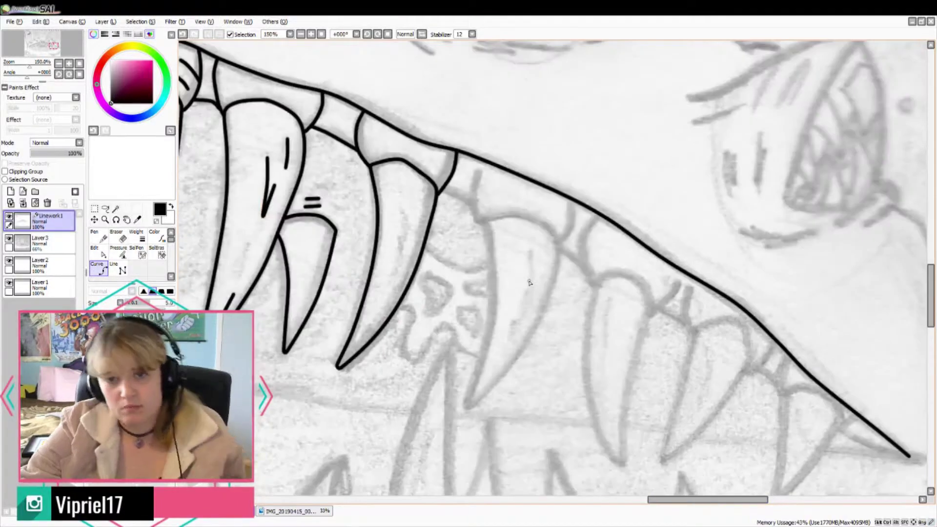
{"action": "mouse_move", "coordinate": [546, 229]}
{"action": "left_mouse_down"}
{"action": "mouse_move", "coordinate": [558, 275]}
{"action": "mouse_move", "coordinate": [545, 312]}
{"action": "mouse_move", "coordinate": [473, 402]}
{"action": "mouse_move", "coordinate": [489, 342]}
{"action": "mouse_move", "coordinate": [495, 219]}
{"action": "mouse_move", "coordinate": [544, 227]}
{"action": "mouse_move", "coordinate": [562, 245]}
{"action": "left_mouse_up"}
{"action": "mouse_move", "coordinate": [480, 165]}
{"action": "left_mouse_down"}
{"action": "mouse_move", "coordinate": [477, 218]}
{"action": "mouse_move", "coordinate": [484, 225]}
{"action": "mouse_move", "coordinate": [504, 210]}
{"action": "mouse_move", "coordinate": [442, 191]}
{"action": "left_mouse_up"}
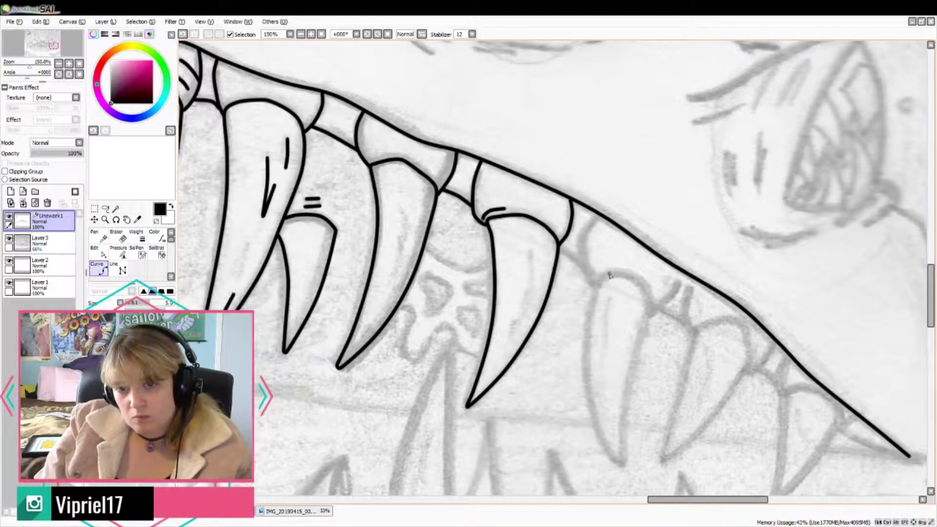
Step: Ink the sixth full right tooth with gum dividers on both sides and short crease lines around its top
{"action": "mouse_move", "coordinate": [610, 276]}
{"action": "left_mouse_down"}
{"action": "mouse_move", "coordinate": [651, 314]}
{"action": "mouse_move", "coordinate": [630, 364]}
{"action": "mouse_move", "coordinate": [614, 462]}
{"action": "mouse_move", "coordinate": [586, 352]}
{"action": "mouse_move", "coordinate": [607, 276]}
{"action": "left_mouse_up"}
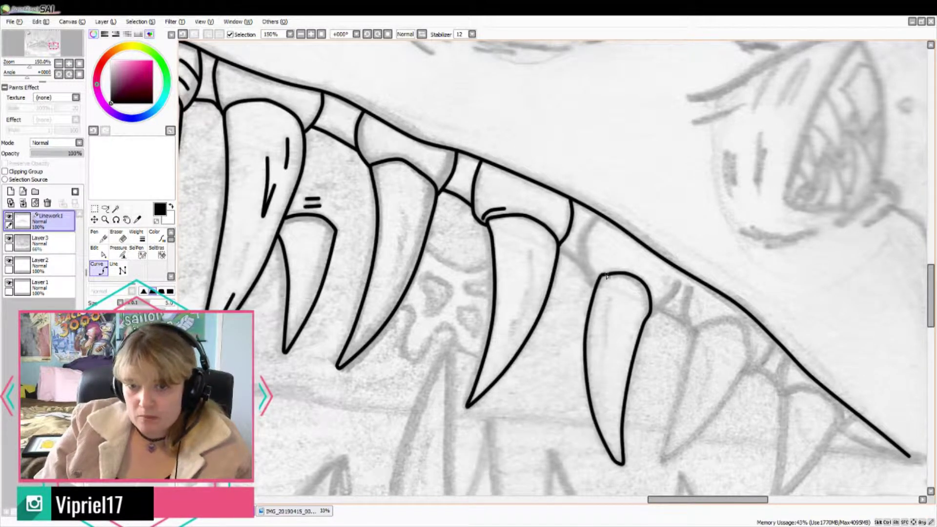
{"action": "scroll", "coordinate": [629, 269], "scroll_direction": "up", "scroll_amount": 4}
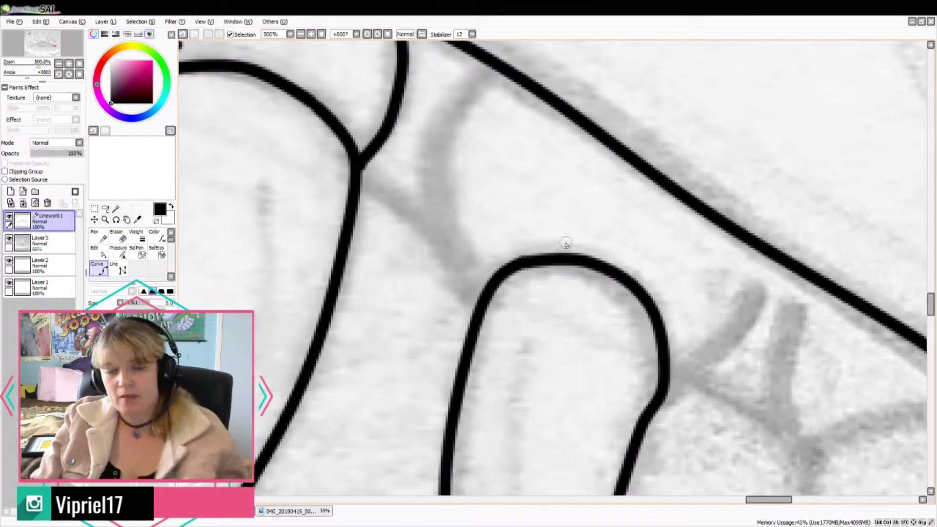
{"action": "mouse_move", "coordinate": [769, 255]}
{"action": "left_mouse_down"}
{"action": "mouse_move", "coordinate": [673, 400]}
{"action": "mouse_move", "coordinate": [679, 336]}
{"action": "left_mouse_up"}
{"action": "mouse_move", "coordinate": [482, 61]}
{"action": "left_mouse_down"}
{"action": "mouse_move", "coordinate": [438, 228]}
{"action": "mouse_move", "coordinate": [481, 300]}
{"action": "left_mouse_up"}
{"action": "left_click_drag", "start_coordinate": [498, 245], "coordinate": [480, 290]}
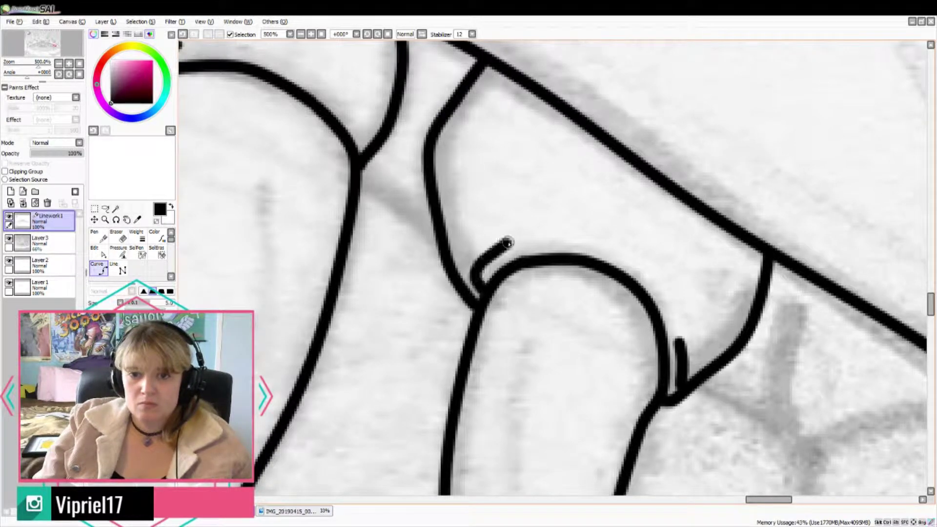
{"action": "left_click_drag", "start_coordinate": [522, 236], "coordinate": [617, 240]}
Step: Ink the seventh full right tooth with the gum divider and a short crease at its inner corner
{"action": "scroll", "coordinate": [617, 240], "scroll_direction": "down", "scroll_amount": 5}
{"action": "scroll", "coordinate": [600, 317], "scroll_direction": "up", "scroll_amount": 1}
{"action": "mouse_move", "coordinate": [598, 314]}
{"action": "left_mouse_down"}
{"action": "mouse_move", "coordinate": [641, 322]}
{"action": "mouse_move", "coordinate": [593, 425]}
{"action": "mouse_move", "coordinate": [586, 358]}
{"action": "mouse_move", "coordinate": [596, 318]}
{"action": "left_mouse_up"}
{"action": "scroll", "coordinate": [597, 319], "scroll_direction": "up", "scroll_amount": 4}
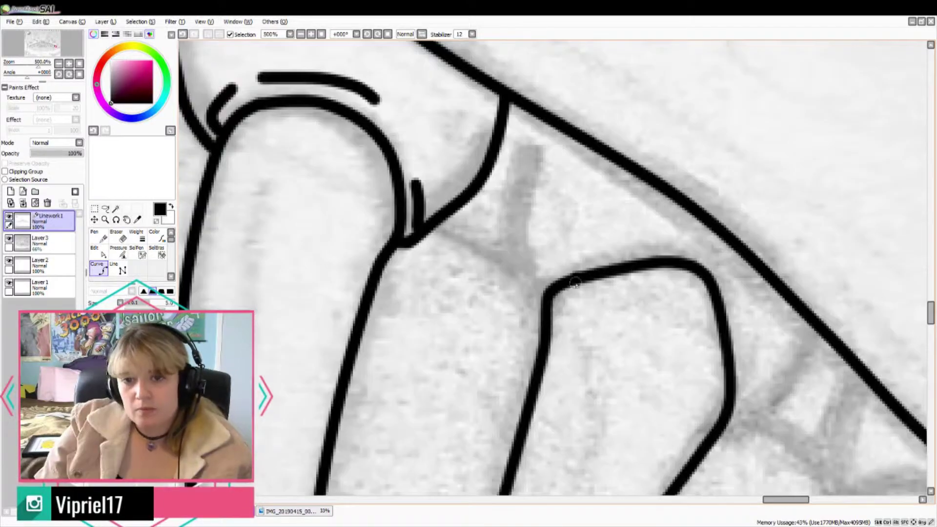
{"action": "left_click_drag", "start_coordinate": [539, 119], "coordinate": [521, 290]}
{"action": "double_click", "coordinate": [541, 315]}
{"action": "left_click", "coordinate": [533, 295]}
{"action": "double_click", "coordinate": [561, 262]}
Step: Ink the seventh right tooth's outer gum divider and creases, and the lower gum edge between it and the sixth tooth
{"action": "scroll", "coordinate": [757, 366], "scroll_direction": "down", "scroll_amount": 9}
{"action": "scroll", "coordinate": [781, 366], "scroll_direction": "up", "scroll_amount": 7}
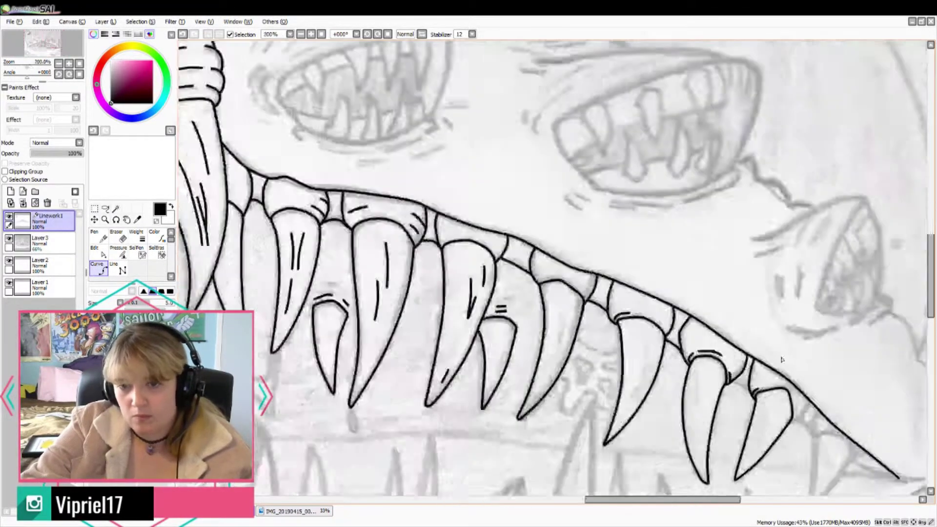
{"action": "left_click_drag", "start_coordinate": [830, 222], "coordinate": [772, 288]}
{"action": "left_click_drag", "start_coordinate": [781, 201], "coordinate": [786, 252]}
{"action": "left_click_drag", "start_coordinate": [786, 208], "coordinate": [789, 267]}
{"action": "left_click_drag", "start_coordinate": [596, 163], "coordinate": [648, 189]}
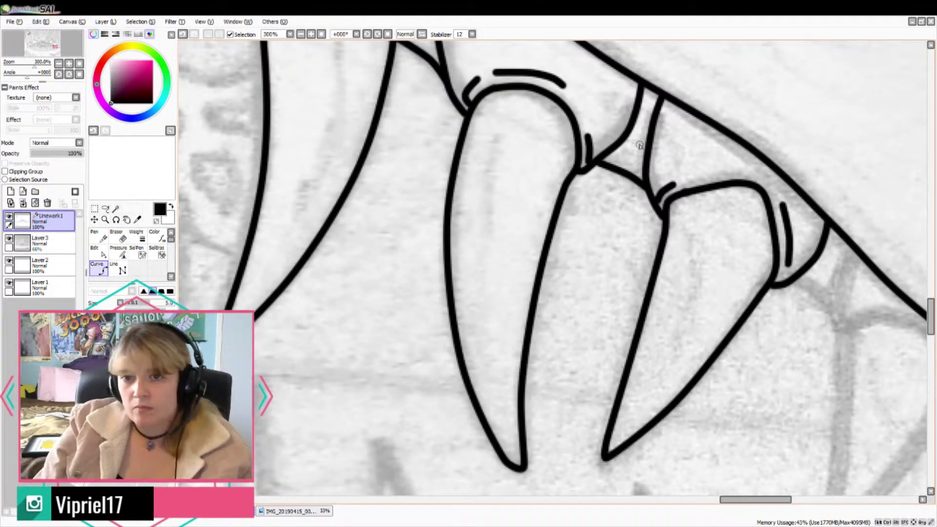
Step: Add long shading lines to the sixth and seventh full right teeth
{"action": "left_click", "coordinate": [489, 136]}
{"action": "double_click", "coordinate": [477, 312]}
{"action": "left_click", "coordinate": [695, 241]}
{"action": "left_click", "coordinate": [688, 292]}
{"action": "double_click", "coordinate": [668, 349]}
Step: Ink the last tooth at the outer end of the right row and the gum dividers on both its sides
{"action": "mouse_move", "coordinate": [917, 371]}
{"action": "left_mouse_down"}
{"action": "mouse_move", "coordinate": [747, 292]}
{"action": "mouse_move", "coordinate": [748, 207]}
{"action": "left_mouse_up"}
{"action": "mouse_move", "coordinate": [706, 152]}
{"action": "left_mouse_down"}
{"action": "mouse_move", "coordinate": [769, 178]}
{"action": "mouse_move", "coordinate": [785, 229]}
{"action": "mouse_move", "coordinate": [684, 363]}
{"action": "mouse_move", "coordinate": [654, 371]}
{"action": "mouse_move", "coordinate": [685, 235]}
{"action": "mouse_move", "coordinate": [675, 173]}
{"action": "mouse_move", "coordinate": [708, 154]}
{"action": "left_mouse_up"}
{"action": "double_click", "coordinate": [708, 155]}
{"action": "left_click", "coordinate": [822, 209]}
{"action": "double_click", "coordinate": [786, 236]}
{"action": "left_click", "coordinate": [684, 86]}
{"action": "double_click", "coordinate": [670, 180]}
Step: Add short crease lines in the gum on both sides of the last right tooth
{"action": "left_click", "coordinate": [684, 110]}
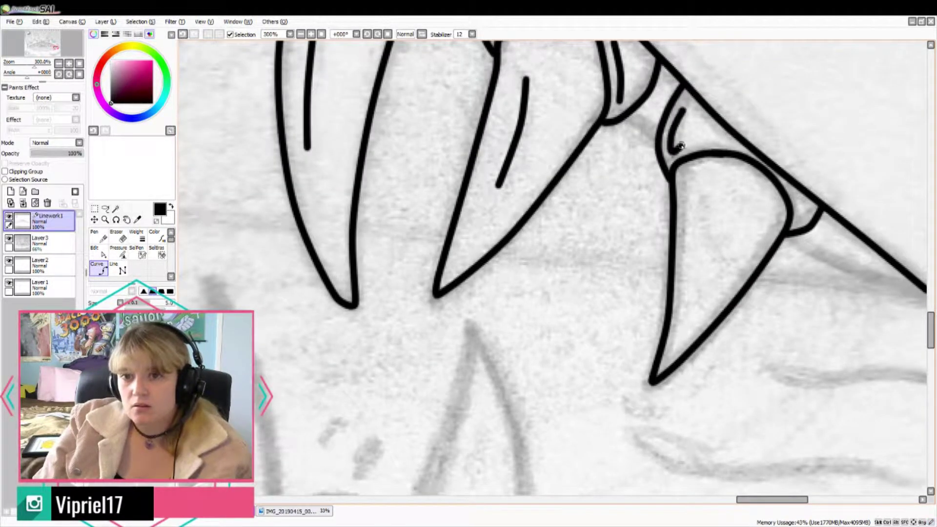
{"action": "double_click", "coordinate": [695, 142]}
{"action": "scroll", "coordinate": [798, 208], "scroll_direction": "up", "scroll_amount": 2}
{"action": "left_click", "coordinate": [798, 207]}
{"action": "left_click", "coordinate": [805, 229]}
{"action": "double_click", "coordinate": [818, 212]}
Step: Add short crease lines to the gums around the third and fourth full right teeth and the nearby gum corners
{"action": "scroll", "coordinate": [799, 208], "scroll_direction": "down", "scroll_amount": 4}
{"action": "left_click_drag", "start_coordinate": [303, 127], "coordinate": [489, 276]}
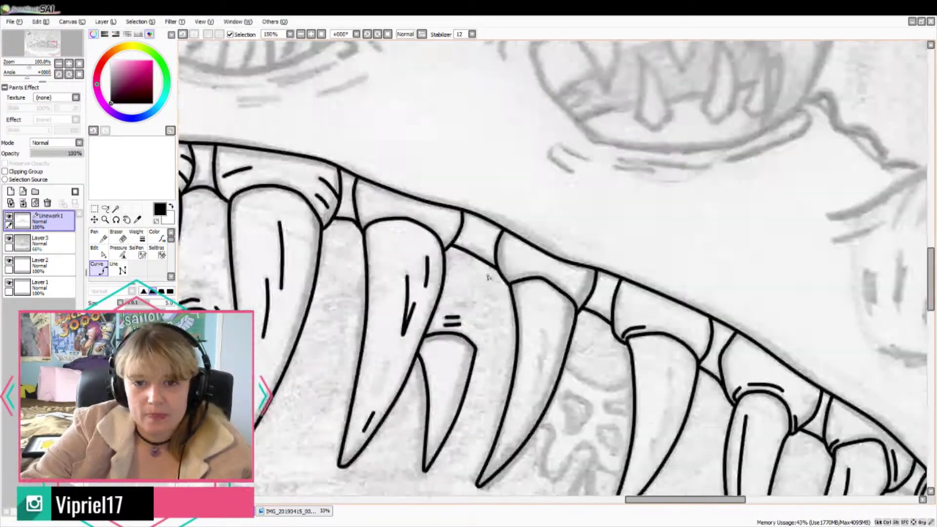
{"action": "scroll", "coordinate": [489, 275], "scroll_direction": "up", "scroll_amount": 2}
{"action": "left_click", "coordinate": [485, 180]}
{"action": "left_click", "coordinate": [480, 218]}
{"action": "scroll", "coordinate": [490, 252], "scroll_direction": "down", "scroll_amount": 2}
{"action": "left_click_drag", "start_coordinate": [367, 139], "coordinate": [356, 170]}
{"action": "left_click_drag", "start_coordinate": [339, 149], "coordinate": [355, 167]}
{"action": "left_click_drag", "start_coordinate": [545, 213], "coordinate": [535, 247]}
{"action": "left_click_drag", "start_coordinate": [465, 212], "coordinate": [491, 214]}
{"action": "double_click", "coordinate": [492, 215]}
{"action": "left_click", "coordinate": [245, 140]}
{"action": "double_click", "coordinate": [279, 131]}
{"action": "scroll", "coordinate": [342, 204], "scroll_direction": "down", "scroll_amount": 4}
Step: Add short crease lines to the gums around the first two full teeth beside the left tusk
{"action": "left_click_drag", "start_coordinate": [292, 220], "coordinate": [683, 229]}
{"action": "scroll", "coordinate": [683, 205], "scroll_direction": "up", "scroll_amount": 4}
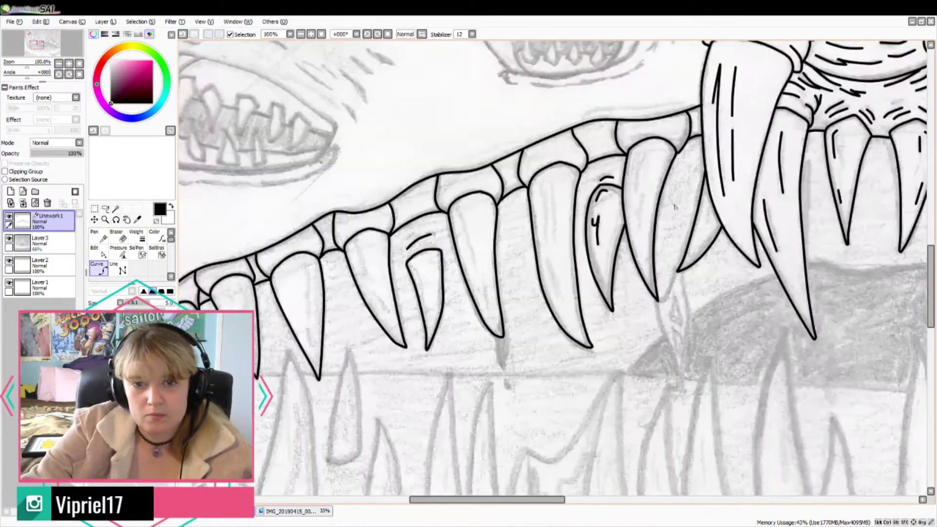
{"action": "left_click", "coordinate": [670, 110]}
{"action": "left_click", "coordinate": [667, 137]}
{"action": "left_click_drag", "start_coordinate": [638, 141], "coordinate": [655, 156]}
{"action": "left_click_drag", "start_coordinate": [557, 155], "coordinate": [596, 132]}
{"action": "mouse_move", "coordinate": [436, 136]}
{"action": "left_mouse_down"}
{"action": "mouse_move", "coordinate": [458, 164]}
{"action": "mouse_move", "coordinate": [461, 198]}
{"action": "left_mouse_up"}
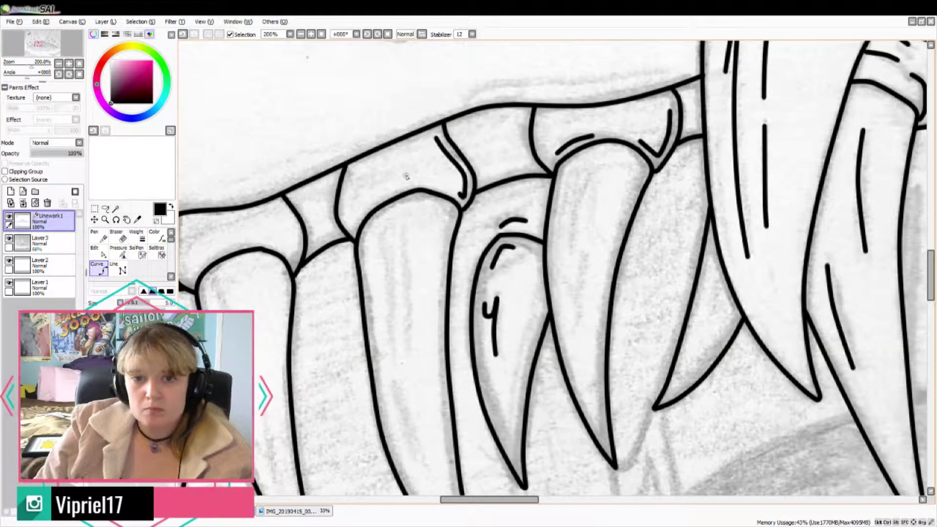
{"action": "left_click_drag", "start_coordinate": [347, 224], "coordinate": [372, 200]}
{"action": "double_click", "coordinate": [386, 192]}
Step: Add short crease lines to the gums around the third and fourth full left teeth and the near side of the fifth
{"action": "left_click", "coordinate": [283, 246]}
{"action": "double_click", "coordinate": [296, 268]}
{"action": "scroll", "coordinate": [281, 348], "scroll_direction": "down", "scroll_amount": 2}
{"action": "left_click_drag", "start_coordinate": [281, 347], "coordinate": [537, 315]}
{"action": "scroll", "coordinate": [537, 315], "scroll_direction": "up", "scroll_amount": 2}
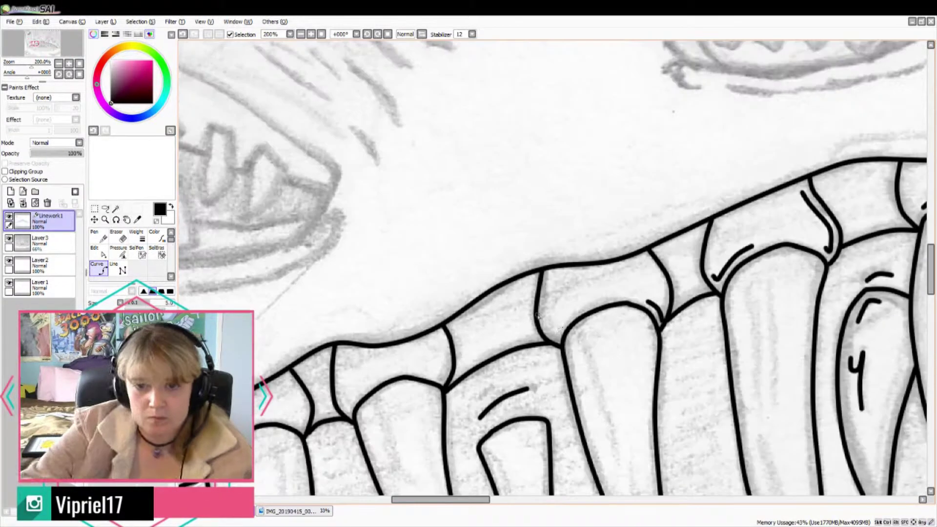
{"action": "double_click", "coordinate": [446, 356]}
{"action": "left_click", "coordinate": [360, 394]}
{"action": "double_click", "coordinate": [346, 413]}
{"action": "left_click", "coordinate": [301, 410]}
{"action": "key", "text": "ctrl+z"}
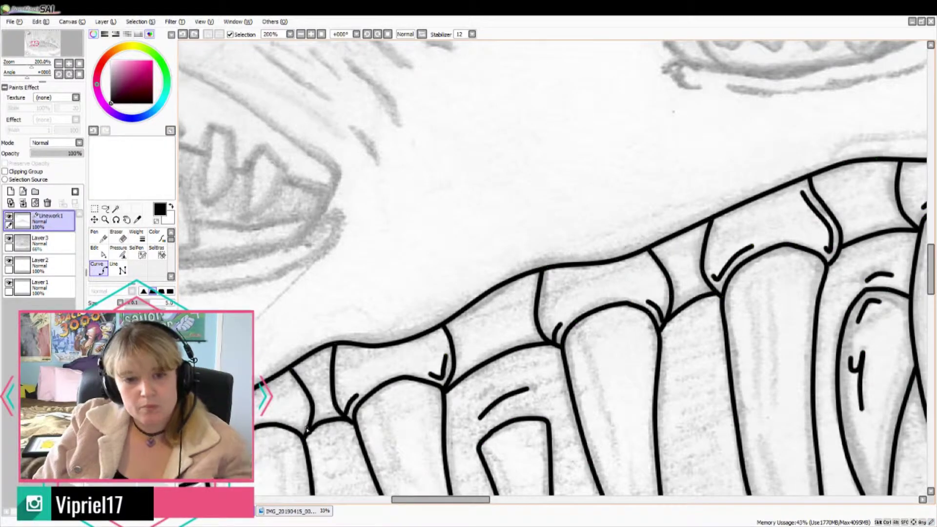
{"action": "left_click", "coordinate": [306, 430]}
{"action": "double_click", "coordinate": [292, 411]}
Step: Add short crease lines to the gums around the outermost teeth of the left row
{"action": "scroll", "coordinate": [422, 397], "scroll_direction": "down", "scroll_amount": 2}
{"action": "scroll", "coordinate": [499, 235], "scroll_direction": "up", "scroll_amount": 1}
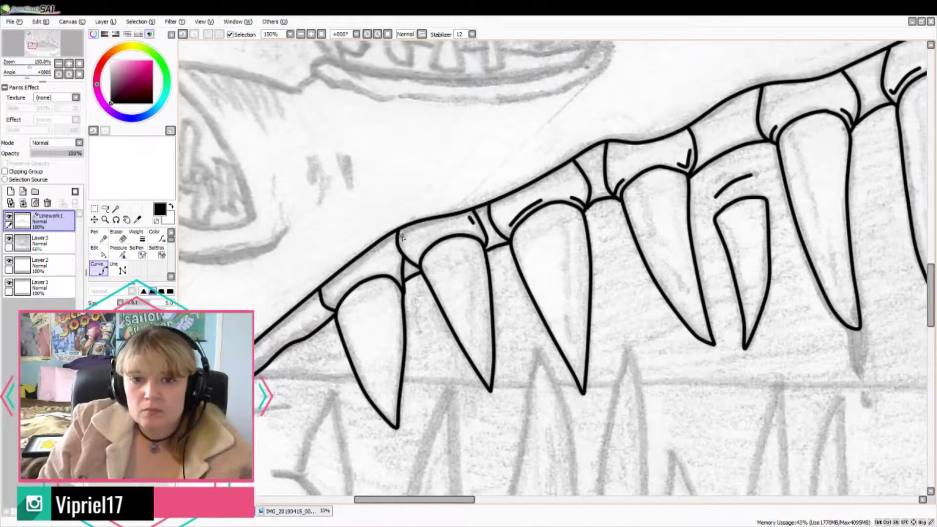
{"action": "left_click", "coordinate": [326, 289]}
{"action": "double_click", "coordinate": [331, 301]}
{"action": "left_click", "coordinate": [353, 279]}
{"action": "double_click", "coordinate": [392, 269]}
{"action": "left_click", "coordinate": [393, 259]}
{"action": "double_click", "coordinate": [397, 269]}
Step: Add shading lines to the first four full teeth of the left row, undoing the strokes that miss
{"action": "scroll", "coordinate": [409, 248], "scroll_direction": "down", "scroll_amount": 4}
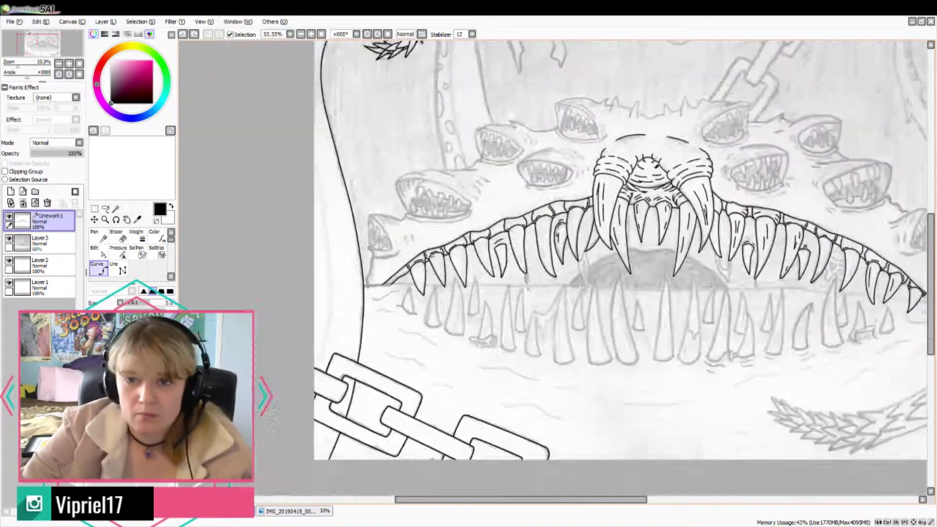
{"action": "scroll", "coordinate": [554, 229], "scroll_direction": "up", "scroll_amount": 2}
{"action": "left_click", "coordinate": [533, 285]}
{"action": "double_click", "coordinate": [539, 299]}
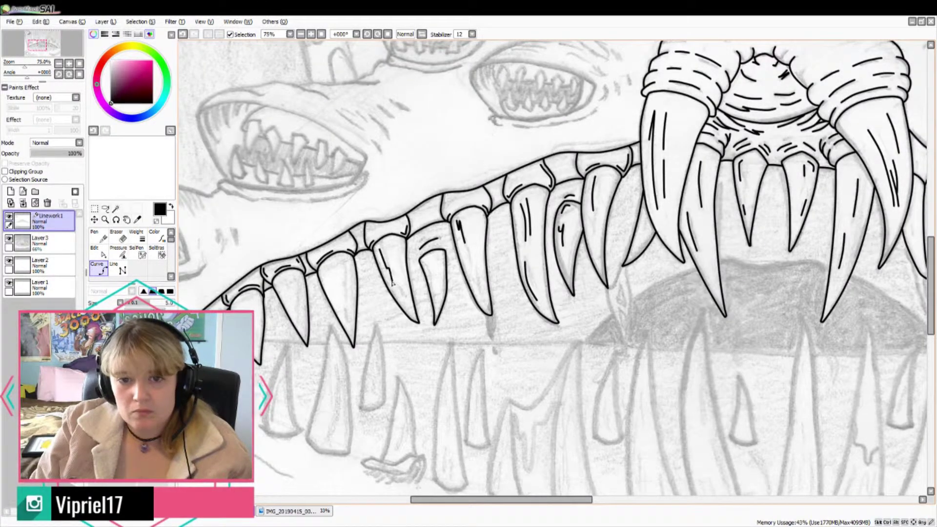
{"action": "key", "text": "ctrl+z"}
{"action": "left_click_drag", "start_coordinate": [379, 249], "coordinate": [391, 280]}
{"action": "key", "text": "ctrl+z"}
{"action": "scroll", "coordinate": [526, 343], "scroll_direction": "up", "scroll_amount": 2}
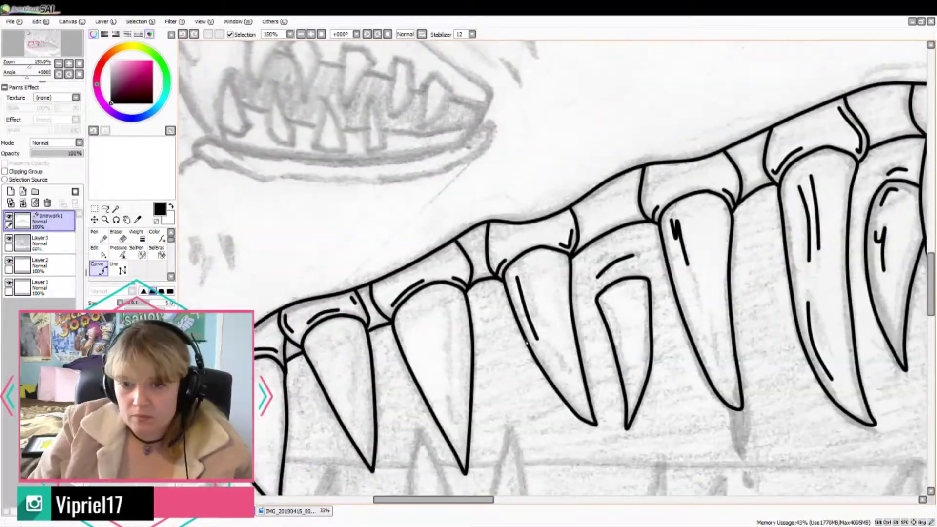
Step: Add shading lines to the small background tooth and the fifth and sixth full teeth of the left row
{"action": "left_click_drag", "start_coordinate": [458, 301], "coordinate": [464, 378]}
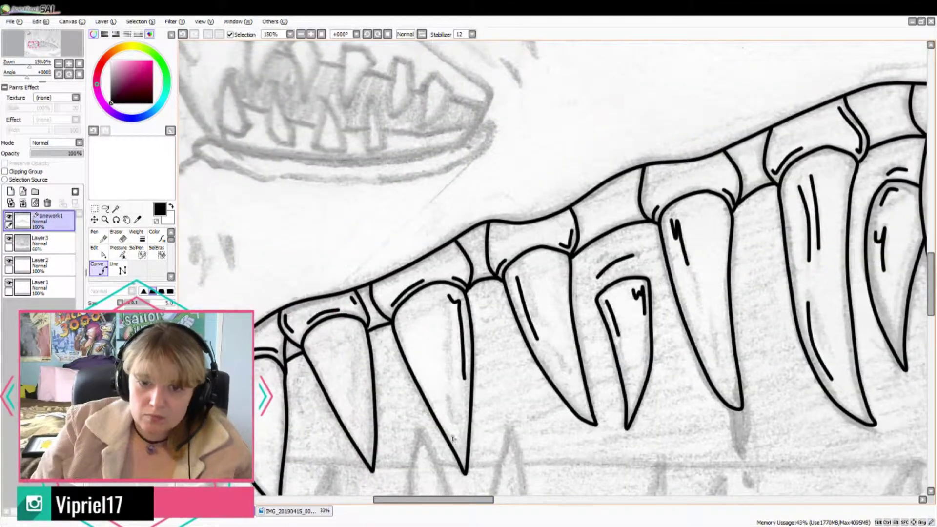
{"action": "left_click_drag", "start_coordinate": [349, 327], "coordinate": [360, 344]}
{"action": "left_click_drag", "start_coordinate": [363, 403], "coordinate": [369, 444]}
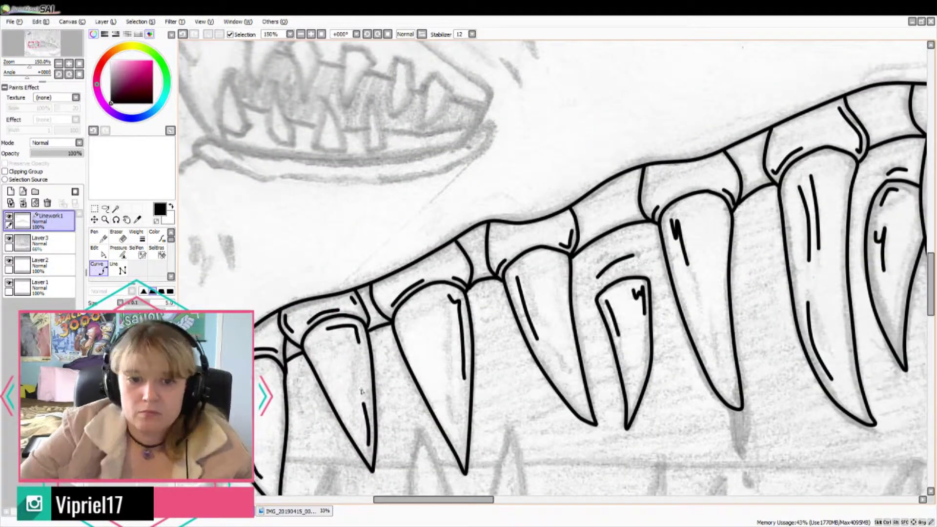
Step: Add shading lines to the fourth and fifth full right teeth and the small background tooth beside them
{"action": "left_click_drag", "start_coordinate": [33, 45], "coordinate": [50, 46]}
{"action": "left_click_drag", "start_coordinate": [678, 218], "coordinate": [673, 266]}
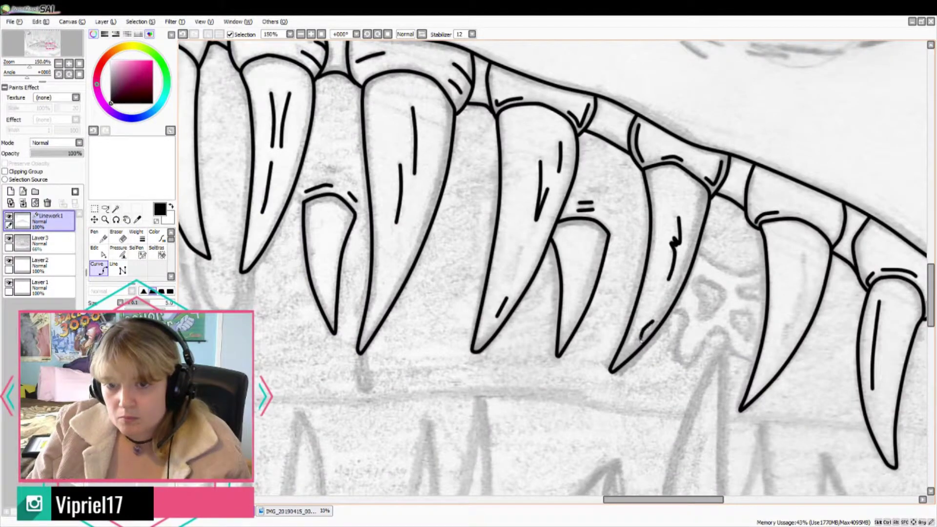
{"action": "key", "text": "ctrl+z"}
{"action": "left_click_drag", "start_coordinate": [651, 321], "coordinate": [627, 353]}
{"action": "left_click_drag", "start_coordinate": [808, 267], "coordinate": [788, 339]}
{"action": "mouse_move", "coordinate": [591, 233]}
{"action": "left_mouse_down"}
{"action": "mouse_move", "coordinate": [638, 240]}
{"action": "mouse_move", "coordinate": [631, 301]}
{"action": "left_mouse_up"}
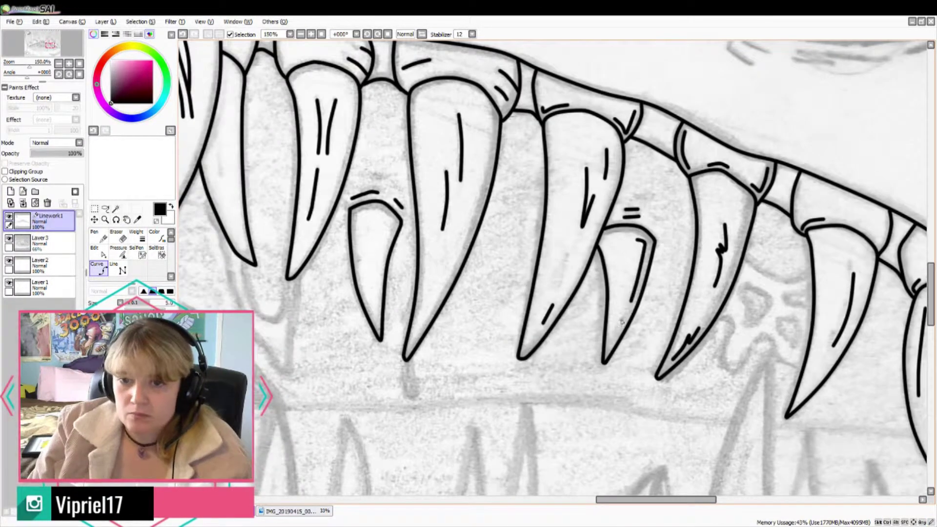
Step: Hide the Layer3 sketch to examine the inked upper teeth on their own, and show the sketch again
{"action": "scroll", "coordinate": [627, 339], "scroll_direction": "down", "scroll_amount": 1}
{"action": "scroll", "coordinate": [773, 326], "scroll_direction": "down", "scroll_amount": 4}
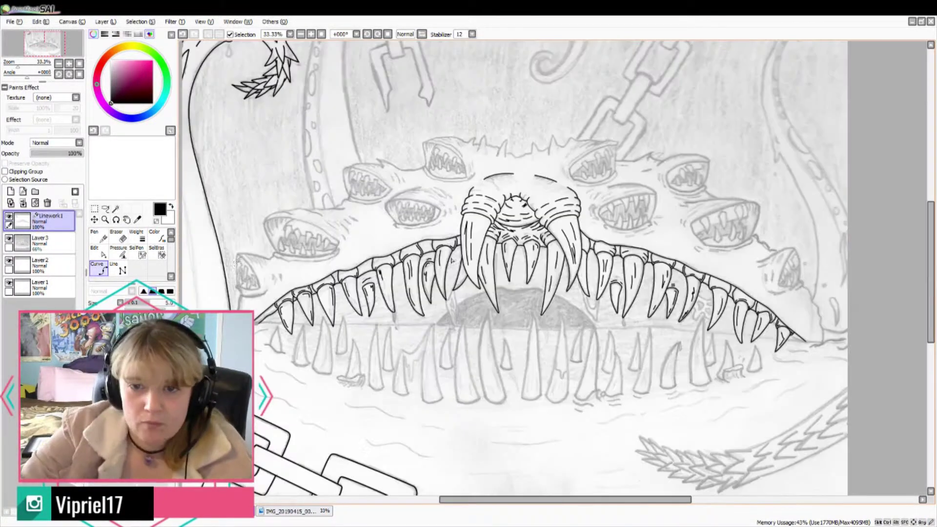
{"action": "left_click", "coordinate": [9, 238]}
{"action": "left_click", "coordinate": [9, 238]}
{"action": "scroll", "coordinate": [510, 286], "scroll_direction": "up", "scroll_amount": 3}
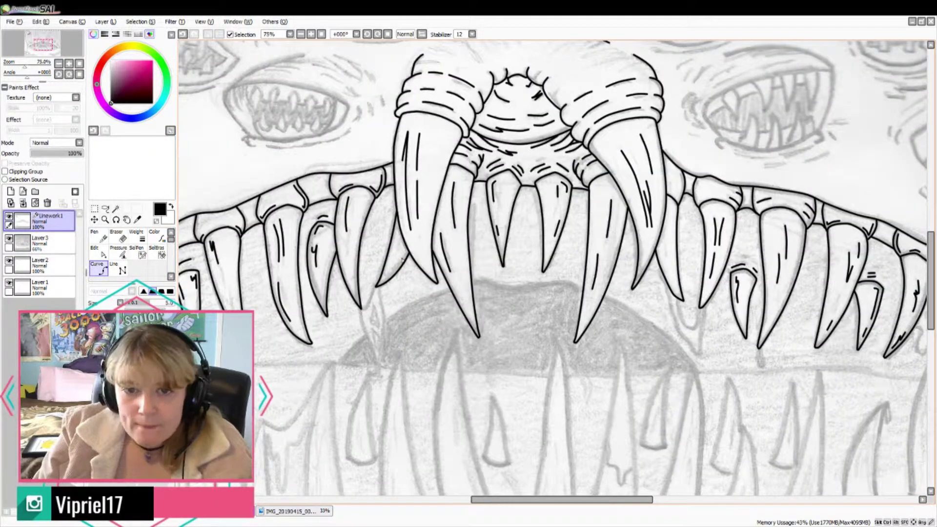
{"action": "scroll", "coordinate": [446, 213], "scroll_direction": "down", "scroll_amount": 3}
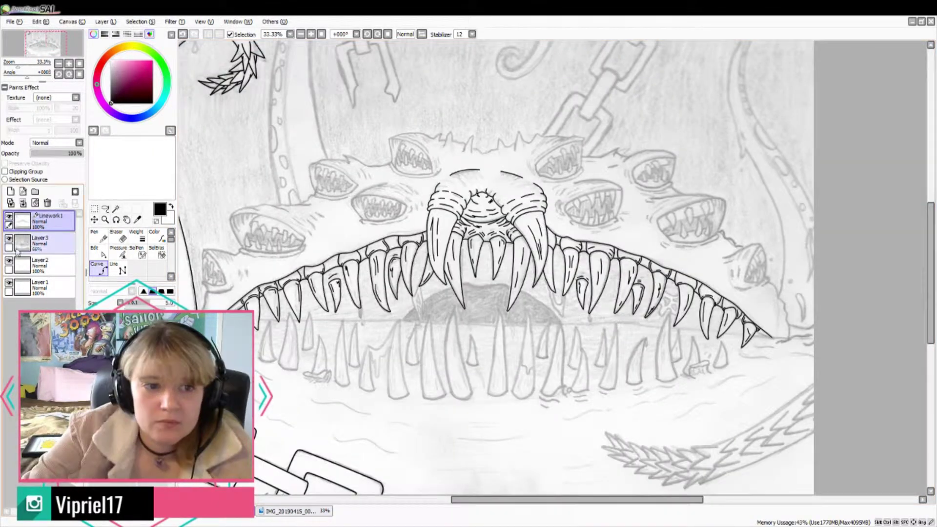
{"action": "left_click", "coordinate": [9, 239]}
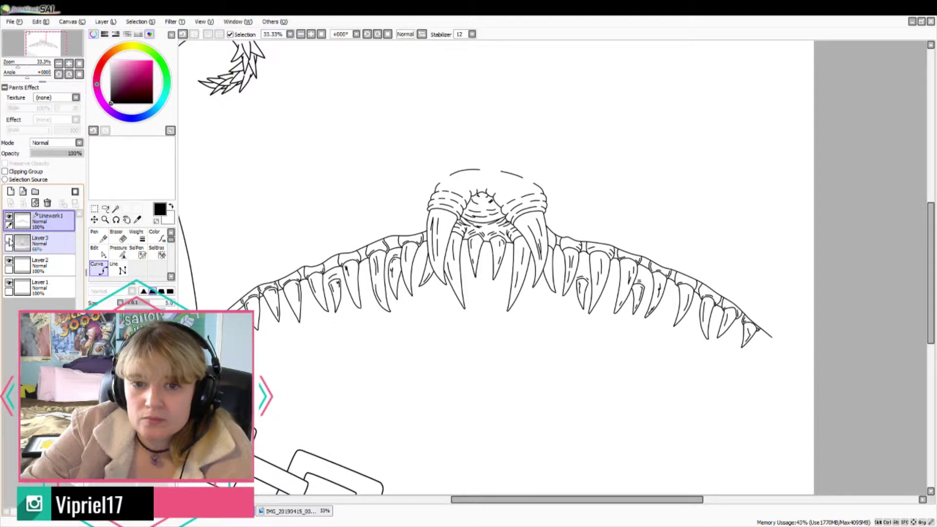
{"action": "left_click", "coordinate": [10, 239]}
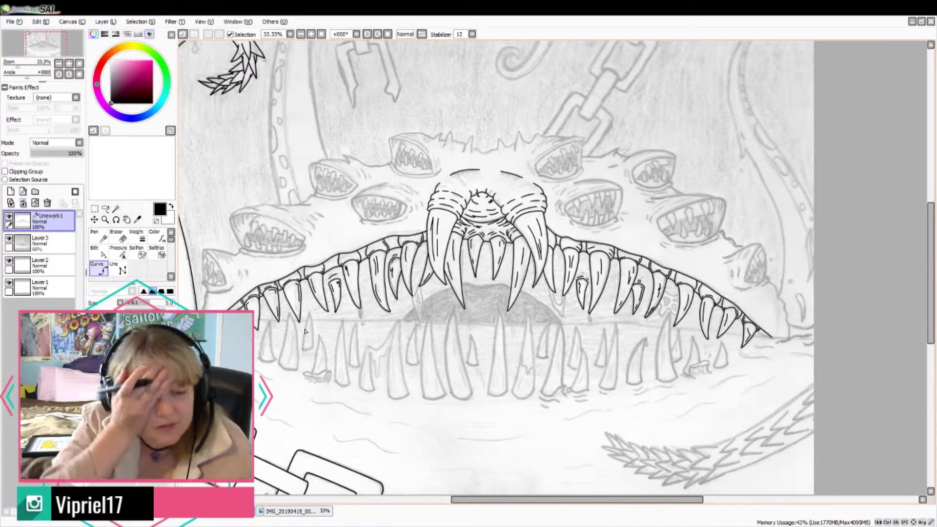
Step: Ink the spiked ridge above the tusks and the upper lid of the small mouth at its right end
{"action": "scroll", "coordinate": [305, 332], "scroll_direction": "up", "scroll_amount": 5}
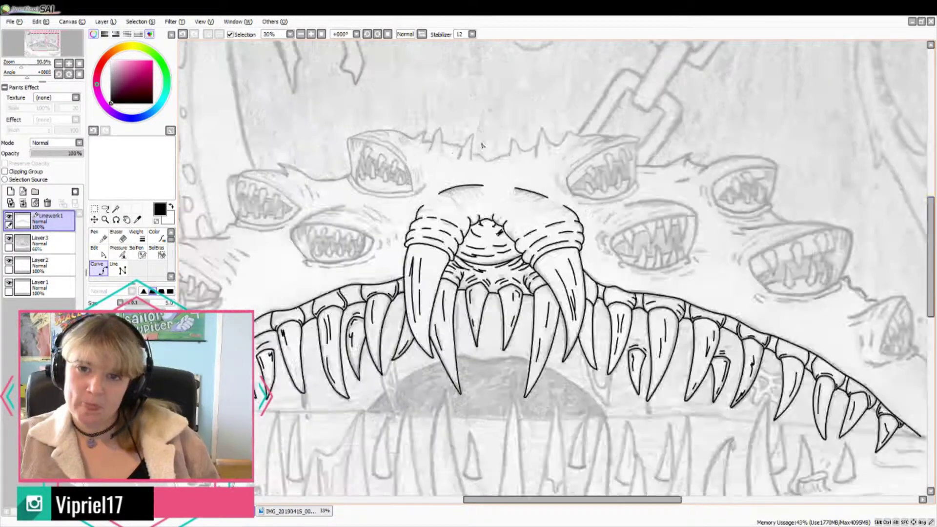
{"action": "mouse_move", "coordinate": [258, 229]}
{"action": "left_mouse_down"}
{"action": "mouse_move", "coordinate": [322, 241]}
{"action": "mouse_move", "coordinate": [358, 188]}
{"action": "mouse_move", "coordinate": [386, 222]}
{"action": "mouse_move", "coordinate": [446, 152]}
{"action": "mouse_move", "coordinate": [467, 214]}
{"action": "left_mouse_up"}
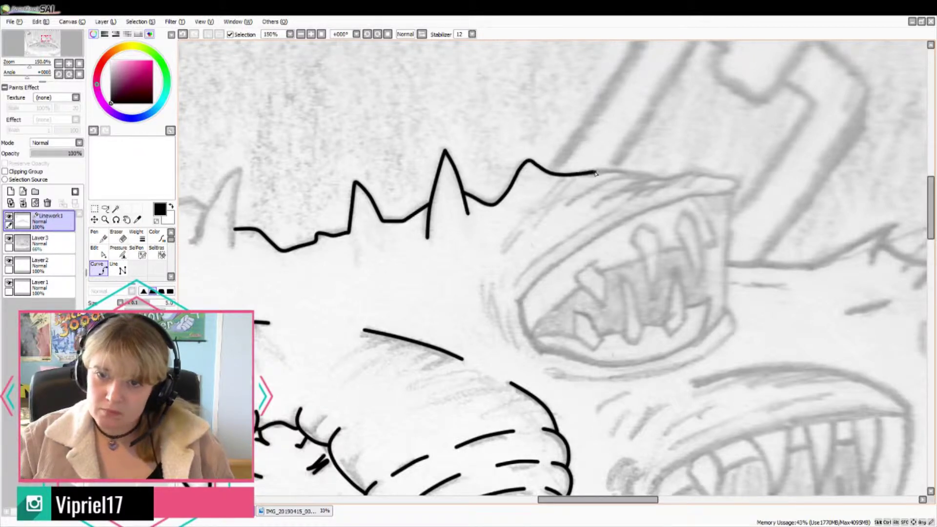
{"action": "mouse_move", "coordinate": [595, 173]}
{"action": "left_mouse_down"}
{"action": "mouse_move", "coordinate": [696, 176]}
{"action": "mouse_move", "coordinate": [693, 202]}
{"action": "mouse_move", "coordinate": [588, 244]}
{"action": "mouse_move", "coordinate": [520, 302]}
{"action": "left_mouse_up"}
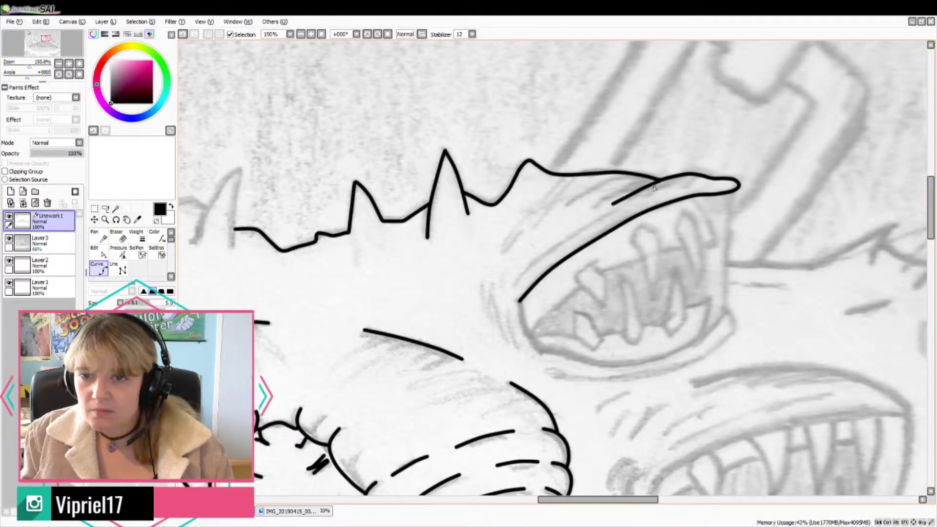
Step: Ink the side edges and lower lip of the small mouth beside the tusks, and its two rightmost upper teeth
{"action": "mouse_move", "coordinate": [520, 300]}
{"action": "left_mouse_down"}
{"action": "mouse_move", "coordinate": [537, 349]}
{"action": "mouse_move", "coordinate": [580, 363]}
{"action": "mouse_move", "coordinate": [646, 361]}
{"action": "mouse_move", "coordinate": [731, 317]}
{"action": "mouse_move", "coordinate": [705, 352]}
{"action": "mouse_move", "coordinate": [683, 362]}
{"action": "mouse_move", "coordinate": [612, 379]}
{"action": "mouse_move", "coordinate": [545, 373]}
{"action": "left_mouse_up"}
{"action": "left_click_drag", "start_coordinate": [725, 193], "coordinate": [727, 315]}
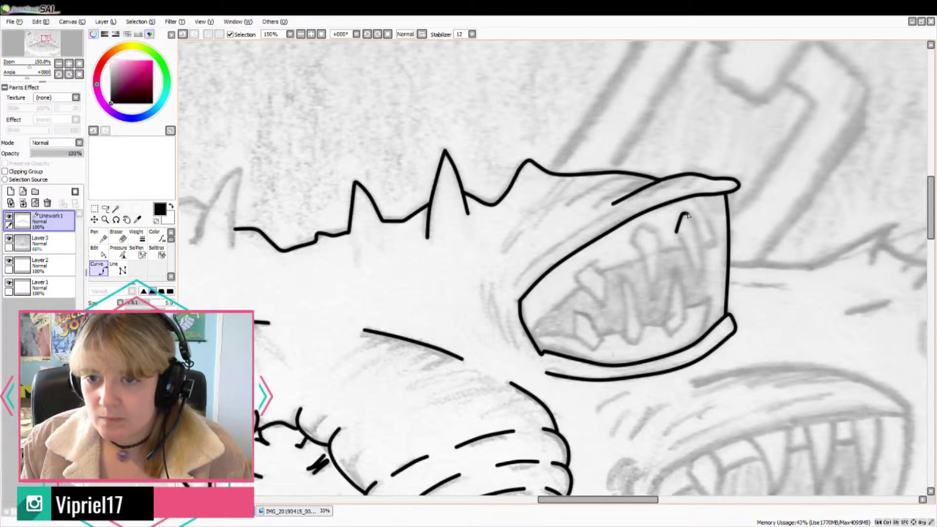
{"action": "mouse_move", "coordinate": [687, 215]}
{"action": "left_mouse_down"}
{"action": "mouse_move", "coordinate": [699, 285]}
{"action": "mouse_move", "coordinate": [677, 234]}
{"action": "left_mouse_up"}
{"action": "left_click_drag", "start_coordinate": [695, 198], "coordinate": [715, 243]}
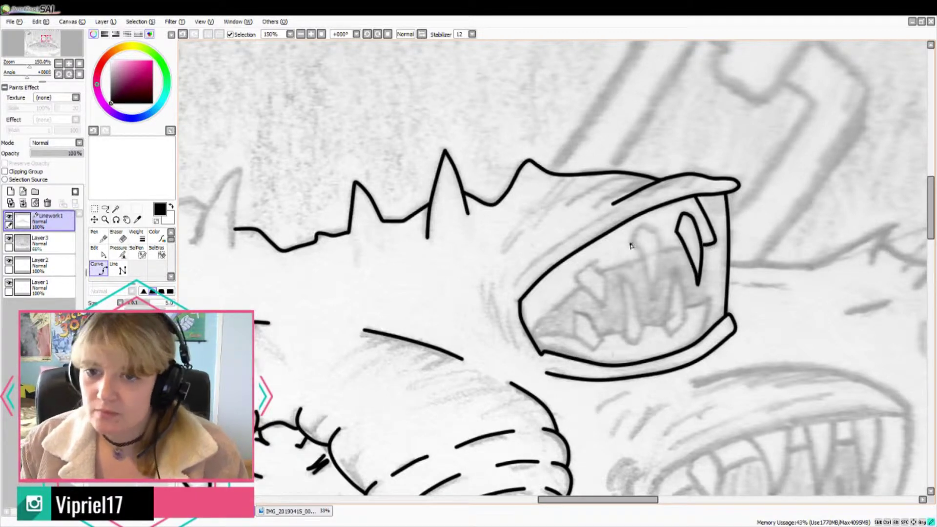
Step: Ink the remaining upper and lower teeth of this small mouth and the gum lines between them
{"action": "mouse_move", "coordinate": [631, 245]}
{"action": "left_mouse_down"}
{"action": "mouse_move", "coordinate": [653, 298]}
{"action": "mouse_move", "coordinate": [633, 247]}
{"action": "left_mouse_up"}
{"action": "mouse_move", "coordinate": [687, 321]}
{"action": "left_mouse_down"}
{"action": "mouse_move", "coordinate": [677, 266]}
{"action": "mouse_move", "coordinate": [670, 334]}
{"action": "left_mouse_up"}
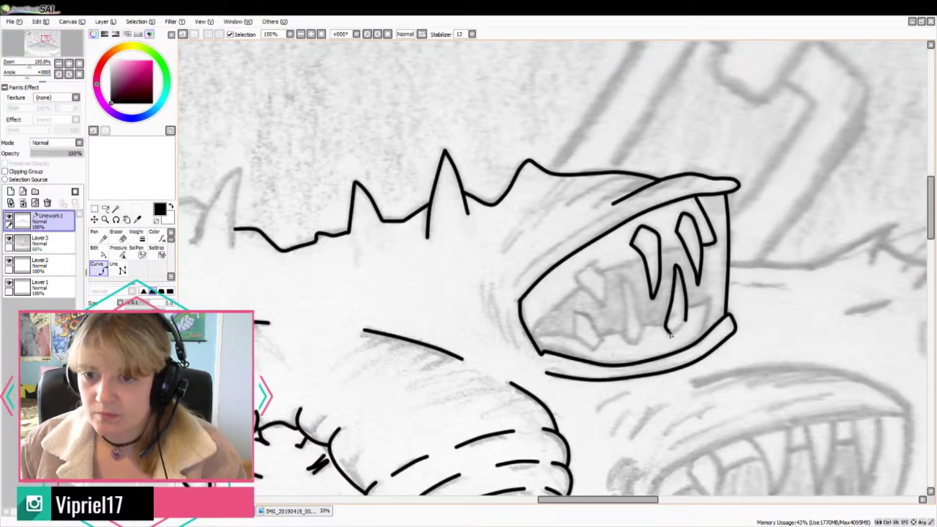
{"action": "mouse_move", "coordinate": [620, 275]}
{"action": "left_mouse_down"}
{"action": "mouse_move", "coordinate": [644, 330]}
{"action": "mouse_move", "coordinate": [620, 275]}
{"action": "left_mouse_up"}
{"action": "left_click_drag", "start_coordinate": [593, 264], "coordinate": [608, 306]}
{"action": "mouse_move", "coordinate": [605, 305]}
{"action": "left_mouse_down"}
{"action": "mouse_move", "coordinate": [579, 274]}
{"action": "mouse_move", "coordinate": [581, 287]}
{"action": "mouse_move", "coordinate": [532, 335]}
{"action": "left_mouse_up"}
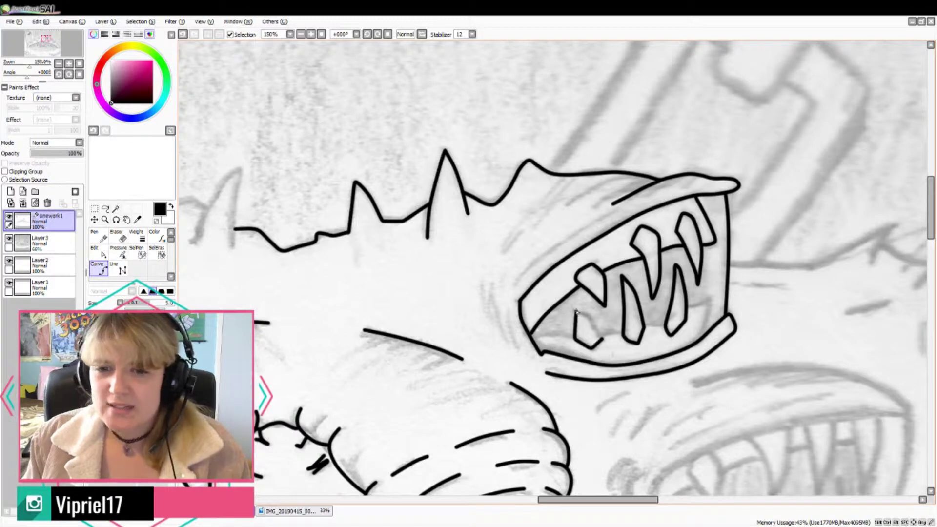
{"action": "left_click_drag", "start_coordinate": [577, 313], "coordinate": [604, 339]}
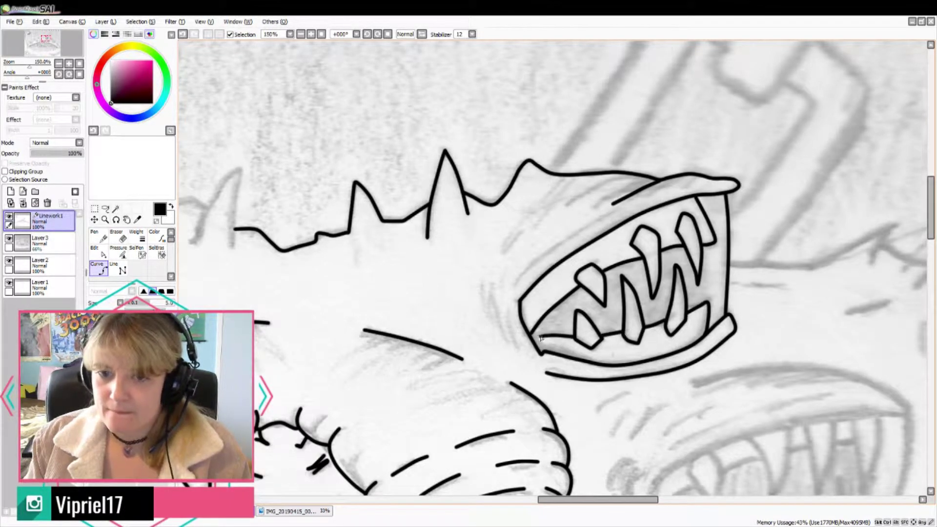
{"action": "left_click_drag", "start_coordinate": [665, 274], "coordinate": [671, 306]}
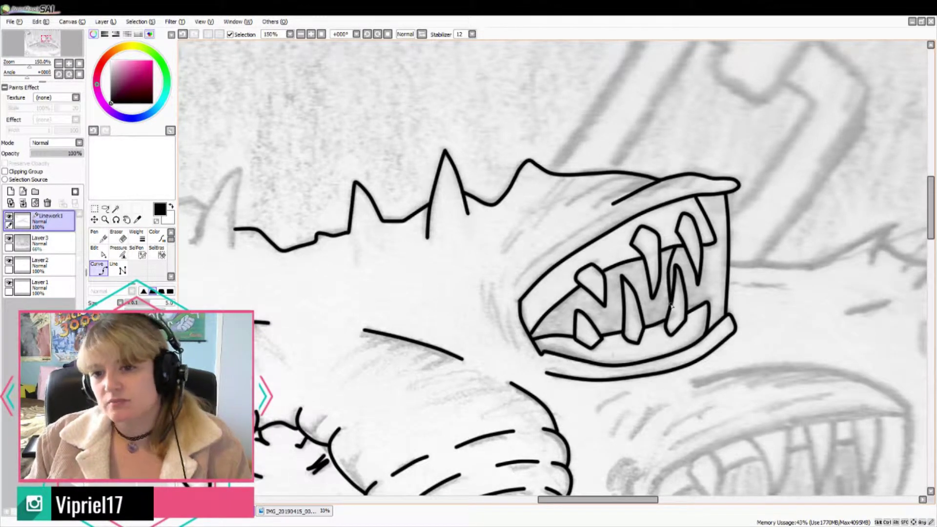
{"action": "left_click_drag", "start_coordinate": [720, 197], "coordinate": [720, 231]}
{"action": "left_click_drag", "start_coordinate": [712, 196], "coordinate": [713, 209]}
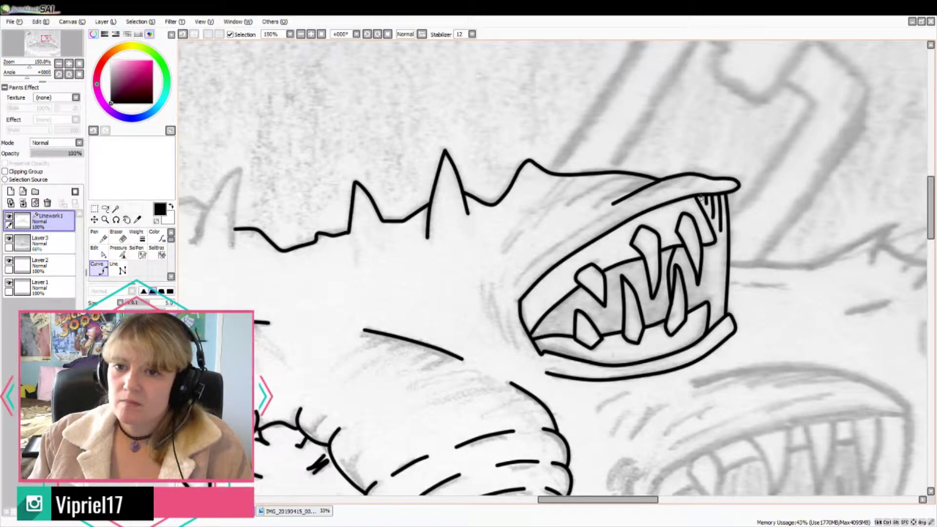
{"action": "scroll", "coordinate": [767, 246], "scroll_direction": "down", "scroll_amount": 2}
{"action": "key", "text": "ctrl+z"}
{"action": "key", "text": "ctrl+z"}
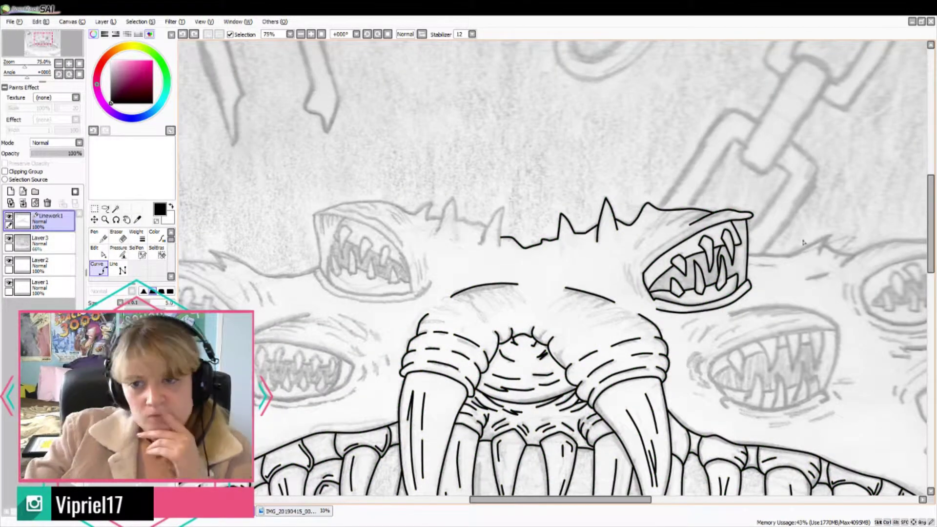
Step: Add wrinkle lines along the first small mouth's upper lid, beside its left corner and below the ridge spike
{"action": "scroll", "coordinate": [803, 243], "scroll_direction": "up", "scroll_amount": 3}
{"action": "left_click_drag", "start_coordinate": [483, 332], "coordinate": [627, 226]}
{"action": "left_click_drag", "start_coordinate": [475, 364], "coordinate": [488, 413]}
{"action": "left_click_drag", "start_coordinate": [456, 327], "coordinate": [476, 405]}
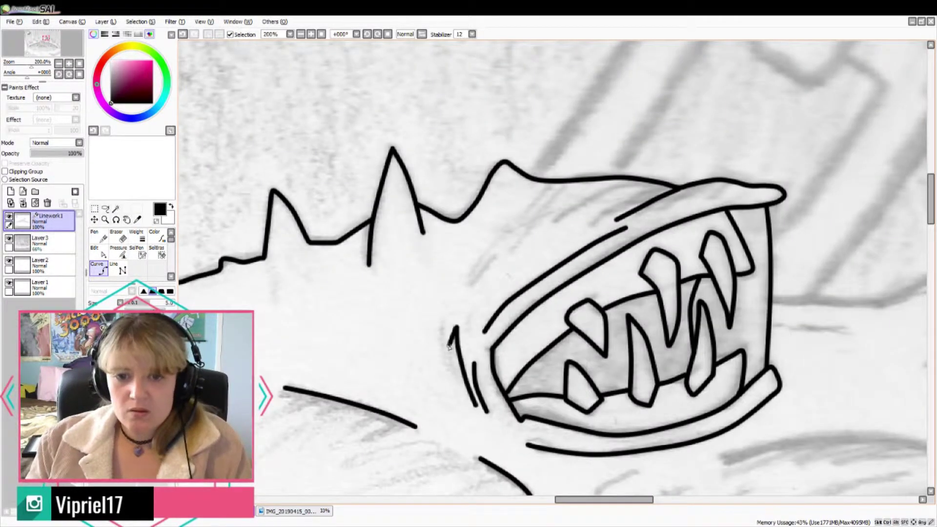
{"action": "left_click_drag", "start_coordinate": [449, 346], "coordinate": [443, 322]}
{"action": "left_click_drag", "start_coordinate": [478, 258], "coordinate": [497, 252]}
{"action": "left_click_drag", "start_coordinate": [641, 181], "coordinate": [553, 220]}
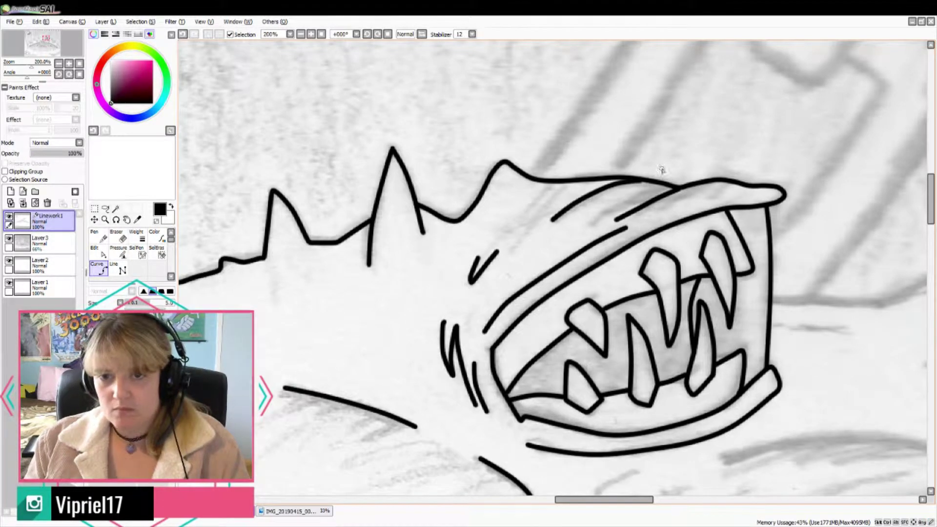
{"action": "mouse_move", "coordinate": [568, 184]}
{"action": "left_mouse_down"}
{"action": "mouse_move", "coordinate": [525, 225]}
{"action": "mouse_move", "coordinate": [527, 210]}
{"action": "left_mouse_up"}
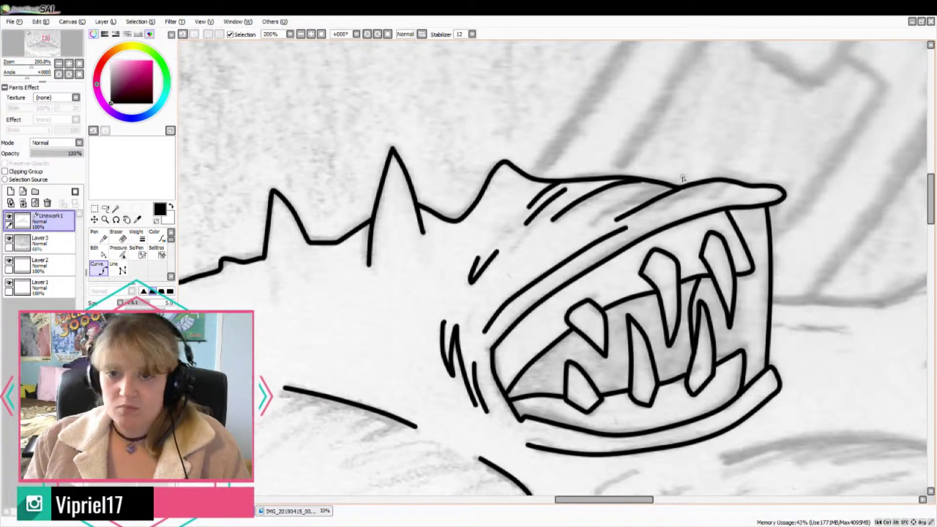
{"action": "double_click", "coordinate": [711, 199]}
Step: Ink the spiked ridge running to the second small mouth, the mouth's lids and left edge, and the wrinkles around them
{"action": "scroll", "coordinate": [609, 161], "scroll_direction": "down", "scroll_amount": 6}
{"action": "scroll", "coordinate": [731, 199], "scroll_direction": "up", "scroll_amount": 5}
{"action": "mouse_move", "coordinate": [409, 164]}
{"action": "left_mouse_down"}
{"action": "mouse_move", "coordinate": [537, 142]}
{"action": "mouse_move", "coordinate": [576, 125]}
{"action": "mouse_move", "coordinate": [615, 163]}
{"action": "mouse_move", "coordinate": [592, 187]}
{"action": "left_mouse_up"}
{"action": "mouse_move", "coordinate": [612, 163]}
{"action": "left_mouse_down"}
{"action": "mouse_move", "coordinate": [698, 138]}
{"action": "mouse_move", "coordinate": [795, 141]}
{"action": "mouse_move", "coordinate": [832, 169]}
{"action": "mouse_move", "coordinate": [698, 183]}
{"action": "mouse_move", "coordinate": [630, 239]}
{"action": "mouse_move", "coordinate": [681, 300]}
{"action": "mouse_move", "coordinate": [780, 292]}
{"action": "mouse_move", "coordinate": [797, 282]}
{"action": "mouse_move", "coordinate": [684, 317]}
{"action": "mouse_move", "coordinate": [648, 300]}
{"action": "left_mouse_up"}
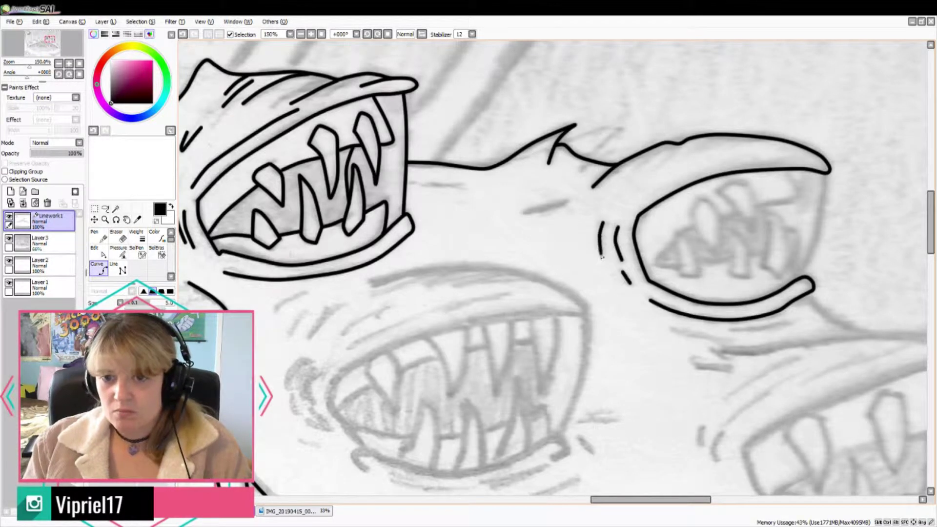
{"action": "left_click_drag", "start_coordinate": [524, 214], "coordinate": [567, 201]}
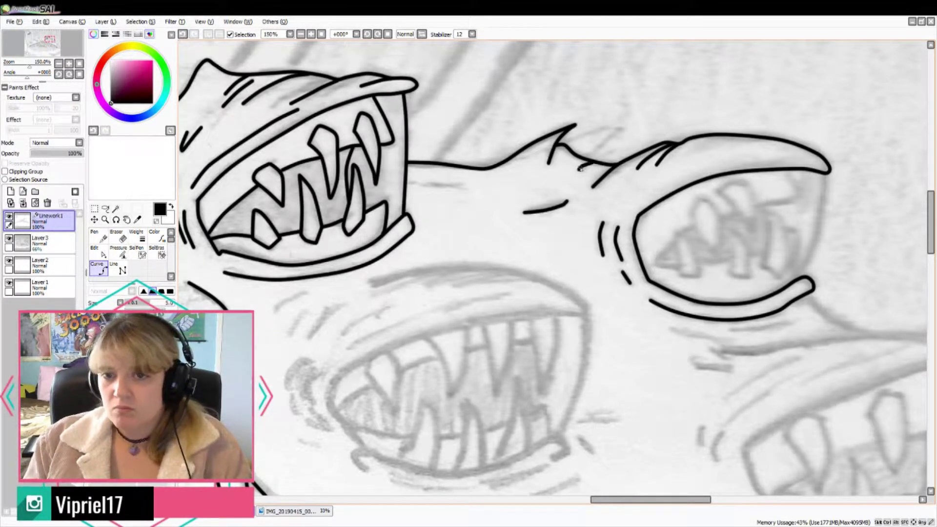
{"action": "left_click_drag", "start_coordinate": [682, 159], "coordinate": [710, 146]}
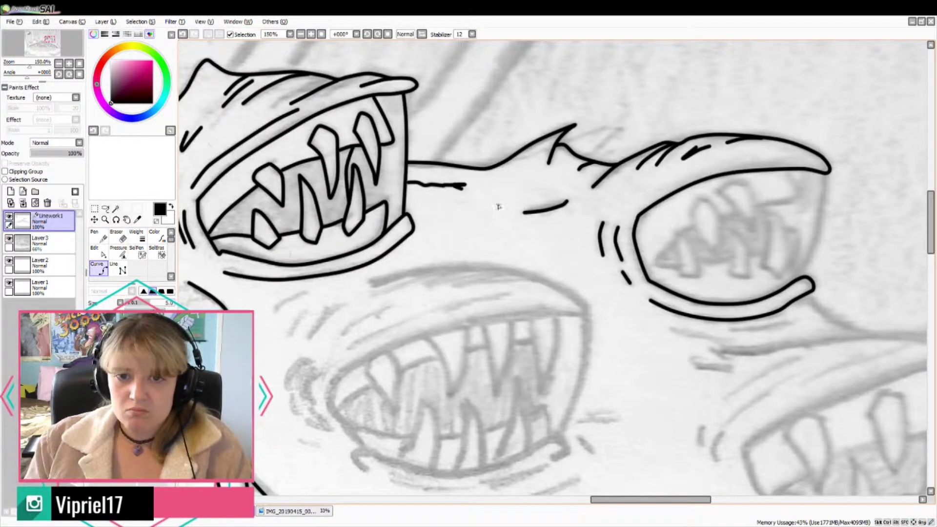
Step: Ink the second small mouth's lower teeth, its left and middle upper teeth and the gum lines joining them
{"action": "mouse_move", "coordinate": [760, 268]}
{"action": "left_mouse_down"}
{"action": "mouse_move", "coordinate": [786, 246]}
{"action": "mouse_move", "coordinate": [771, 242]}
{"action": "left_mouse_up"}
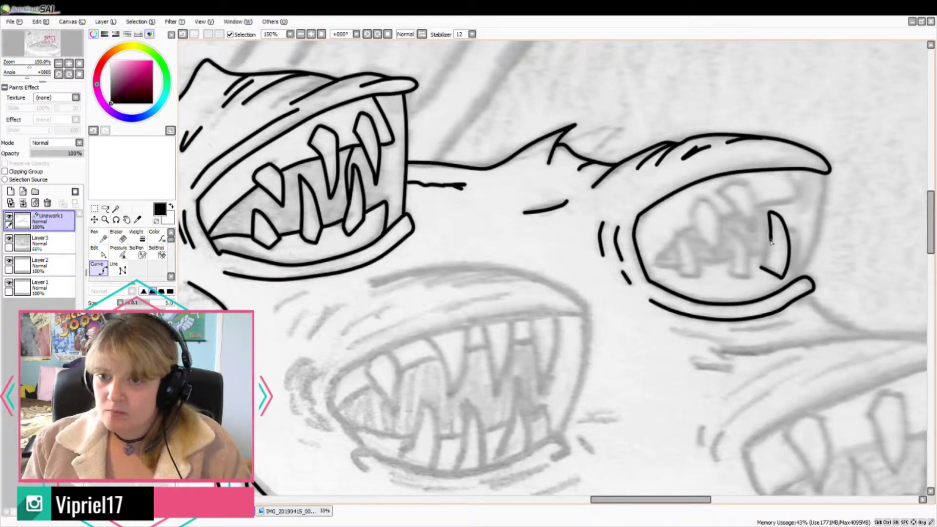
{"action": "left_click", "coordinate": [753, 232]}
{"action": "left_click", "coordinate": [723, 193]}
{"action": "double_click", "coordinate": [749, 185]}
{"action": "left_click", "coordinate": [736, 231]}
{"action": "left_click", "coordinate": [747, 279]}
{"action": "double_click", "coordinate": [735, 232]}
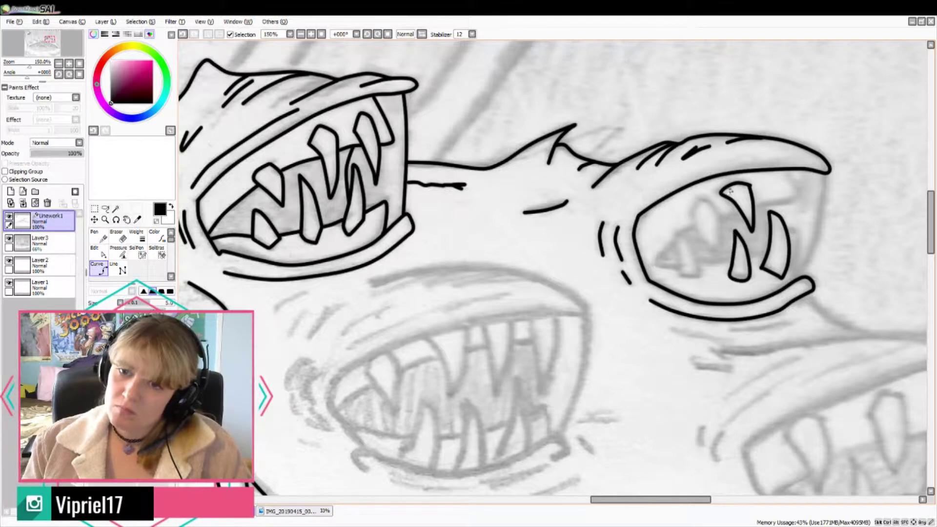
{"action": "left_click", "coordinate": [702, 198]}
{"action": "left_click", "coordinate": [717, 253]}
{"action": "mouse_move", "coordinate": [711, 250]}
{"action": "left_mouse_down"}
{"action": "mouse_move", "coordinate": [684, 255]}
{"action": "mouse_move", "coordinate": [679, 234]}
{"action": "left_mouse_up"}
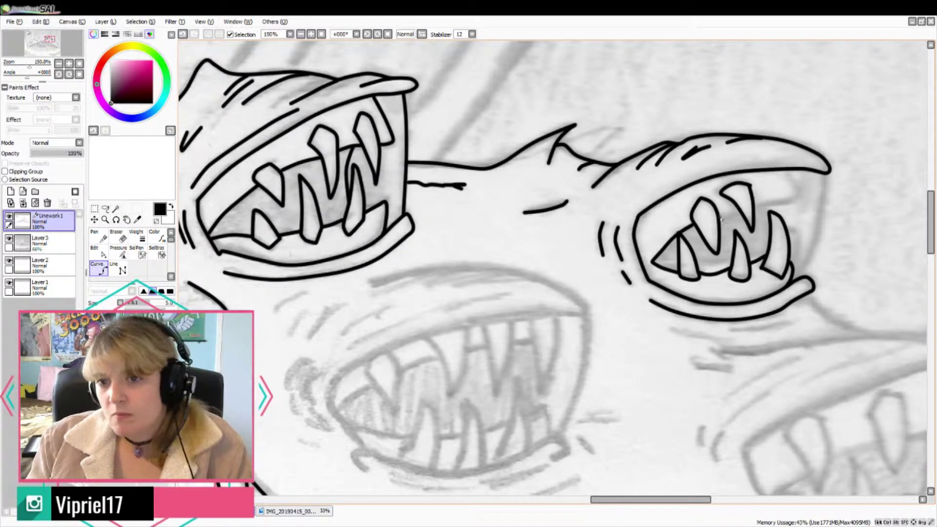
Step: Ink the second small mouth's rightmost upper tooth, redraw its right edge, and add a crease along the upper lid
{"action": "mouse_move", "coordinate": [800, 182]}
{"action": "left_mouse_down"}
{"action": "mouse_move", "coordinate": [793, 232]}
{"action": "mouse_move", "coordinate": [763, 255]}
{"action": "left_mouse_up"}
{"action": "double_click", "coordinate": [803, 279]}
{"action": "key", "text": "ctrl+z"}
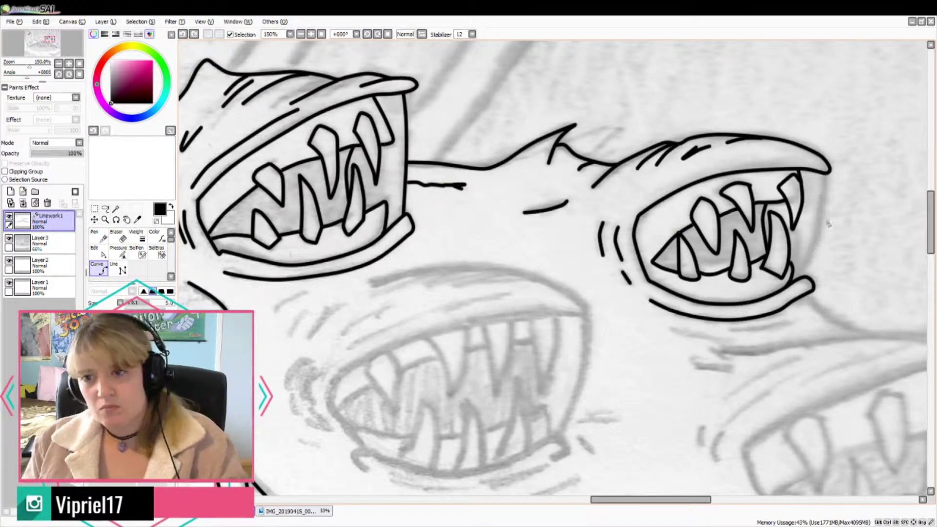
{"action": "left_click", "coordinate": [823, 175]}
{"action": "double_click", "coordinate": [804, 279]}
{"action": "key", "text": "ctrl+z"}
{"action": "left_click", "coordinate": [823, 174]}
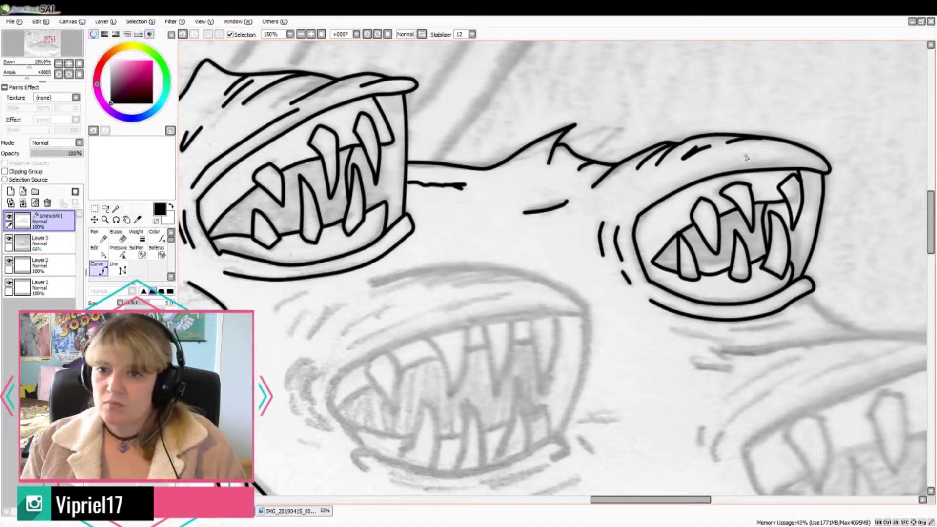
{"action": "left_click", "coordinate": [736, 165]}
{"action": "double_click", "coordinate": [799, 161]}
Step: Hide the Layer3 sketch to examine the two inked small mouths on their own, and show the sketch again
{"action": "scroll", "coordinate": [729, 229], "scroll_direction": "down", "scroll_amount": 3}
{"action": "left_click", "coordinate": [9, 239]}
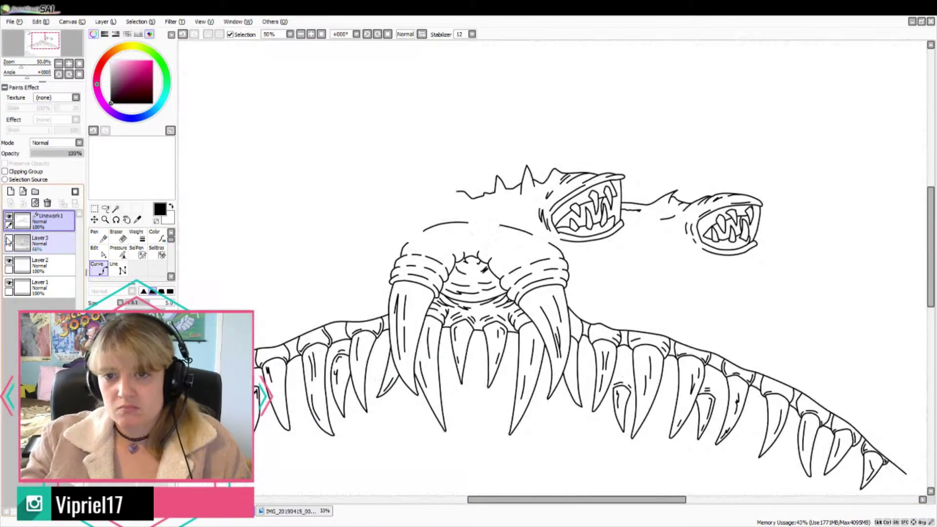
{"action": "left_click", "coordinate": [9, 239]}
Step: Ink the upper lid and left edge of the third small mouth, below the first two
{"action": "scroll", "coordinate": [688, 278], "scroll_direction": "up", "scroll_amount": 2}
{"action": "scroll", "coordinate": [580, 252], "scroll_direction": "up", "scroll_amount": 2}
{"action": "mouse_move", "coordinate": [499, 192]}
{"action": "left_mouse_down"}
{"action": "mouse_move", "coordinate": [706, 209]}
{"action": "mouse_move", "coordinate": [707, 223]}
{"action": "mouse_move", "coordinate": [580, 235]}
{"action": "mouse_move", "coordinate": [477, 277]}
{"action": "mouse_move", "coordinate": [463, 328]}
{"action": "mouse_move", "coordinate": [512, 346]}
{"action": "left_mouse_up"}
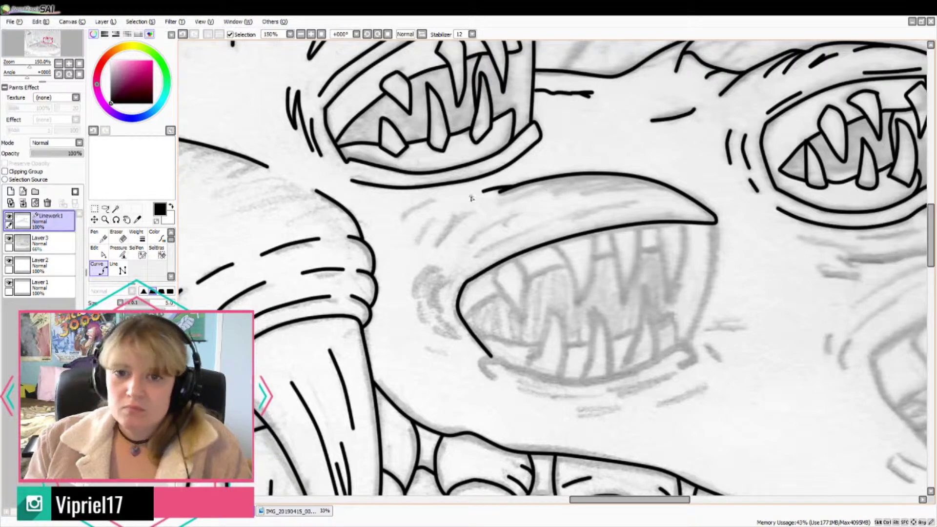
Step: Add wrinkle lines on and around the third mouth's upper lid and dense hatching beside its left corner
{"action": "left_click_drag", "start_coordinate": [402, 219], "coordinate": [433, 200]}
{"action": "mouse_move", "coordinate": [417, 247]}
{"action": "left_mouse_down"}
{"action": "mouse_move", "coordinate": [435, 218]}
{"action": "mouse_move", "coordinate": [474, 211]}
{"action": "left_mouse_up"}
{"action": "left_click_drag", "start_coordinate": [468, 242], "coordinate": [514, 214]}
{"action": "left_click_drag", "start_coordinate": [619, 204], "coordinate": [572, 220]}
{"action": "left_click_drag", "start_coordinate": [638, 201], "coordinate": [597, 205]}
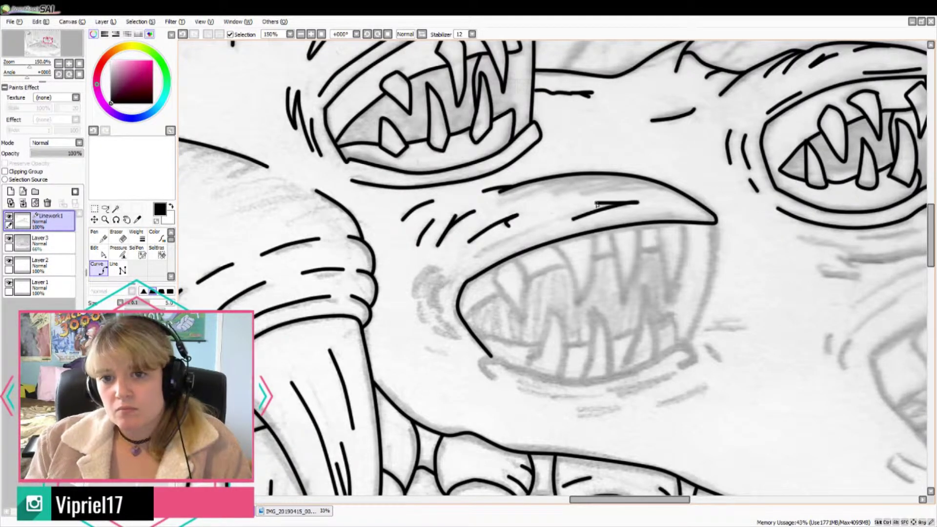
{"action": "left_click_drag", "start_coordinate": [535, 222], "coordinate": [479, 253]}
{"action": "key", "text": "ctrl+z"}
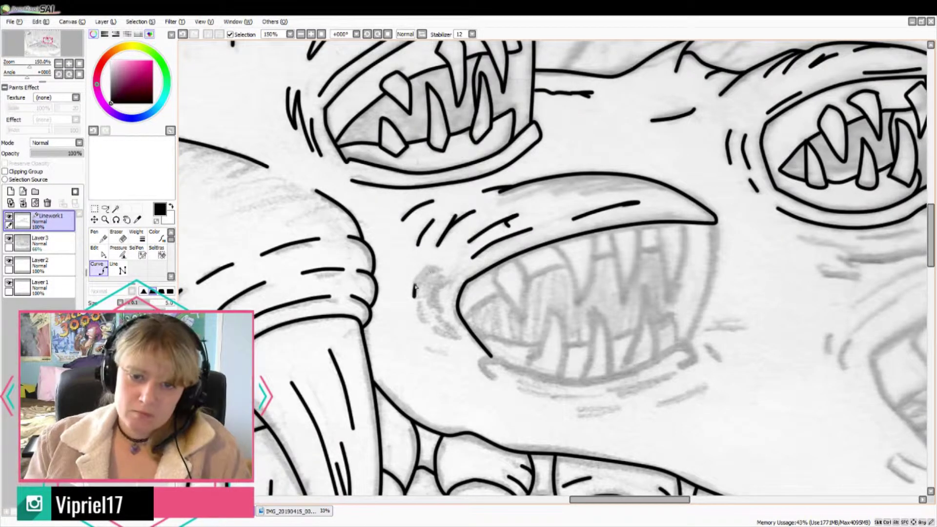
{"action": "key", "text": "ctrl+z"}
{"action": "left_click_drag", "start_coordinate": [440, 310], "coordinate": [443, 276]}
{"action": "left_click_drag", "start_coordinate": [421, 293], "coordinate": [439, 272]}
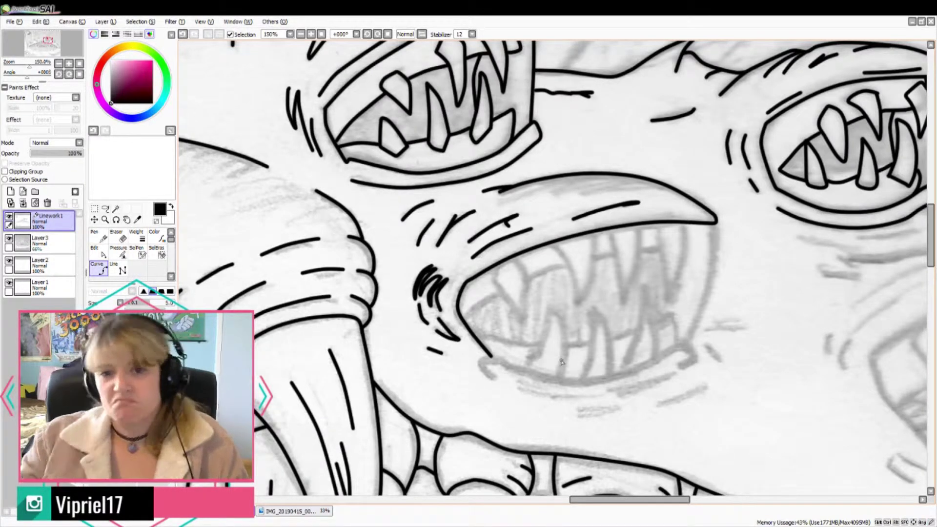
Step: Hide the Layer3 sketch to examine the third mouth's lid and wrinkles, and show the sketch again
{"action": "scroll", "coordinate": [561, 362], "scroll_direction": "down", "scroll_amount": 3}
{"action": "left_click", "coordinate": [9, 238]}
{"action": "left_click", "coordinate": [8, 238]}
Step: Ink the third small mouth's upper row of teeth and the gum line between them
{"action": "scroll", "coordinate": [544, 371], "scroll_direction": "up", "scroll_amount": 3}
{"action": "scroll", "coordinate": [693, 216], "scroll_direction": "up", "scroll_amount": 1}
{"action": "left_click", "coordinate": [721, 174]}
{"action": "left_click", "coordinate": [714, 248]}
{"action": "left_click", "coordinate": [698, 279]}
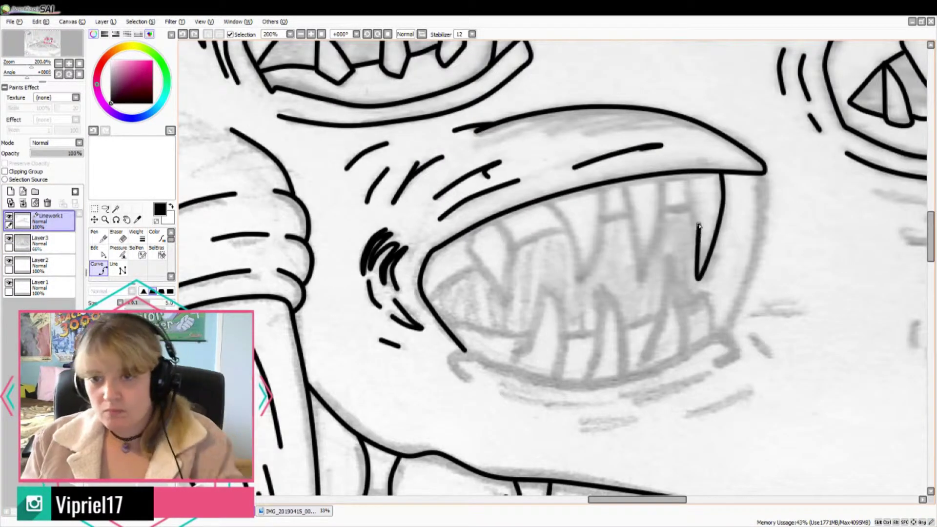
{"action": "mouse_move", "coordinate": [699, 226]}
{"action": "left_mouse_down"}
{"action": "mouse_move", "coordinate": [688, 173]}
{"action": "mouse_move", "coordinate": [630, 210]}
{"action": "mouse_move", "coordinate": [622, 180]}
{"action": "left_mouse_up"}
{"action": "mouse_move", "coordinate": [604, 186]}
{"action": "left_mouse_down"}
{"action": "mouse_move", "coordinate": [576, 278]}
{"action": "mouse_move", "coordinate": [565, 222]}
{"action": "mouse_move", "coordinate": [542, 200]}
{"action": "left_mouse_up"}
{"action": "mouse_move", "coordinate": [491, 220]}
{"action": "left_mouse_down"}
{"action": "mouse_move", "coordinate": [512, 251]}
{"action": "mouse_move", "coordinate": [504, 303]}
{"action": "left_mouse_up"}
{"action": "left_click_drag", "start_coordinate": [504, 303], "coordinate": [467, 248]}
{"action": "mouse_move", "coordinate": [666, 206]}
{"action": "left_mouse_down"}
{"action": "mouse_move", "coordinate": [512, 242]}
{"action": "mouse_move", "coordinate": [427, 298]}
{"action": "left_mouse_up"}
Step: Ink the third small mouth's lower lip with curled corners, its lower teeth and gum line, and its right edge
{"action": "mouse_move", "coordinate": [451, 365]}
{"action": "left_mouse_down"}
{"action": "mouse_move", "coordinate": [479, 354]}
{"action": "mouse_move", "coordinate": [580, 383]}
{"action": "mouse_move", "coordinate": [692, 351]}
{"action": "mouse_move", "coordinate": [737, 355]}
{"action": "left_mouse_up"}
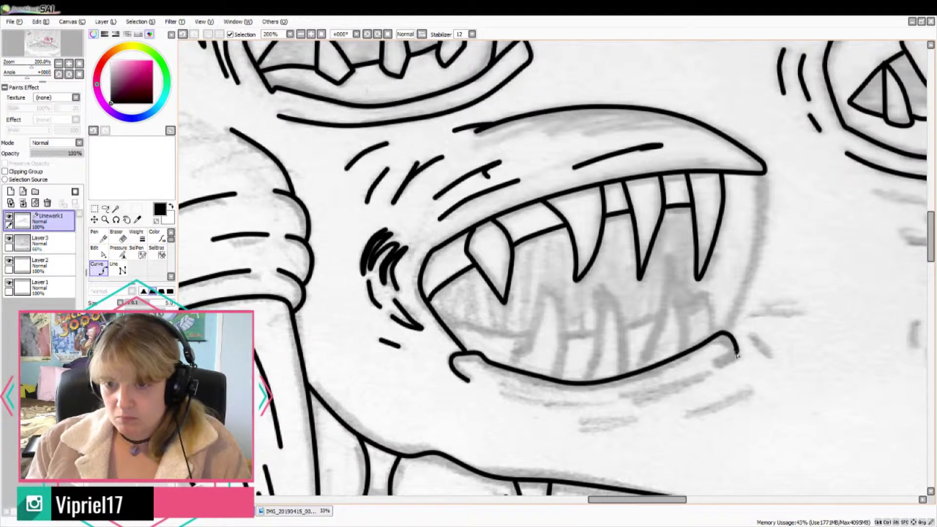
{"action": "mouse_move", "coordinate": [696, 318]}
{"action": "left_mouse_down"}
{"action": "mouse_move", "coordinate": [720, 249]}
{"action": "mouse_move", "coordinate": [694, 311]}
{"action": "mouse_move", "coordinate": [709, 338]}
{"action": "mouse_move", "coordinate": [665, 299]}
{"action": "mouse_move", "coordinate": [640, 374]}
{"action": "left_mouse_up"}
{"action": "left_click_drag", "start_coordinate": [697, 300], "coordinate": [684, 316]}
{"action": "mouse_move", "coordinate": [624, 373]}
{"action": "left_mouse_down"}
{"action": "mouse_move", "coordinate": [603, 322]}
{"action": "mouse_move", "coordinate": [585, 384]}
{"action": "left_mouse_up"}
{"action": "left_click_drag", "start_coordinate": [567, 343], "coordinate": [546, 282]}
{"action": "left_click_drag", "start_coordinate": [545, 281], "coordinate": [510, 370]}
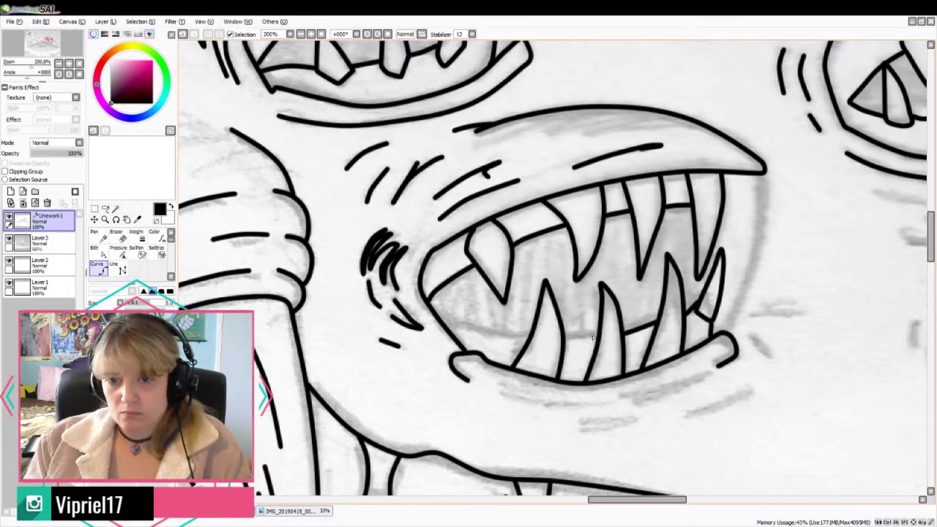
{"action": "left_click_drag", "start_coordinate": [593, 342], "coordinate": [442, 322]}
{"action": "left_click_drag", "start_coordinate": [689, 205], "coordinate": [697, 302]}
{"action": "mouse_move", "coordinate": [761, 176]}
{"action": "left_mouse_down"}
{"action": "mouse_move", "coordinate": [753, 283]}
{"action": "mouse_move", "coordinate": [727, 332]}
{"action": "left_mouse_up"}
Step: Add short wrinkle lines beside the right corner and below the lower lip of the third small mouth
{"action": "left_click_drag", "start_coordinate": [764, 306], "coordinate": [800, 303]}
{"action": "left_click_drag", "start_coordinate": [749, 316], "coordinate": [771, 315]}
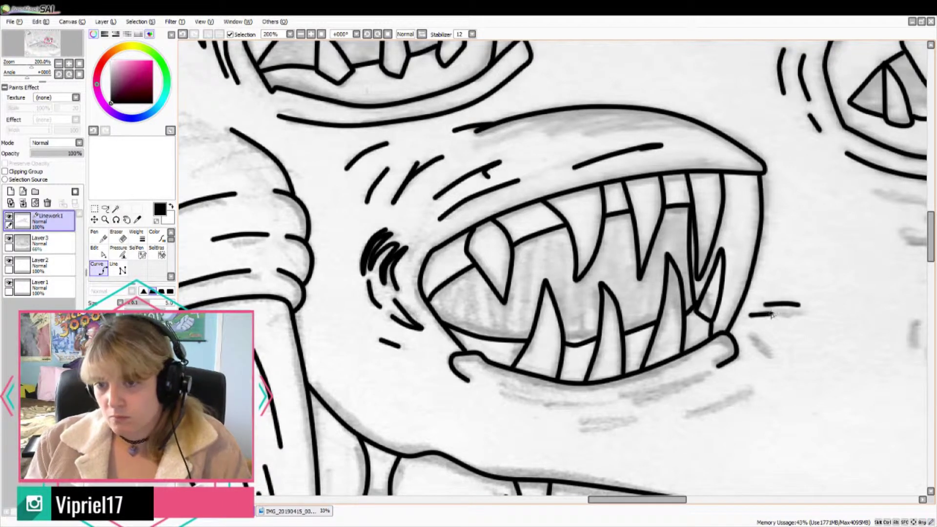
{"action": "left_click_drag", "start_coordinate": [622, 397], "coordinate": [707, 373]}
{"action": "left_click_drag", "start_coordinate": [634, 403], "coordinate": [693, 383]}
{"action": "left_click_drag", "start_coordinate": [681, 416], "coordinate": [751, 388]}
{"action": "left_click_drag", "start_coordinate": [580, 420], "coordinate": [637, 419]}
{"action": "left_click_drag", "start_coordinate": [637, 420], "coordinate": [582, 431]}
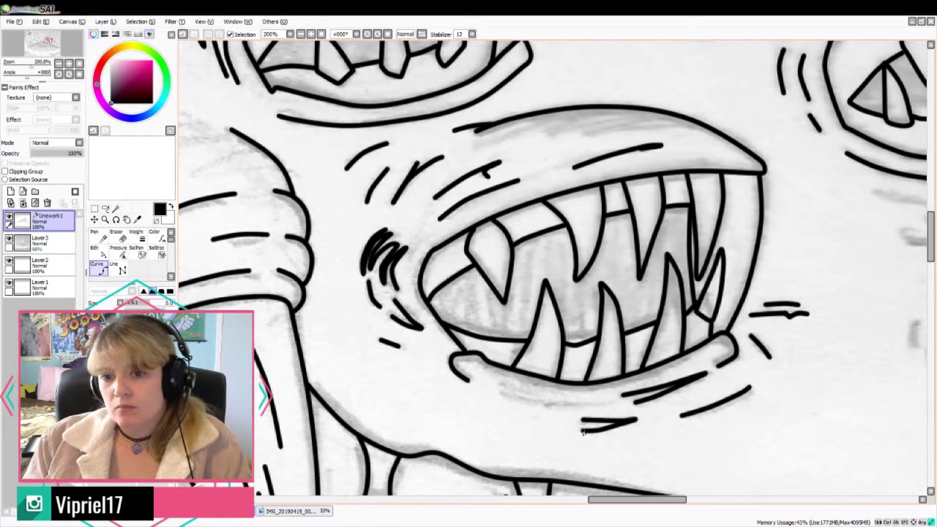
{"action": "left_click_drag", "start_coordinate": [504, 396], "coordinate": [610, 404]}
Step: Outline the fourth small mouth at the far right, including its upper lid, lower lip and left-corner wrinkles
{"action": "scroll", "coordinate": [559, 289], "scroll_direction": "down", "scroll_amount": 3}
{"action": "left_click_drag", "start_coordinate": [592, 500], "coordinate": [613, 499]}
{"action": "scroll", "coordinate": [714, 288], "scroll_direction": "up", "scroll_amount": 2}
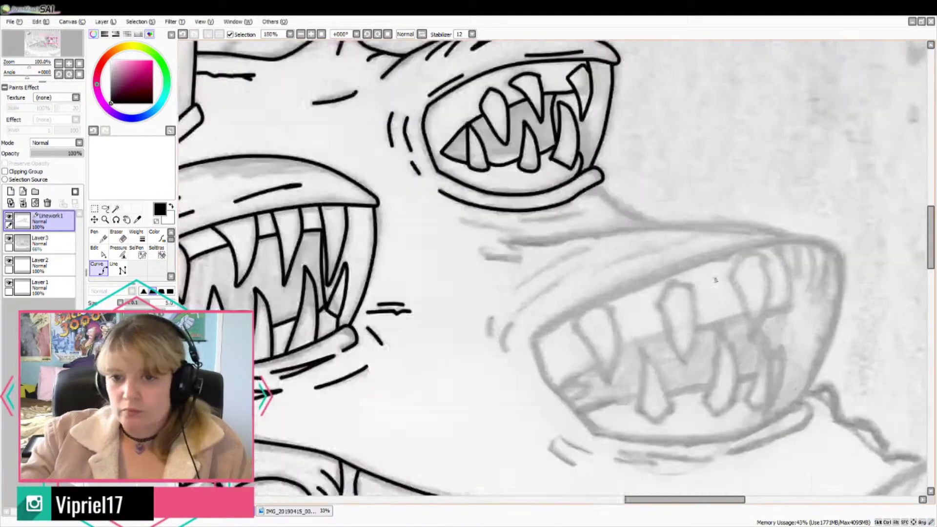
{"action": "scroll", "coordinate": [740, 328], "scroll_direction": "down", "scroll_amount": 1}
{"action": "scroll", "coordinate": [740, 330], "scroll_direction": "up", "scroll_amount": 2}
{"action": "left_click_drag", "start_coordinate": [470, 272], "coordinate": [754, 267]}
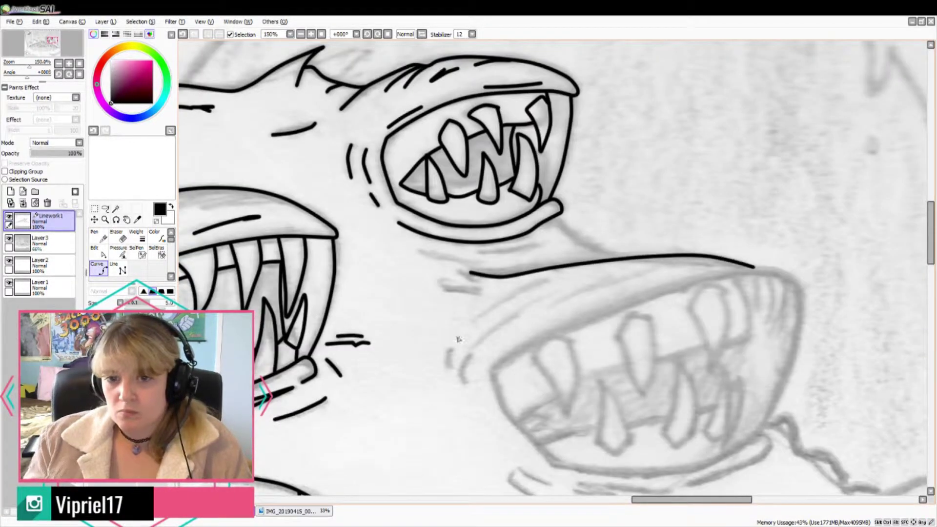
{"action": "mouse_move", "coordinate": [491, 371]}
{"action": "left_mouse_down"}
{"action": "mouse_move", "coordinate": [668, 289]}
{"action": "mouse_move", "coordinate": [798, 283]}
{"action": "mouse_move", "coordinate": [773, 409]}
{"action": "mouse_move", "coordinate": [759, 432]}
{"action": "left_mouse_up"}
{"action": "mouse_move", "coordinate": [491, 370]}
{"action": "left_mouse_down"}
{"action": "mouse_move", "coordinate": [500, 412]}
{"action": "mouse_move", "coordinate": [622, 474]}
{"action": "mouse_move", "coordinate": [769, 441]}
{"action": "left_mouse_up"}
{"action": "left_click_drag", "start_coordinate": [688, 484], "coordinate": [753, 464]}
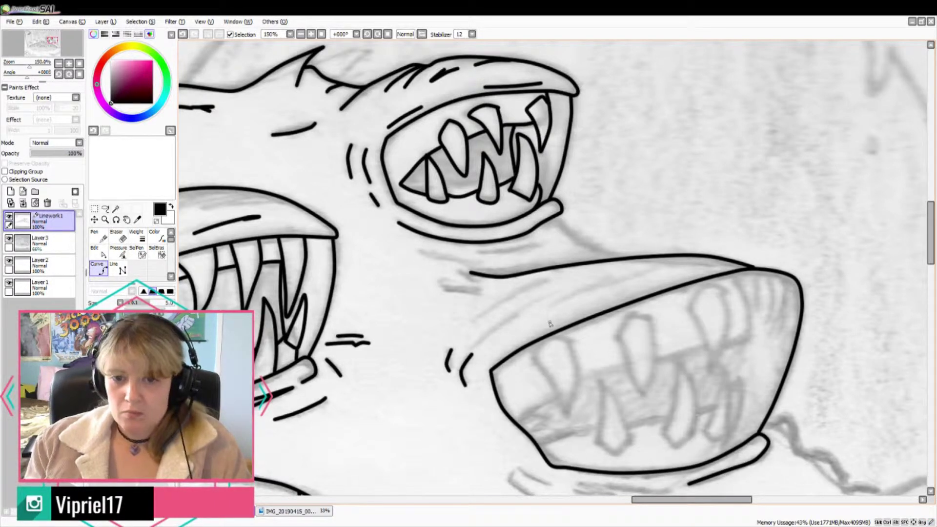
Step: Add crease lines to the fourth mouth's upper lid and ink the wrinkles and body contour between it and the second mouth
{"action": "left_click_drag", "start_coordinate": [477, 343], "coordinate": [549, 293]}
{"action": "left_click_drag", "start_coordinate": [552, 305], "coordinate": [697, 256]}
{"action": "left_click_drag", "start_coordinate": [471, 321], "coordinate": [548, 278]}
{"action": "left_click_drag", "start_coordinate": [440, 288], "coordinate": [482, 291]}
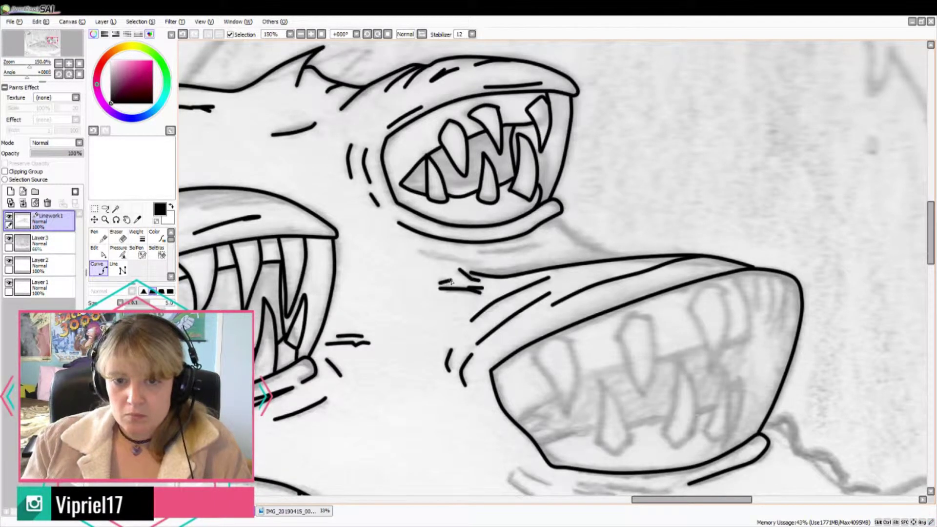
{"action": "mouse_move", "coordinate": [475, 253]}
{"action": "left_mouse_down"}
{"action": "mouse_move", "coordinate": [544, 245]}
{"action": "mouse_move", "coordinate": [640, 257]}
{"action": "left_mouse_up"}
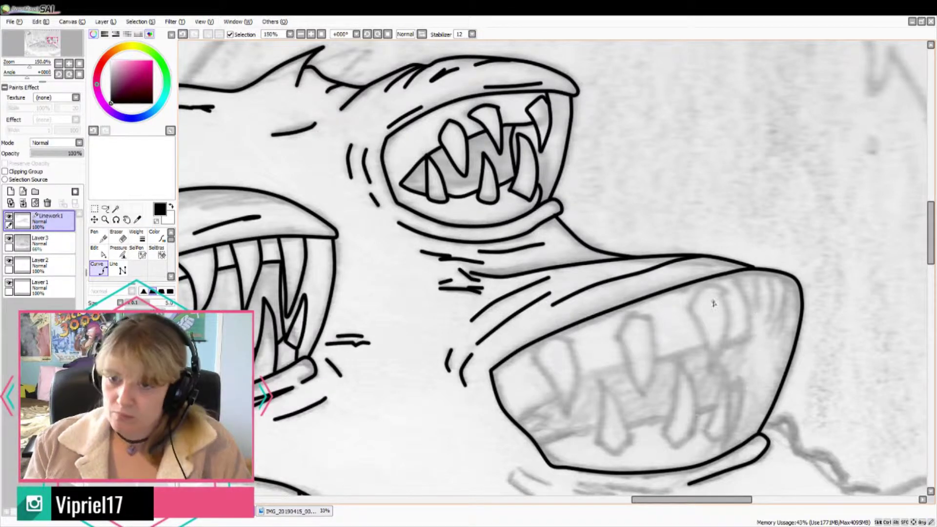
Step: Ink the main upper and lower teeth of the fourth small mouth
{"action": "mouse_move", "coordinate": [690, 308]}
{"action": "left_mouse_down"}
{"action": "mouse_move", "coordinate": [729, 337]}
{"action": "mouse_move", "coordinate": [690, 307]}
{"action": "mouse_move", "coordinate": [644, 397]}
{"action": "mouse_move", "coordinate": [650, 319]}
{"action": "left_mouse_up"}
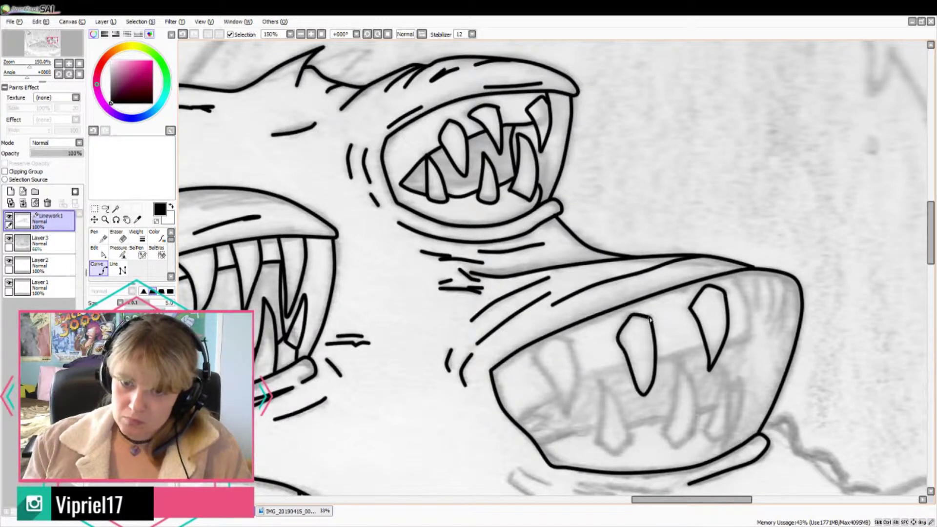
{"action": "mouse_move", "coordinate": [535, 360]}
{"action": "left_mouse_down"}
{"action": "mouse_move", "coordinate": [563, 407]}
{"action": "mouse_move", "coordinate": [571, 341]}
{"action": "left_mouse_up"}
{"action": "left_click_drag", "start_coordinate": [600, 382], "coordinate": [631, 438]}
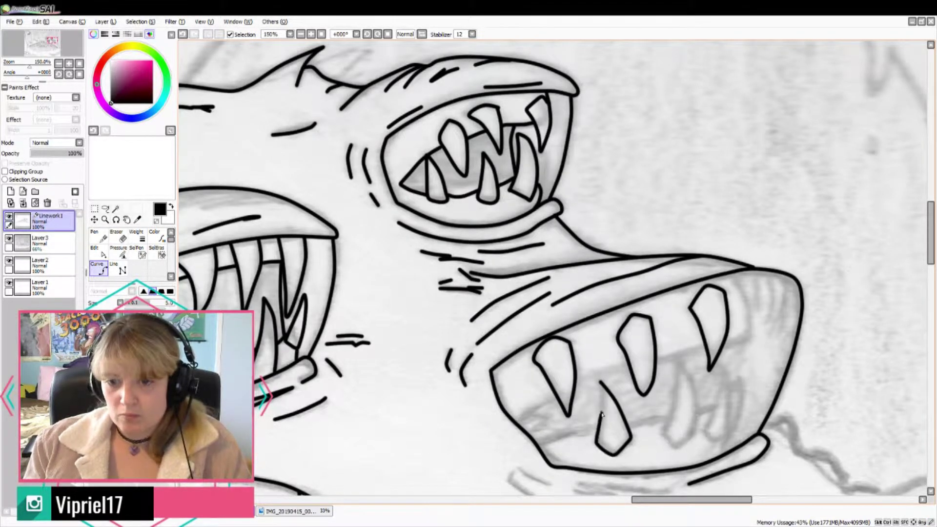
{"action": "mouse_move", "coordinate": [695, 434]}
{"action": "left_mouse_down"}
{"action": "mouse_move", "coordinate": [688, 391]}
{"action": "mouse_move", "coordinate": [665, 434]}
{"action": "mouse_move", "coordinate": [726, 363]}
{"action": "left_mouse_up"}
{"action": "left_click_drag", "start_coordinate": [726, 364], "coordinate": [730, 434]}
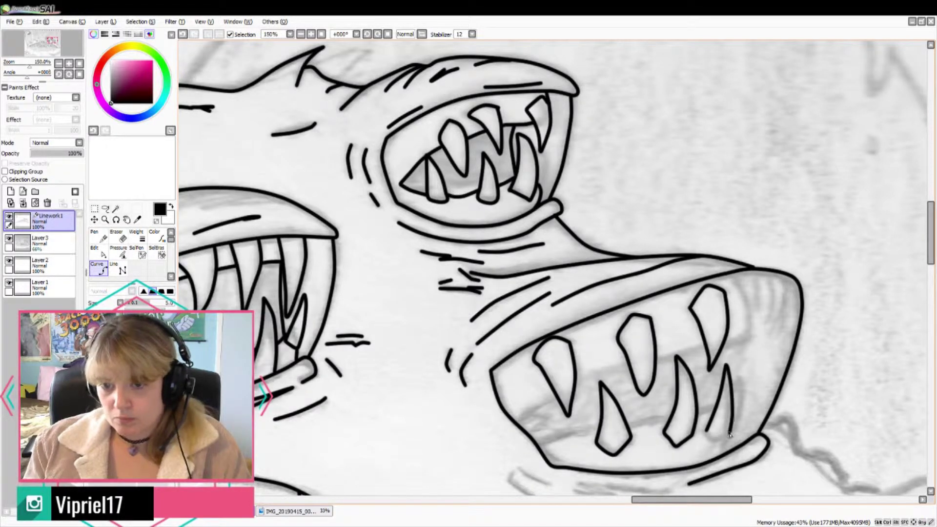
Step: Ink the fourth mouth's background teeth and gum lines, and add short shading strokes in its upper right corner
{"action": "left_click_drag", "start_coordinate": [725, 343], "coordinate": [729, 275]}
{"action": "left_click_drag", "start_coordinate": [733, 400], "coordinate": [732, 444]}
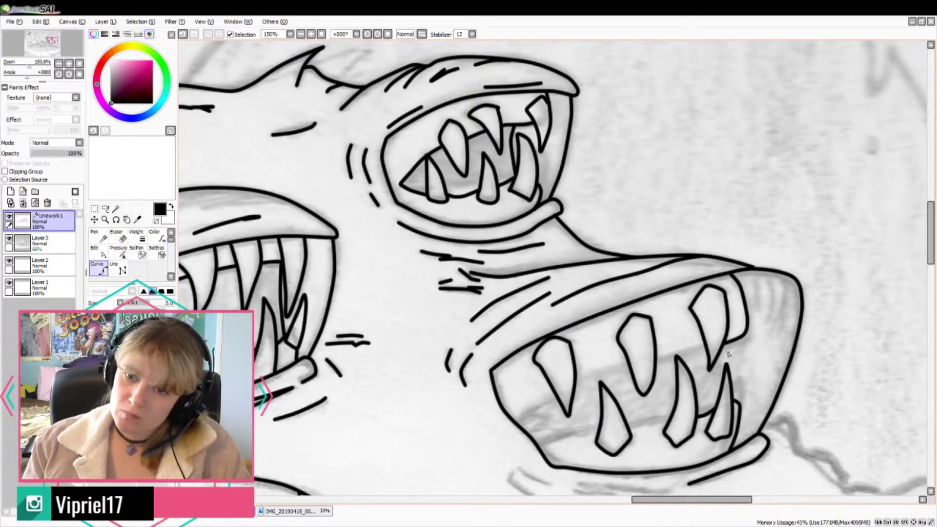
{"action": "left_click_drag", "start_coordinate": [627, 360], "coordinate": [517, 423]}
{"action": "left_click_drag", "start_coordinate": [540, 441], "coordinate": [598, 428]}
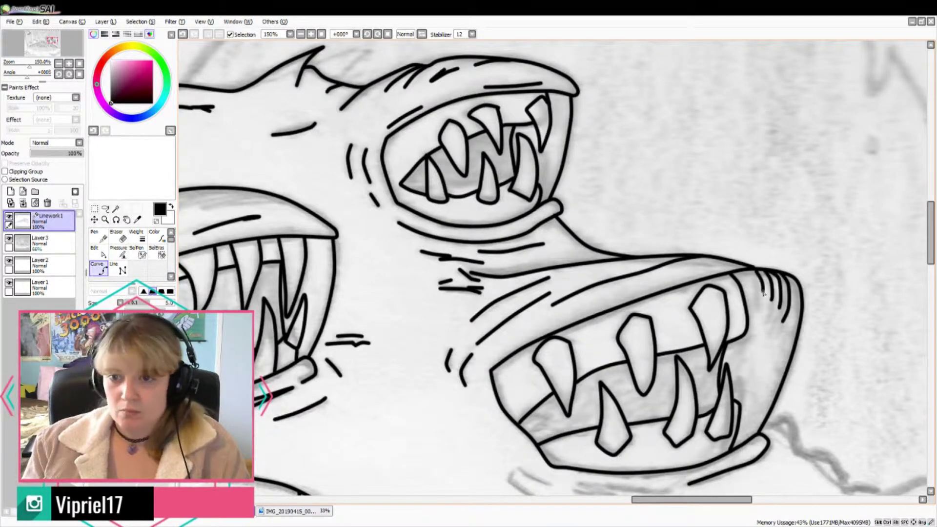
Step: Ink the bumpy ridge beyond the large right-hand mouth and the lip outlines of the small rightmost mouth over the sketch
{"action": "scroll", "coordinate": [748, 284], "scroll_direction": "down", "scroll_amount": 2}
{"action": "left_click_drag", "start_coordinate": [626, 468], "coordinate": [627, 325]}
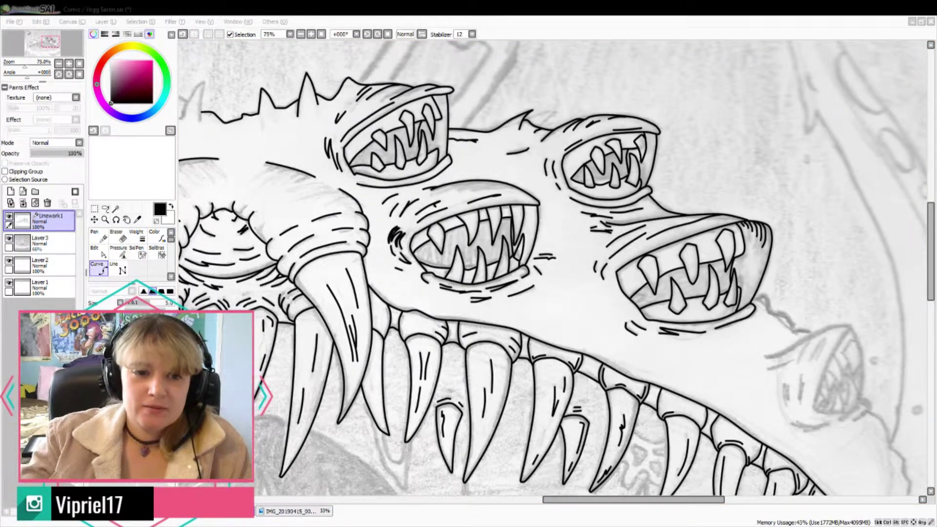
{"action": "scroll", "coordinate": [650, 239], "scroll_direction": "up", "scroll_amount": 2}
{"action": "left_click_drag", "start_coordinate": [683, 266], "coordinate": [736, 304]}
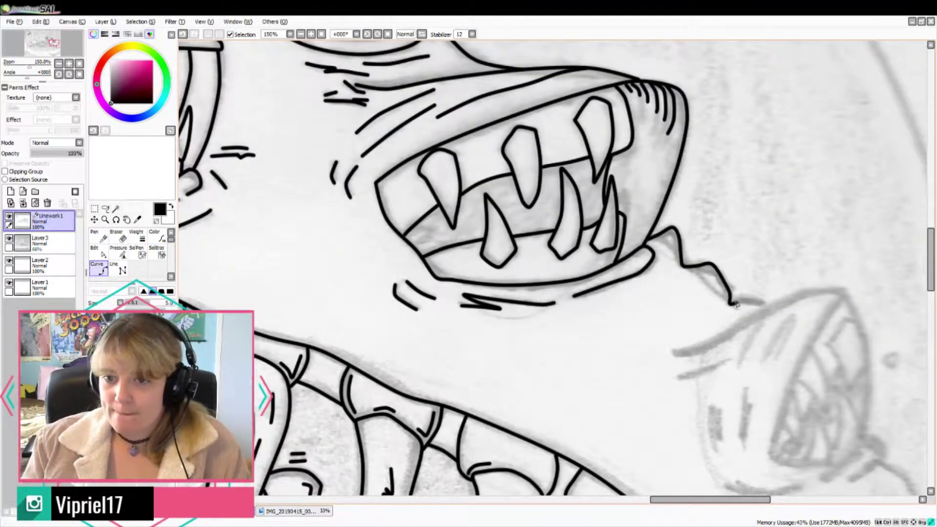
{"action": "mouse_move", "coordinate": [674, 352]}
{"action": "left_mouse_down"}
{"action": "mouse_move", "coordinate": [768, 308]}
{"action": "mouse_move", "coordinate": [844, 293]}
{"action": "mouse_move", "coordinate": [779, 462]}
{"action": "left_mouse_up"}
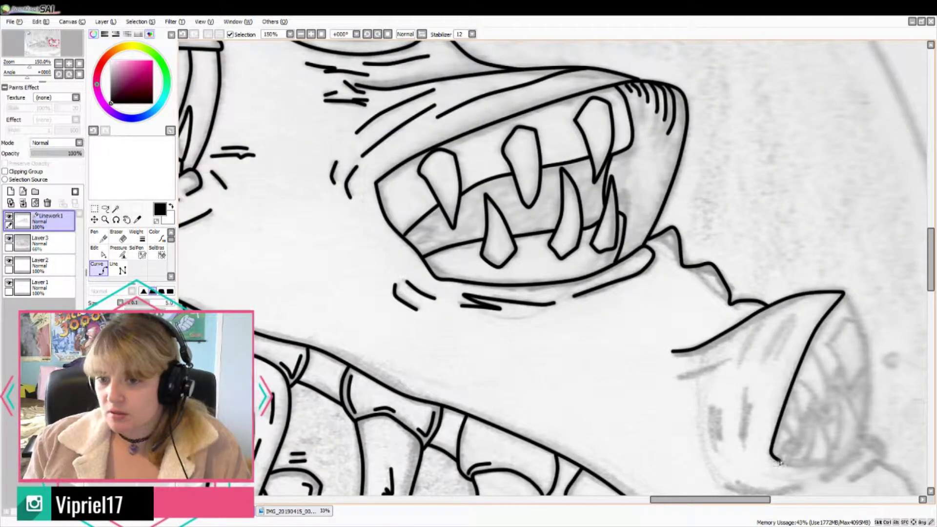
{"action": "scroll", "coordinate": [844, 465], "scroll_direction": "down", "scroll_amount": 3}
{"action": "left_click_drag", "start_coordinate": [821, 361], "coordinate": [876, 326]}
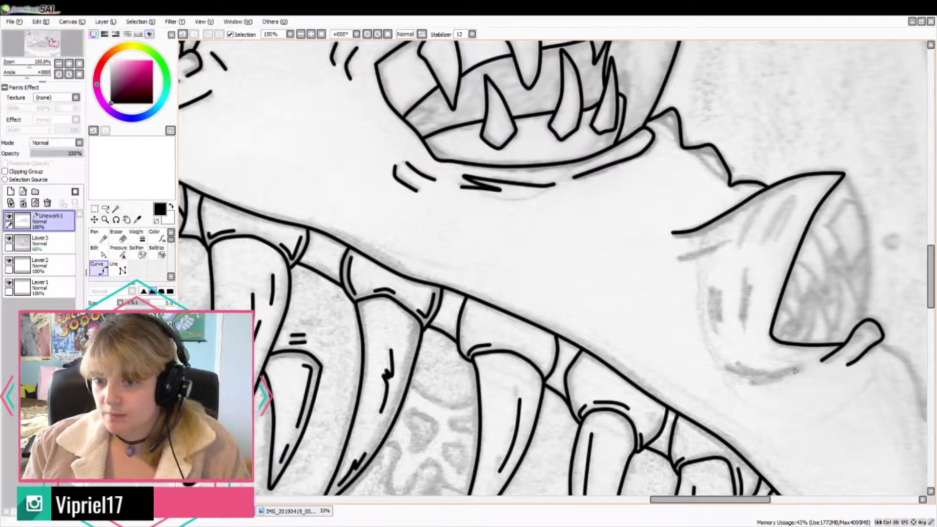
Step: Ink short crease lines beneath, behind and across the upper lid of the small rightmost mouth
{"action": "left_click_drag", "start_coordinate": [794, 371], "coordinate": [732, 362]}
{"action": "left_click_drag", "start_coordinate": [746, 269], "coordinate": [741, 311]}
{"action": "left_click_drag", "start_coordinate": [749, 284], "coordinate": [744, 328]}
{"action": "mouse_move", "coordinate": [720, 292]}
{"action": "left_mouse_down"}
{"action": "mouse_move", "coordinate": [712, 291]}
{"action": "mouse_move", "coordinate": [714, 331]}
{"action": "left_mouse_up"}
{"action": "mouse_move", "coordinate": [789, 205]}
{"action": "left_mouse_down"}
{"action": "mouse_move", "coordinate": [766, 240]}
{"action": "mouse_move", "coordinate": [776, 238]}
{"action": "left_mouse_up"}
{"action": "mouse_move", "coordinate": [766, 190]}
{"action": "left_mouse_down"}
{"action": "mouse_move", "coordinate": [742, 240]}
{"action": "mouse_move", "coordinate": [673, 257]}
{"action": "left_mouse_up"}
Step: Ink the interlocking teeth inside the small rightmost mouth and close its curved outer edge
{"action": "scroll", "coordinate": [649, 203], "scroll_direction": "right", "scroll_amount": 5}
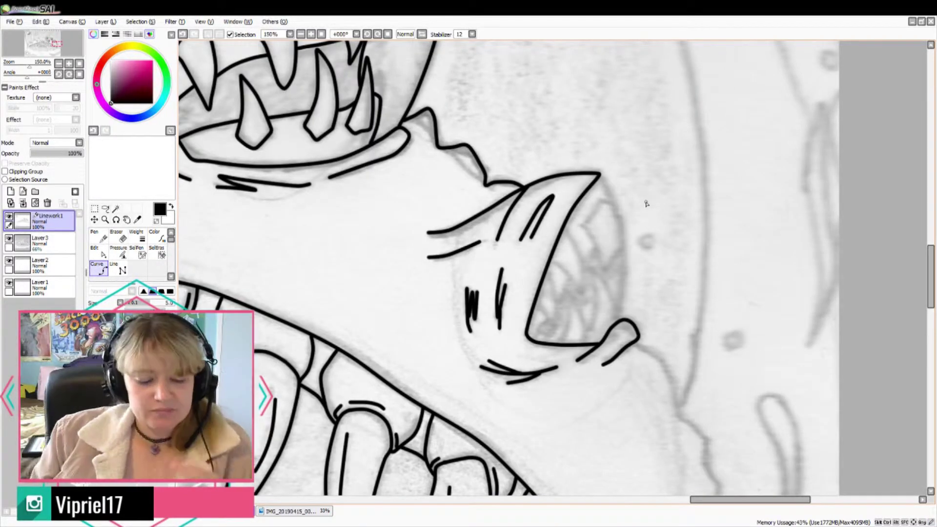
{"action": "mouse_move", "coordinate": [584, 225]}
{"action": "left_mouse_down"}
{"action": "mouse_move", "coordinate": [616, 254]}
{"action": "mouse_move", "coordinate": [595, 198]}
{"action": "left_mouse_up"}
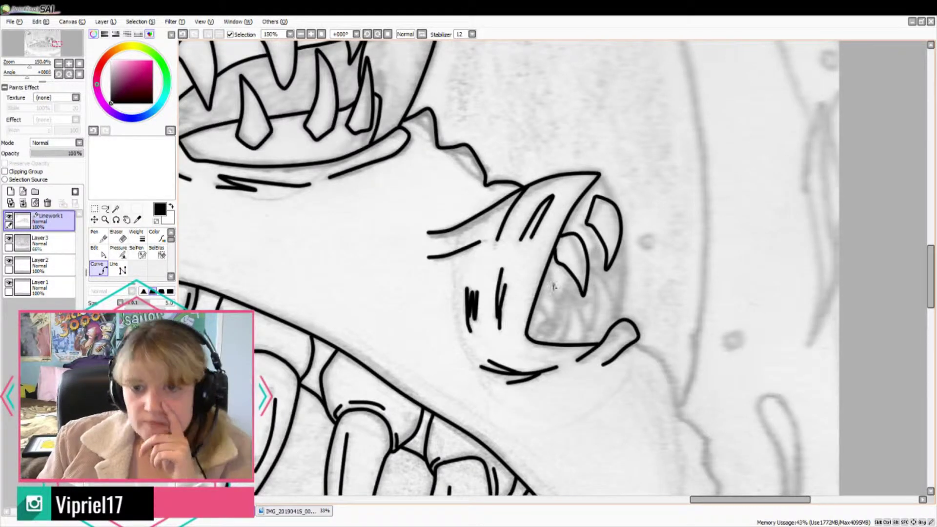
{"action": "mouse_move", "coordinate": [618, 322]}
{"action": "left_mouse_down"}
{"action": "mouse_move", "coordinate": [596, 271]}
{"action": "mouse_move", "coordinate": [584, 342]}
{"action": "left_mouse_up"}
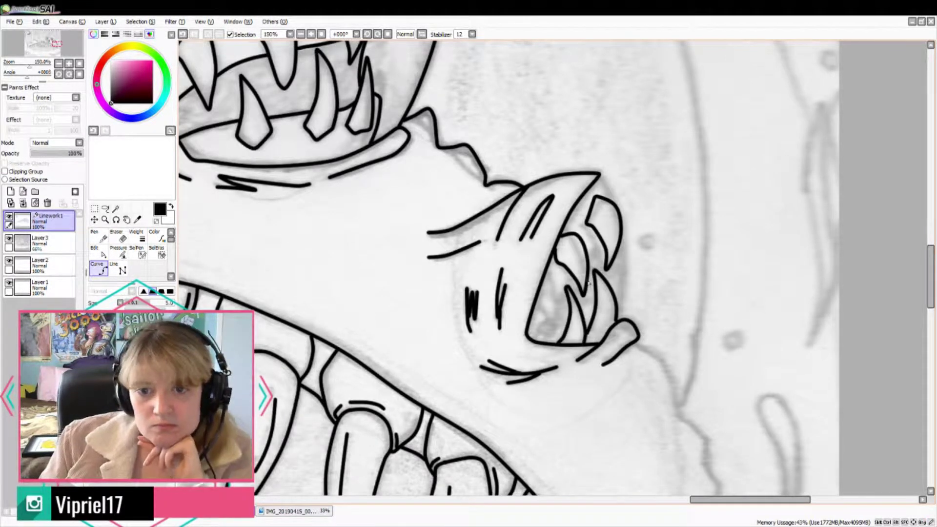
{"action": "left_click_drag", "start_coordinate": [561, 271], "coordinate": [536, 341]}
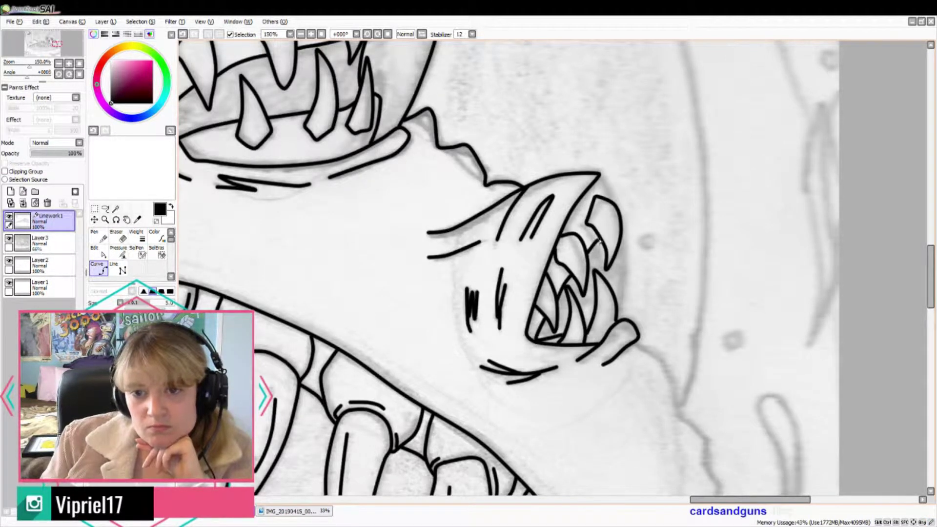
{"action": "left_click_drag", "start_coordinate": [626, 233], "coordinate": [621, 331]}
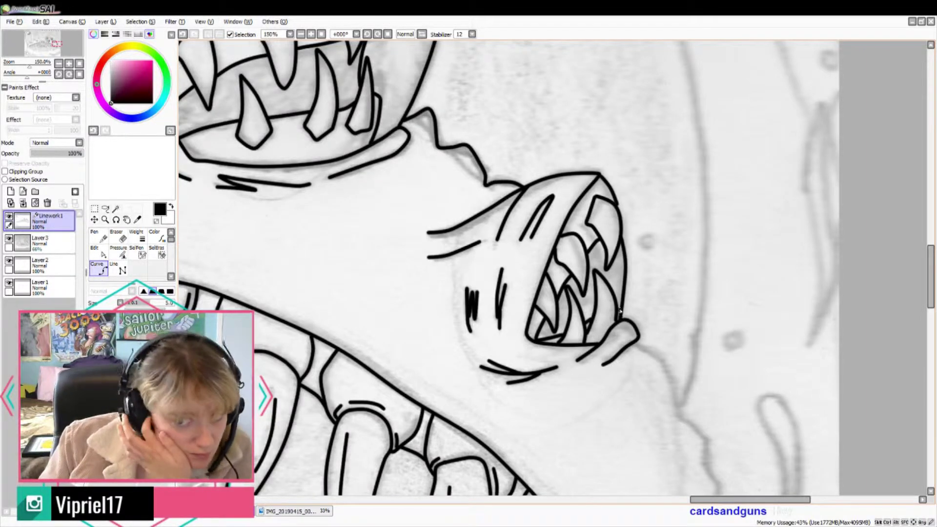
Step: Ink the uneven body contour descending from the small rightmost mouth, following the sketch
{"action": "scroll", "coordinate": [639, 288], "scroll_direction": "down", "scroll_amount": 3}
{"action": "mouse_move", "coordinate": [634, 187]}
{"action": "left_mouse_down"}
{"action": "mouse_move", "coordinate": [664, 210]}
{"action": "mouse_move", "coordinate": [703, 288]}
{"action": "mouse_move", "coordinate": [727, 439]}
{"action": "left_mouse_up"}
{"action": "scroll", "coordinate": [742, 427], "scroll_direction": "down", "scroll_amount": 3}
{"action": "scroll", "coordinate": [549, 180], "scroll_direction": "up", "scroll_amount": 3}
{"action": "left_click_drag", "start_coordinate": [457, 261], "coordinate": [531, 239]}
{"action": "left_click_drag", "start_coordinate": [517, 248], "coordinate": [580, 240]}
{"action": "left_click_drag", "start_coordinate": [552, 251], "coordinate": [614, 246]}
Step: Hide the Layer3 sketch to check the linework on its own, and show the sketch again
{"action": "scroll", "coordinate": [649, 263], "scroll_direction": "down", "scroll_amount": 4}
{"action": "left_click", "coordinate": [9, 238]}
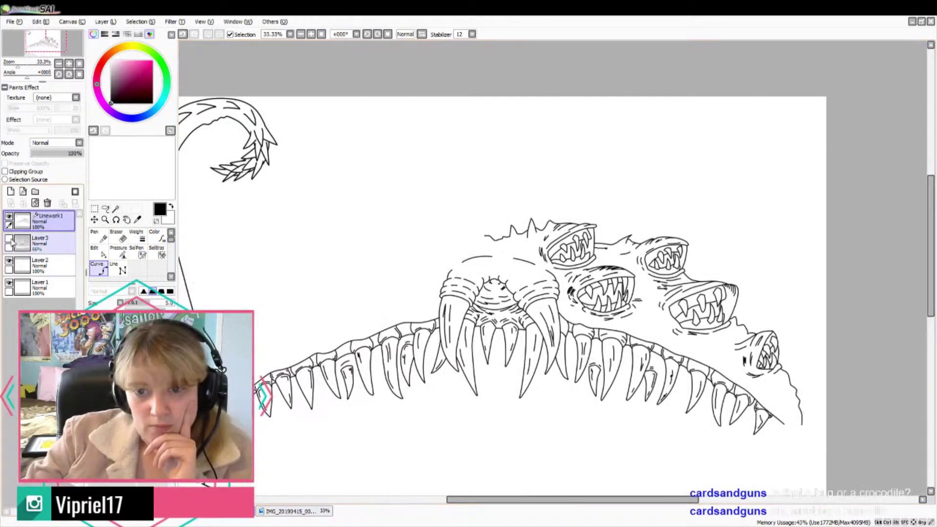
{"action": "left_click", "coordinate": [9, 238]}
Step: Ink the spiky ridge left of the head's centre and the top contour of the mouth it leads to
{"action": "scroll", "coordinate": [471, 228], "scroll_direction": "up", "scroll_amount": 4}
{"action": "left_click_drag", "start_coordinate": [540, 226], "coordinate": [564, 266]}
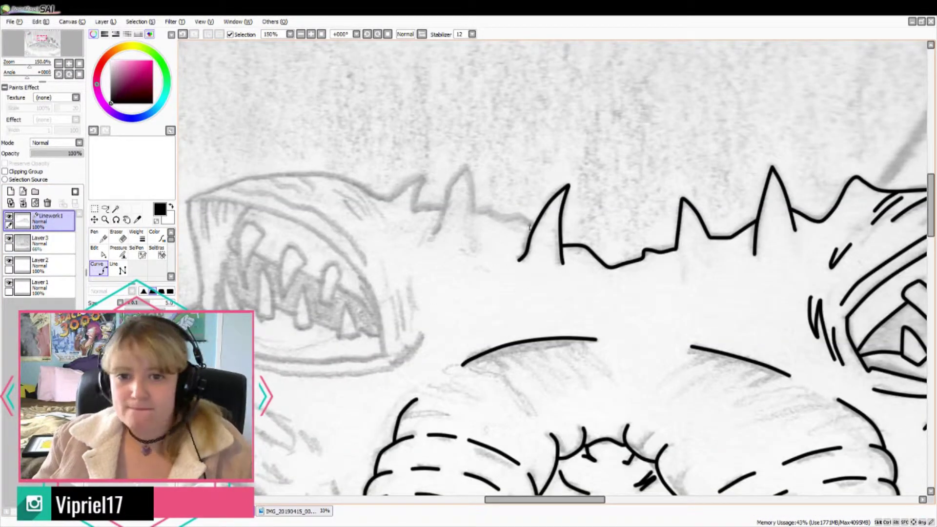
{"action": "mouse_move", "coordinate": [450, 190]}
{"action": "left_mouse_down"}
{"action": "mouse_move", "coordinate": [414, 208]}
{"action": "mouse_move", "coordinate": [389, 199]}
{"action": "left_mouse_up"}
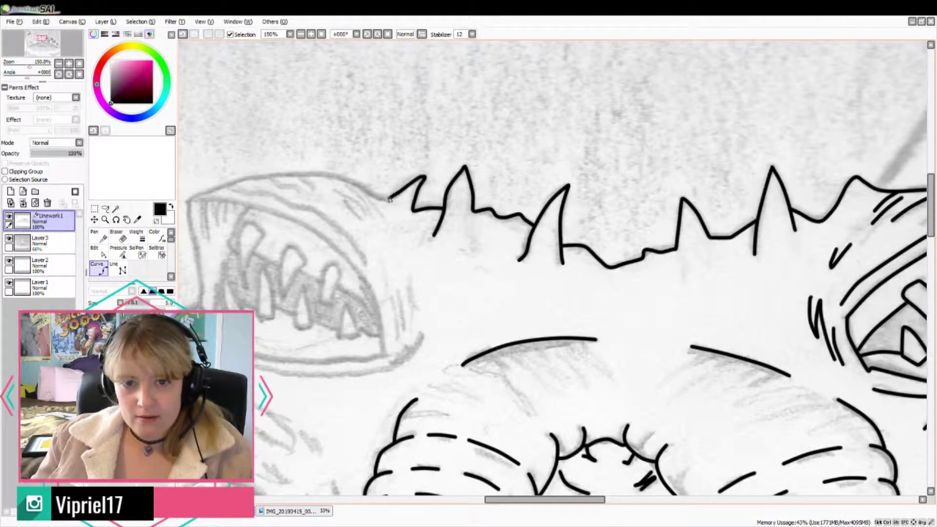
{"action": "left_click", "coordinate": [339, 179]}
{"action": "left_click", "coordinate": [280, 175]}
{"action": "double_click", "coordinate": [189, 202]}
Step: Ink the opening and the thick lower lip of the mouth beside the spiky ridge
{"action": "left_click_drag", "start_coordinate": [189, 202], "coordinate": [458, 186]}
{"action": "scroll", "coordinate": [458, 186], "scroll_direction": "up", "scroll_amount": 1}
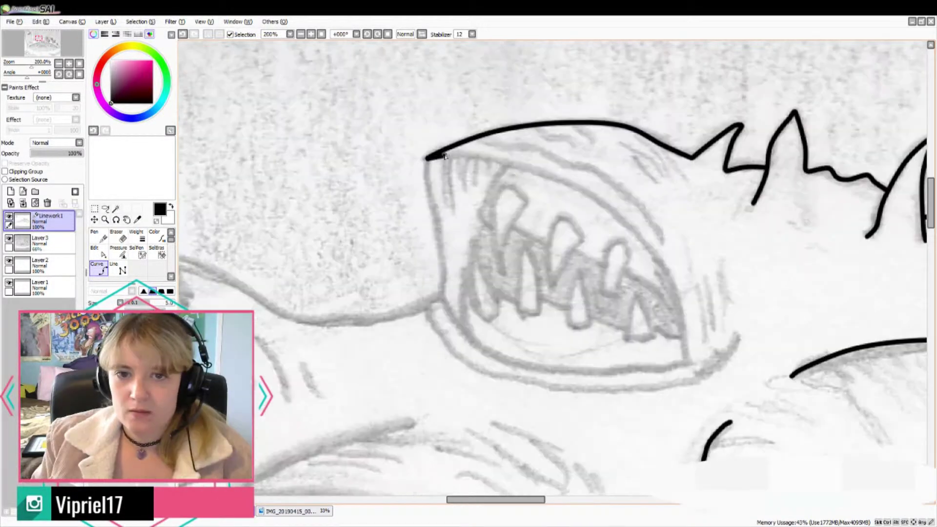
{"action": "left_click", "coordinate": [429, 157]}
{"action": "left_click", "coordinate": [566, 181]}
{"action": "mouse_move", "coordinate": [646, 244]}
{"action": "left_mouse_down"}
{"action": "mouse_move", "coordinate": [588, 370]}
{"action": "mouse_move", "coordinate": [438, 299]}
{"action": "mouse_move", "coordinate": [532, 391]}
{"action": "mouse_move", "coordinate": [696, 383]}
{"action": "left_mouse_up"}
{"action": "key", "text": "ctrl+z"}
{"action": "double_click", "coordinate": [703, 376]}
Step: Ink short parallel creases behind the mouth's inner corner and a wavy fold along its upper lip
{"action": "left_click", "coordinate": [697, 287]}
{"action": "double_click", "coordinate": [706, 343]}
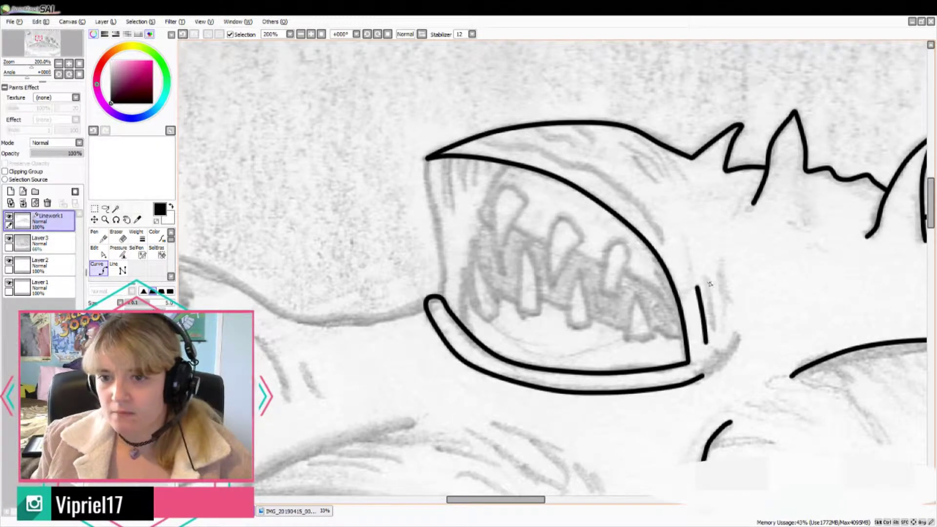
{"action": "left_click", "coordinate": [708, 281]}
{"action": "double_click", "coordinate": [716, 332]}
{"action": "left_click", "coordinate": [717, 279]}
{"action": "double_click", "coordinate": [725, 315]}
{"action": "left_click_drag", "start_coordinate": [724, 258], "coordinate": [732, 304]}
{"action": "mouse_move", "coordinate": [475, 139]}
{"action": "left_mouse_down"}
{"action": "mouse_move", "coordinate": [589, 173]}
{"action": "mouse_move", "coordinate": [663, 239]}
{"action": "left_mouse_up"}
Step: Ink the upper and lower teeth inside this mouth, including the thin tooth edge at the front
{"action": "mouse_move", "coordinate": [518, 193]}
{"action": "left_mouse_down"}
{"action": "mouse_move", "coordinate": [512, 188]}
{"action": "mouse_move", "coordinate": [503, 275]}
{"action": "left_mouse_up"}
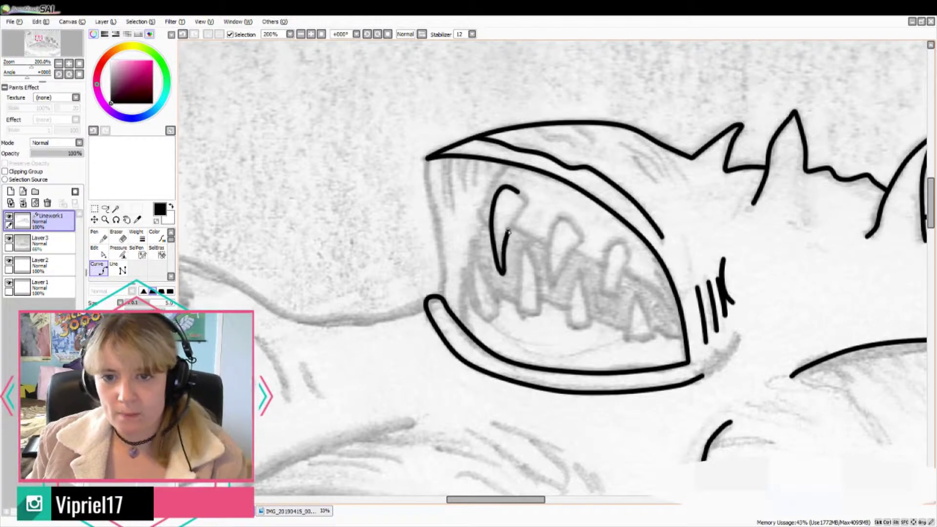
{"action": "left_click_drag", "start_coordinate": [510, 187], "coordinate": [503, 271]}
{"action": "mouse_move", "coordinate": [472, 304]}
{"action": "left_mouse_down"}
{"action": "mouse_move", "coordinate": [474, 236]}
{"action": "mouse_move", "coordinate": [498, 302]}
{"action": "left_mouse_up"}
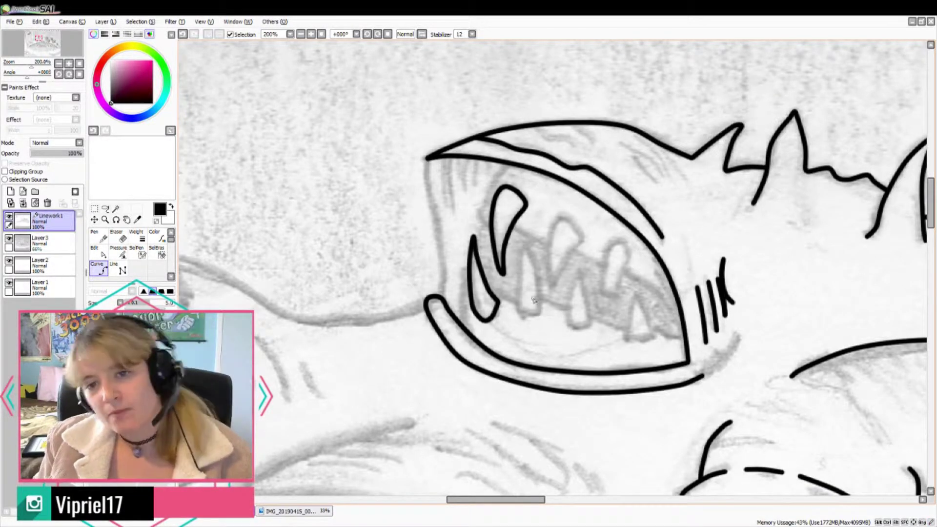
{"action": "mouse_move", "coordinate": [532, 259]}
{"action": "left_mouse_down"}
{"action": "mouse_move", "coordinate": [515, 315]}
{"action": "mouse_move", "coordinate": [524, 244]}
{"action": "left_mouse_up"}
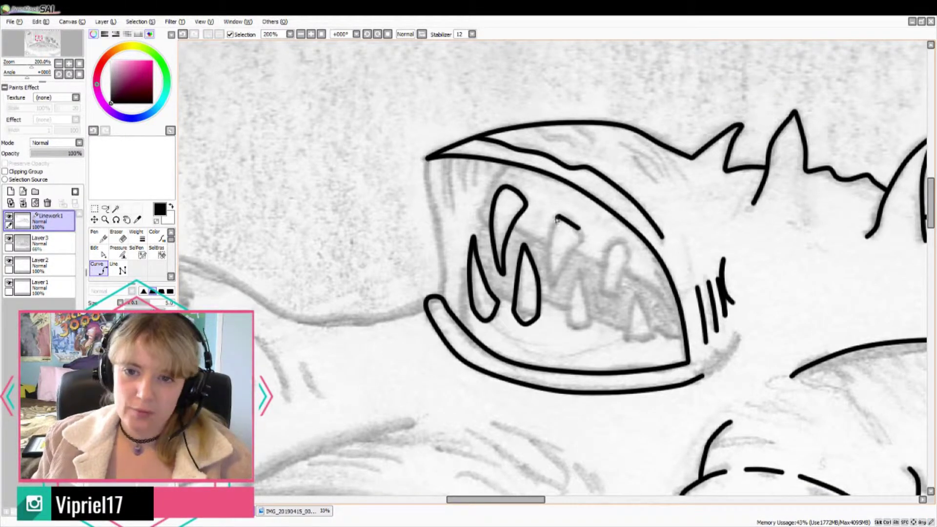
{"action": "mouse_move", "coordinate": [560, 218]}
{"action": "left_mouse_down"}
{"action": "mouse_move", "coordinate": [550, 293]}
{"action": "mouse_move", "coordinate": [582, 233]}
{"action": "left_mouse_up"}
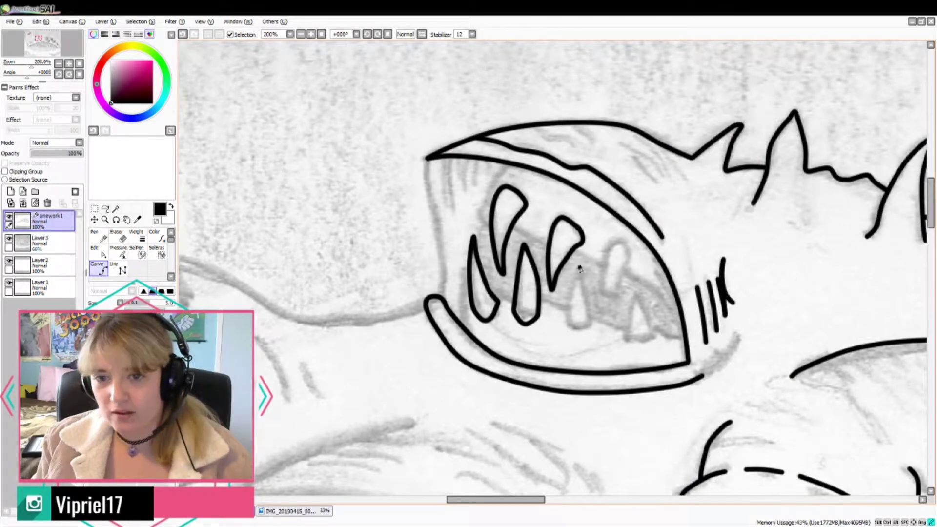
{"action": "mouse_move", "coordinate": [580, 269]}
{"action": "left_mouse_down"}
{"action": "mouse_move", "coordinate": [572, 336]}
{"action": "mouse_move", "coordinate": [582, 274]}
{"action": "mouse_move", "coordinate": [630, 261]}
{"action": "left_mouse_up"}
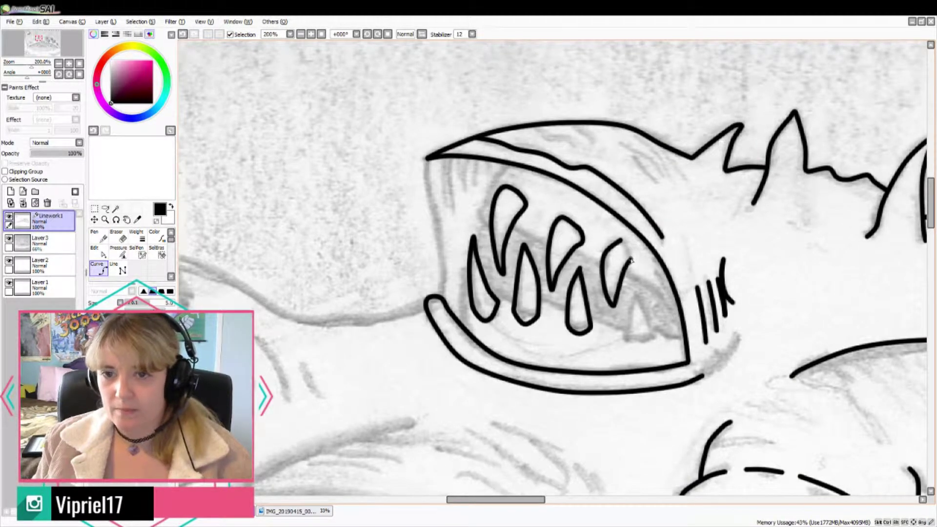
{"action": "left_click_drag", "start_coordinate": [628, 332], "coordinate": [639, 303]}
{"action": "left_click_drag", "start_coordinate": [463, 279], "coordinate": [489, 288]}
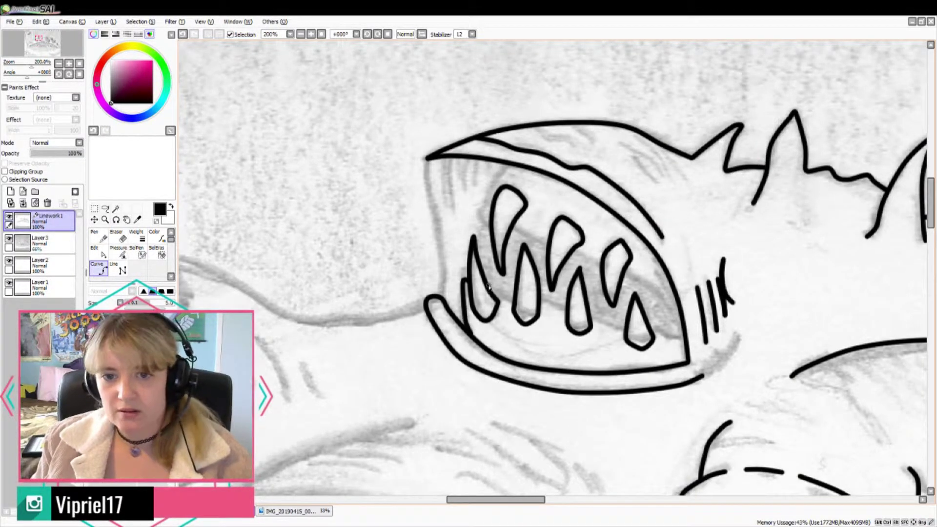
Step: Ink the gum lines between the teeth, the mouth's front edge and the hatching under its upper lip
{"action": "mouse_move", "coordinate": [505, 166]}
{"action": "left_mouse_down"}
{"action": "mouse_move", "coordinate": [488, 225]}
{"action": "mouse_move", "coordinate": [605, 268]}
{"action": "mouse_move", "coordinate": [680, 315]}
{"action": "left_mouse_up"}
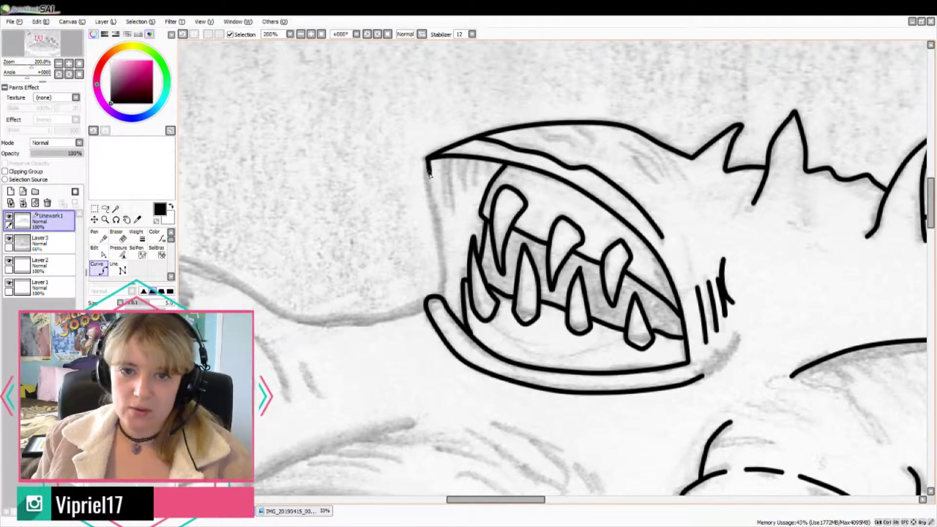
{"action": "left_click_drag", "start_coordinate": [429, 176], "coordinate": [459, 271]}
{"action": "left_click_drag", "start_coordinate": [447, 159], "coordinate": [453, 210]}
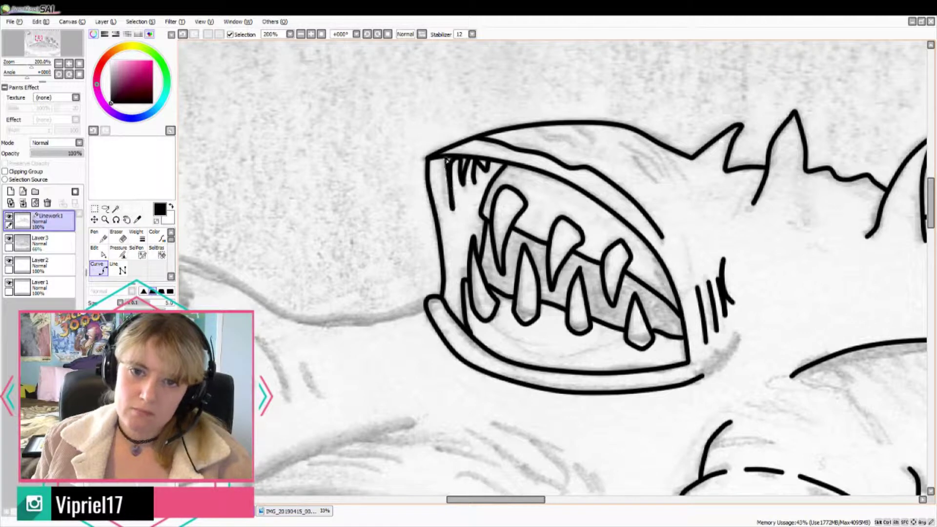
Step: Ink wrinkles across the upper lip and ridge, and finish the crease at the lower lip's inner corner
{"action": "left_click_drag", "start_coordinate": [640, 136], "coordinate": [669, 177]}
{"action": "mouse_move", "coordinate": [623, 143]}
{"action": "left_mouse_down"}
{"action": "mouse_move", "coordinate": [656, 171]}
{"action": "mouse_move", "coordinate": [658, 184]}
{"action": "left_mouse_up"}
{"action": "left_click_drag", "start_coordinate": [662, 155], "coordinate": [679, 169]}
{"action": "left_click_drag", "start_coordinate": [537, 129], "coordinate": [578, 148]}
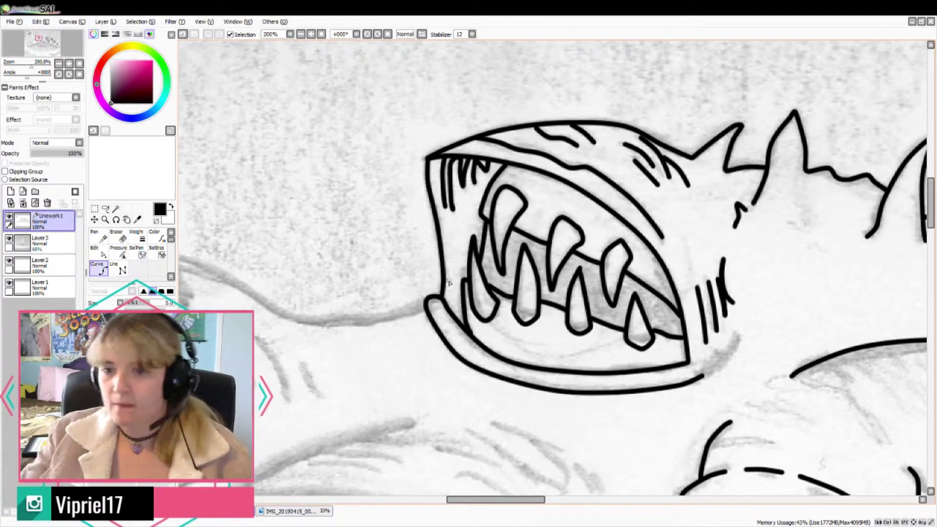
{"action": "left_click_drag", "start_coordinate": [737, 337], "coordinate": [701, 379]}
Step: Ink the spined back contour leading to the next mouth on the left, plus its opening and lower lip
{"action": "scroll", "coordinate": [543, 360], "scroll_direction": "down", "scroll_amount": 3}
{"action": "left_click_drag", "start_coordinate": [430, 373], "coordinate": [457, 291]}
{"action": "scroll", "coordinate": [456, 291], "scroll_direction": "up", "scroll_amount": 2}
{"action": "mouse_move", "coordinate": [649, 172]}
{"action": "left_mouse_down"}
{"action": "mouse_move", "coordinate": [642, 184]}
{"action": "mouse_move", "coordinate": [590, 187]}
{"action": "mouse_move", "coordinate": [505, 162]}
{"action": "mouse_move", "coordinate": [366, 155]}
{"action": "mouse_move", "coordinate": [289, 205]}
{"action": "mouse_move", "coordinate": [316, 301]}
{"action": "left_mouse_up"}
{"action": "mouse_move", "coordinate": [326, 171]}
{"action": "left_mouse_down"}
{"action": "mouse_move", "coordinate": [488, 260]}
{"action": "mouse_move", "coordinate": [409, 319]}
{"action": "mouse_move", "coordinate": [312, 305]}
{"action": "mouse_move", "coordinate": [393, 339]}
{"action": "mouse_move", "coordinate": [459, 322]}
{"action": "left_mouse_up"}
Step: Ink three creases behind this mouth and the fold lines along its upper lip
{"action": "left_click_drag", "start_coordinate": [554, 215], "coordinate": [568, 240]}
{"action": "left_click_drag", "start_coordinate": [518, 196], "coordinate": [541, 242]}
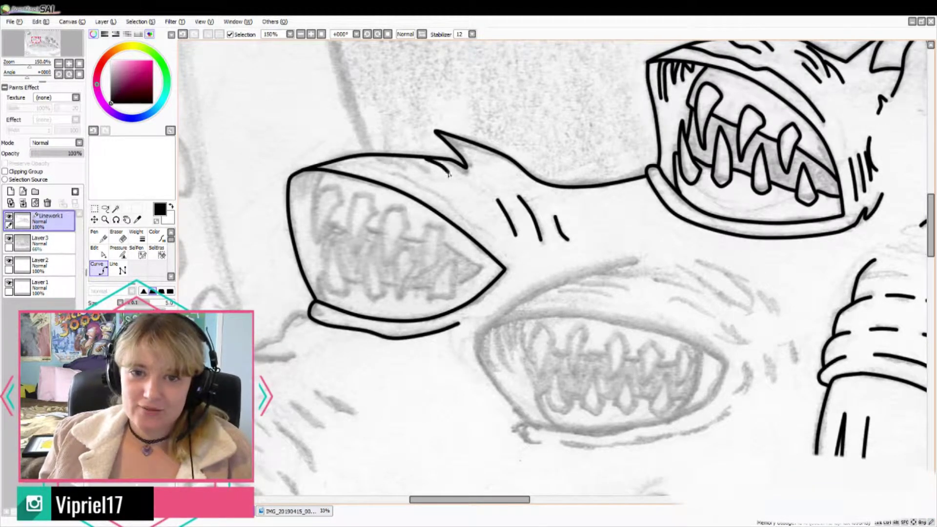
{"action": "left_click_drag", "start_coordinate": [344, 159], "coordinate": [483, 231]}
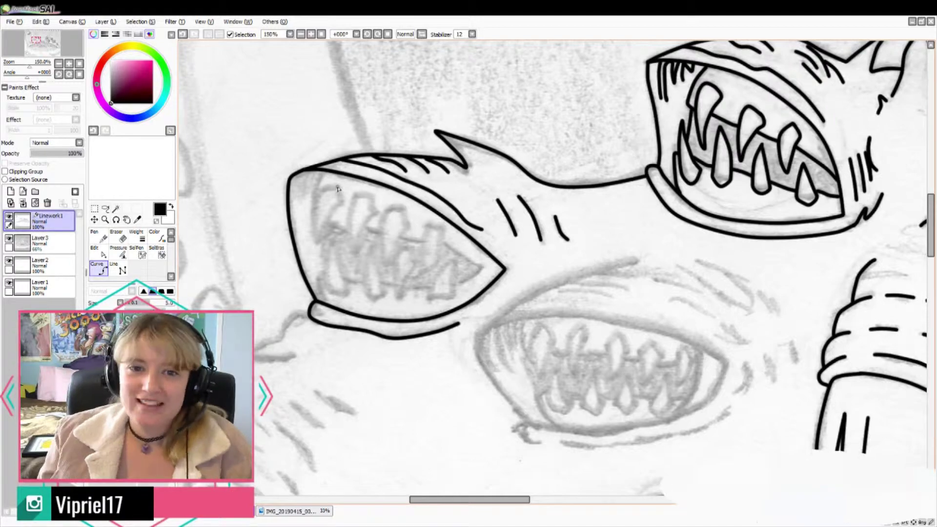
Step: Ink three upper teeth and the first lower tooth at the front of this mouth
{"action": "scroll", "coordinate": [334, 228], "scroll_direction": "up", "scroll_amount": 2}
{"action": "mouse_move", "coordinate": [340, 140]}
{"action": "left_mouse_down"}
{"action": "mouse_move", "coordinate": [299, 164]}
{"action": "mouse_move", "coordinate": [347, 170]}
{"action": "mouse_move", "coordinate": [340, 141]}
{"action": "left_mouse_up"}
{"action": "mouse_move", "coordinate": [330, 252]}
{"action": "left_mouse_down"}
{"action": "mouse_move", "coordinate": [323, 273]}
{"action": "mouse_move", "coordinate": [358, 361]}
{"action": "mouse_move", "coordinate": [331, 253]}
{"action": "left_mouse_up"}
{"action": "mouse_move", "coordinate": [410, 158]}
{"action": "left_mouse_down"}
{"action": "mouse_move", "coordinate": [371, 159]}
{"action": "mouse_move", "coordinate": [375, 276]}
{"action": "mouse_move", "coordinate": [417, 195]}
{"action": "mouse_move", "coordinate": [410, 159]}
{"action": "left_mouse_up"}
{"action": "mouse_move", "coordinate": [476, 188]}
{"action": "left_mouse_down"}
{"action": "mouse_move", "coordinate": [437, 310]}
{"action": "mouse_move", "coordinate": [468, 183]}
{"action": "left_mouse_up"}
Step: Ink the second lower tooth and the small partial tooth at the mouth's front lower corner
{"action": "left_click_drag", "start_coordinate": [395, 358], "coordinate": [419, 370]}
{"action": "left_click", "coordinate": [417, 370]}
{"action": "left_click", "coordinate": [437, 347]}
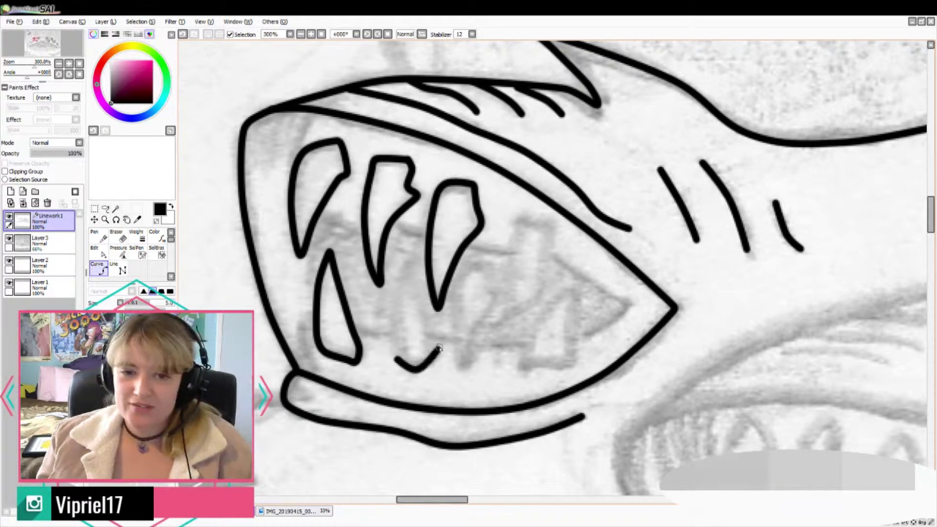
{"action": "left_click", "coordinate": [430, 329]}
{"action": "left_click", "coordinate": [414, 252]}
{"action": "double_click", "coordinate": [397, 358]}
{"action": "left_click_drag", "start_coordinate": [306, 323], "coordinate": [321, 378]}
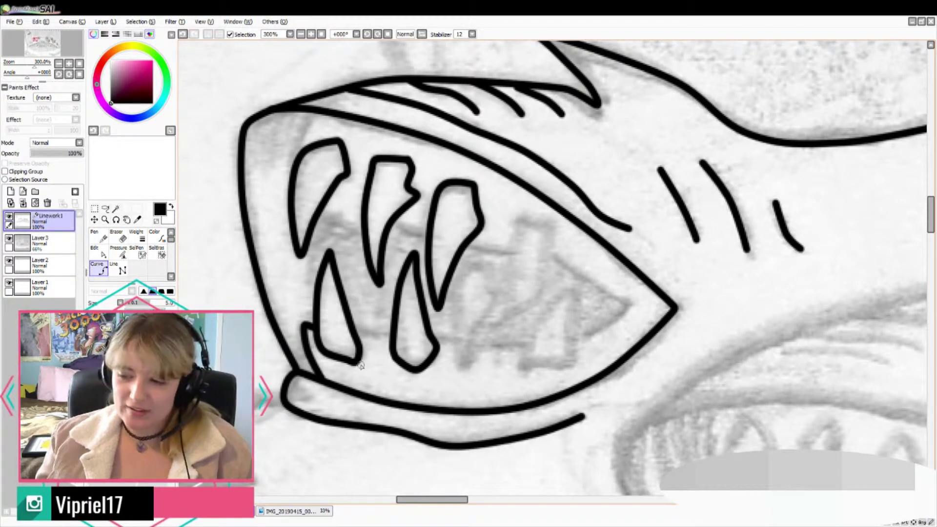
Step: Ink the remaining upper and lower teeth and the gum lines joining them inside this mouth
{"action": "left_click_drag", "start_coordinate": [312, 112], "coordinate": [294, 151]}
{"action": "left_click_drag", "start_coordinate": [320, 215], "coordinate": [427, 234]}
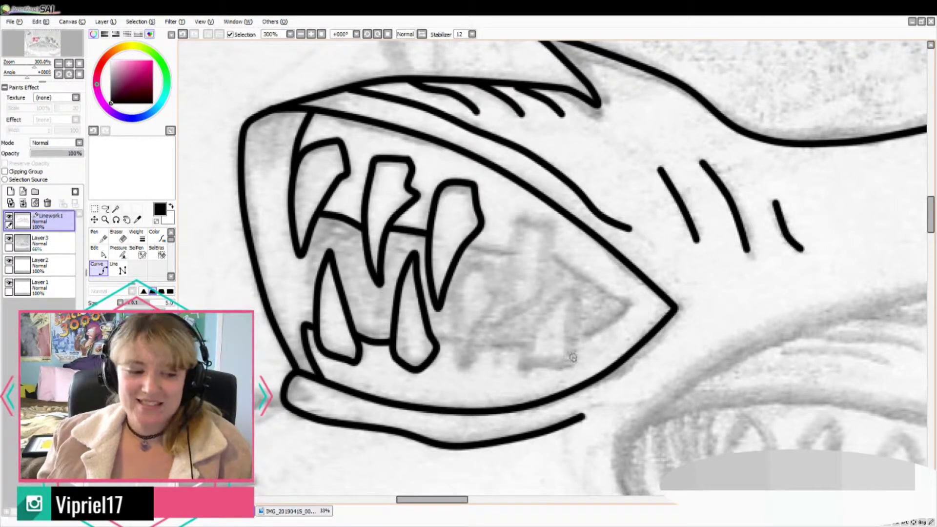
{"action": "mouse_move", "coordinate": [526, 361]}
{"action": "left_mouse_down"}
{"action": "mouse_move", "coordinate": [577, 324]}
{"action": "mouse_move", "coordinate": [543, 345]}
{"action": "left_mouse_up"}
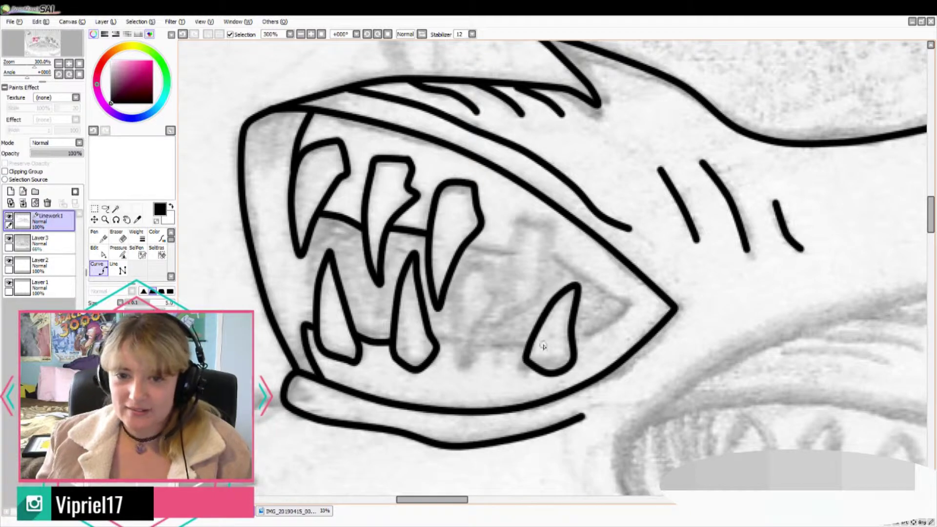
{"action": "mouse_move", "coordinate": [518, 226]}
{"action": "left_mouse_down"}
{"action": "mouse_move", "coordinate": [531, 285]}
{"action": "mouse_move", "coordinate": [510, 241]}
{"action": "mouse_move", "coordinate": [516, 226]}
{"action": "left_mouse_up"}
{"action": "left_click_drag", "start_coordinate": [470, 243], "coordinate": [506, 247]}
{"action": "mouse_move", "coordinate": [550, 254]}
{"action": "left_mouse_down"}
{"action": "mouse_move", "coordinate": [600, 276]}
{"action": "mouse_move", "coordinate": [577, 337]}
{"action": "left_mouse_up"}
{"action": "mouse_move", "coordinate": [454, 367]}
{"action": "left_mouse_down"}
{"action": "mouse_move", "coordinate": [490, 364]}
{"action": "mouse_move", "coordinate": [454, 369]}
{"action": "left_mouse_up"}
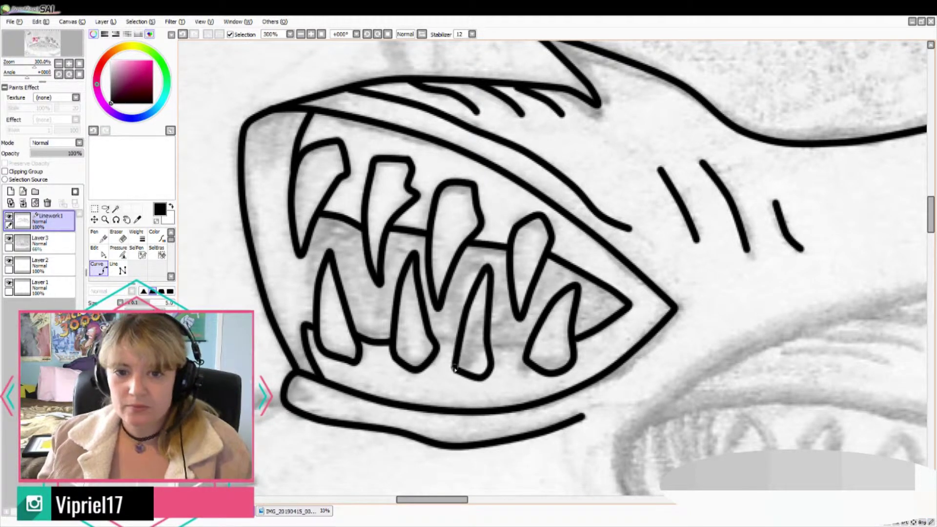
{"action": "left_click", "coordinate": [490, 347]}
{"action": "double_click", "coordinate": [529, 346]}
{"action": "left_click", "coordinate": [322, 217]}
{"action": "double_click", "coordinate": [334, 255]}
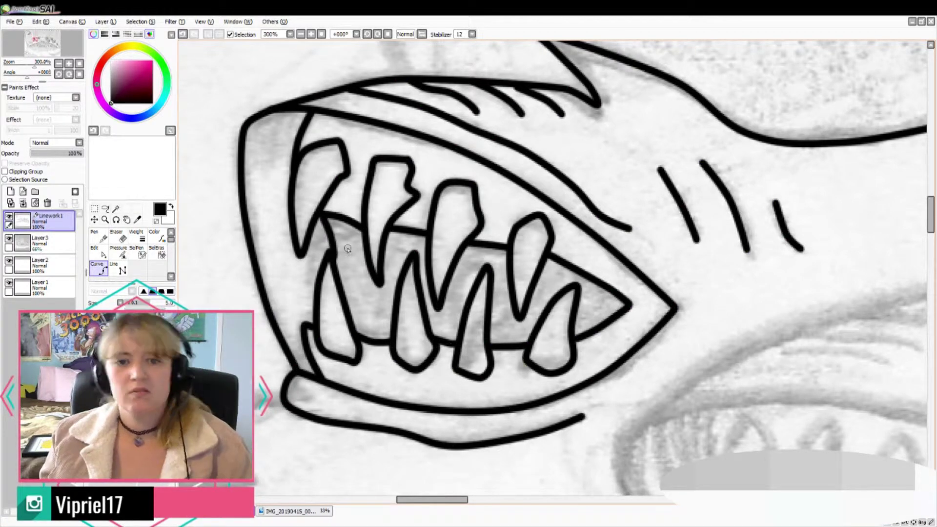
Step: Ink the uneven contour from the finished mouth's lower lip down to the top of the large leftmost mouth, with its branching folds
{"action": "scroll", "coordinate": [347, 248], "scroll_direction": "down", "scroll_amount": 2}
{"action": "left_click_drag", "start_coordinate": [419, 337], "coordinate": [582, 245]}
{"action": "double_click", "coordinate": [516, 280]}
{"action": "left_click", "coordinate": [566, 281]}
{"action": "left_click", "coordinate": [514, 282]}
{"action": "left_click", "coordinate": [458, 289]}
{"action": "double_click", "coordinate": [404, 290]}
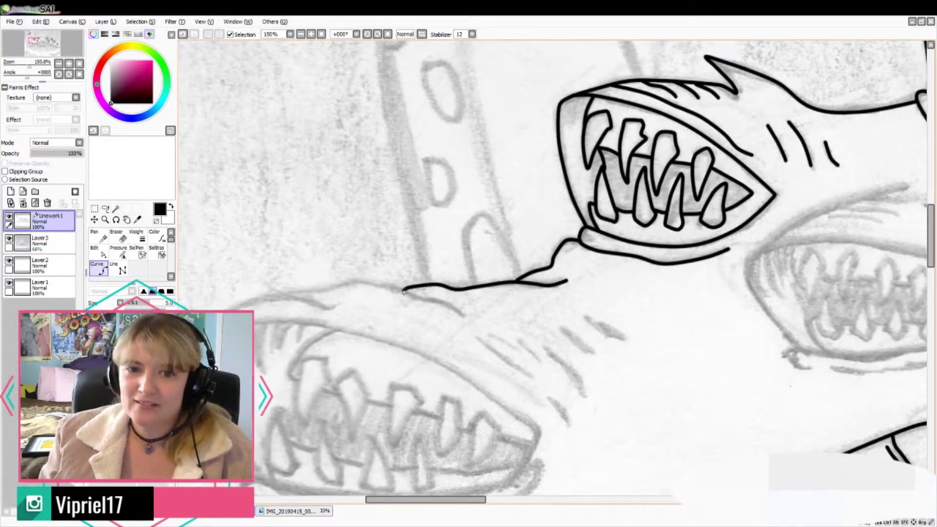
{"action": "left_click", "coordinate": [463, 316]}
{"action": "left_click", "coordinate": [410, 296]}
{"action": "left_click", "coordinate": [364, 283]}
{"action": "left_click_drag", "start_coordinate": [320, 306], "coordinate": [237, 309]}
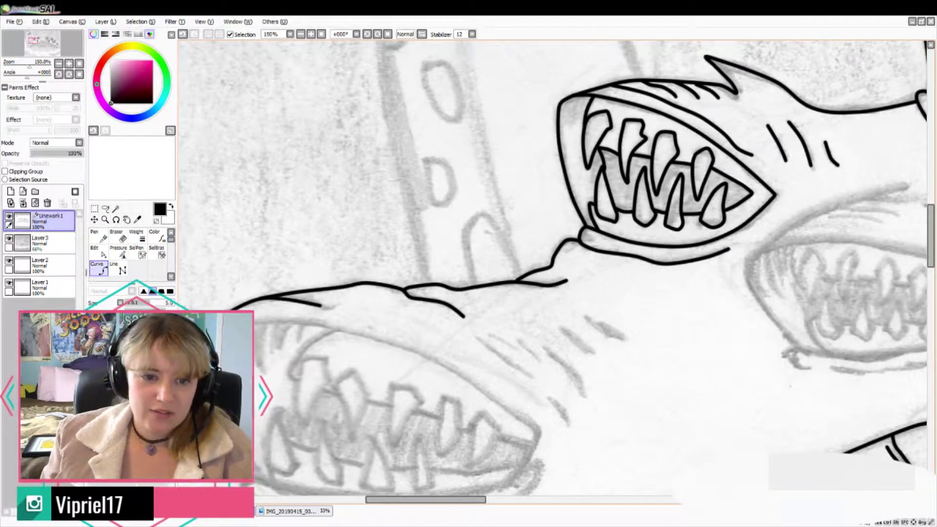
Step: Ink the opening and lower lip of the large leftmost mouth and the creases starting at its inner corner
{"action": "mouse_move", "coordinate": [202, 344]}
{"action": "left_mouse_down"}
{"action": "mouse_move", "coordinate": [326, 328]}
{"action": "mouse_move", "coordinate": [536, 430]}
{"action": "mouse_move", "coordinate": [498, 485]}
{"action": "left_mouse_up"}
{"action": "scroll", "coordinate": [492, 362], "scroll_direction": "down", "scroll_amount": 3}
{"action": "mouse_move", "coordinate": [510, 361]}
{"action": "left_mouse_down"}
{"action": "mouse_move", "coordinate": [334, 372]}
{"action": "mouse_move", "coordinate": [254, 350]}
{"action": "left_mouse_up"}
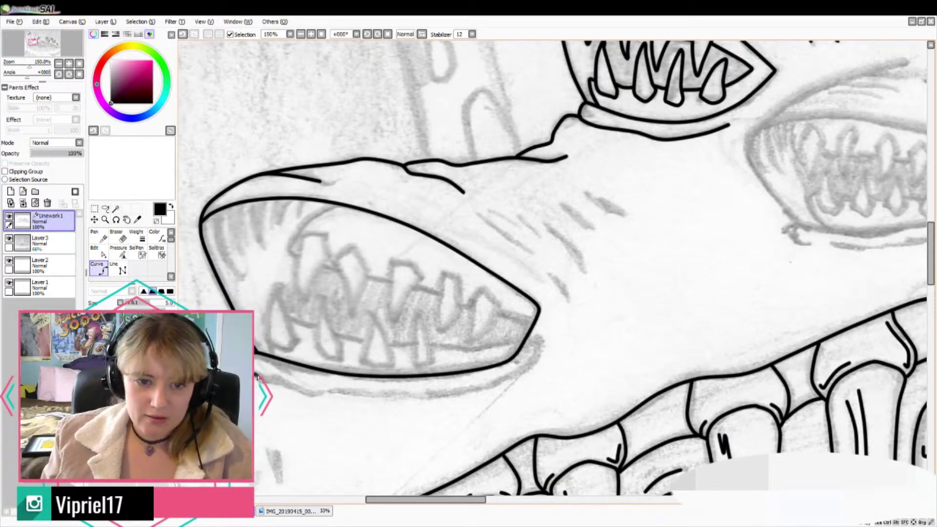
{"action": "mouse_move", "coordinate": [282, 385]}
{"action": "left_mouse_down"}
{"action": "mouse_move", "coordinate": [409, 398]}
{"action": "mouse_move", "coordinate": [540, 358]}
{"action": "left_mouse_up"}
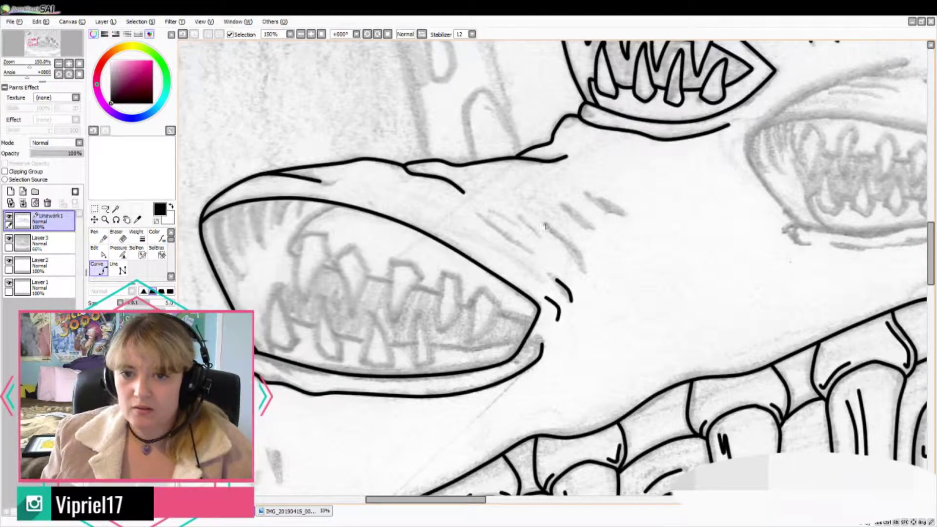
Step: Ink the remaining short crease marks on the skin behind the large mouth's inner corner
{"action": "left_click_drag", "start_coordinate": [545, 225], "coordinate": [588, 275]}
{"action": "left_click_drag", "start_coordinate": [562, 205], "coordinate": [591, 227]}
{"action": "left_click_drag", "start_coordinate": [587, 192], "coordinate": [624, 214]}
{"action": "mouse_move", "coordinate": [483, 217]}
{"action": "left_mouse_down"}
{"action": "mouse_move", "coordinate": [535, 256]}
{"action": "mouse_move", "coordinate": [518, 229]}
{"action": "left_mouse_up"}
{"action": "left_click_drag", "start_coordinate": [517, 229], "coordinate": [640, 178]}
Step: Ink the first two lower teeth and the first three upper teeth inside the large mouth
{"action": "mouse_move", "coordinate": [390, 290]}
{"action": "left_mouse_down"}
{"action": "mouse_move", "coordinate": [409, 266]}
{"action": "mouse_move", "coordinate": [389, 282]}
{"action": "mouse_move", "coordinate": [390, 294]}
{"action": "left_mouse_up"}
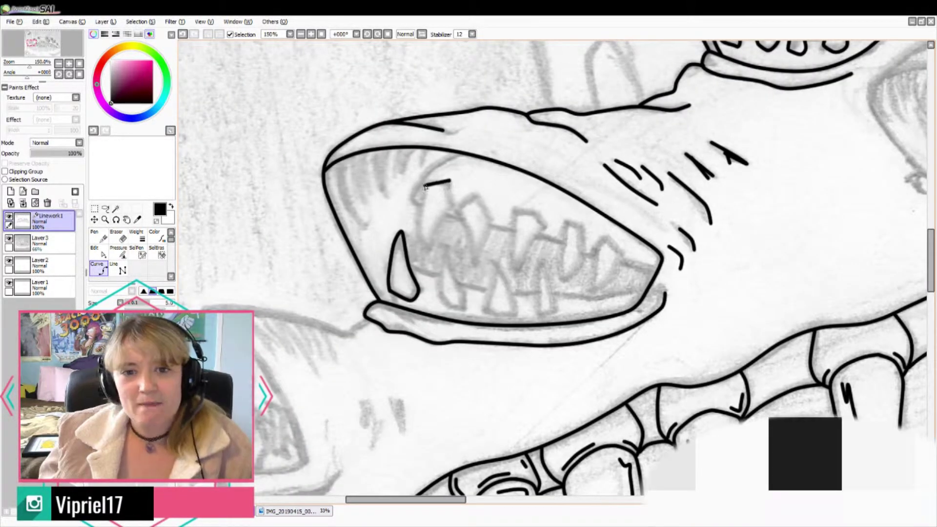
{"action": "mouse_move", "coordinate": [445, 180]}
{"action": "left_mouse_down"}
{"action": "mouse_move", "coordinate": [427, 253]}
{"action": "mouse_move", "coordinate": [451, 180]}
{"action": "left_mouse_up"}
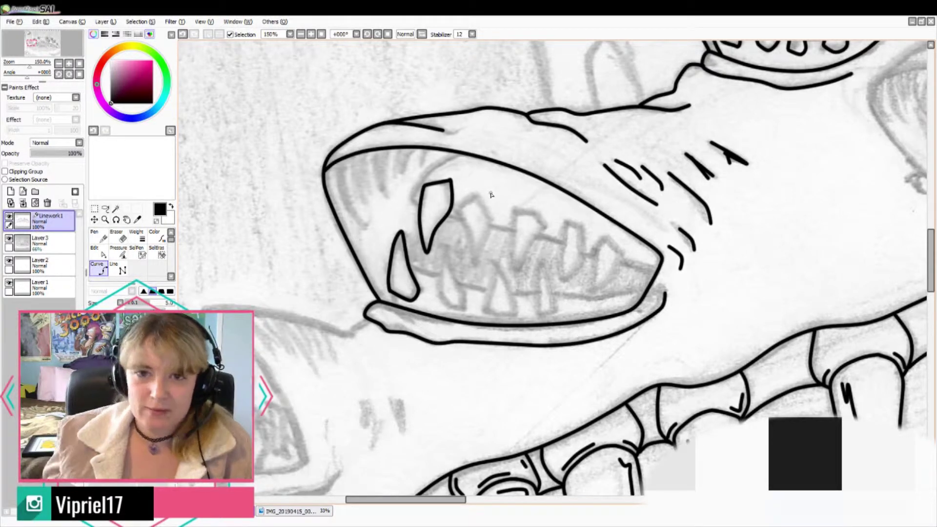
{"action": "mouse_move", "coordinate": [445, 241]}
{"action": "left_mouse_down"}
{"action": "mouse_move", "coordinate": [438, 299]}
{"action": "mouse_move", "coordinate": [463, 296]}
{"action": "left_mouse_up"}
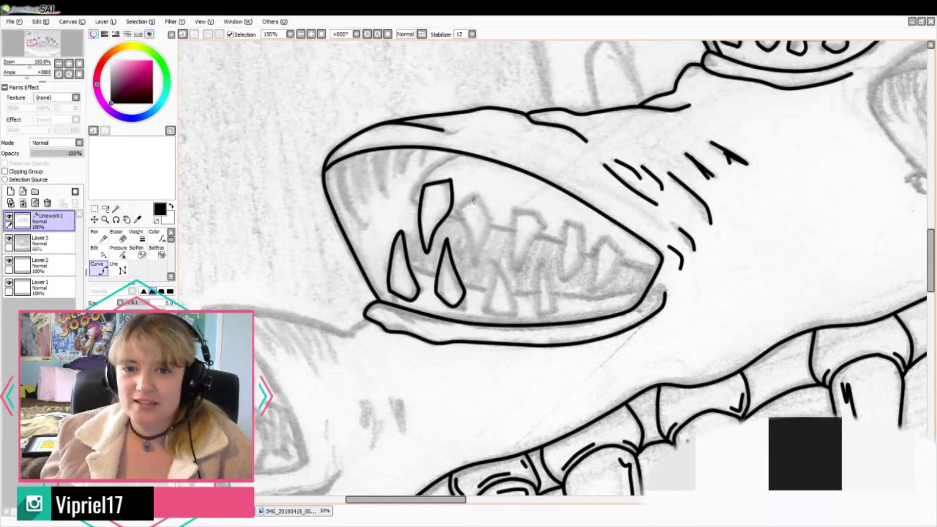
{"action": "mouse_move", "coordinate": [537, 207]}
{"action": "left_mouse_down"}
{"action": "mouse_move", "coordinate": [515, 266]}
{"action": "mouse_move", "coordinate": [536, 207]}
{"action": "left_mouse_up"}
Step: Ink the gum lines joining the large mouth's front teeth and the curved front edge of its upper gum
{"action": "scroll", "coordinate": [552, 217], "scroll_direction": "up", "scroll_amount": 3}
{"action": "left_click_drag", "start_coordinate": [281, 213], "coordinate": [316, 220]}
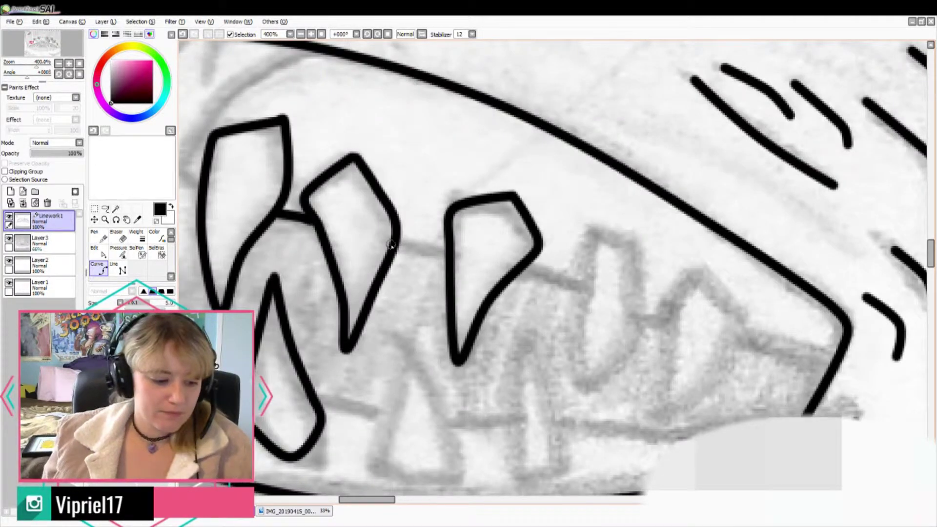
{"action": "left_click_drag", "start_coordinate": [396, 242], "coordinate": [445, 253]}
{"action": "scroll", "coordinate": [445, 253], "scroll_direction": "down", "scroll_amount": 2}
{"action": "left_click_drag", "start_coordinate": [320, 238], "coordinate": [368, 175]}
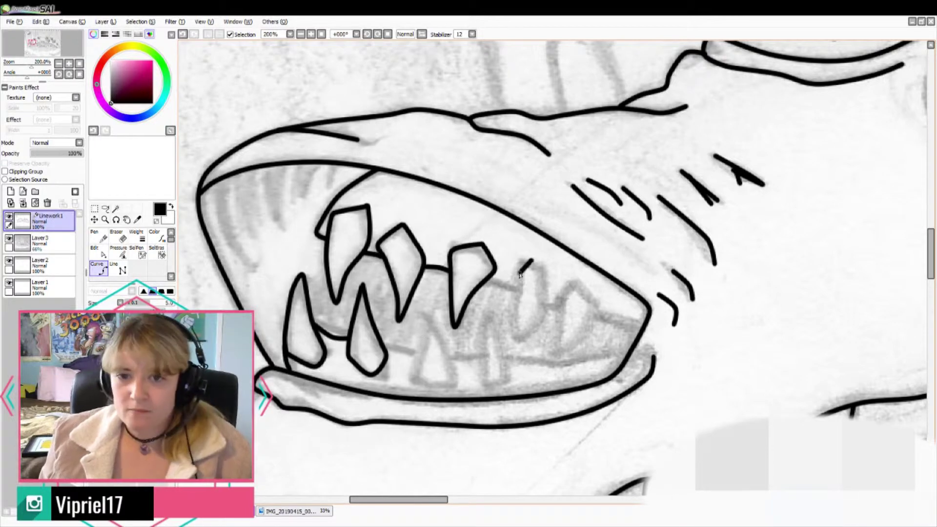
Step: Ink the last two upper teeth, the remaining lower teeth and the gum lines towards the large mouth's inner corner
{"action": "mouse_move", "coordinate": [519, 275]}
{"action": "left_mouse_down"}
{"action": "mouse_move", "coordinate": [544, 305]}
{"action": "mouse_move", "coordinate": [532, 259]}
{"action": "left_mouse_up"}
{"action": "mouse_move", "coordinate": [576, 280]}
{"action": "left_mouse_down"}
{"action": "mouse_move", "coordinate": [561, 322]}
{"action": "mouse_move", "coordinate": [578, 344]}
{"action": "mouse_move", "coordinate": [584, 279]}
{"action": "left_mouse_up"}
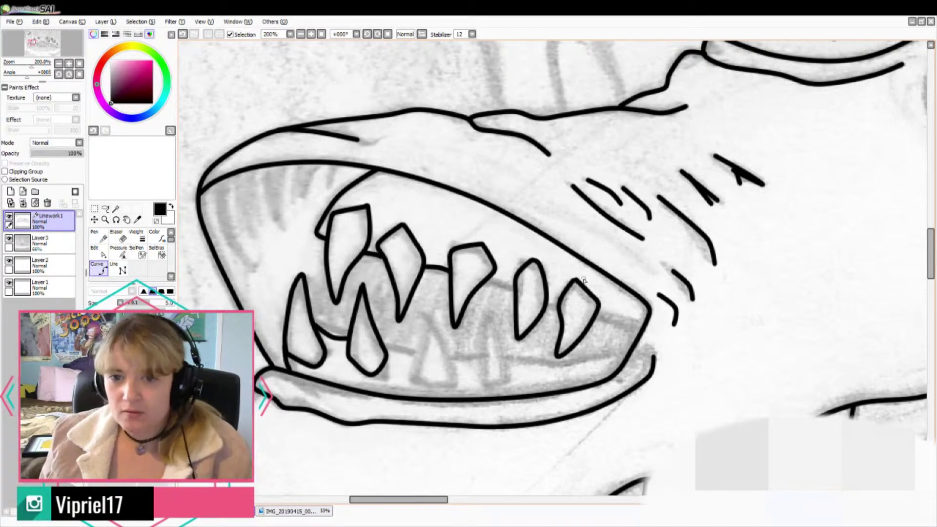
{"action": "left_click_drag", "start_coordinate": [597, 316], "coordinate": [643, 324]}
{"action": "mouse_move", "coordinate": [416, 375]}
{"action": "left_mouse_down"}
{"action": "mouse_move", "coordinate": [452, 337]}
{"action": "mouse_move", "coordinate": [415, 373]}
{"action": "left_mouse_up"}
{"action": "mouse_move", "coordinate": [507, 375]}
{"action": "left_mouse_down"}
{"action": "mouse_move", "coordinate": [480, 379]}
{"action": "mouse_move", "coordinate": [602, 360]}
{"action": "left_mouse_up"}
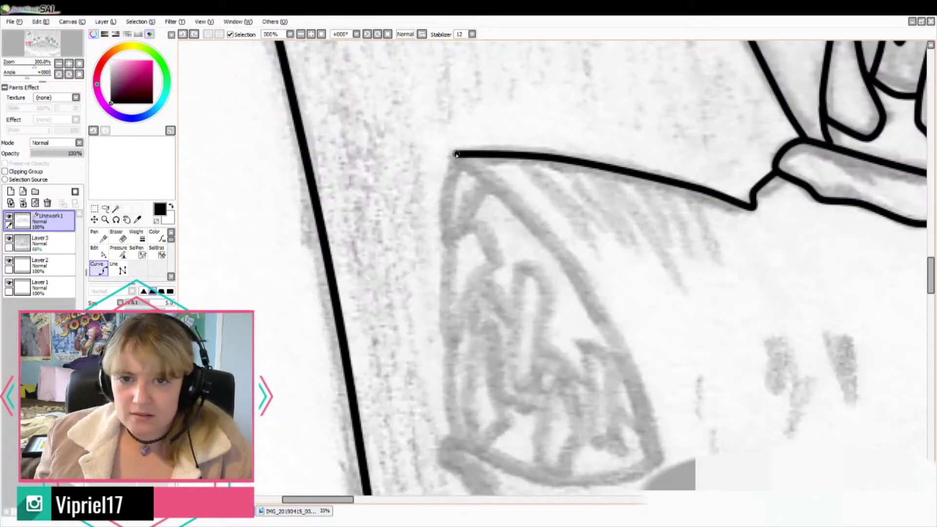
Step: Ink the pointed tip and the upper and lower edges of the opening of the small mouth at the monster's far-left end
{"action": "left_click", "coordinate": [455, 155]}
{"action": "left_click", "coordinate": [551, 239]}
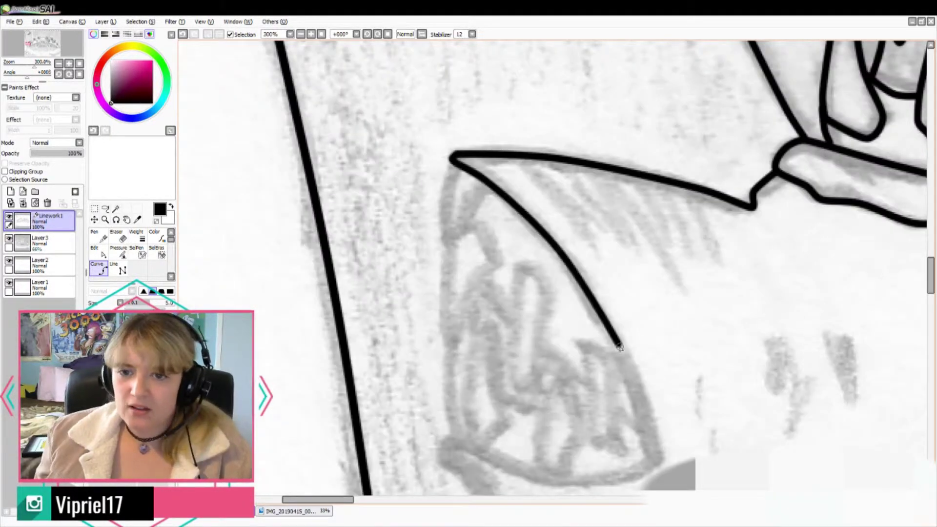
{"action": "left_click", "coordinate": [619, 345]}
{"action": "left_click", "coordinate": [658, 458]}
{"action": "left_click", "coordinate": [561, 482]}
{"action": "left_click", "coordinate": [457, 439]}
Step: Ink the small mouth's lower lip, from its rounded front fold along the underside to the inner corner
{"action": "left_click", "coordinate": [444, 461]}
{"action": "left_click", "coordinate": [474, 484]}
{"action": "left_click_drag", "start_coordinate": [930, 275], "coordinate": [930, 295]}
{"action": "left_click", "coordinate": [491, 281]}
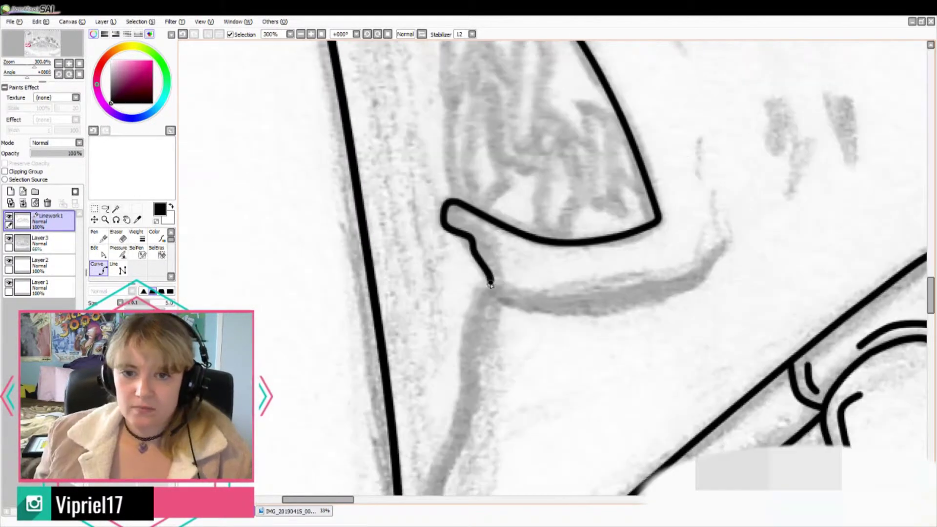
{"action": "left_click", "coordinate": [502, 298]}
{"action": "left_click", "coordinate": [569, 309]}
{"action": "left_click", "coordinate": [694, 284]}
{"action": "double_click", "coordinate": [722, 250]}
Step: Ink short crease lines along the small mouth's lower lip
{"action": "left_click", "coordinate": [489, 269]}
{"action": "double_click", "coordinate": [540, 288]}
{"action": "left_click", "coordinate": [481, 251]}
{"action": "double_click", "coordinate": [506, 262]}
{"action": "left_click", "coordinate": [574, 285]}
{"action": "double_click", "coordinate": [635, 274]}
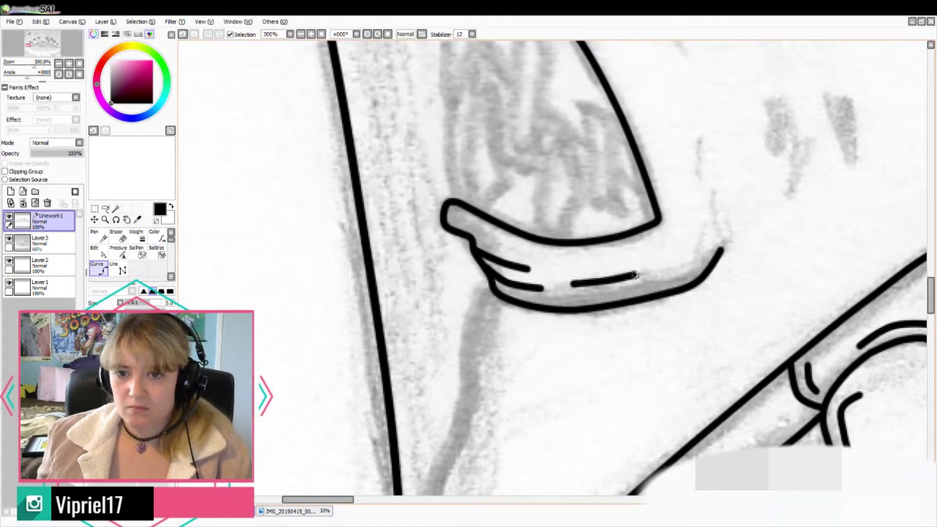
Step: Ink the first two upper teeth and the first two lower teeth inside the small mouth
{"action": "left_click_drag", "start_coordinate": [488, 171], "coordinate": [393, 421]}
{"action": "left_click", "coordinate": [383, 234]}
{"action": "left_click_drag", "start_coordinate": [399, 275], "coordinate": [383, 233]}
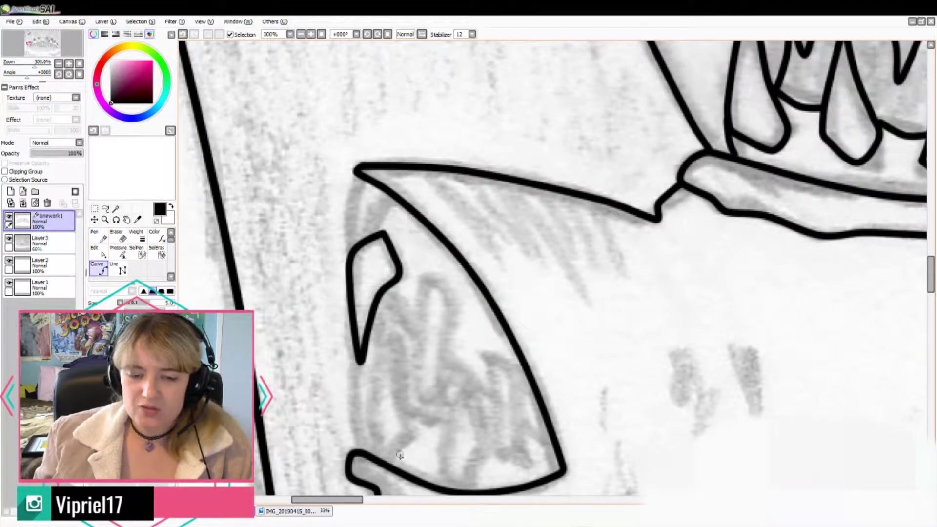
{"action": "mouse_move", "coordinate": [383, 460]}
{"action": "left_mouse_down"}
{"action": "mouse_move", "coordinate": [410, 413]}
{"action": "mouse_move", "coordinate": [380, 458]}
{"action": "left_mouse_up"}
{"action": "mouse_move", "coordinate": [448, 296]}
{"action": "left_mouse_down"}
{"action": "mouse_move", "coordinate": [453, 323]}
{"action": "mouse_move", "coordinate": [424, 402]}
{"action": "mouse_move", "coordinate": [415, 333]}
{"action": "mouse_move", "coordinate": [442, 238]}
{"action": "mouse_move", "coordinate": [465, 209]}
{"action": "mouse_move", "coordinate": [480, 273]}
{"action": "mouse_move", "coordinate": [472, 310]}
{"action": "left_mouse_up"}
Step: Ink the small mouth's innermost tooth, its gum lines and the front edge closing the opening
{"action": "scroll", "coordinate": [429, 292], "scroll_direction": "down", "scroll_amount": 3}
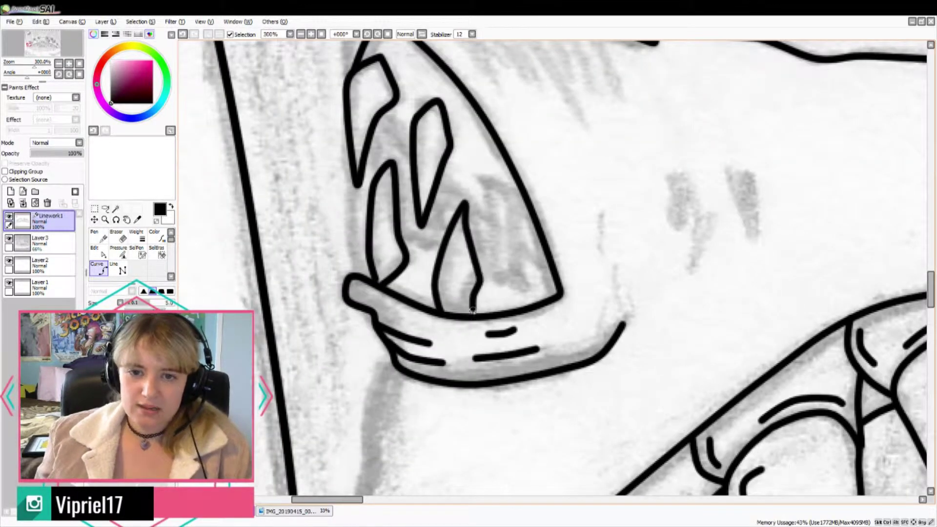
{"action": "mouse_move", "coordinate": [495, 179]}
{"action": "left_mouse_down"}
{"action": "mouse_move", "coordinate": [500, 293]}
{"action": "mouse_move", "coordinate": [505, 178]}
{"action": "left_mouse_up"}
{"action": "key", "text": "ctrl+minus"}
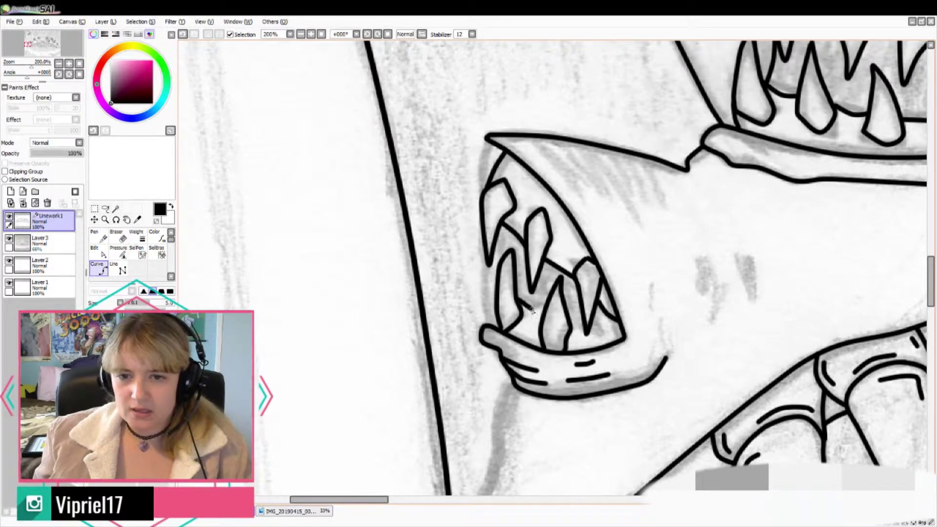
{"action": "left_click_drag", "start_coordinate": [480, 222], "coordinate": [492, 330]}
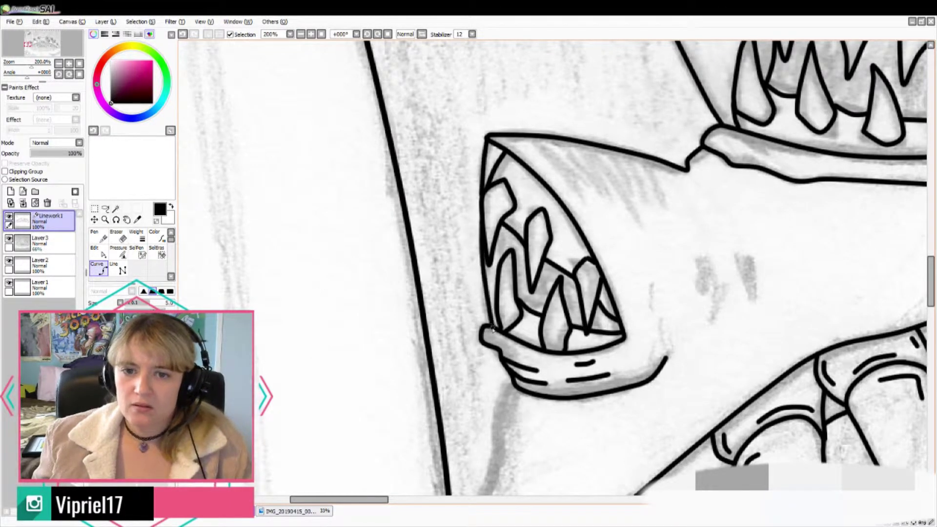
Step: Ink a row of slanted hatching strokes beneath the contour above the small mouth
{"action": "left_click_drag", "start_coordinate": [533, 139], "coordinate": [575, 185]}
{"action": "left_click_drag", "start_coordinate": [554, 141], "coordinate": [603, 189]}
{"action": "left_click_drag", "start_coordinate": [585, 145], "coordinate": [634, 193]}
{"action": "left_click_drag", "start_coordinate": [610, 151], "coordinate": [642, 222]}
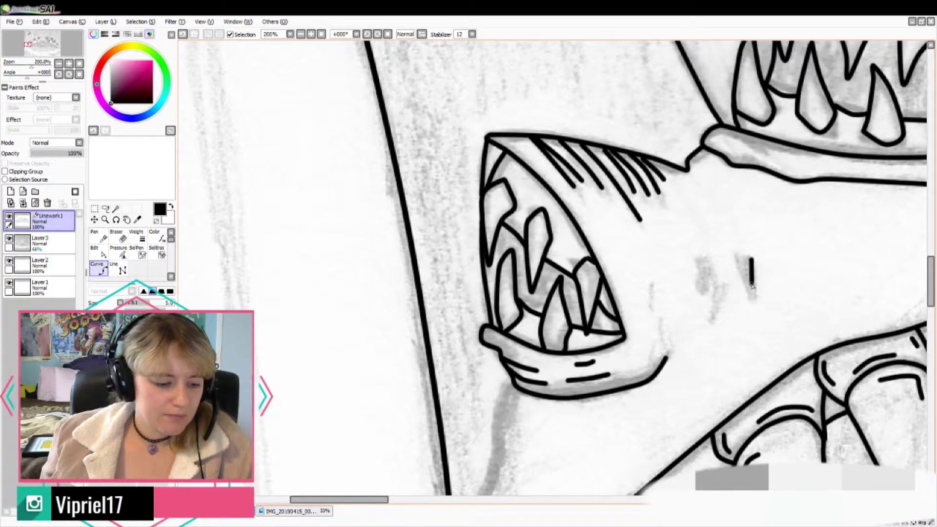
Step: Ink the crease marks behind the small mouth and the body contour running down from its lower lip
{"action": "left_click_drag", "start_coordinate": [737, 256], "coordinate": [749, 295]}
{"action": "left_click_drag", "start_coordinate": [697, 263], "coordinate": [707, 293]}
{"action": "left_click_drag", "start_coordinate": [712, 271], "coordinate": [715, 315]}
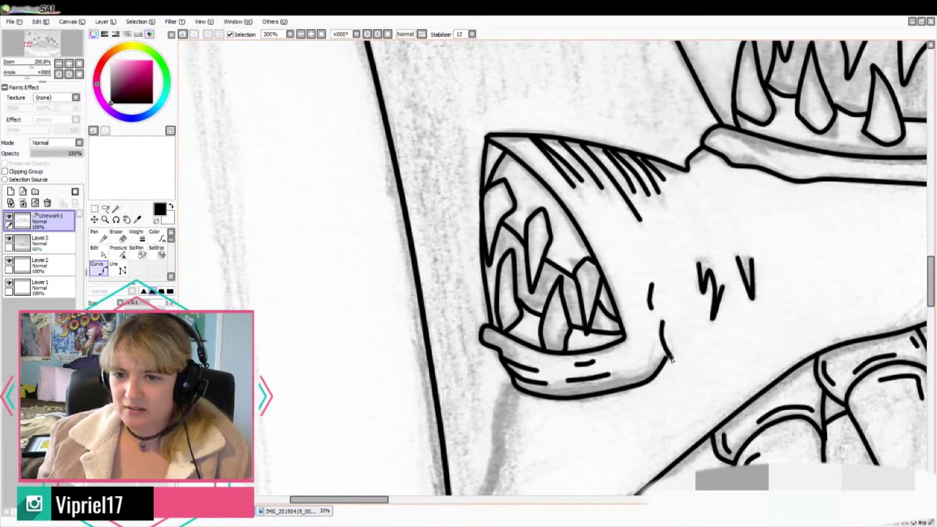
{"action": "scroll", "coordinate": [662, 336], "scroll_direction": "down", "scroll_amount": 1}
{"action": "left_click_drag", "start_coordinate": [643, 386], "coordinate": [406, 258]}
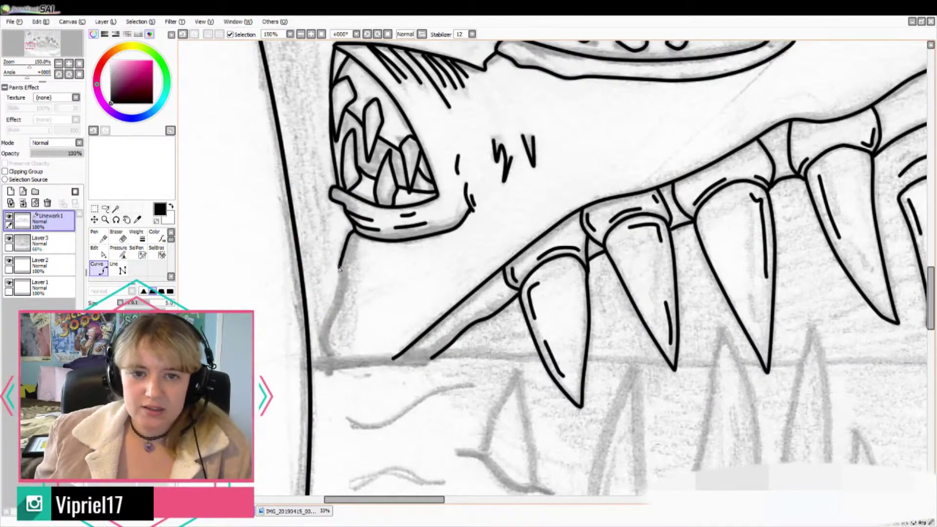
Step: Ink the upper and lower edges of the opening of the unfinished mouth beside the large tusk
{"action": "left_click", "coordinate": [387, 213]}
{"action": "left_click", "coordinate": [417, 191]}
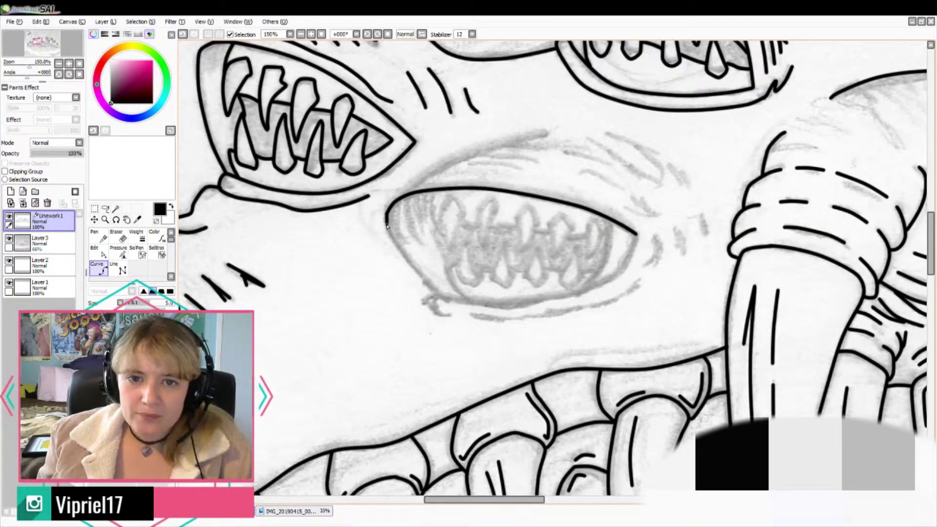
{"action": "scroll", "coordinate": [439, 296], "scroll_direction": "up", "scroll_amount": 3}
{"action": "mouse_move", "coordinate": [735, 253]}
{"action": "left_mouse_down"}
{"action": "mouse_move", "coordinate": [683, 343]}
{"action": "mouse_move", "coordinate": [490, 395]}
{"action": "mouse_move", "coordinate": [336, 379]}
{"action": "left_mouse_up"}
Step: Ink the curled fold at this mouth's lower front corner and the separate lower lip line
{"action": "left_click", "coordinate": [336, 380]}
{"action": "double_click", "coordinate": [348, 418]}
{"action": "left_click", "coordinate": [408, 420]}
{"action": "left_click", "coordinate": [676, 391]}
{"action": "double_click", "coordinate": [739, 351]}
Step: Ink the curved crease marks on the skin behind this mouth's inner corner
{"action": "left_click", "coordinate": [770, 258]}
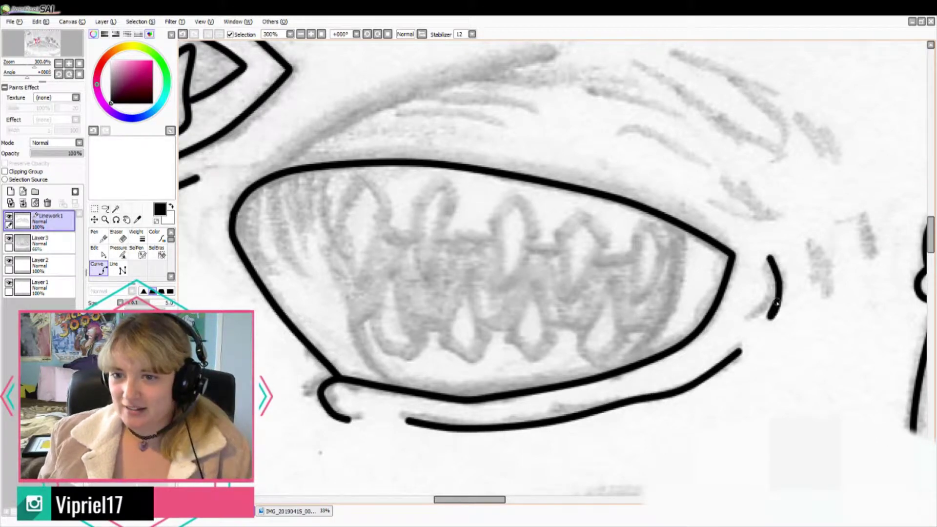
{"action": "double_click", "coordinate": [770, 318]}
{"action": "left_click", "coordinate": [812, 242]}
{"action": "left_click_drag", "start_coordinate": [822, 263], "coordinate": [826, 294]}
{"action": "left_click_drag", "start_coordinate": [861, 213], "coordinate": [872, 253]}
Step: Ink this mouth's five upper teeth, the gum lines joining them and the upper gum's front edge
{"action": "mouse_move", "coordinate": [362, 177]}
{"action": "left_mouse_down"}
{"action": "mouse_move", "coordinate": [341, 214]}
{"action": "mouse_move", "coordinate": [375, 249]}
{"action": "mouse_move", "coordinate": [362, 177]}
{"action": "left_mouse_up"}
{"action": "mouse_move", "coordinate": [442, 177]}
{"action": "left_mouse_down"}
{"action": "mouse_move", "coordinate": [415, 209]}
{"action": "mouse_move", "coordinate": [454, 197]}
{"action": "mouse_move", "coordinate": [442, 176]}
{"action": "left_mouse_up"}
{"action": "mouse_move", "coordinate": [514, 193]}
{"action": "left_mouse_down"}
{"action": "mouse_move", "coordinate": [490, 227]}
{"action": "mouse_move", "coordinate": [534, 222]}
{"action": "mouse_move", "coordinate": [514, 193]}
{"action": "left_mouse_up"}
{"action": "mouse_move", "coordinate": [583, 210]}
{"action": "left_mouse_down"}
{"action": "mouse_move", "coordinate": [566, 305]}
{"action": "mouse_move", "coordinate": [600, 219]}
{"action": "mouse_move", "coordinate": [632, 298]}
{"action": "mouse_move", "coordinate": [644, 222]}
{"action": "left_mouse_up"}
{"action": "left_click_drag", "start_coordinate": [322, 169], "coordinate": [327, 238]}
{"action": "left_click_drag", "start_coordinate": [425, 236], "coordinate": [634, 259]}
Step: Ink the curved fold and hatching strokes inside this mouth's inner corner
{"action": "mouse_move", "coordinate": [681, 226]}
{"action": "left_mouse_down"}
{"action": "mouse_move", "coordinate": [665, 303]}
{"action": "mouse_move", "coordinate": [626, 366]}
{"action": "mouse_move", "coordinate": [689, 280]}
{"action": "left_mouse_up"}
{"action": "left_click_drag", "start_coordinate": [681, 321], "coordinate": [670, 343]}
{"action": "left_click_drag", "start_coordinate": [661, 343], "coordinate": [650, 361]}
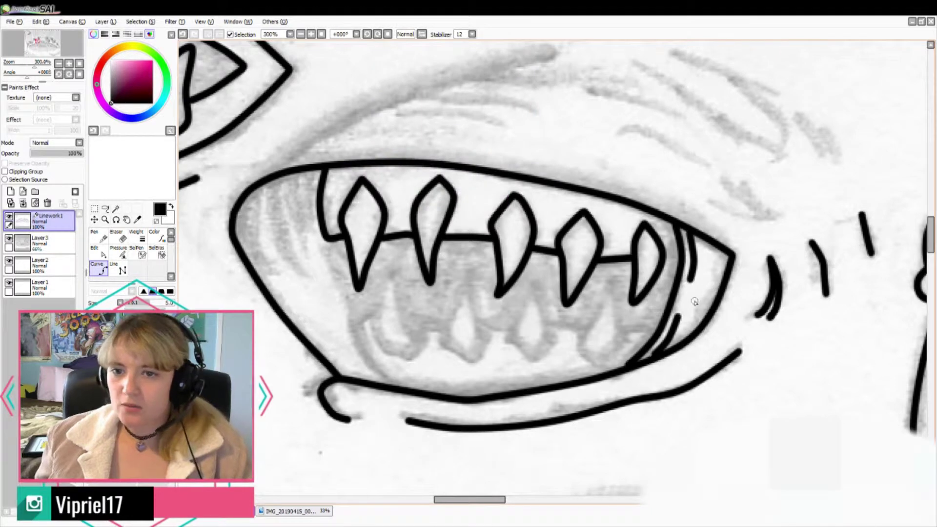
{"action": "left_click_drag", "start_coordinate": [679, 314], "coordinate": [674, 344]}
{"action": "left_click_drag", "start_coordinate": [699, 296], "coordinate": [685, 303]}
{"action": "left_click_drag", "start_coordinate": [702, 239], "coordinate": [709, 286]}
{"action": "left_click", "coordinate": [389, 268]}
{"action": "left_click", "coordinate": [377, 332]}
{"action": "key", "text": "ctrl+z"}
Step: Ink the four pointed lower teeth inside this mouth
{"action": "left_click", "coordinate": [389, 269]}
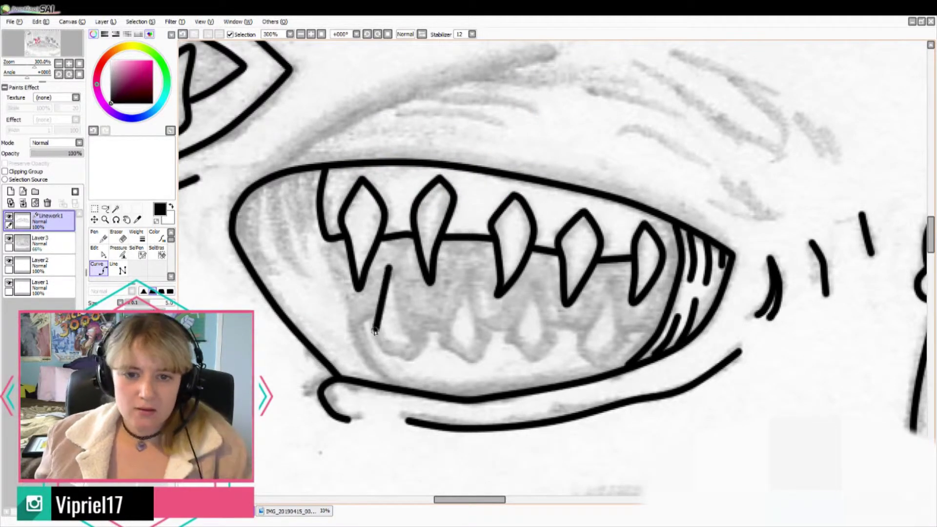
{"action": "left_click", "coordinate": [376, 328]}
{"action": "left_click", "coordinate": [387, 357]}
{"action": "left_click", "coordinate": [412, 359]}
{"action": "left_click", "coordinate": [421, 342]}
{"action": "mouse_move", "coordinate": [466, 268]}
{"action": "left_mouse_down"}
{"action": "mouse_move", "coordinate": [441, 341]}
{"action": "mouse_move", "coordinate": [488, 344]}
{"action": "mouse_move", "coordinate": [468, 269]}
{"action": "left_mouse_up"}
{"action": "mouse_move", "coordinate": [535, 282]}
{"action": "left_mouse_down"}
{"action": "mouse_move", "coordinate": [534, 361]}
{"action": "mouse_move", "coordinate": [535, 283]}
{"action": "left_mouse_up"}
{"action": "mouse_move", "coordinate": [614, 282]}
{"action": "left_mouse_down"}
{"action": "mouse_move", "coordinate": [602, 364]}
{"action": "mouse_move", "coordinate": [617, 277]}
{"action": "left_mouse_up"}
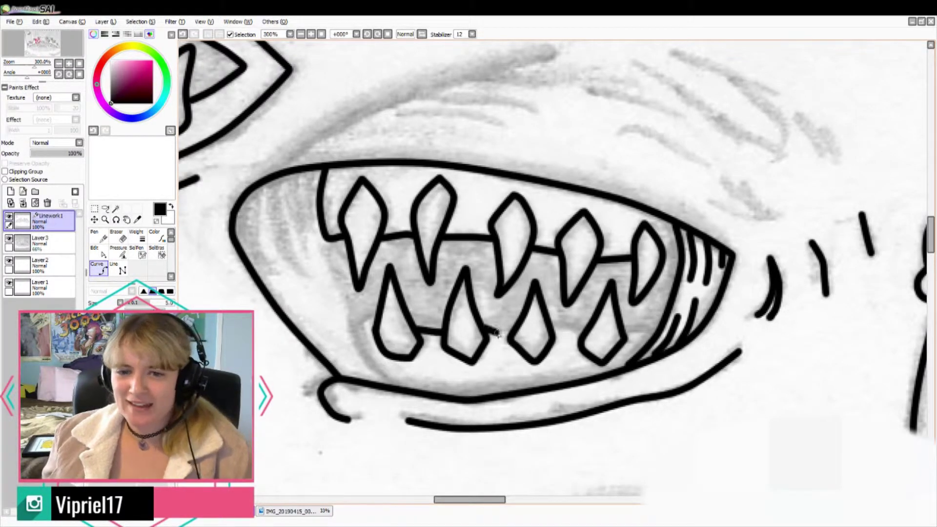
Step: Ink the front edges of the gums and the curved hatching inside this mouth's front corner
{"action": "left_click_drag", "start_coordinate": [376, 322], "coordinate": [374, 367]}
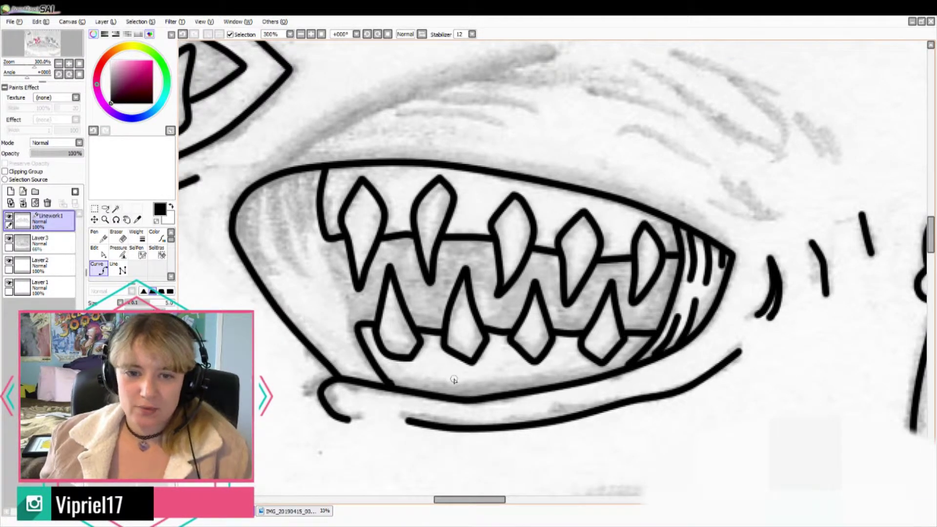
{"action": "left_click_drag", "start_coordinate": [336, 239], "coordinate": [362, 312]}
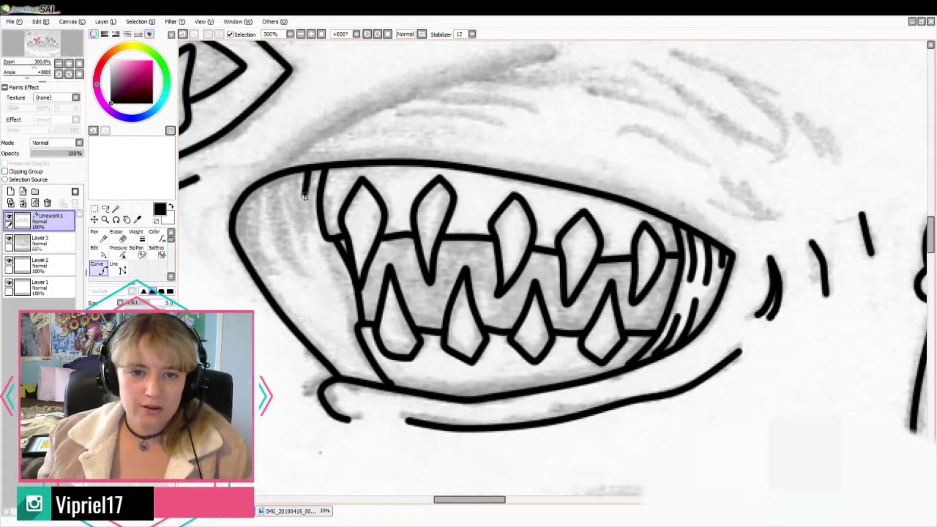
{"action": "left_click_drag", "start_coordinate": [293, 173], "coordinate": [301, 244]}
{"action": "left_click_drag", "start_coordinate": [279, 178], "coordinate": [289, 253]}
{"action": "mouse_move", "coordinate": [265, 185]}
{"action": "left_mouse_down"}
{"action": "mouse_move", "coordinate": [286, 269]}
{"action": "mouse_move", "coordinate": [274, 282]}
{"action": "left_mouse_up"}
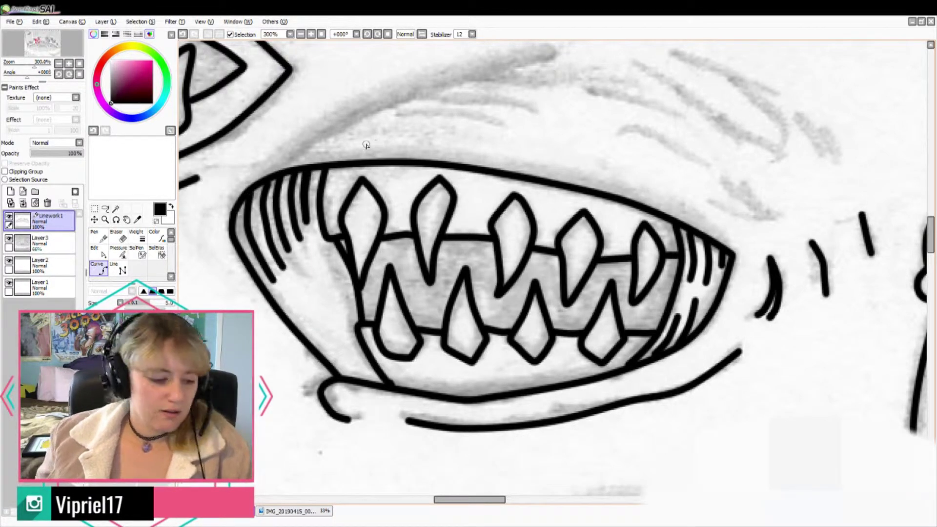
Step: Ink the brow contour above this mouth and the first crease lines running back to its inner corner
{"action": "scroll", "coordinate": [443, 132], "scroll_direction": "down", "scroll_amount": 1}
{"action": "scroll", "coordinate": [443, 132], "scroll_direction": "up", "scroll_amount": 1}
{"action": "mouse_move", "coordinate": [323, 220]}
{"action": "left_mouse_down"}
{"action": "mouse_move", "coordinate": [505, 109]}
{"action": "mouse_move", "coordinate": [632, 80]}
{"action": "left_mouse_up"}
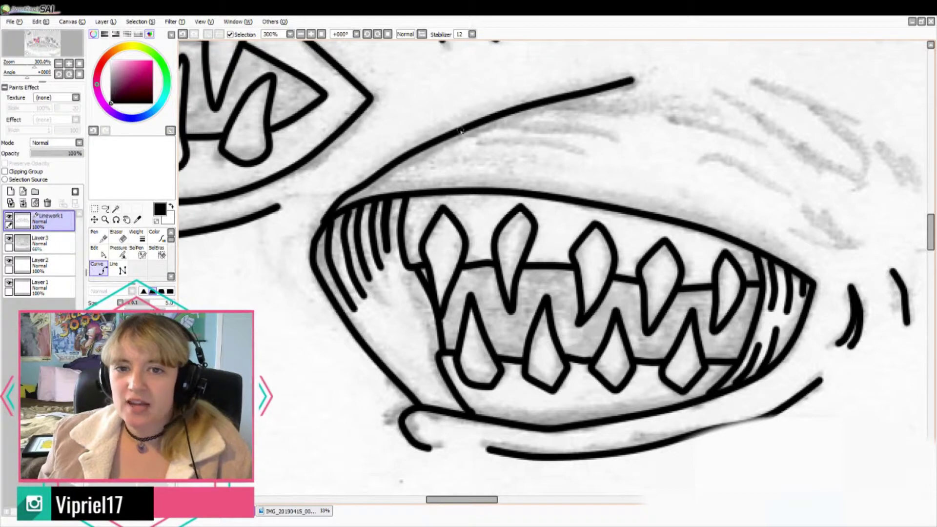
{"action": "left_click_drag", "start_coordinate": [463, 127], "coordinate": [612, 138]}
{"action": "left_click_drag", "start_coordinate": [545, 103], "coordinate": [712, 113]}
{"action": "left_click_drag", "start_coordinate": [668, 121], "coordinate": [756, 142]}
{"action": "mouse_move", "coordinate": [697, 158]}
{"action": "left_mouse_down"}
{"action": "mouse_move", "coordinate": [783, 192]}
{"action": "mouse_move", "coordinate": [856, 248]}
{"action": "left_mouse_up"}
{"action": "left_click_drag", "start_coordinate": [788, 232], "coordinate": [856, 249]}
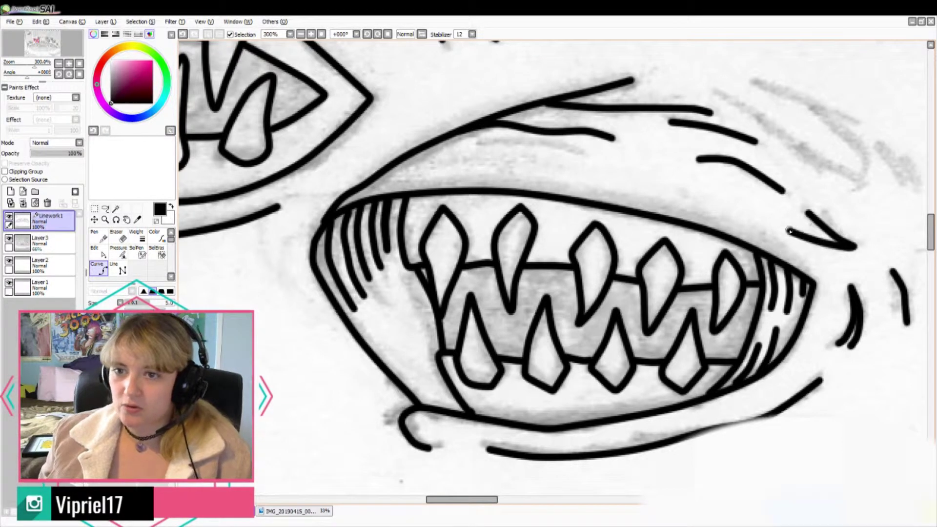
Step: Ink the remaining creases behind the brow and the fine fold lines just above this mouth's opening
{"action": "left_click_drag", "start_coordinate": [714, 89], "coordinate": [857, 177]}
{"action": "mouse_move", "coordinate": [756, 82]}
{"action": "left_mouse_down"}
{"action": "mouse_move", "coordinate": [852, 138]}
{"action": "mouse_move", "coordinate": [865, 163]}
{"action": "left_mouse_up"}
{"action": "left_click_drag", "start_coordinate": [826, 108], "coordinate": [859, 122]}
{"action": "left_click_drag", "start_coordinate": [902, 152], "coordinate": [912, 183]}
{"action": "left_click_drag", "start_coordinate": [879, 143], "coordinate": [911, 183]}
{"action": "left_click_drag", "start_coordinate": [464, 157], "coordinate": [579, 153]}
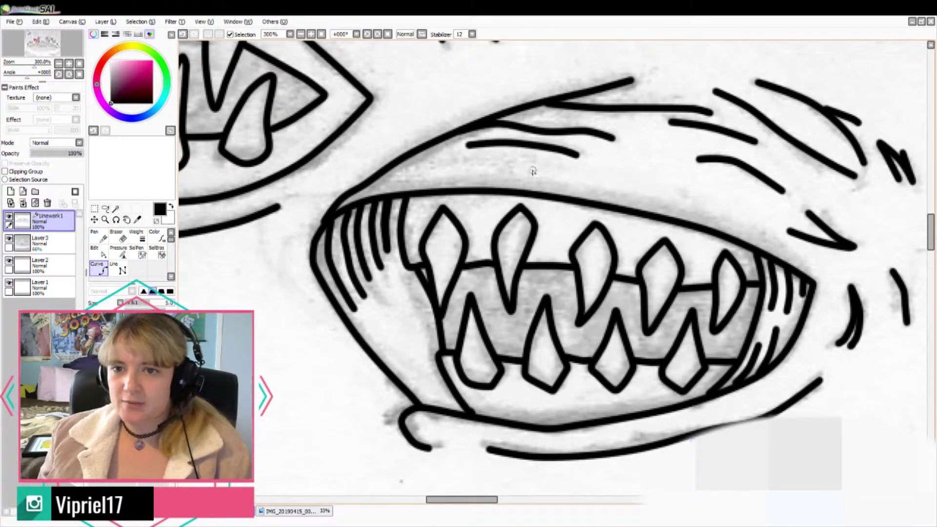
{"action": "left_click_drag", "start_coordinate": [357, 192], "coordinate": [598, 190]}
{"action": "left_click_drag", "start_coordinate": [660, 200], "coordinate": [707, 216]}
Step: Ink the right edge of the background tentacle from the ceiling down to the mouth in front of it
{"action": "scroll", "coordinate": [505, 51], "scroll_direction": "down", "scroll_amount": 5}
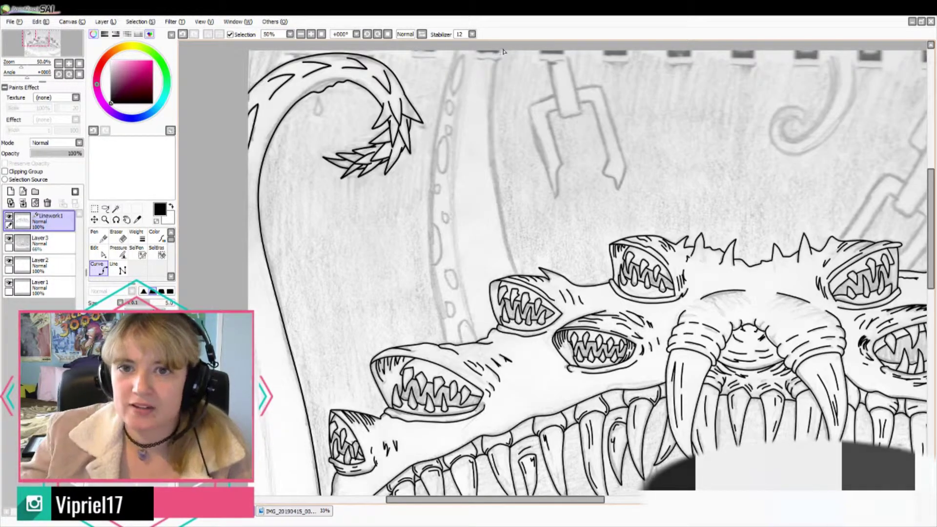
{"action": "scroll", "coordinate": [504, 51], "scroll_direction": "up", "scroll_amount": 1}
{"action": "left_click", "coordinate": [497, 49]}
{"action": "left_click", "coordinate": [487, 77]}
{"action": "left_click", "coordinate": [489, 219]}
{"action": "scroll", "coordinate": [525, 388], "scroll_direction": "up", "scroll_amount": 2}
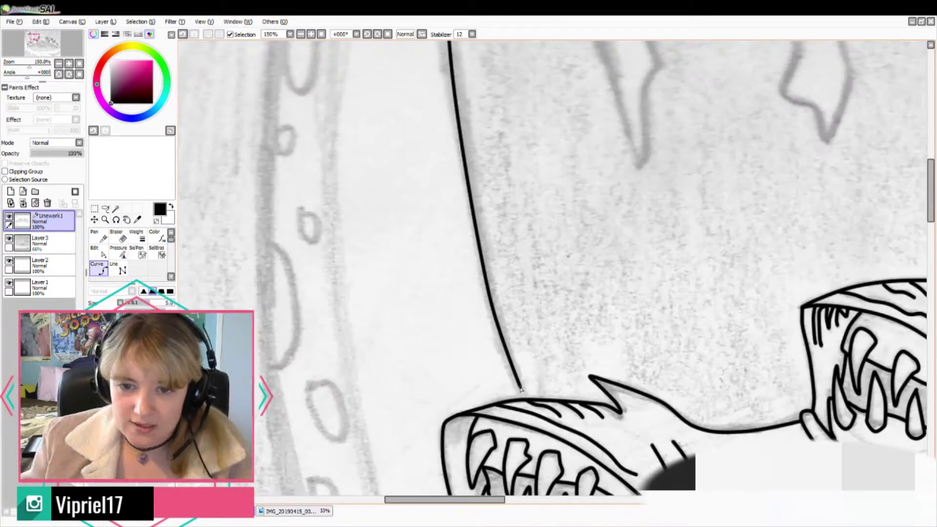
Step: Ink the left edge of the background tentacle from the ceiling down to the monster's body
{"action": "key", "text": "ctrl+minus"}
{"action": "key", "text": "ctrl+minus"}
{"action": "key", "text": "ctrl+minus"}
{"action": "key", "text": "ctrl+plus"}
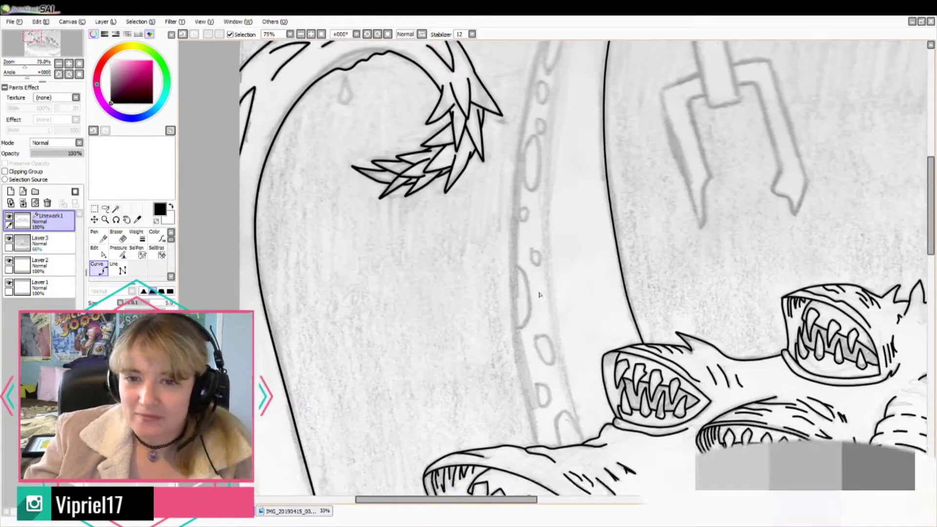
{"action": "scroll", "coordinate": [540, 295], "scroll_direction": "up", "scroll_amount": 3}
{"action": "mouse_move", "coordinate": [533, 141]}
{"action": "left_mouse_down"}
{"action": "mouse_move", "coordinate": [515, 232]}
{"action": "mouse_move", "coordinate": [515, 336]}
{"action": "mouse_move", "coordinate": [525, 456]}
{"action": "mouse_move", "coordinate": [532, 492]}
{"action": "left_mouse_up"}
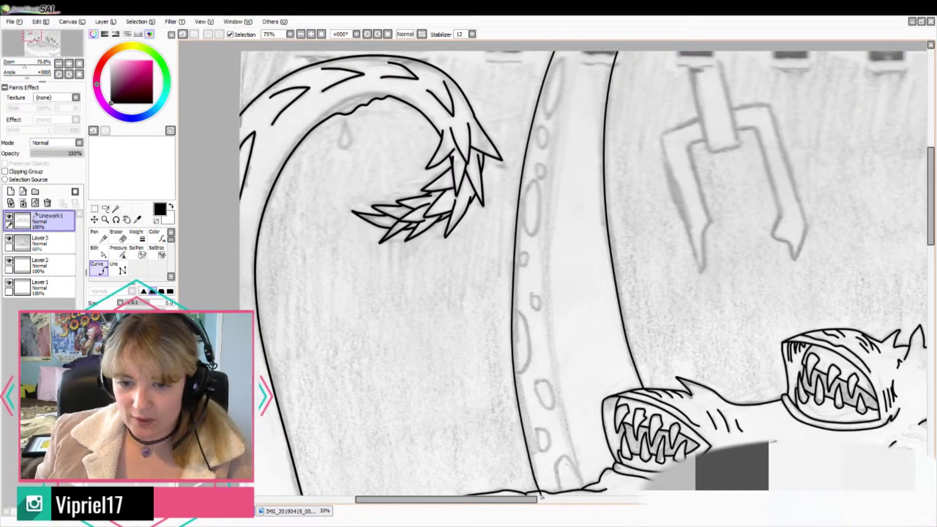
Step: Ink the inner line bordering the sucker strip along the full length of the background tentacle
{"action": "key", "text": "ctrl+plus"}
{"action": "key", "text": "ctrl+minus"}
{"action": "key", "text": "ctrl+minus"}
{"action": "key", "text": "ctrl+minus"}
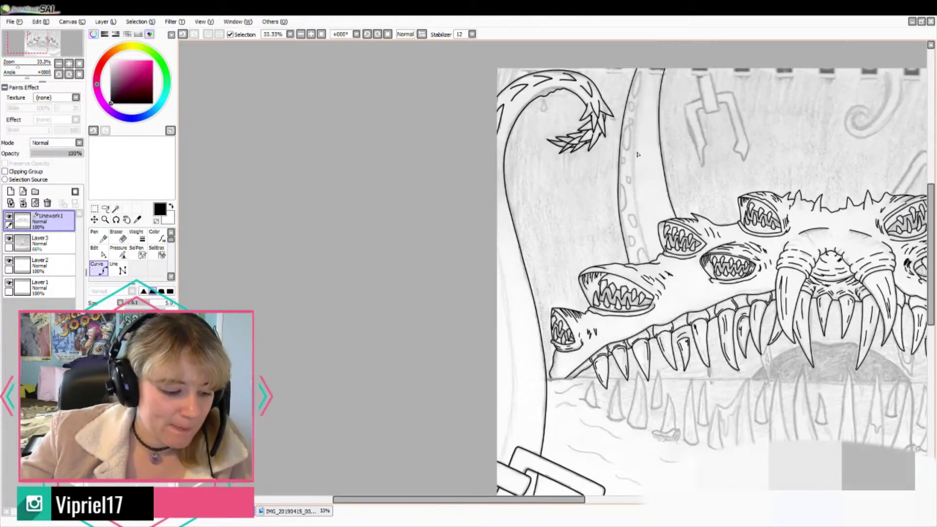
{"action": "scroll", "coordinate": [678, 77], "scroll_direction": "up", "scroll_amount": 1}
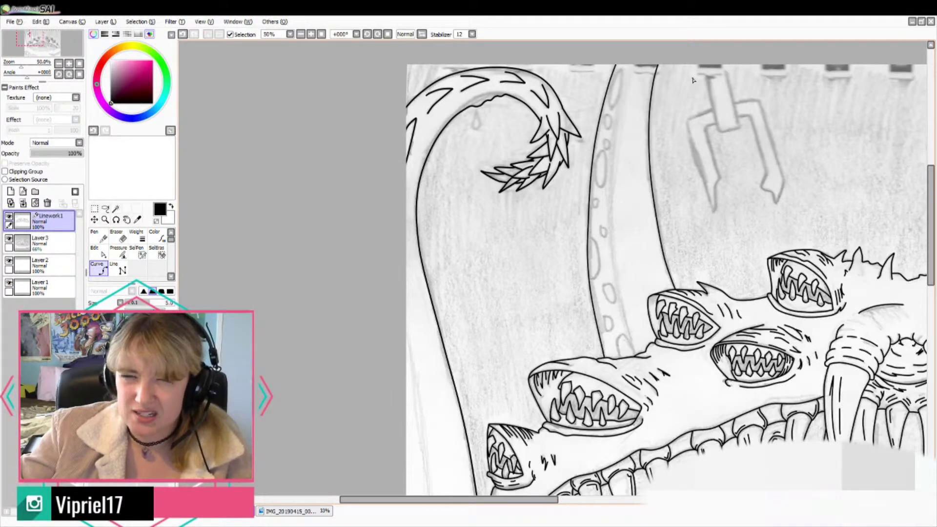
{"action": "scroll", "coordinate": [693, 80], "scroll_direction": "up", "scroll_amount": 1}
{"action": "mouse_move", "coordinate": [606, 54]}
{"action": "left_mouse_down"}
{"action": "mouse_move", "coordinate": [577, 226]}
{"action": "mouse_move", "coordinate": [576, 330]}
{"action": "mouse_move", "coordinate": [611, 496]}
{"action": "left_mouse_up"}
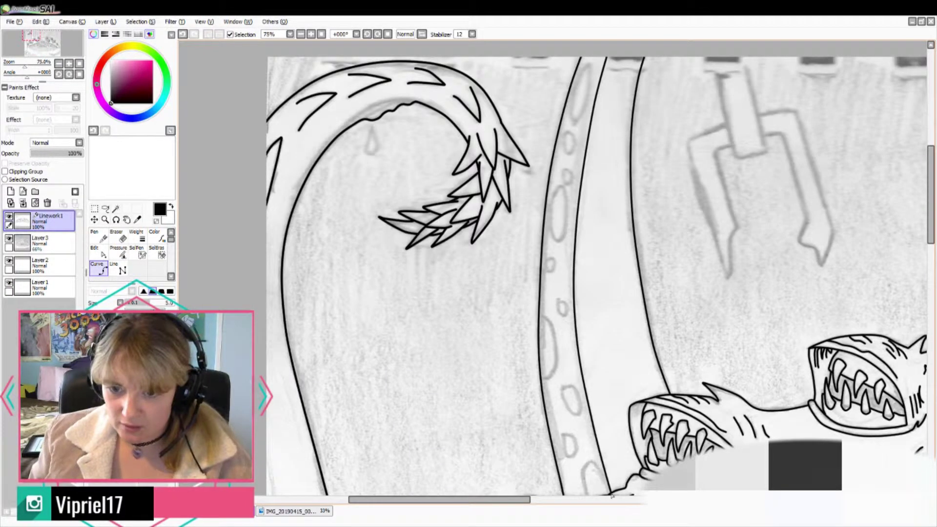
Step: Ink the oval suckers on the upper part of the background tentacle's sucker strip
{"action": "left_click_drag", "start_coordinate": [932, 237], "coordinate": [931, 228]}
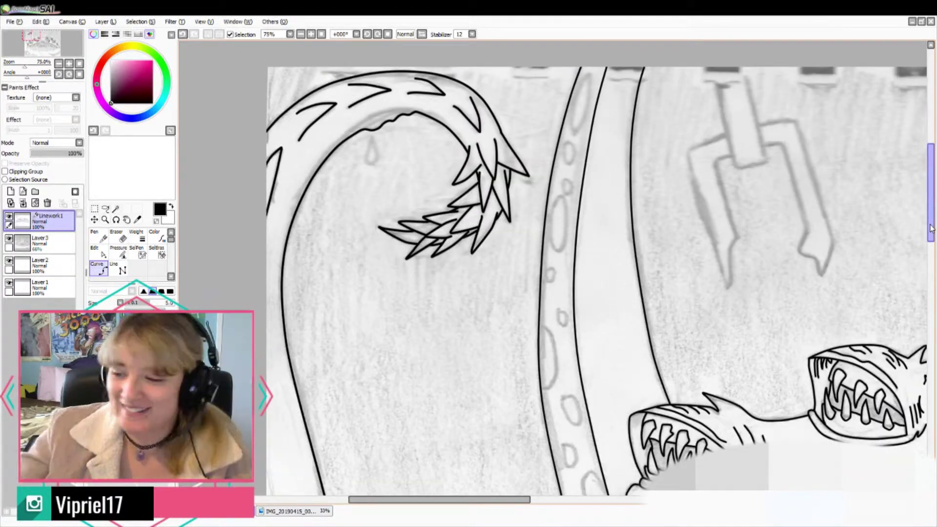
{"action": "scroll", "coordinate": [649, 157], "scroll_direction": "up", "scroll_amount": 1}
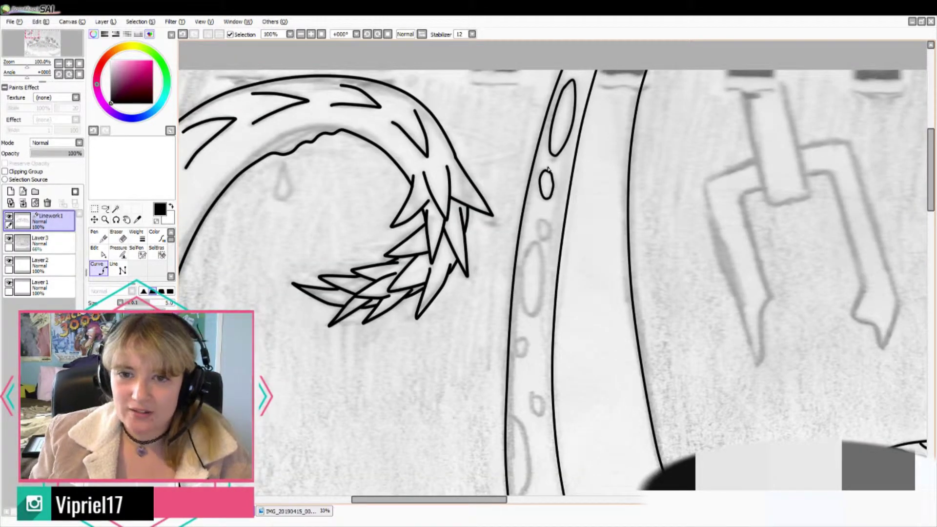
{"action": "scroll", "coordinate": [548, 168], "scroll_direction": "up", "scroll_amount": 3}
{"action": "mouse_move", "coordinate": [466, 300]}
{"action": "left_mouse_down"}
{"action": "mouse_move", "coordinate": [500, 336]}
{"action": "mouse_move", "coordinate": [471, 293]}
{"action": "left_mouse_up"}
{"action": "scroll", "coordinate": [514, 243], "scroll_direction": "down", "scroll_amount": 3}
{"action": "mouse_move", "coordinate": [461, 187]}
{"action": "left_mouse_down"}
{"action": "mouse_move", "coordinate": [424, 370]}
{"action": "mouse_move", "coordinate": [483, 322]}
{"action": "mouse_move", "coordinate": [464, 188]}
{"action": "left_mouse_up"}
{"action": "left_click_drag", "start_coordinate": [931, 130], "coordinate": [933, 145]}
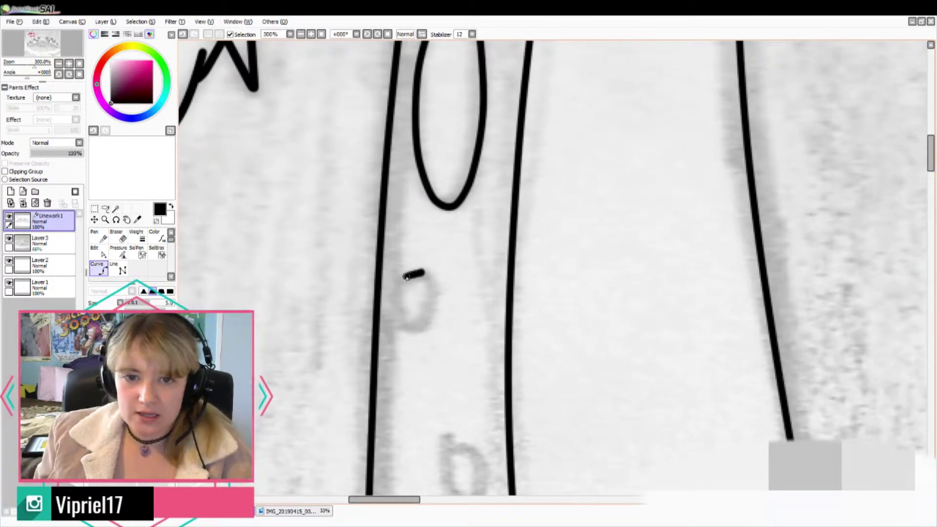
Step: Ink the remaining round and oval suckers down the background tentacle's strip to the monster's body
{"action": "mouse_move", "coordinate": [406, 277]}
{"action": "left_mouse_down"}
{"action": "mouse_move", "coordinate": [437, 317]}
{"action": "mouse_move", "coordinate": [424, 269]}
{"action": "left_mouse_up"}
{"action": "scroll", "coordinate": [429, 254], "scroll_direction": "down", "scroll_amount": 4}
{"action": "mouse_move", "coordinate": [462, 221]}
{"action": "left_mouse_down"}
{"action": "mouse_move", "coordinate": [454, 215]}
{"action": "mouse_move", "coordinate": [482, 270]}
{"action": "mouse_move", "coordinate": [461, 218]}
{"action": "left_mouse_up"}
{"action": "scroll", "coordinate": [523, 208], "scroll_direction": "down", "scroll_amount": 3}
{"action": "mouse_move", "coordinate": [404, 142]}
{"action": "left_mouse_down"}
{"action": "mouse_move", "coordinate": [409, 378]}
{"action": "mouse_move", "coordinate": [379, 373]}
{"action": "left_mouse_up"}
{"action": "scroll", "coordinate": [385, 371], "scroll_direction": "down", "scroll_amount": 4}
{"action": "mouse_move", "coordinate": [498, 207]}
{"action": "left_mouse_down"}
{"action": "mouse_move", "coordinate": [465, 209]}
{"action": "mouse_move", "coordinate": [525, 327]}
{"action": "mouse_move", "coordinate": [526, 244]}
{"action": "mouse_move", "coordinate": [497, 207]}
{"action": "mouse_move", "coordinate": [505, 273]}
{"action": "mouse_move", "coordinate": [481, 185]}
{"action": "left_mouse_up"}
{"action": "scroll", "coordinate": [498, 208], "scroll_direction": "down", "scroll_amount": 4}
{"action": "mouse_move", "coordinate": [643, 391]}
{"action": "left_mouse_down"}
{"action": "mouse_move", "coordinate": [582, 292]}
{"action": "mouse_move", "coordinate": [560, 441]}
{"action": "left_mouse_up"}
{"action": "scroll", "coordinate": [524, 407], "scroll_direction": "down", "scroll_amount": 4}
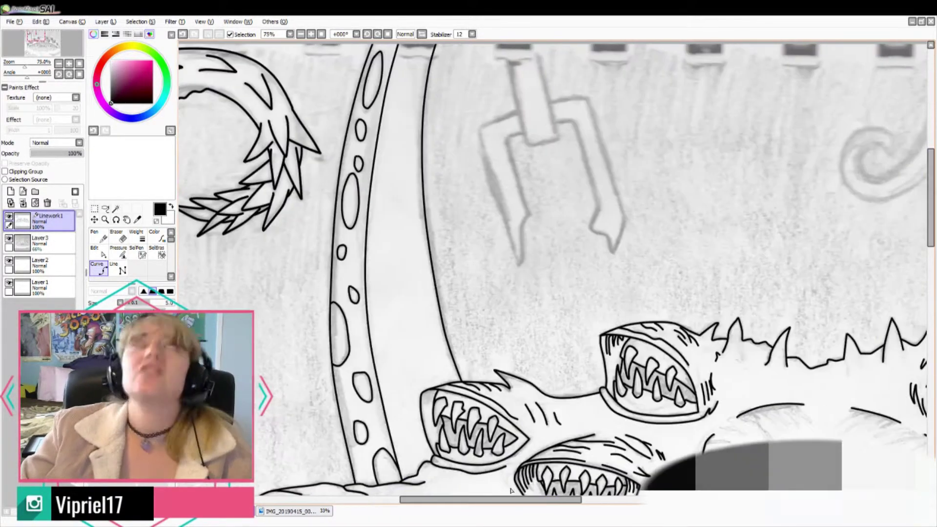
{"action": "scroll", "coordinate": [599, 74], "scroll_direction": "down", "scroll_amount": 1}
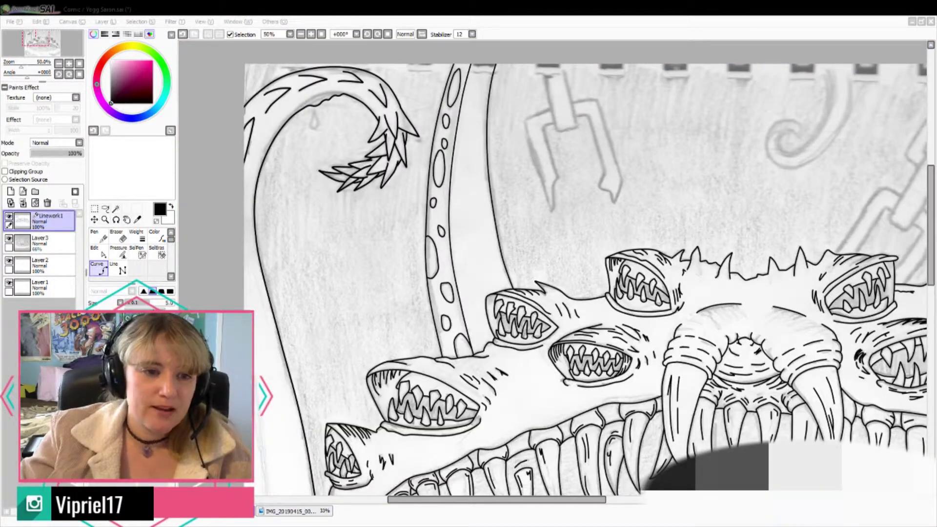
{"action": "scroll", "coordinate": [502, 86], "scroll_direction": "up", "scroll_amount": 4}
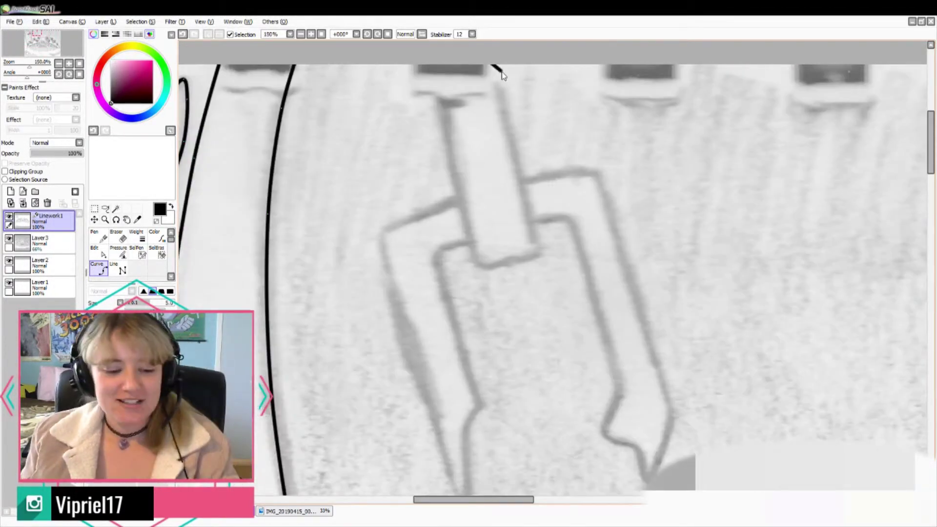
{"action": "key", "text": "ctrl+z"}
{"action": "left_click", "coordinate": [496, 65]}
{"action": "key", "text": "ctrl+z"}
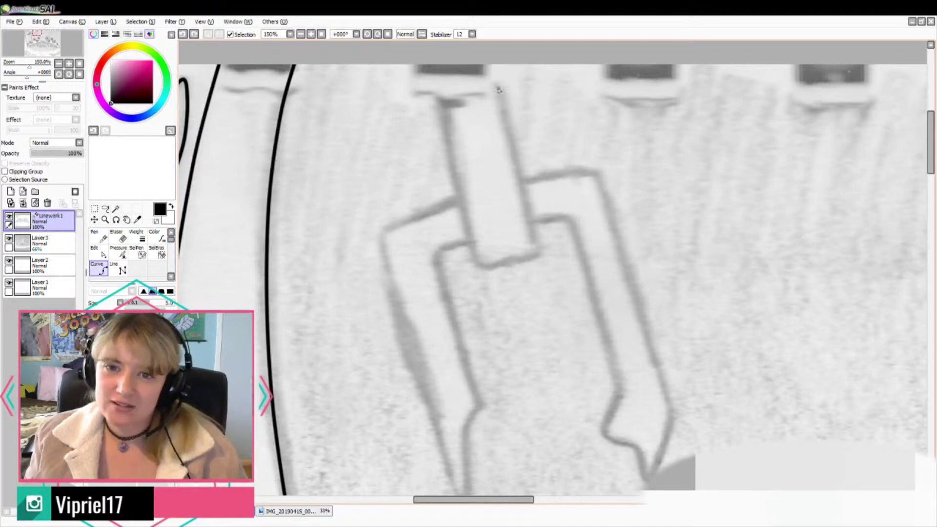
Step: Ink the narrow rounded link of the broken hanging chain and the cut-off link around its upper end at the ceiling
{"action": "mouse_move", "coordinate": [437, 99]}
{"action": "left_mouse_down"}
{"action": "mouse_move", "coordinate": [479, 263]}
{"action": "mouse_move", "coordinate": [535, 229]}
{"action": "mouse_move", "coordinate": [491, 78]}
{"action": "left_mouse_up"}
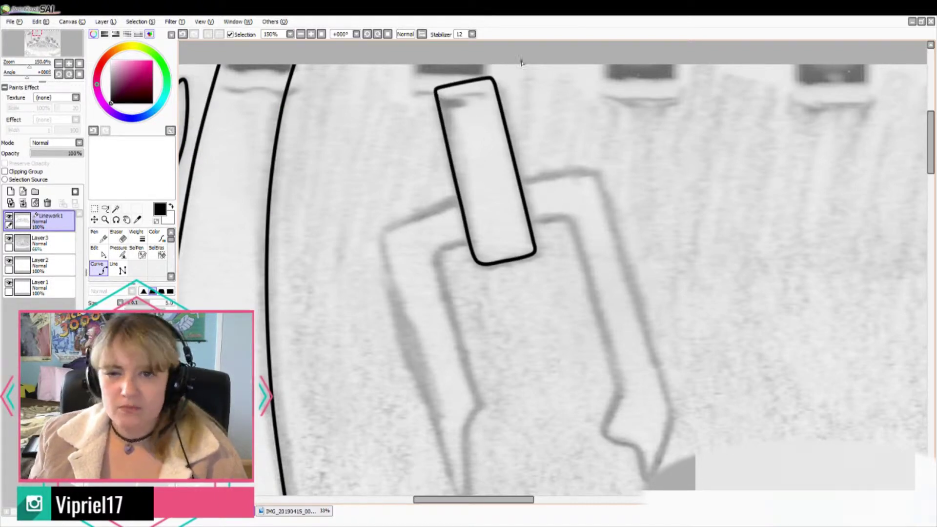
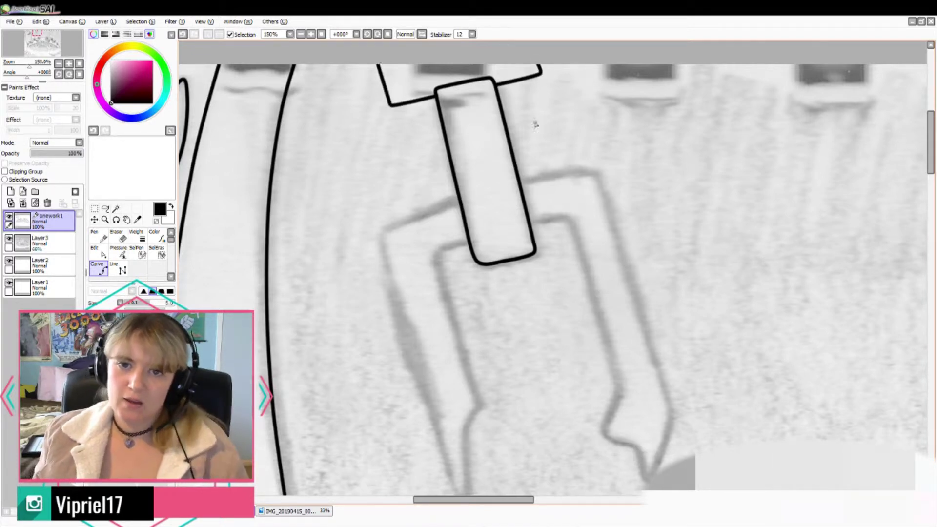
{"action": "left_click_drag", "start_coordinate": [506, 115], "coordinate": [579, 60]}
{"action": "key", "text": "ctrl+z"}
{"action": "key", "text": "ctrl+y"}
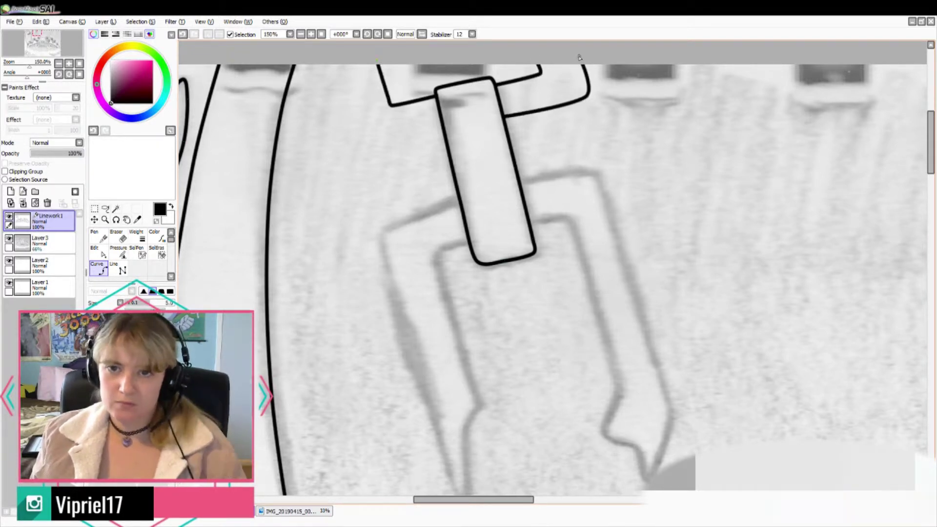
{"action": "key", "text": "ctrl+z"}
{"action": "mouse_move", "coordinate": [505, 116]}
{"action": "left_mouse_down"}
{"action": "mouse_move", "coordinate": [584, 93]}
{"action": "mouse_move", "coordinate": [579, 61]}
{"action": "left_mouse_up"}
{"action": "mouse_move", "coordinate": [442, 127]}
{"action": "left_mouse_down"}
{"action": "mouse_move", "coordinate": [363, 145]}
{"action": "mouse_move", "coordinate": [340, 65]}
{"action": "left_mouse_up"}
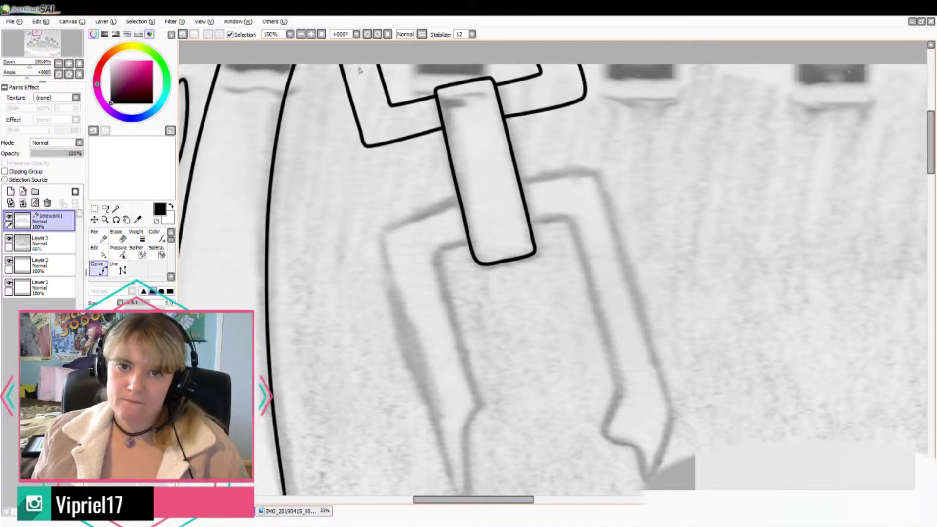
Step: Ink the right arm of the broken lower chain link, including its jagged tip and inner edge
{"action": "mouse_move", "coordinate": [521, 181]}
{"action": "left_mouse_down"}
{"action": "mouse_move", "coordinate": [601, 176]}
{"action": "mouse_move", "coordinate": [670, 426]}
{"action": "mouse_move", "coordinate": [627, 445]}
{"action": "left_mouse_up"}
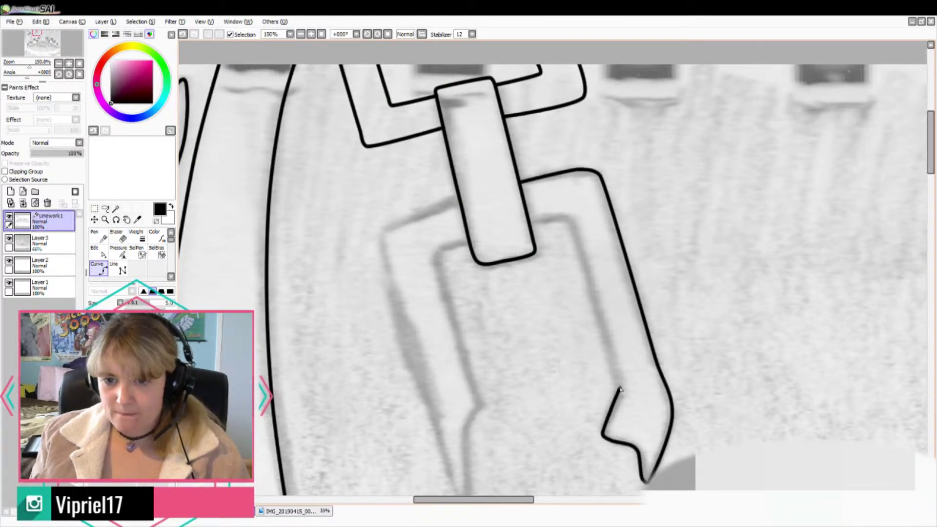
{"action": "left_click", "coordinate": [566, 219]}
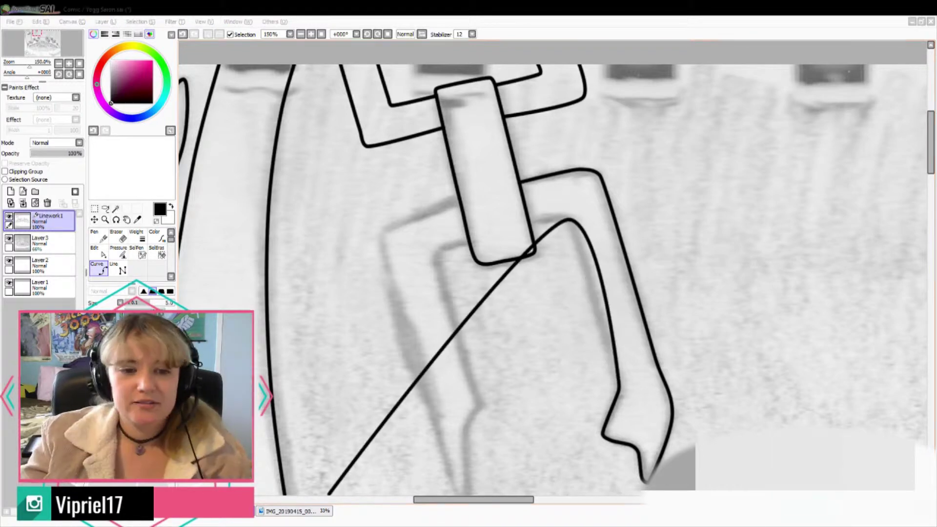
{"action": "double_click", "coordinate": [532, 227]}
Step: Ink the left arm of the broken chain link down to its pointed tip and back along the inner edge
{"action": "left_click", "coordinate": [384, 224]}
{"action": "left_click", "coordinate": [378, 233]}
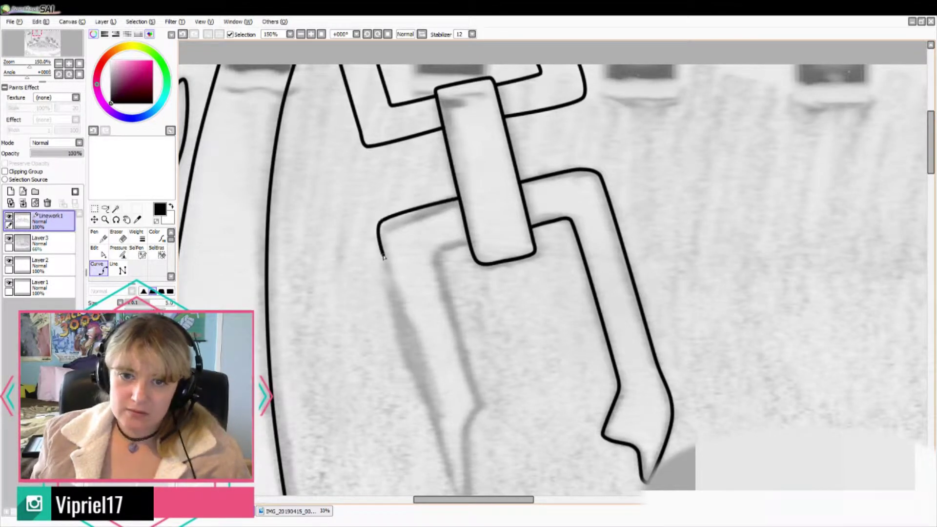
{"action": "left_click", "coordinate": [442, 442]}
{"action": "left_click_drag", "start_coordinate": [930, 155], "coordinate": [930, 168]}
{"action": "left_click", "coordinate": [459, 416]}
{"action": "left_click", "coordinate": [466, 340]}
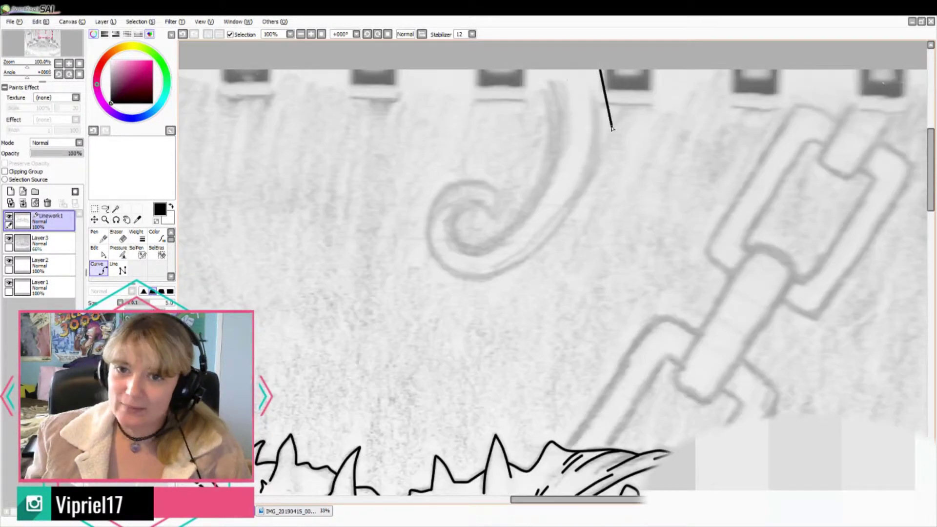
Step: Ink the curled tentacle hanging from the ceiling, tracing its outer edge, spiral tip and inner edge
{"action": "left_click", "coordinate": [606, 125]}
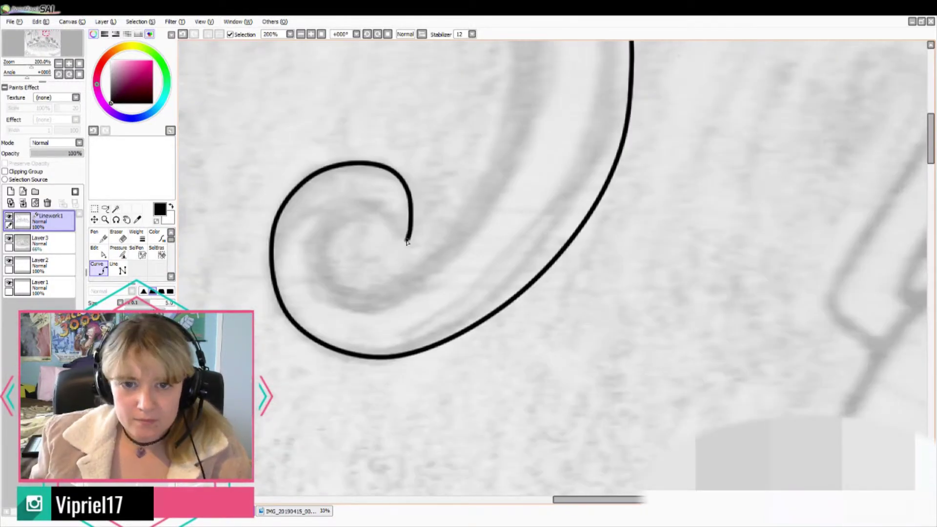
{"action": "left_click", "coordinate": [356, 199]}
{"action": "left_click", "coordinate": [318, 218]}
{"action": "left_click", "coordinate": [314, 266]}
{"action": "left_click", "coordinate": [367, 307]}
{"action": "left_click", "coordinate": [440, 266]}
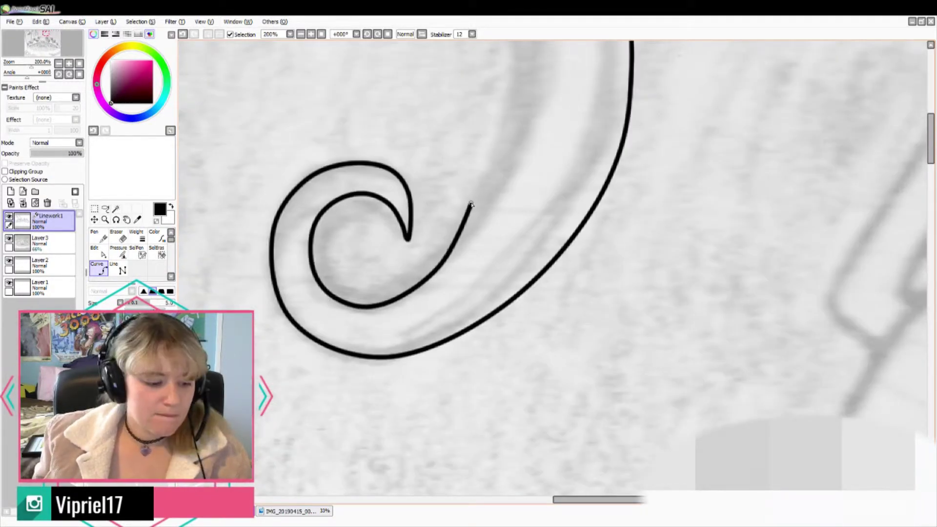
{"action": "scroll", "coordinate": [538, 133], "scroll_direction": "down", "scroll_amount": 2}
{"action": "scroll", "coordinate": [536, 119], "scroll_direction": "up", "scroll_amount": 2}
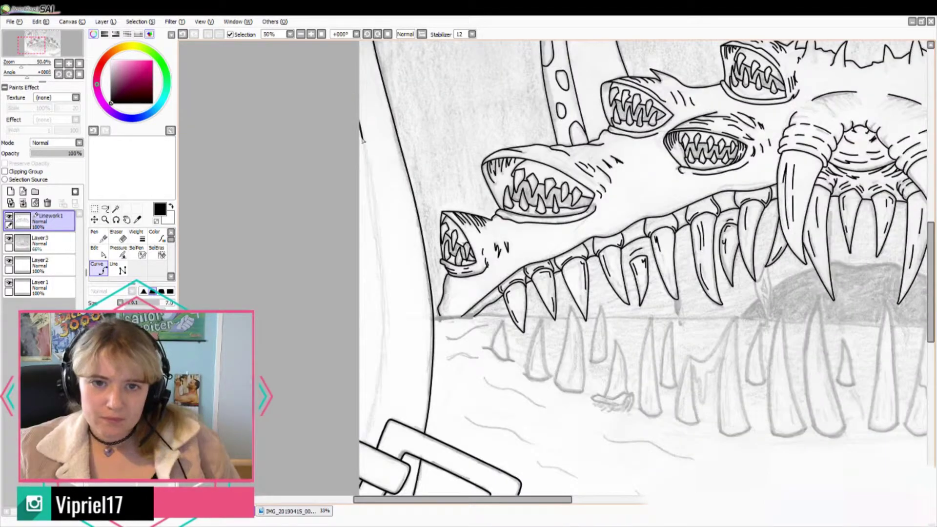
Step: Ink the outer edge of the large tentacle along the drawing's left border, heading down toward the lower chain
{"action": "left_click", "coordinate": [383, 324]}
{"action": "left_click", "coordinate": [380, 399]}
{"action": "scroll", "coordinate": [373, 439], "scroll_direction": "down", "scroll_amount": 2}
{"action": "scroll", "coordinate": [439, 392], "scroll_direction": "up", "scroll_amount": 2}
{"action": "key", "text": "ctrl+z"}
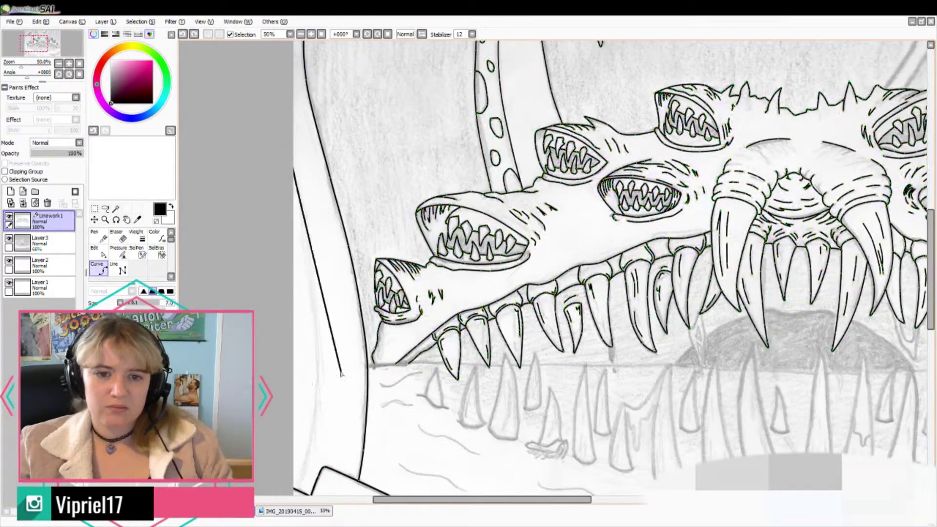
{"action": "scroll", "coordinate": [561, 293], "scroll_direction": "up", "scroll_amount": 1}
Step: Ink the topmost narrow link of the slanted chain and the outer left edge of the wide link below it
{"action": "scroll", "coordinate": [425, 439], "scroll_direction": "down", "scroll_amount": 3}
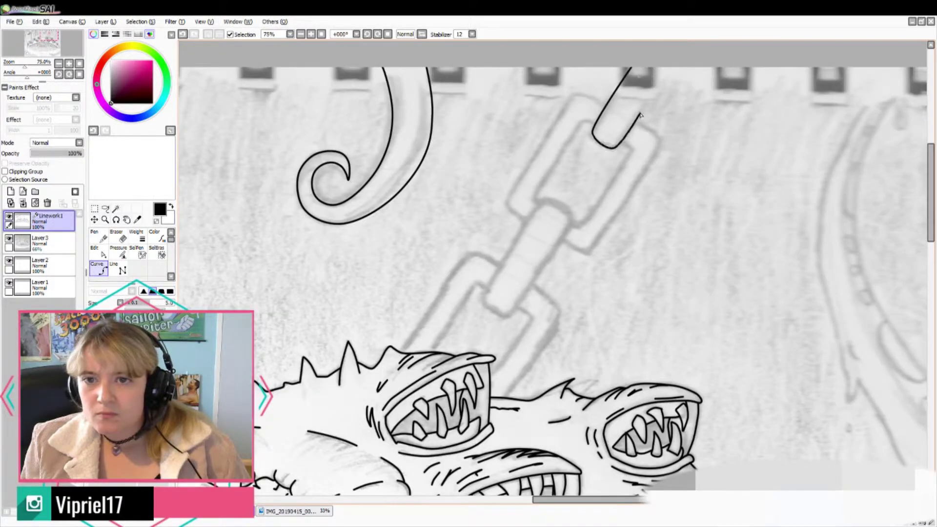
{"action": "left_click", "coordinate": [507, 201]}
{"action": "double_click", "coordinate": [524, 223]}
{"action": "scroll", "coordinate": [497, 236], "scroll_direction": "up", "scroll_amount": 2}
{"action": "left_click", "coordinate": [551, 211]}
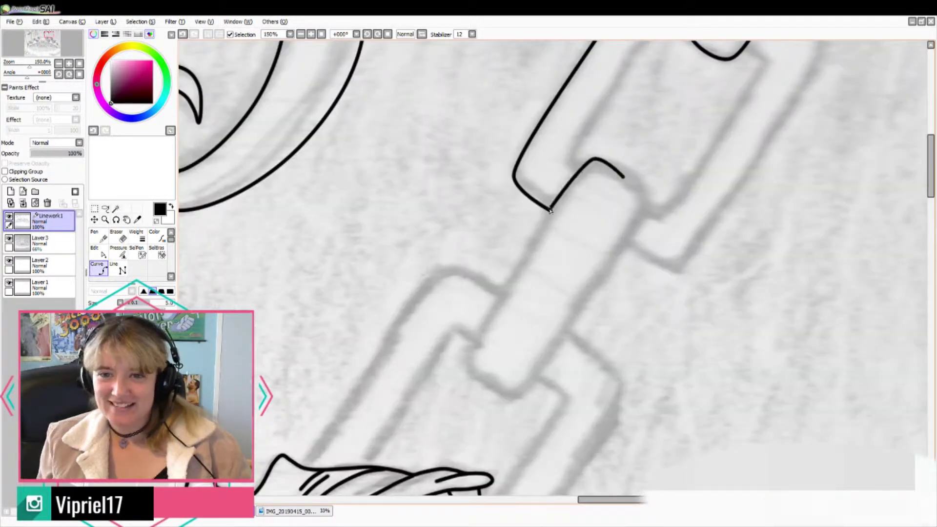
{"action": "key", "text": "ctrl+z"}
{"action": "left_click", "coordinate": [561, 194]}
{"action": "key", "text": "ctrl+z"}
Step: Ink the closed rounded outline of the narrow link connecting the slanted chain's two wide links
{"action": "left_click", "coordinate": [596, 162]}
{"action": "left_click", "coordinate": [644, 191]}
{"action": "left_click", "coordinate": [627, 240]}
{"action": "left_click", "coordinate": [522, 393]}
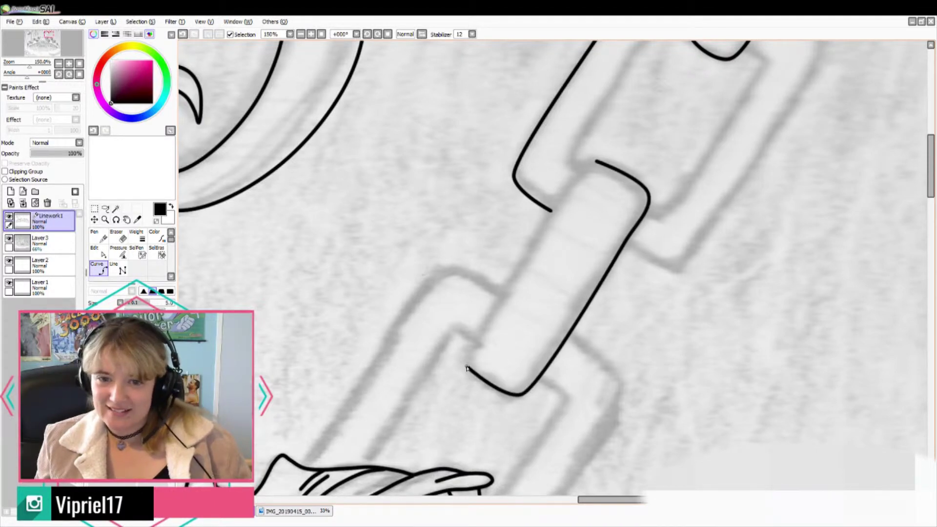
{"action": "left_click", "coordinate": [470, 368]}
{"action": "left_click", "coordinate": [483, 324]}
{"action": "double_click", "coordinate": [590, 162]}
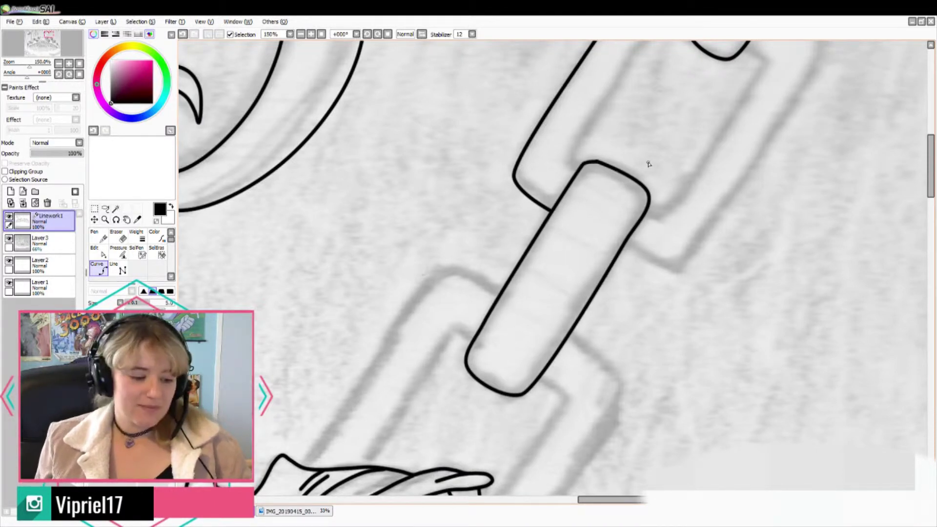
Step: Ink the outer right edge of the slanted chain's upper wide link and the outline of its inner opening
{"action": "scroll", "coordinate": [614, 218], "scroll_direction": "up", "scroll_amount": 4}
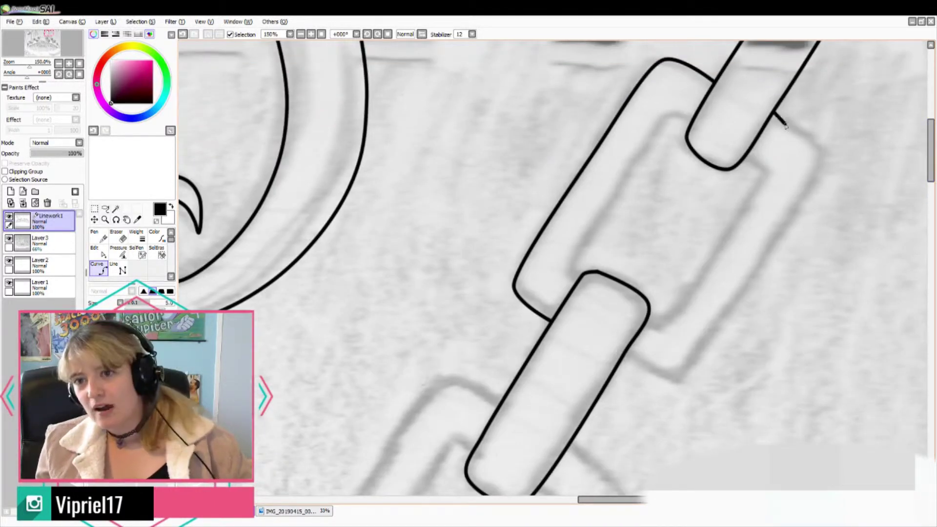
{"action": "left_click", "coordinate": [825, 149]}
{"action": "key", "text": "ctrl+z"}
{"action": "left_click", "coordinate": [822, 149]}
{"action": "left_click", "coordinate": [800, 199]}
{"action": "left_click", "coordinate": [682, 382]}
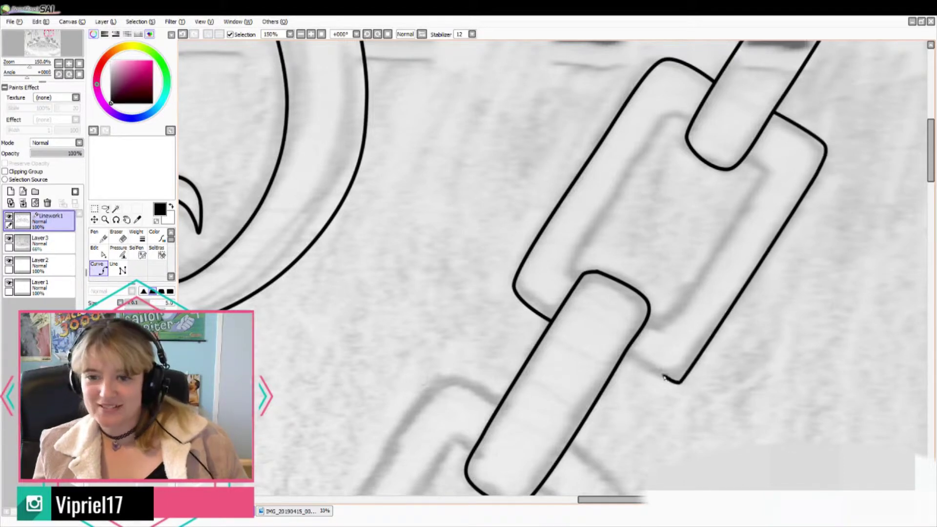
{"action": "left_click", "coordinate": [670, 335]}
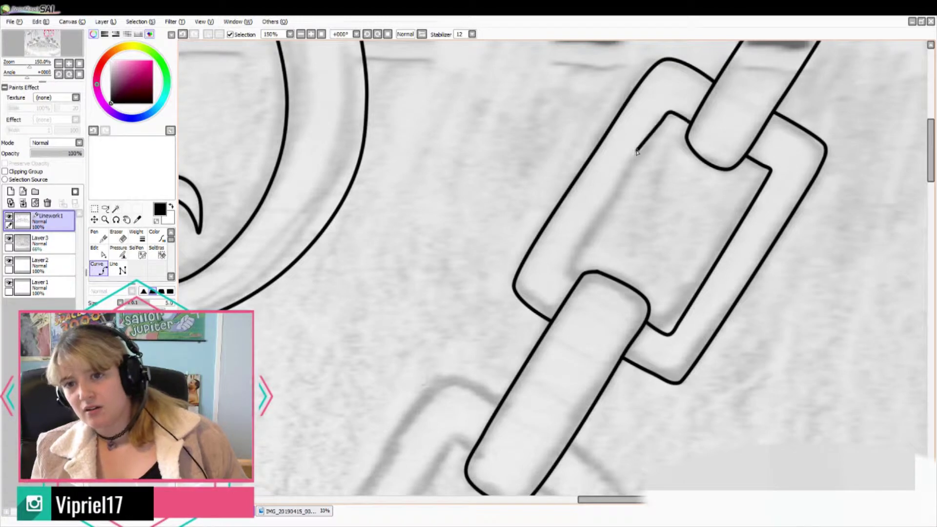
{"action": "left_click", "coordinate": [573, 266]}
{"action": "double_click", "coordinate": [581, 277]}
Step: Ink the outer and inner edges of the lower wide link's right side down to the monster's body
{"action": "left_click_drag", "start_coordinate": [929, 151], "coordinate": [930, 187]}
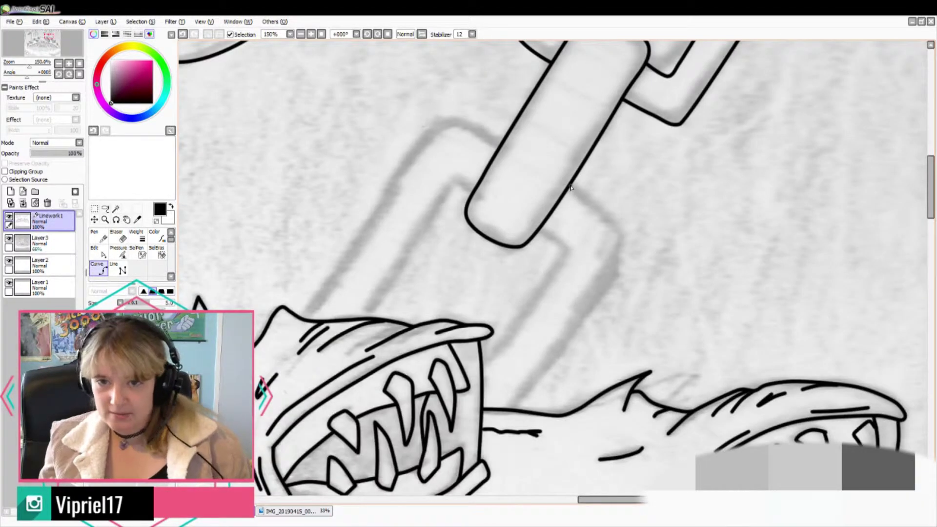
{"action": "left_click", "coordinate": [630, 226]}
{"action": "left_click", "coordinate": [566, 251]}
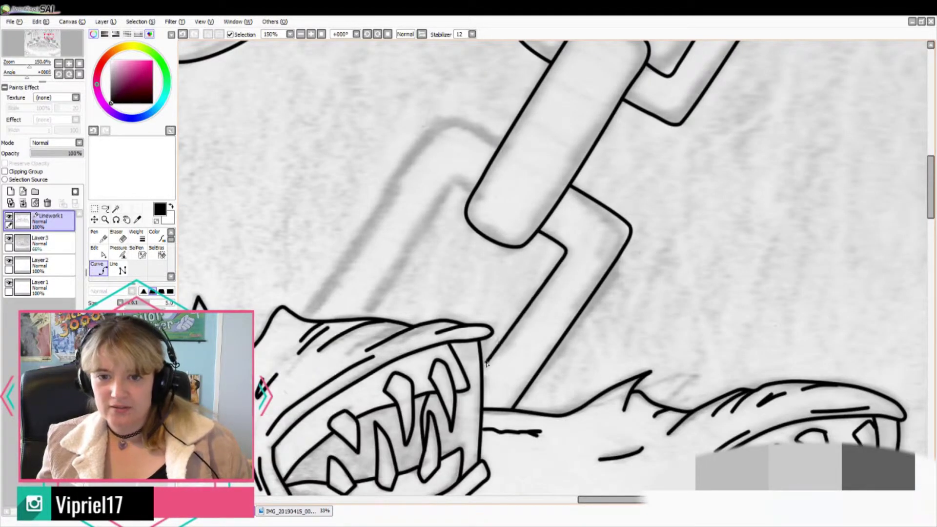
{"action": "double_click", "coordinate": [484, 366]}
Step: Ink the outer and inner edges of the lower wide link's left side down to the brow of the mouth
{"action": "left_click", "coordinate": [500, 143]}
{"action": "left_click", "coordinate": [445, 116]}
{"action": "double_click", "coordinate": [300, 317]}
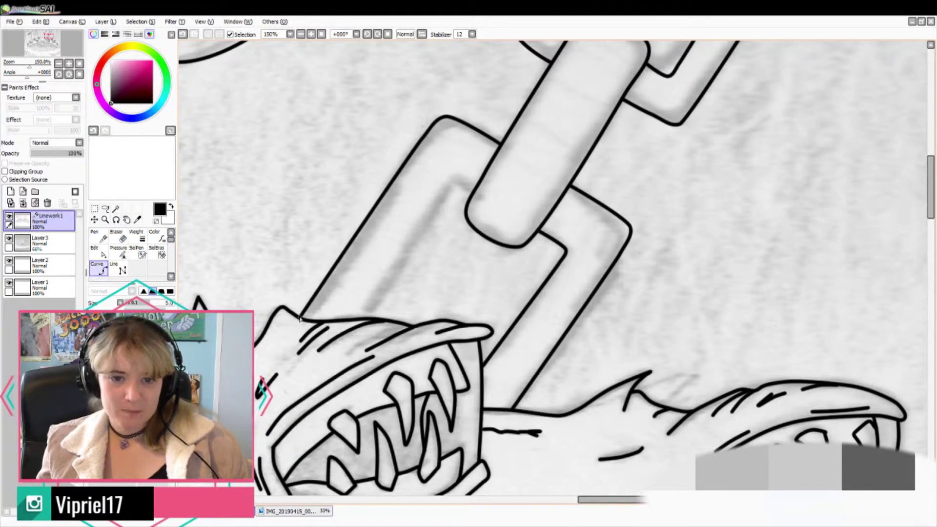
{"action": "left_click", "coordinate": [455, 178]}
{"action": "key", "text": "ctrl+z"}
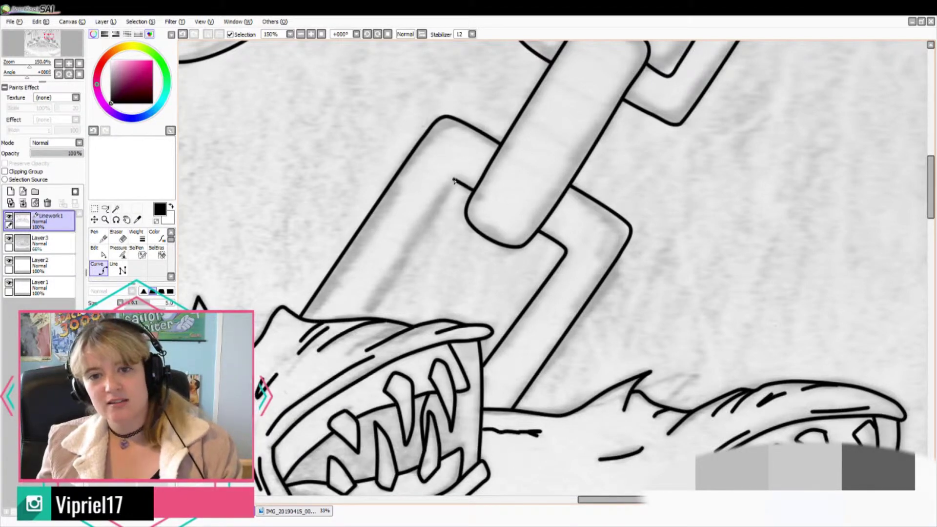
{"action": "left_click", "coordinate": [455, 179]}
{"action": "double_click", "coordinate": [362, 318]}
Step: Ink the left edge of the far-right background tentacle from the ceiling down to its small spike
{"action": "left_click", "coordinate": [695, 74]}
{"action": "left_click", "coordinate": [653, 122]}
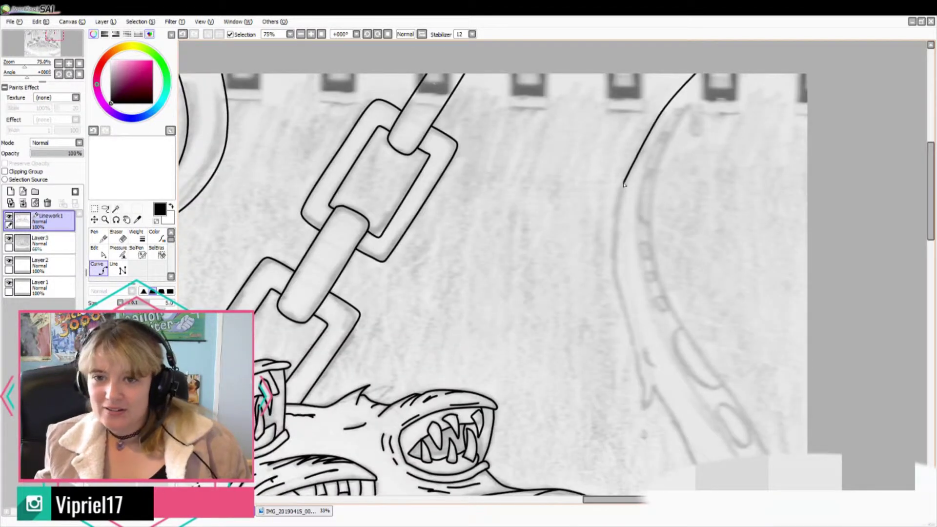
{"action": "left_click", "coordinate": [618, 195]}
{"action": "left_click", "coordinate": [616, 273]}
{"action": "left_click", "coordinate": [638, 375]}
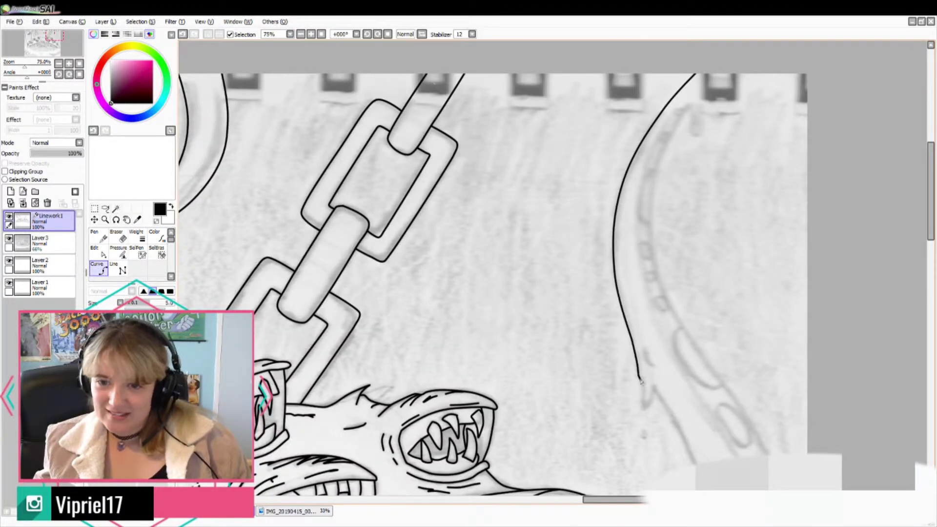
{"action": "left_click", "coordinate": [655, 386]}
Step: Ink the far-right tentacle's left edge from below the spike down to the monster's body beside the smallest mouth
{"action": "left_click_drag", "start_coordinate": [655, 386], "coordinate": [656, 119]}
{"action": "left_click", "coordinate": [706, 212]}
{"action": "left_click", "coordinate": [735, 293]}
{"action": "left_click", "coordinate": [741, 390]}
{"action": "double_click", "coordinate": [728, 454]}
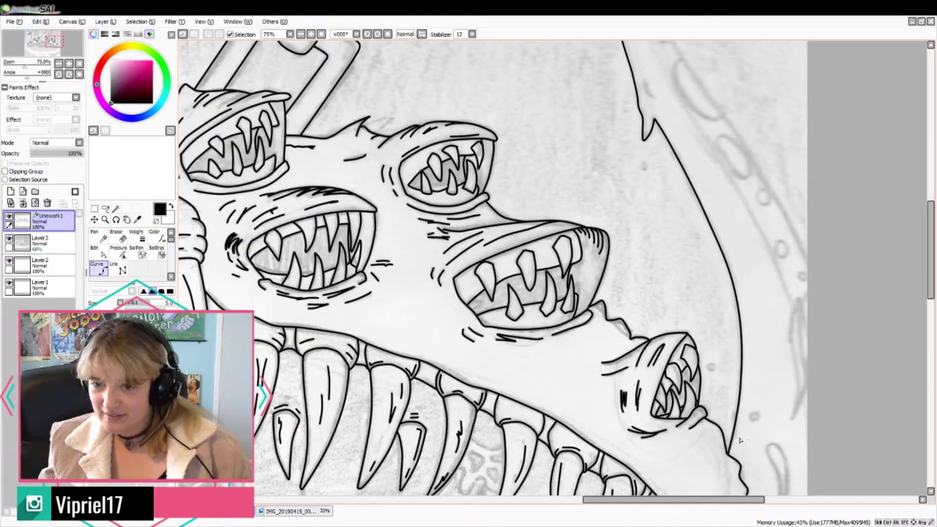
Step: Ink the far-right tentacle's inner line along the sucker strip from the ceiling down to the page edge
{"action": "left_click_drag", "start_coordinate": [899, 295], "coordinate": [920, 300]}
{"action": "scroll", "coordinate": [919, 300], "scroll_direction": "up", "scroll_amount": 5}
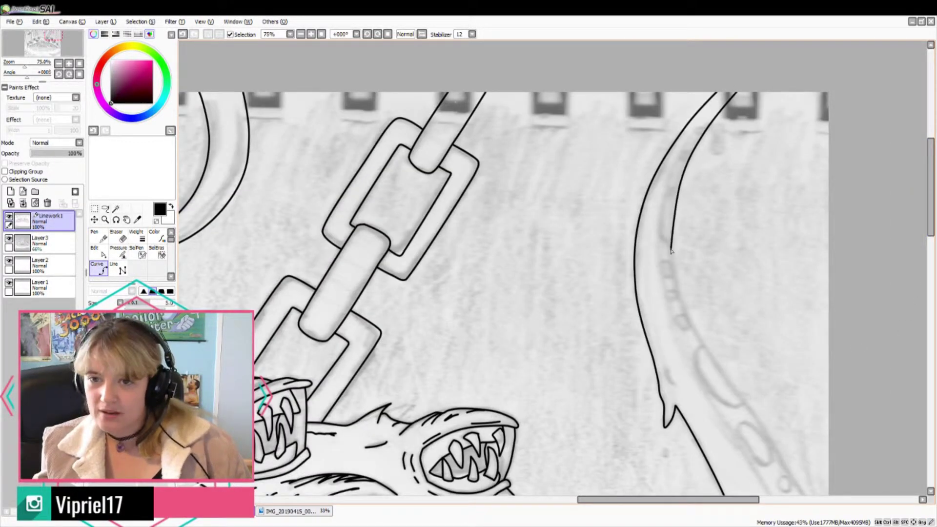
{"action": "scroll", "coordinate": [746, 414], "scroll_direction": "down", "scroll_amount": 5}
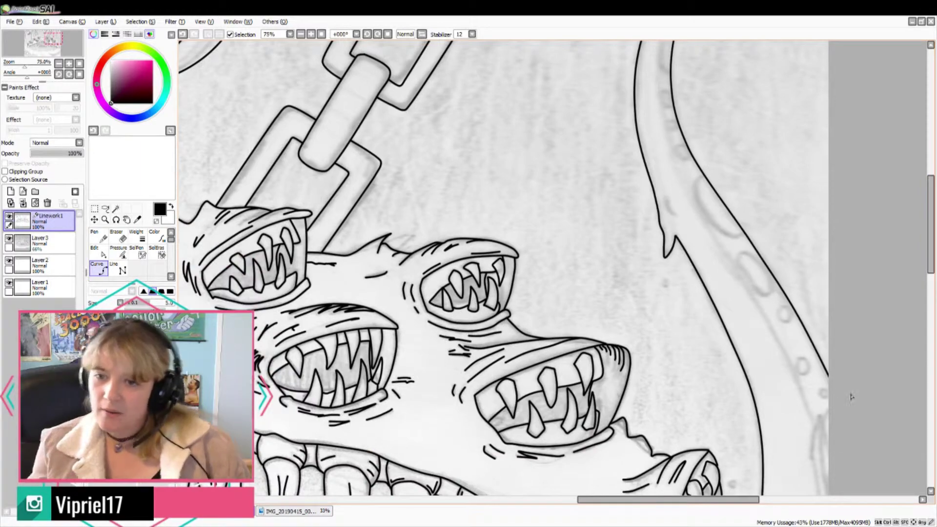
Step: Ink the far-right tentacle's middle line, bordering the sucker strip on its inner side, from the ceiling down past the spike
{"action": "left_click_drag", "start_coordinate": [930, 229], "coordinate": [930, 188]}
{"action": "scroll", "coordinate": [717, 136], "scroll_direction": "up", "scroll_amount": 1}
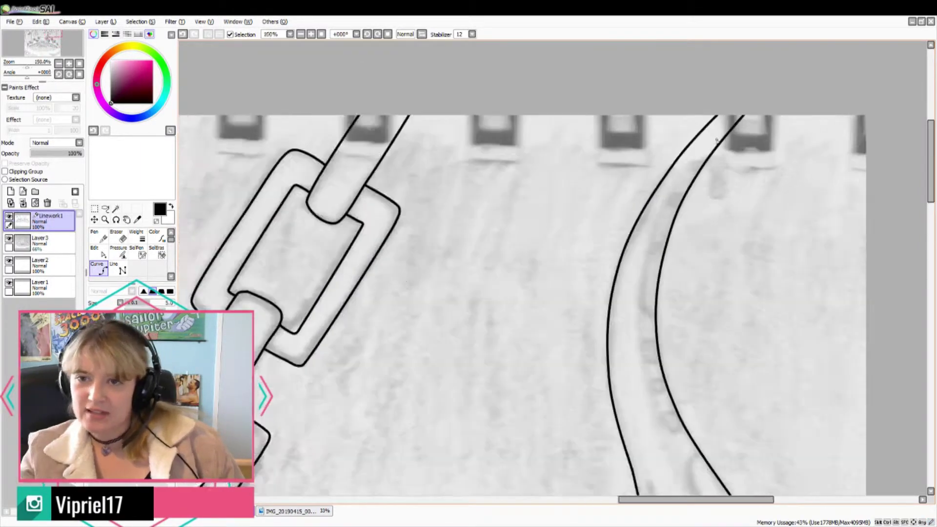
{"action": "scroll", "coordinate": [717, 141], "scroll_direction": "up", "scroll_amount": 1}
{"action": "left_click", "coordinate": [737, 102]}
{"action": "left_click", "coordinate": [676, 177]}
{"action": "left_click", "coordinate": [632, 248]}
{"action": "left_click", "coordinate": [602, 372]}
{"action": "left_click", "coordinate": [603, 458]}
{"action": "left_click_drag", "start_coordinate": [930, 151], "coordinate": [930, 180]}
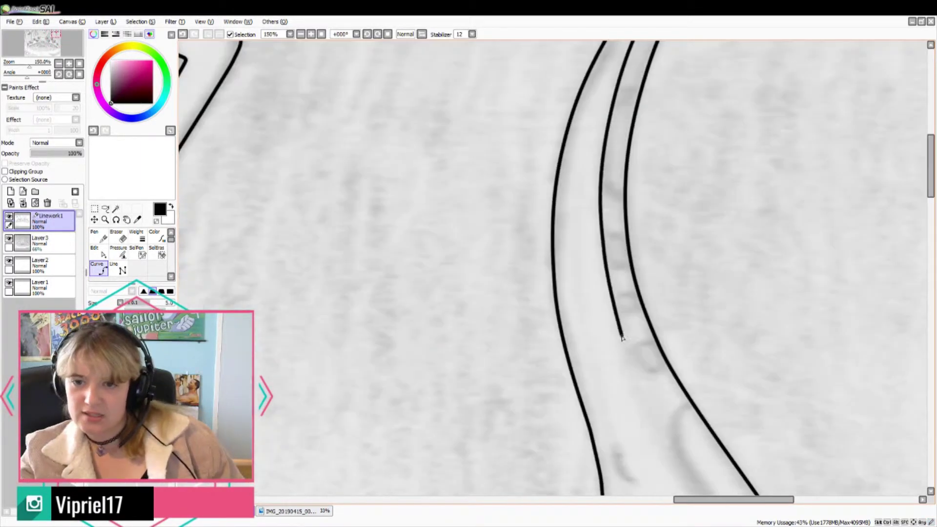
{"action": "scroll", "coordinate": [844, 439], "scroll_direction": "down", "scroll_amount": 5}
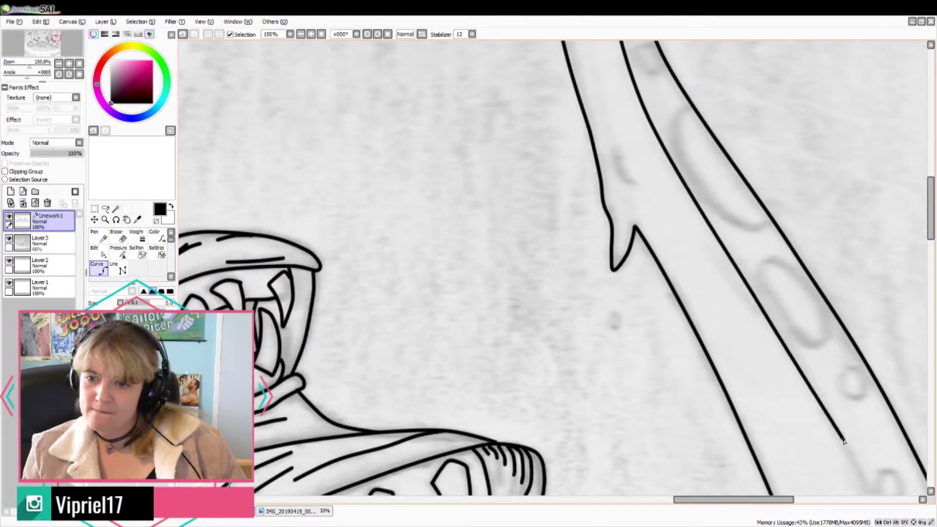
{"action": "scroll", "coordinate": [843, 434], "scroll_direction": "down", "scroll_amount": 2}
{"action": "scroll", "coordinate": [902, 437], "scroll_direction": "up", "scroll_amount": 1}
{"action": "left_click_drag", "start_coordinate": [903, 437], "coordinate": [892, 216]}
{"action": "double_click", "coordinate": [870, 307]}
{"action": "left_click_drag", "start_coordinate": [850, 97], "coordinate": [860, 341]}
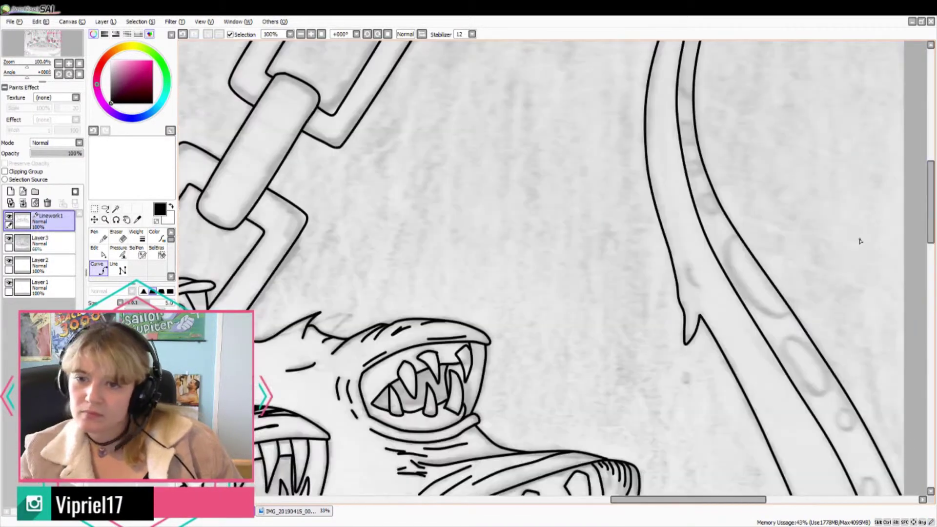
Step: Ink the short crease above the far-right tentacle's spike and the suckers from the large half-oval up to the ceiling
{"action": "scroll", "coordinate": [697, 288], "scroll_direction": "up", "scroll_amount": 2}
{"action": "mouse_move", "coordinate": [689, 316]}
{"action": "left_mouse_down"}
{"action": "mouse_move", "coordinate": [781, 432]}
{"action": "mouse_move", "coordinate": [823, 419]}
{"action": "left_mouse_up"}
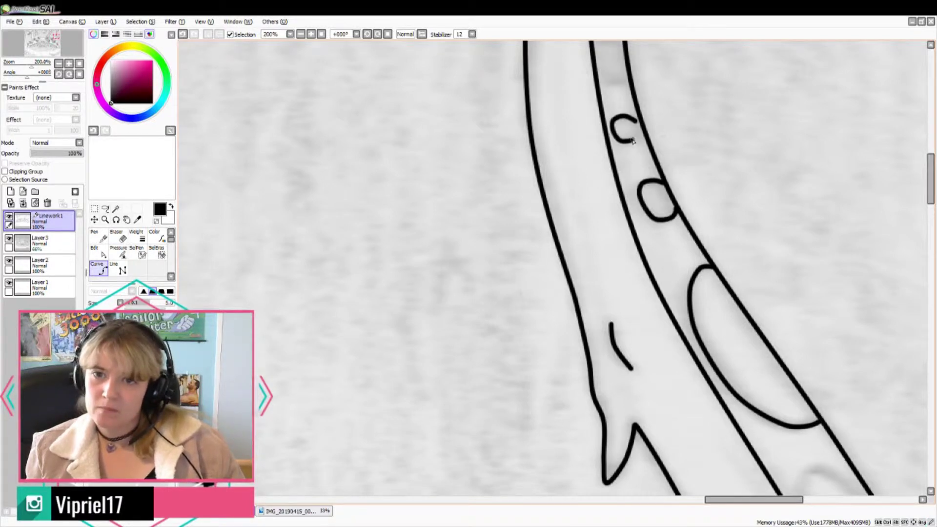
{"action": "left_click_drag", "start_coordinate": [633, 141], "coordinate": [637, 122]}
{"action": "scroll", "coordinate": [680, 119], "scroll_direction": "up", "scroll_amount": 5}
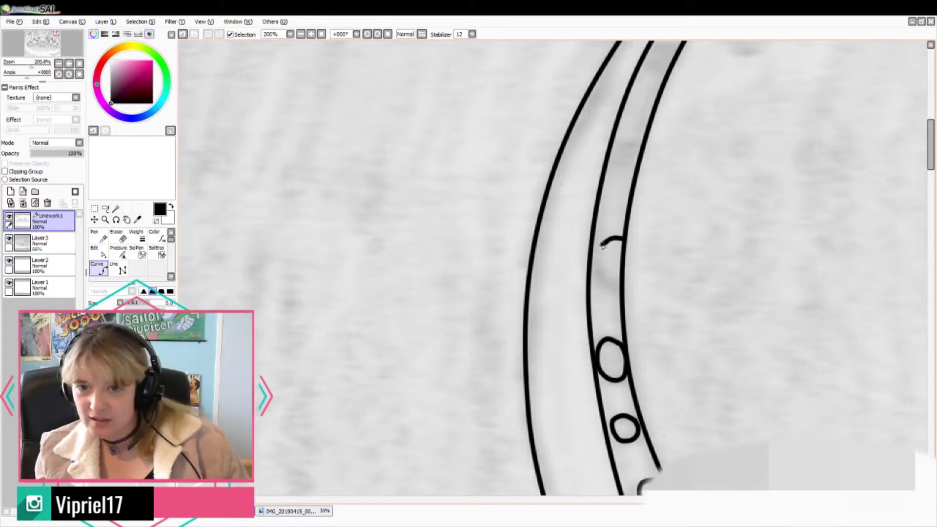
{"action": "scroll", "coordinate": [922, 126], "scroll_direction": "up", "scroll_amount": 2}
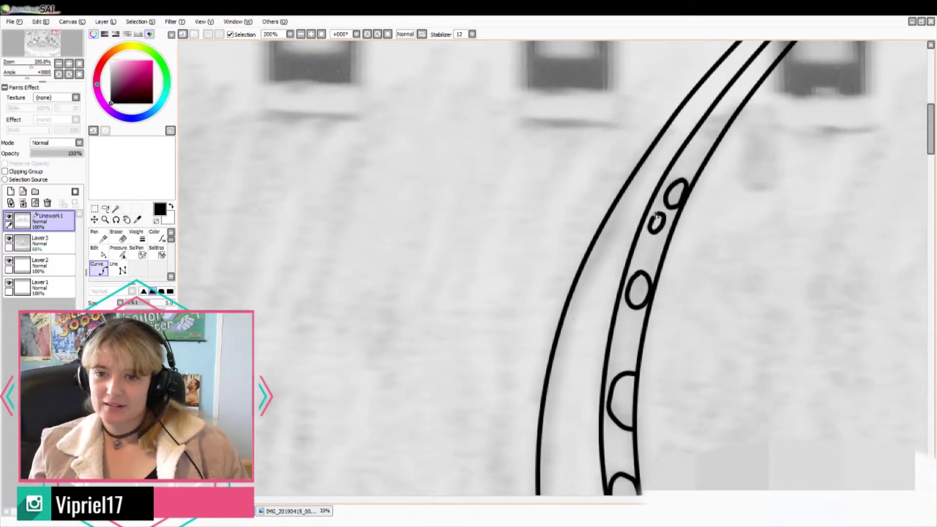
{"action": "scroll", "coordinate": [718, 138], "scroll_direction": "up", "scroll_amount": 1}
{"action": "mouse_move", "coordinate": [760, 79]}
{"action": "left_mouse_down"}
{"action": "mouse_move", "coordinate": [776, 90]}
{"action": "mouse_move", "coordinate": [743, 138]}
{"action": "left_mouse_up"}
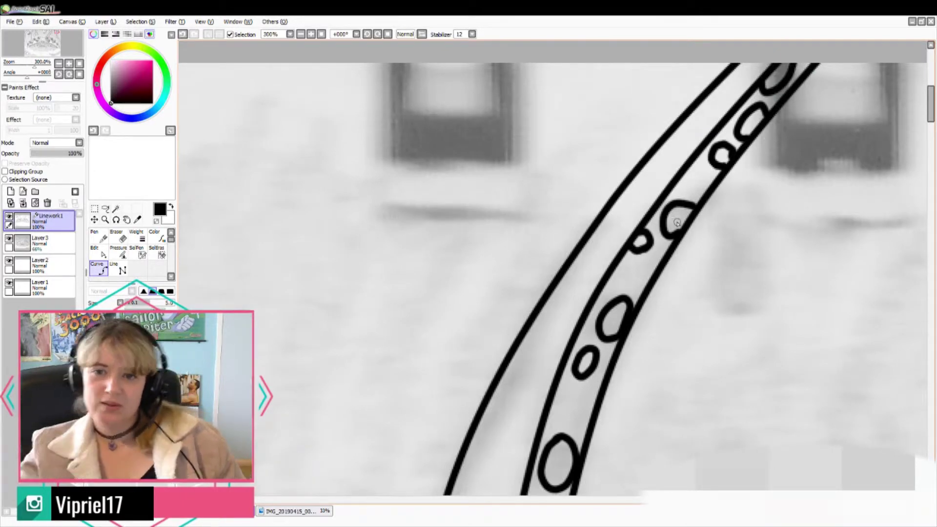
Step: Ink the long oval sucker and the small round suckers below it on the far-right tentacle down to the page edge
{"action": "key", "text": "ctrl+minus"}
{"action": "mouse_move", "coordinate": [609, 185]}
{"action": "left_mouse_down"}
{"action": "mouse_move", "coordinate": [619, 196]}
{"action": "mouse_move", "coordinate": [604, 197]}
{"action": "mouse_move", "coordinate": [697, 268]}
{"action": "mouse_move", "coordinate": [661, 204]}
{"action": "left_mouse_up"}
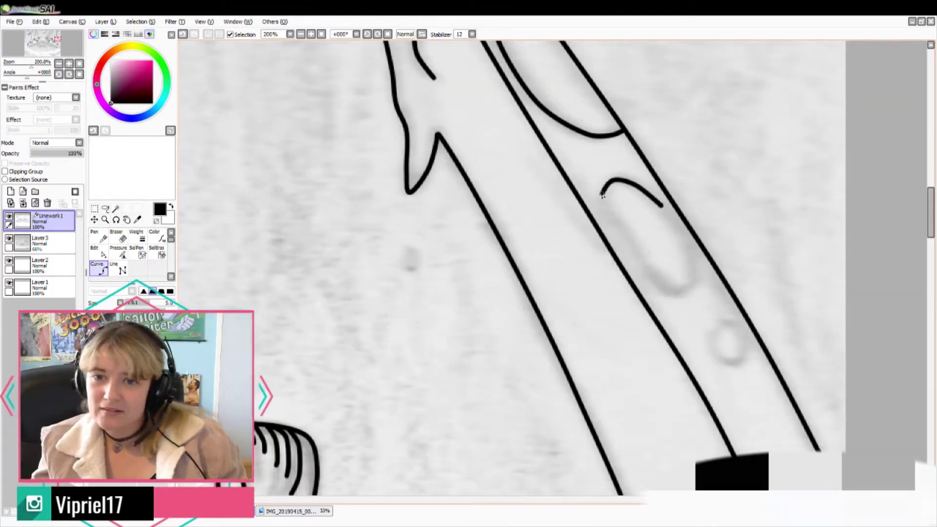
{"action": "mouse_move", "coordinate": [728, 322]}
{"action": "left_mouse_down"}
{"action": "mouse_move", "coordinate": [712, 349]}
{"action": "mouse_move", "coordinate": [729, 323]}
{"action": "left_mouse_up"}
{"action": "scroll", "coordinate": [742, 312], "scroll_direction": "down", "scroll_amount": 5}
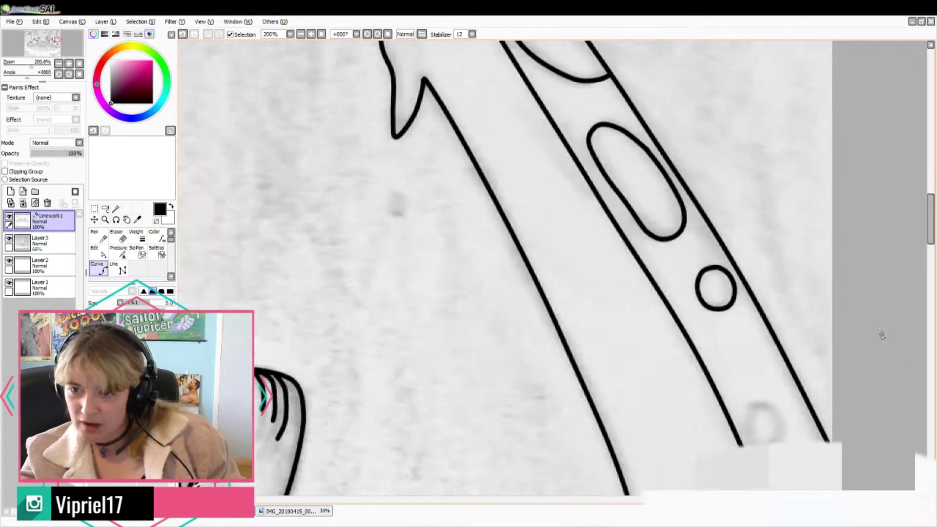
{"action": "left_click_drag", "start_coordinate": [765, 269], "coordinate": [755, 224]}
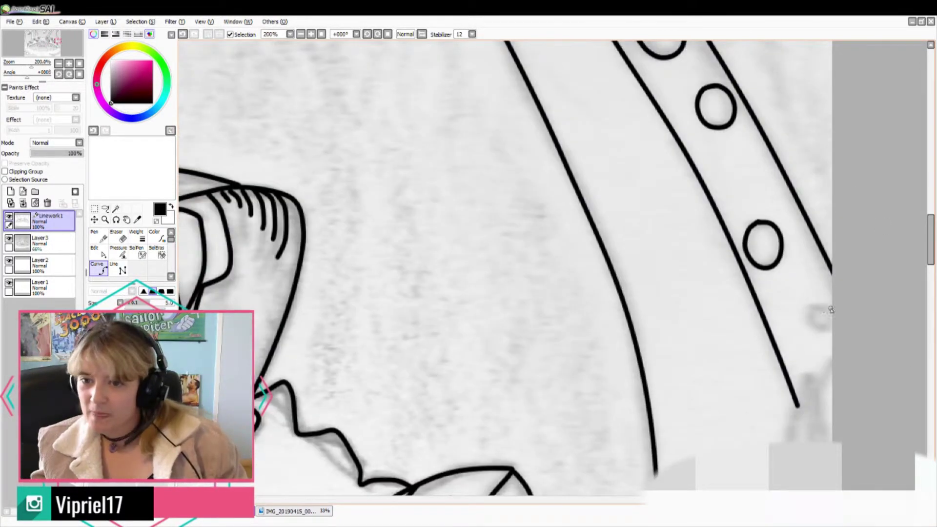
{"action": "scroll", "coordinate": [758, 344], "scroll_direction": "down", "scroll_amount": 1}
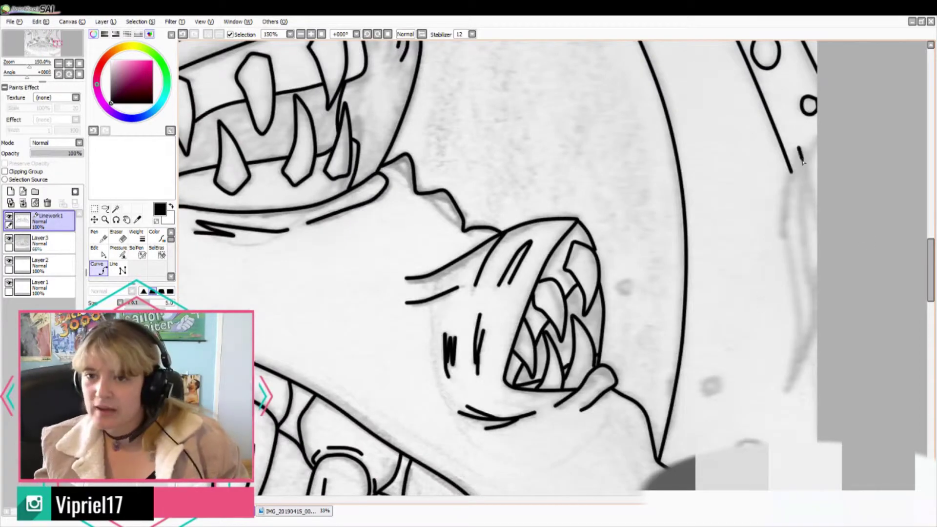
Step: Ink the long thin spikes at the page edge and the small round spots around the far-right tentacle's lower part
{"action": "left_click_drag", "start_coordinate": [803, 163], "coordinate": [802, 367]}
{"action": "left_click_drag", "start_coordinate": [795, 163], "coordinate": [783, 391]}
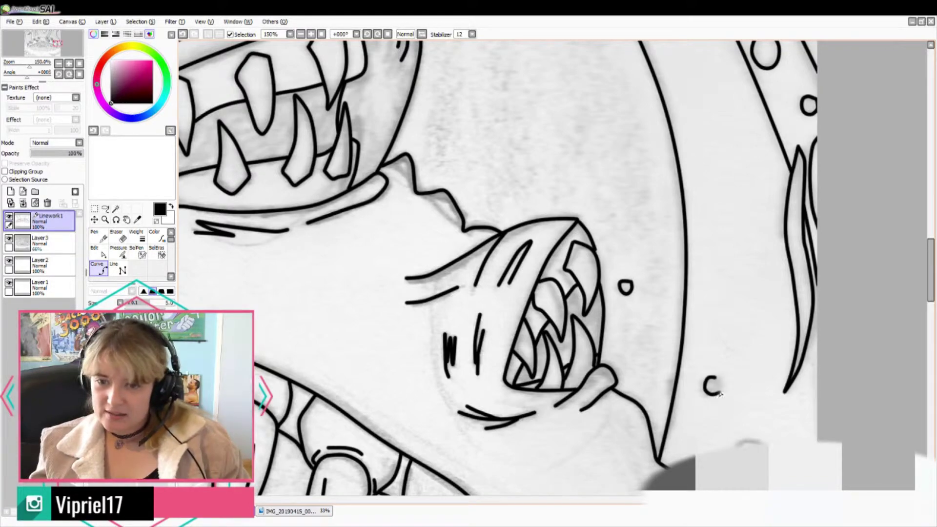
{"action": "left_click_drag", "start_coordinate": [719, 394], "coordinate": [715, 377]}
Step: Ink the curved teardrop shape near the base of the far-right tentacle
{"action": "scroll", "coordinate": [875, 339], "scroll_direction": "down", "scroll_amount": 3}
{"action": "scroll", "coordinate": [684, 209], "scroll_direction": "up", "scroll_amount": 3}
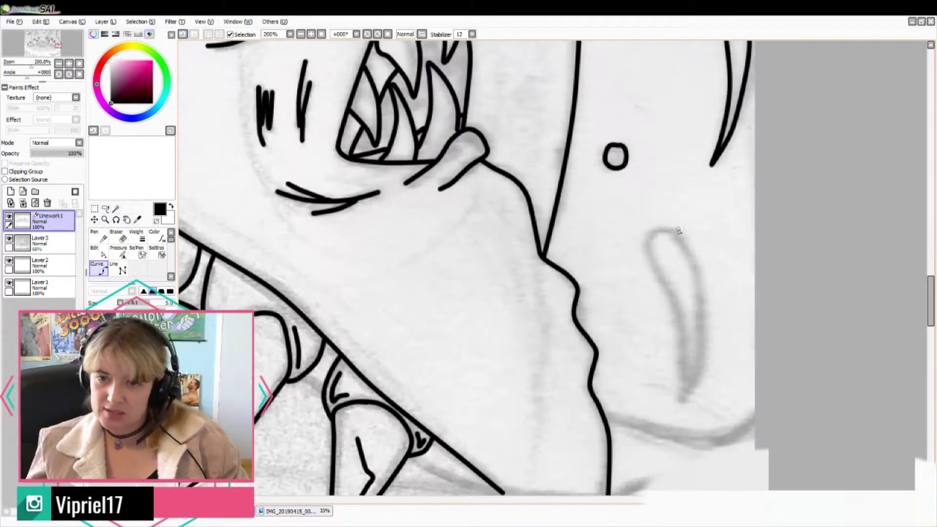
{"action": "mouse_move", "coordinate": [681, 237]}
{"action": "left_mouse_down"}
{"action": "mouse_move", "coordinate": [651, 270]}
{"action": "mouse_move", "coordinate": [683, 405]}
{"action": "mouse_move", "coordinate": [382, 493]}
{"action": "left_mouse_up"}
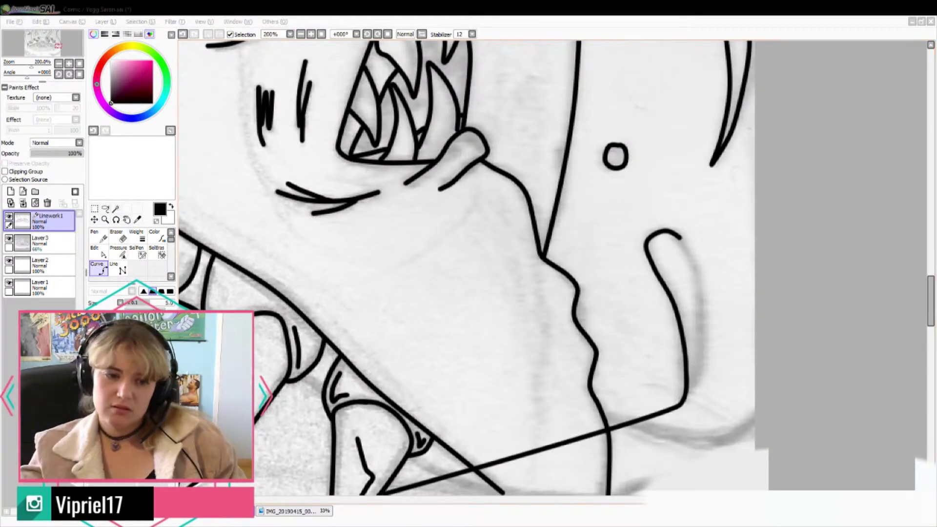
{"action": "left_click", "coordinate": [703, 314]}
{"action": "double_click", "coordinate": [680, 238]}
Step: Ink the curved waterline at the far-right tentacle's base and the wavy ripples beside the monster's right body edge
{"action": "left_click_drag", "start_coordinate": [929, 309], "coordinate": [929, 319]}
{"action": "scroll", "coordinate": [845, 283], "scroll_direction": "down", "scroll_amount": 1}
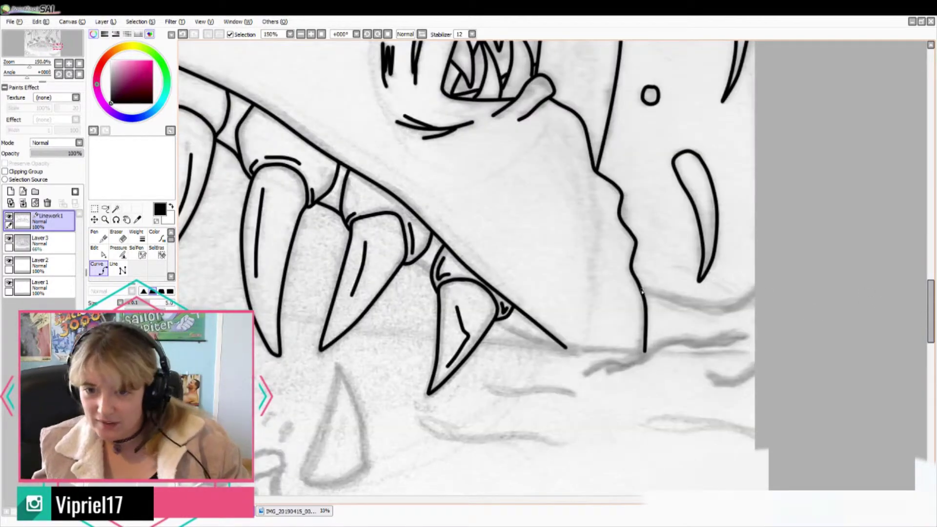
{"action": "left_click", "coordinate": [642, 292]}
{"action": "left_click", "coordinate": [728, 345]}
{"action": "left_click", "coordinate": [697, 345]}
{"action": "left_click", "coordinate": [680, 341]}
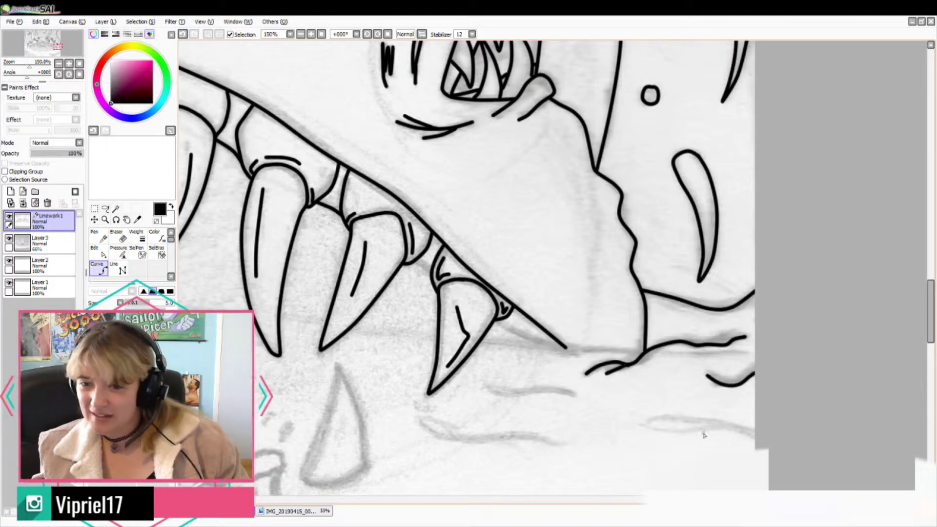
Step: Ink the lower ripple at the right page edge and the two wavy ripples beneath the right-most upper fang
{"action": "left_click", "coordinate": [652, 419]}
{"action": "double_click", "coordinate": [754, 434]}
{"action": "left_click", "coordinate": [728, 428]}
{"action": "double_click", "coordinate": [649, 428]}
{"action": "left_click_drag", "start_coordinate": [581, 404], "coordinate": [853, 344]}
{"action": "left_click", "coordinate": [756, 325]}
{"action": "left_click", "coordinate": [779, 334]}
{"action": "double_click", "coordinate": [847, 334]}
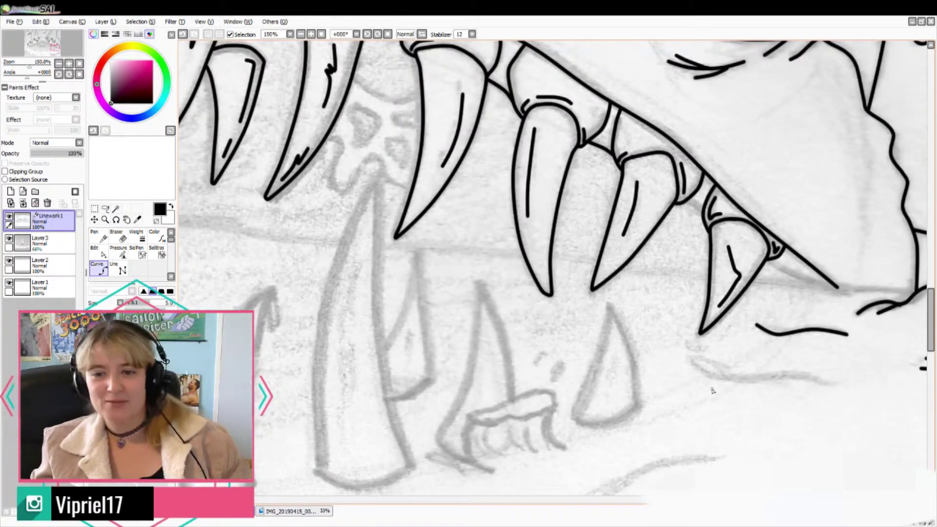
{"action": "left_click", "coordinate": [692, 362]}
{"action": "left_click", "coordinate": [719, 377]}
{"action": "double_click", "coordinate": [831, 385]}
Step: Ink the slanted and short water ripples in the foreground in front of the right-hand lower teeth
{"action": "left_click_drag", "start_coordinate": [930, 319], "coordinate": [931, 345]}
{"action": "left_click", "coordinate": [852, 282]}
{"action": "left_click", "coordinate": [779, 325]}
{"action": "double_click", "coordinate": [696, 368]}
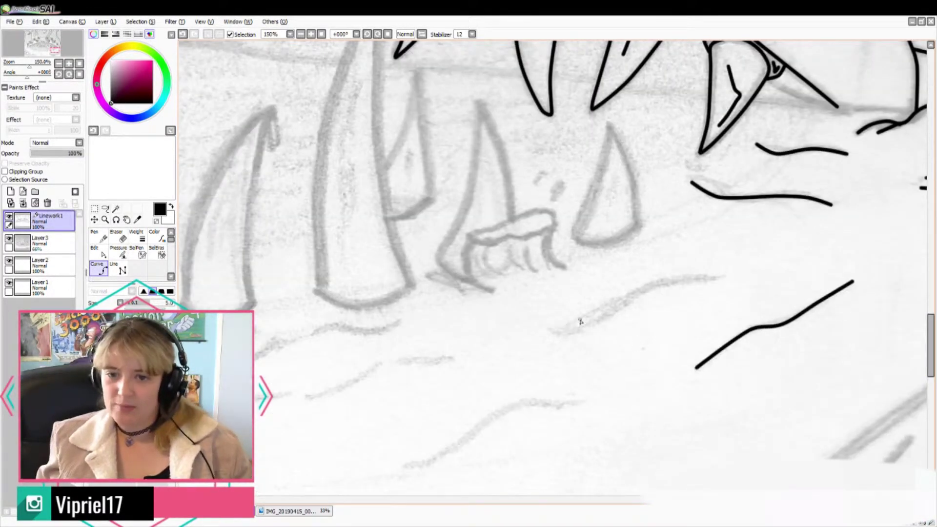
{"action": "left_click", "coordinate": [551, 331]}
{"action": "double_click", "coordinate": [728, 275]}
{"action": "left_click", "coordinate": [308, 397]}
{"action": "double_click", "coordinate": [380, 363]}
{"action": "left_click", "coordinate": [405, 360]}
{"action": "double_click", "coordinate": [451, 360]}
{"action": "left_click", "coordinate": [314, 333]}
Step: Ink the waterline at the left corner of the monster's big mouth out to the body's left edge
{"action": "mouse_move", "coordinate": [917, 112]}
{"action": "left_mouse_down"}
{"action": "mouse_move", "coordinate": [875, 266]}
{"action": "mouse_move", "coordinate": [762, 254]}
{"action": "left_mouse_up"}
{"action": "left_click_drag", "start_coordinate": [55, 48], "coordinate": [31, 46]}
{"action": "left_click", "coordinate": [305, 225]}
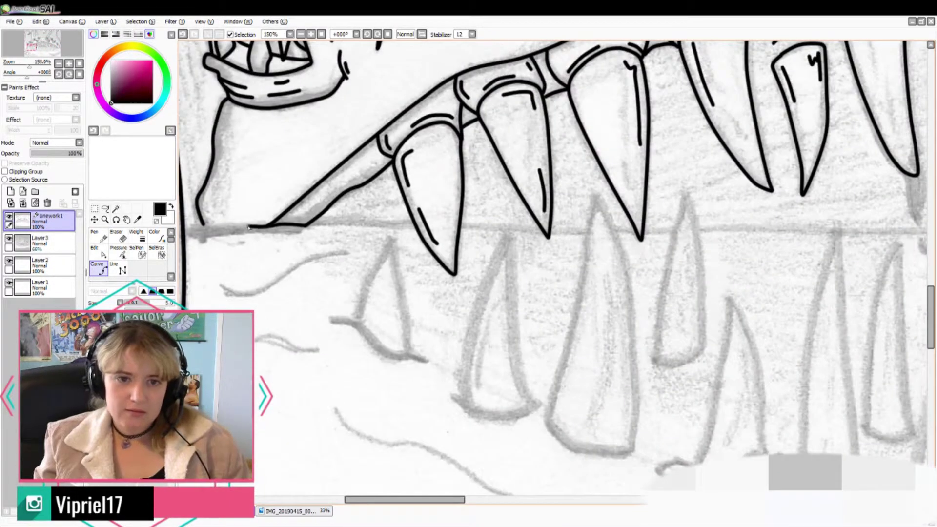
{"action": "double_click", "coordinate": [195, 229]}
Step: Ink the left-most lower tooth and the curved gum line along its base
{"action": "scroll", "coordinate": [542, 337], "scroll_direction": "up", "scroll_amount": 1}
{"action": "left_click", "coordinate": [293, 317]}
{"action": "left_click", "coordinate": [307, 265]}
{"action": "left_click_drag", "start_coordinate": [343, 205], "coordinate": [359, 361]}
{"action": "mouse_move", "coordinate": [387, 371]}
{"action": "left_mouse_down"}
{"action": "mouse_move", "coordinate": [336, 362]}
{"action": "mouse_move", "coordinate": [259, 312]}
{"action": "left_mouse_up"}
Step: Ink the second lower tooth from the left with its curved base, and add highlight strokes inside the first two teeth
{"action": "mouse_move", "coordinate": [517, 404]}
{"action": "left_mouse_down"}
{"action": "mouse_move", "coordinate": [497, 197]}
{"action": "mouse_move", "coordinate": [458, 276]}
{"action": "mouse_move", "coordinate": [433, 377]}
{"action": "mouse_move", "coordinate": [434, 427]}
{"action": "left_mouse_up"}
{"action": "mouse_move", "coordinate": [419, 416]}
{"action": "left_mouse_down"}
{"action": "mouse_move", "coordinate": [439, 430]}
{"action": "mouse_move", "coordinate": [510, 438]}
{"action": "mouse_move", "coordinate": [535, 424]}
{"action": "left_mouse_up"}
{"action": "left_click_drag", "start_coordinate": [448, 396], "coordinate": [486, 238]}
{"action": "left_click_drag", "start_coordinate": [335, 238], "coordinate": [344, 274]}
Step: Ink the outlines of the large third lower tooth and the smaller fourth tooth beside it
{"action": "scroll", "coordinate": [345, 352], "scroll_direction": "down", "scroll_amount": 1}
{"action": "mouse_move", "coordinate": [397, 382]}
{"action": "left_mouse_down"}
{"action": "mouse_move", "coordinate": [434, 241]}
{"action": "mouse_move", "coordinate": [471, 218]}
{"action": "mouse_move", "coordinate": [487, 397]}
{"action": "mouse_move", "coordinate": [403, 415]}
{"action": "mouse_move", "coordinate": [425, 417]}
{"action": "left_mouse_up"}
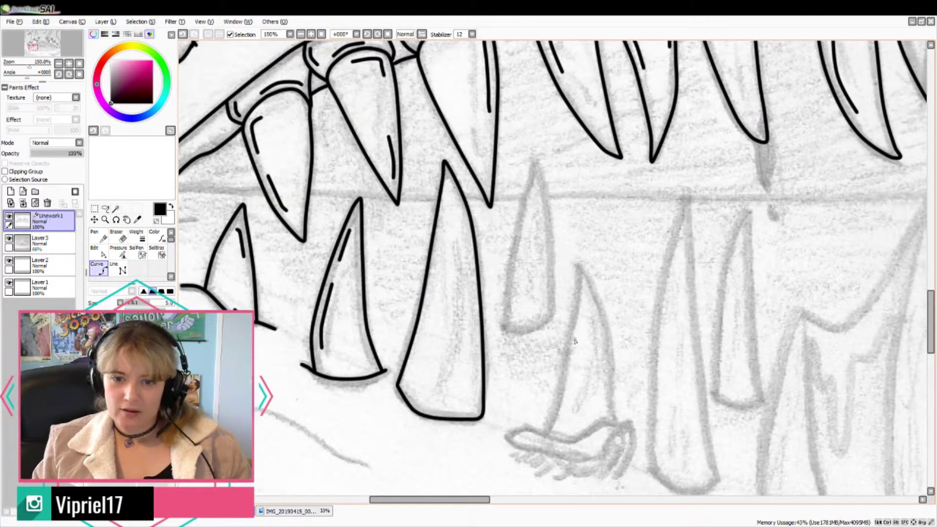
{"action": "mouse_move", "coordinate": [501, 329]}
{"action": "left_mouse_down"}
{"action": "mouse_move", "coordinate": [553, 319]}
{"action": "mouse_move", "coordinate": [536, 159]}
{"action": "mouse_move", "coordinate": [505, 326]}
{"action": "left_mouse_up"}
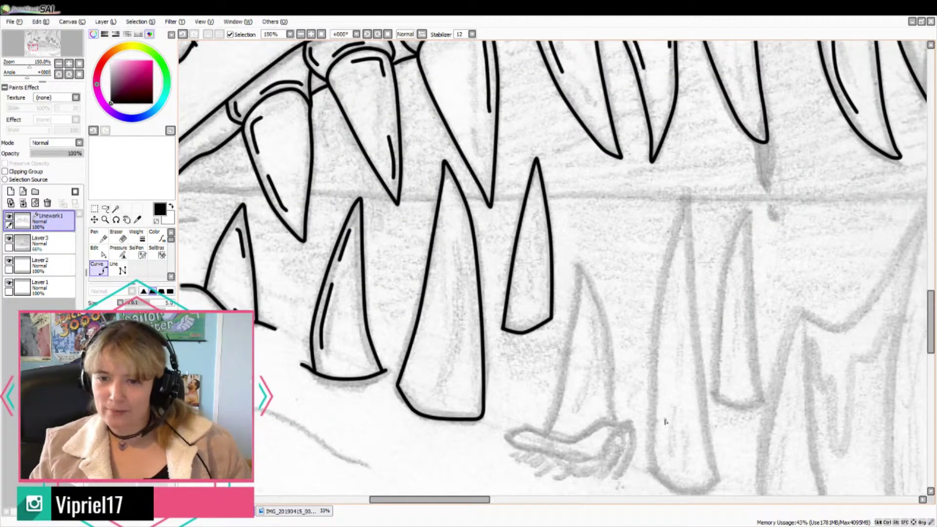
Step: Ink the curled flap below the fifth lower tooth and the pointed tooth rising from it
{"action": "scroll", "coordinate": [561, 371], "scroll_direction": "down", "scroll_amount": 2}
{"action": "mouse_move", "coordinate": [615, 417]}
{"action": "left_mouse_down"}
{"action": "mouse_move", "coordinate": [633, 373]}
{"action": "mouse_move", "coordinate": [589, 396]}
{"action": "mouse_move", "coordinate": [528, 392]}
{"action": "left_mouse_up"}
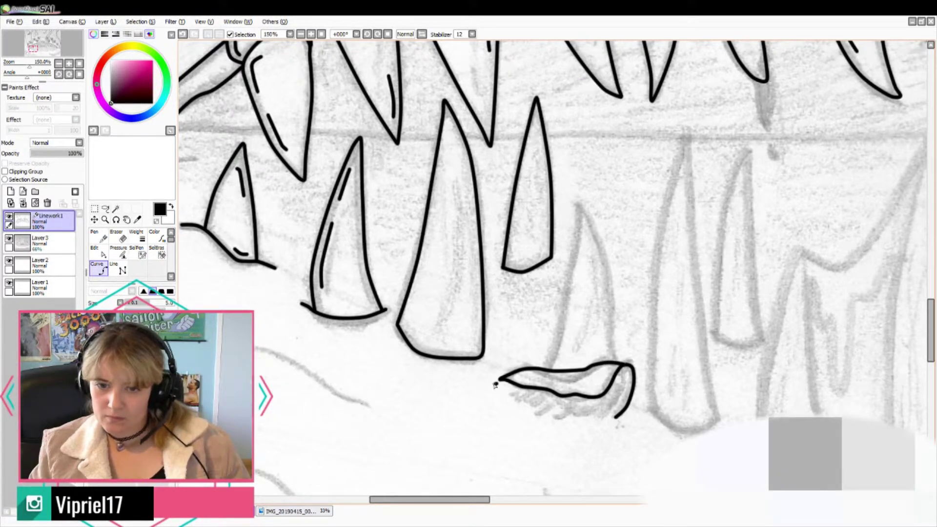
{"action": "key", "text": "ctrl+z"}
{"action": "key", "text": "ctrl+z"}
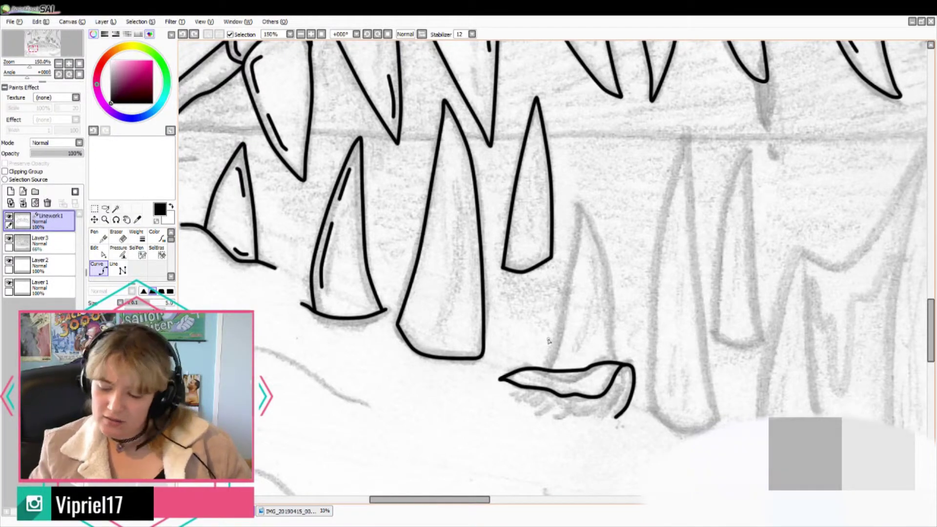
{"action": "scroll", "coordinate": [549, 341], "scroll_direction": "up", "scroll_amount": 1}
{"action": "mouse_move", "coordinate": [563, 374]}
{"action": "left_mouse_down"}
{"action": "mouse_move", "coordinate": [607, 158]}
{"action": "mouse_move", "coordinate": [654, 365]}
{"action": "left_mouse_up"}
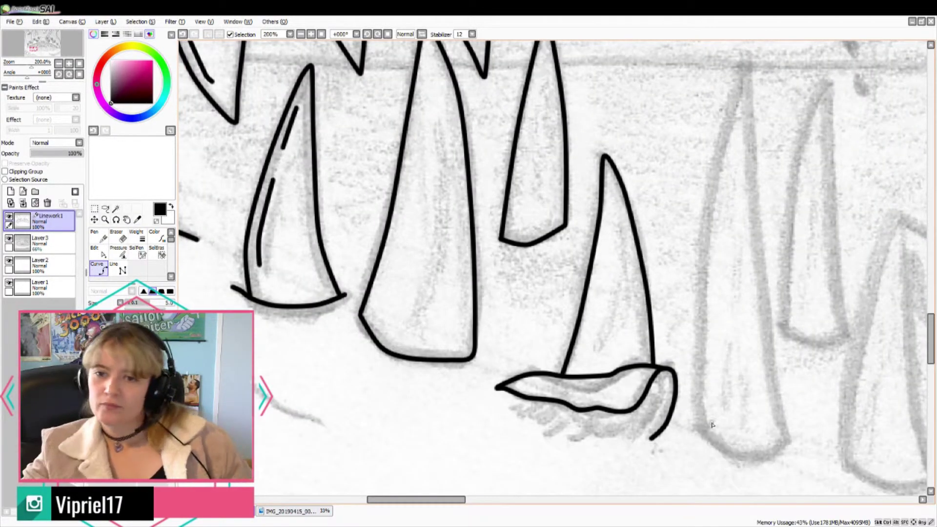
Step: Check the linework over the whole page with the pencil sketch hidden, and show the sketch again
{"action": "scroll", "coordinate": [711, 424], "scroll_direction": "down", "scroll_amount": 6}
{"action": "left_click", "coordinate": [9, 238]}
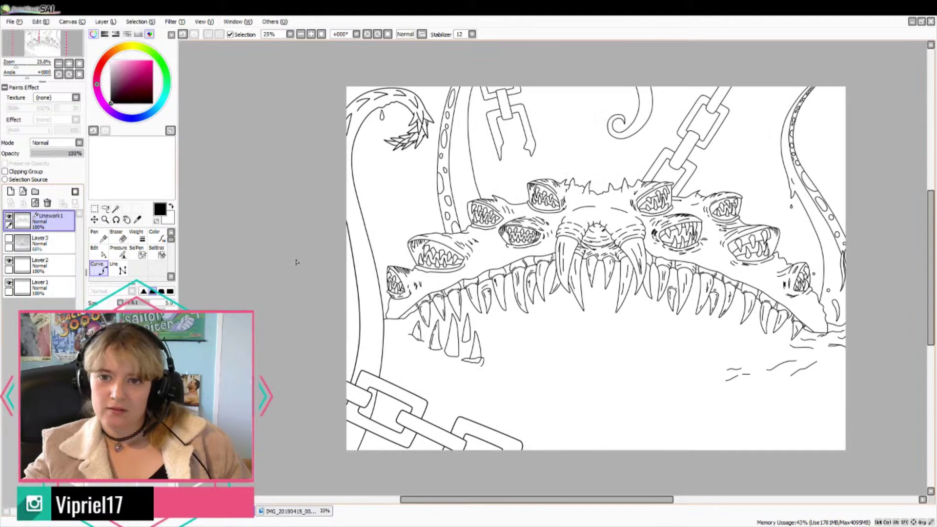
{"action": "left_click", "coordinate": [8, 238]}
Step: Ink the outline of the tall narrow lower tooth just right of the curled flap
{"action": "scroll", "coordinate": [485, 336], "scroll_direction": "up", "scroll_amount": 5}
{"action": "mouse_move", "coordinate": [537, 350]}
{"action": "left_mouse_down"}
{"action": "mouse_move", "coordinate": [554, 271]}
{"action": "mouse_move", "coordinate": [507, 194]}
{"action": "mouse_move", "coordinate": [482, 348]}
{"action": "mouse_move", "coordinate": [505, 396]}
{"action": "left_mouse_up"}
{"action": "left_click", "coordinate": [526, 385]}
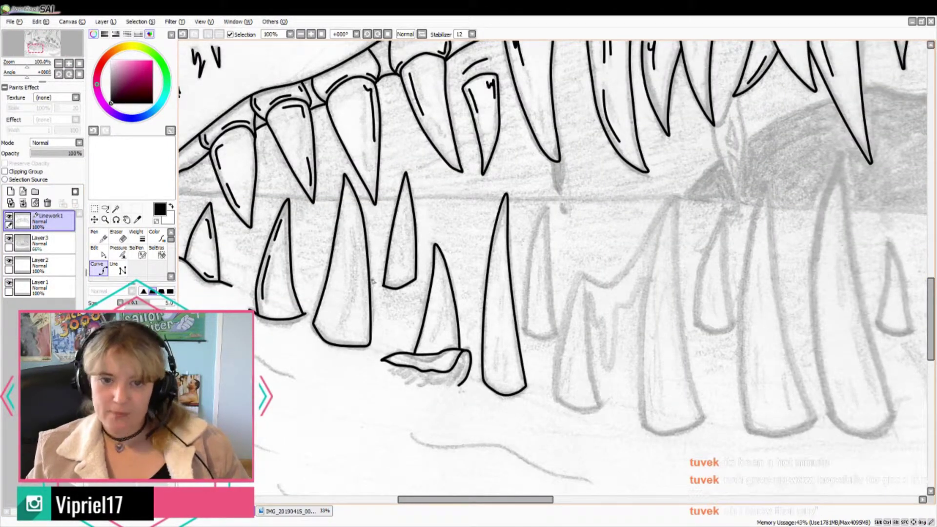
Step: Add highlight strokes inside the third to sixth lower teeth, with a small zigzag near the tall tooth's base
{"action": "left_click_drag", "start_coordinate": [357, 236], "coordinate": [362, 315]}
{"action": "left_click_drag", "start_coordinate": [443, 282], "coordinate": [451, 333]}
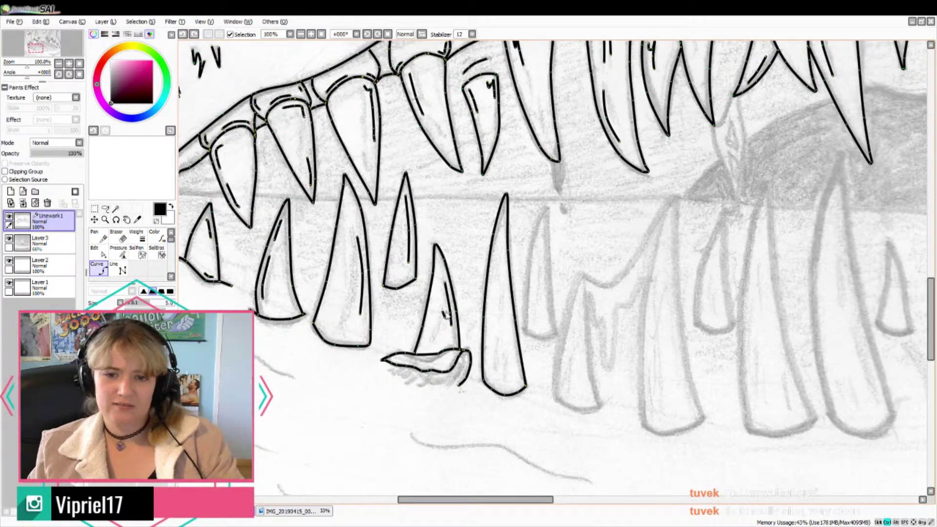
{"action": "left_click_drag", "start_coordinate": [504, 221], "coordinate": [491, 302]}
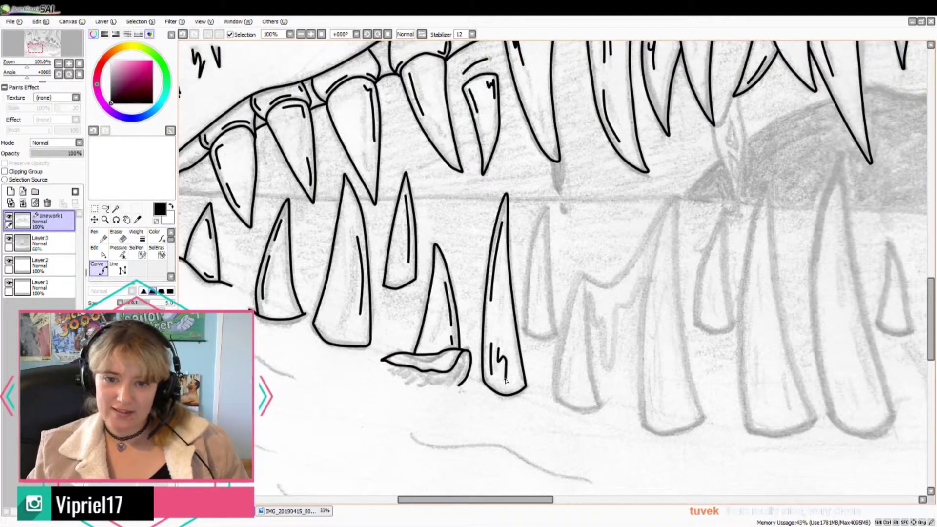
Step: Ink the short narrow lower tooth to the right of the tall tooth, redrawing its left edge
{"action": "left_click_drag", "start_coordinate": [525, 333], "coordinate": [555, 336]}
{"action": "left_click", "coordinate": [548, 208]}
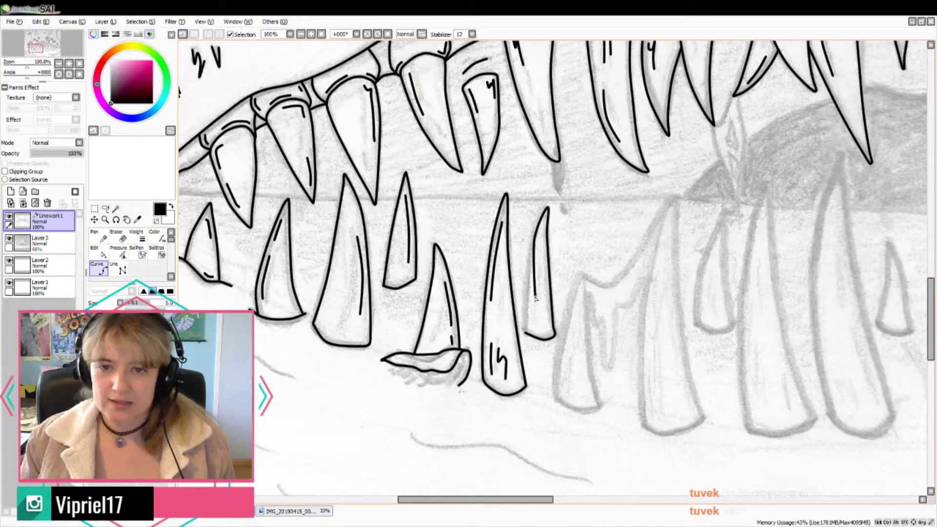
{"action": "left_click", "coordinate": [534, 238]}
{"action": "left_click", "coordinate": [528, 288]}
{"action": "key", "text": "ctrl+z"}
{"action": "left_click", "coordinate": [528, 288]}
{"action": "double_click", "coordinate": [526, 333]}
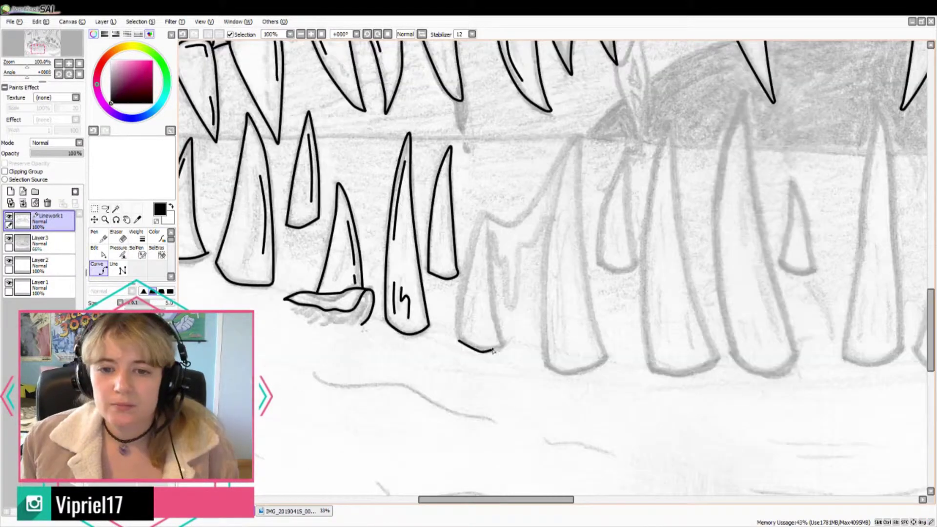
Step: Ink the next short and tall lower teeth together with the dripping web of slime that joins them
{"action": "mouse_move", "coordinate": [493, 350]}
{"action": "left_mouse_down"}
{"action": "mouse_move", "coordinate": [501, 328]}
{"action": "mouse_move", "coordinate": [489, 285]}
{"action": "mouse_move", "coordinate": [494, 239]}
{"action": "left_mouse_up"}
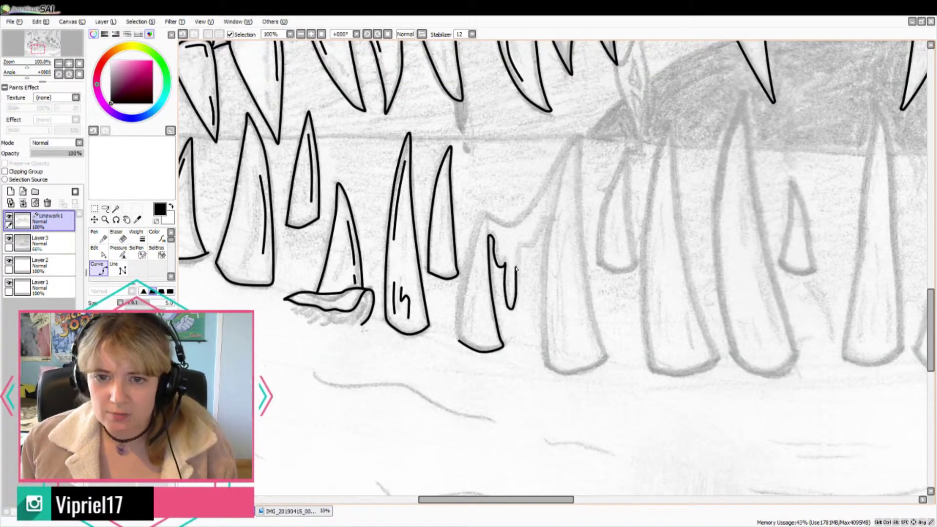
{"action": "left_click_drag", "start_coordinate": [459, 341], "coordinate": [477, 231]}
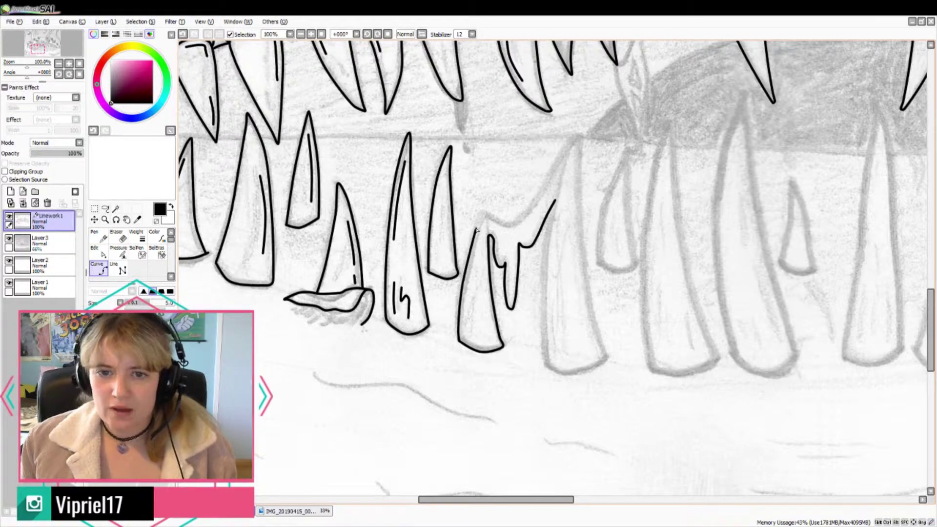
{"action": "mouse_move", "coordinate": [539, 196]}
{"action": "left_mouse_down"}
{"action": "mouse_move", "coordinate": [581, 137]}
{"action": "mouse_move", "coordinate": [606, 358]}
{"action": "left_mouse_up"}
{"action": "mouse_move", "coordinate": [545, 368]}
{"action": "left_mouse_down"}
{"action": "mouse_move", "coordinate": [544, 262]}
{"action": "mouse_move", "coordinate": [555, 200]}
{"action": "mouse_move", "coordinate": [558, 222]}
{"action": "left_mouse_up"}
{"action": "left_click_drag", "start_coordinate": [546, 174], "coordinate": [536, 197]}
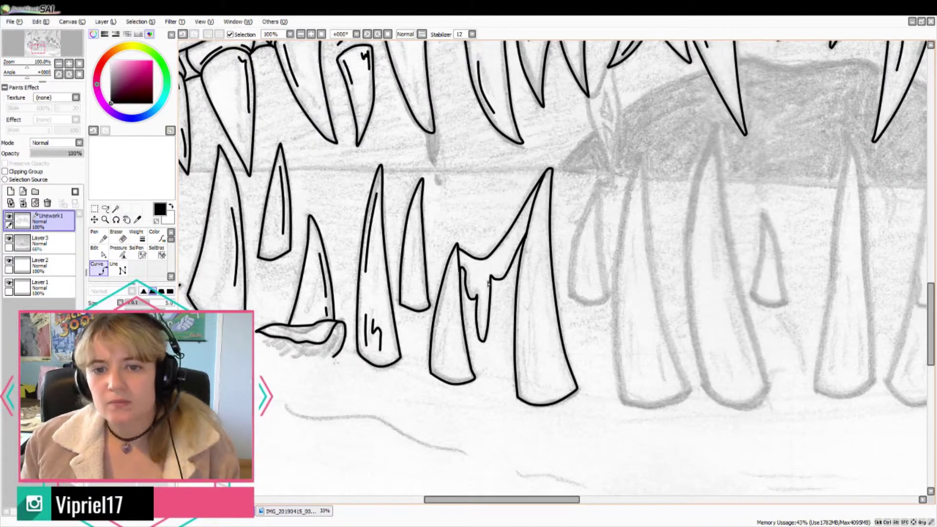
Step: Undo the extra stroke near the slime web and ink a short line inside the tall tooth's tip
{"action": "left_click_drag", "start_coordinate": [487, 284], "coordinate": [432, 382]}
{"action": "scroll", "coordinate": [527, 276], "scroll_direction": "down", "scroll_amount": 2}
{"action": "key", "text": "ctrl+z"}
{"action": "scroll", "coordinate": [513, 283], "scroll_direction": "up", "scroll_amount": 3}
{"action": "left_click", "coordinate": [525, 245]}
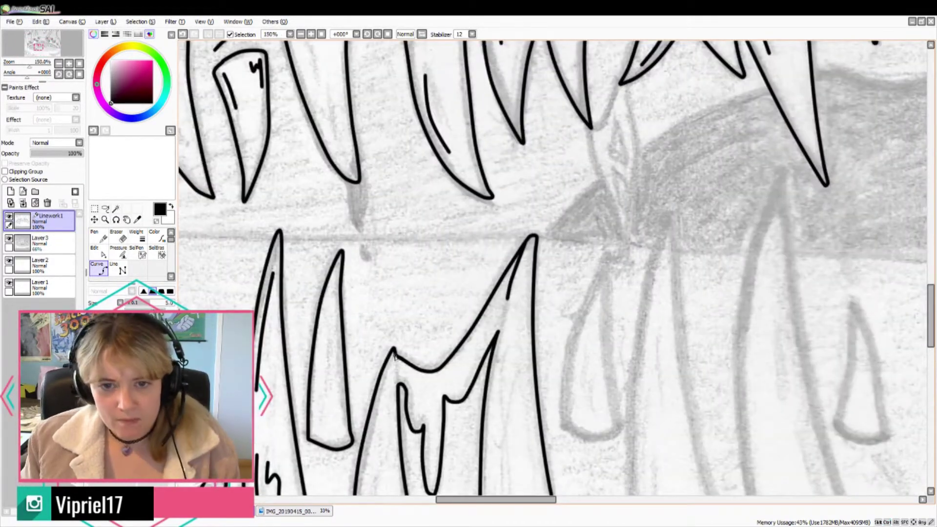
Step: Ink the short lower tooth beside the tall slimed tooth with one highlight, plus the jagged slime edge inside the tall tooth's tip
{"action": "scroll", "coordinate": [395, 356], "scroll_direction": "down", "scroll_amount": 4}
{"action": "scroll", "coordinate": [536, 341], "scroll_direction": "up", "scroll_amount": 4}
{"action": "mouse_move", "coordinate": [524, 378]}
{"action": "left_mouse_down"}
{"action": "mouse_move", "coordinate": [554, 391]}
{"action": "mouse_move", "coordinate": [578, 366]}
{"action": "mouse_move", "coordinate": [567, 210]}
{"action": "mouse_move", "coordinate": [532, 302]}
{"action": "mouse_move", "coordinate": [526, 379]}
{"action": "left_mouse_up"}
{"action": "left_click_drag", "start_coordinate": [546, 291], "coordinate": [535, 361]}
{"action": "scroll", "coordinate": [536, 342], "scroll_direction": "down", "scroll_amount": 2}
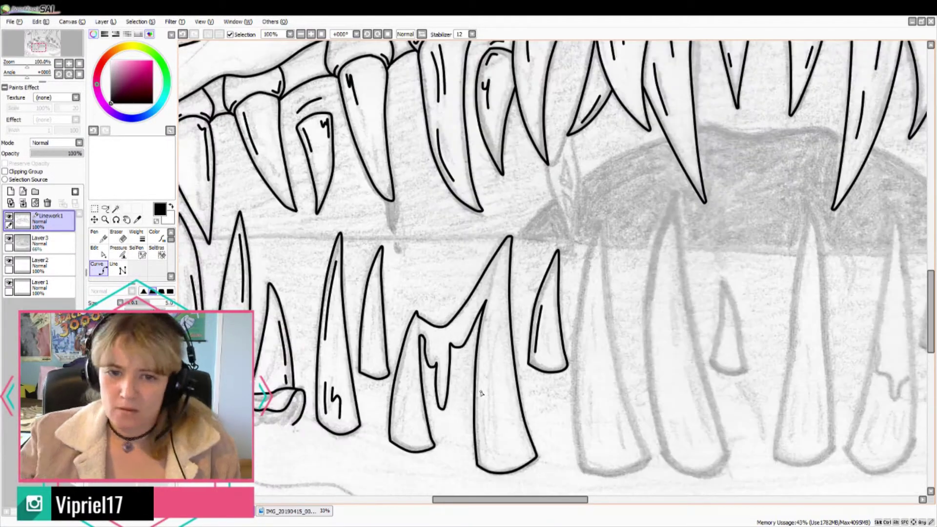
{"action": "scroll", "coordinate": [488, 313], "scroll_direction": "up", "scroll_amount": 3}
{"action": "left_click_drag", "start_coordinate": [508, 269], "coordinate": [481, 330]}
Step: Ink the next two tall lower teeth and add short highlight strokes inside them and near the slimed tooth's base
{"action": "scroll", "coordinate": [444, 474], "scroll_direction": "down", "scroll_amount": 1}
{"action": "mouse_move", "coordinate": [444, 475]}
{"action": "left_mouse_down"}
{"action": "mouse_move", "coordinate": [525, 473]}
{"action": "mouse_move", "coordinate": [533, 439]}
{"action": "mouse_move", "coordinate": [473, 103]}
{"action": "mouse_move", "coordinate": [439, 227]}
{"action": "mouse_move", "coordinate": [430, 422]}
{"action": "mouse_move", "coordinate": [444, 474]}
{"action": "left_mouse_up"}
{"action": "left_click_drag", "start_coordinate": [453, 201], "coordinate": [444, 273]}
{"action": "left_click_drag", "start_coordinate": [442, 392], "coordinate": [453, 467]}
{"action": "left_click_drag", "start_coordinate": [499, 393], "coordinate": [510, 440]}
{"action": "mouse_move", "coordinate": [564, 448]}
{"action": "left_mouse_down"}
{"action": "mouse_move", "coordinate": [620, 484]}
{"action": "mouse_move", "coordinate": [664, 445]}
{"action": "mouse_move", "coordinate": [593, 151]}
{"action": "mouse_move", "coordinate": [561, 146]}
{"action": "mouse_move", "coordinate": [549, 391]}
{"action": "mouse_move", "coordinate": [564, 448]}
{"action": "left_mouse_up"}
{"action": "left_click_drag", "start_coordinate": [565, 392], "coordinate": [569, 417]}
{"action": "left_click_drag", "start_coordinate": [581, 182], "coordinate": [585, 268]}
{"action": "left_click_drag", "start_coordinate": [592, 241], "coordinate": [599, 296]}
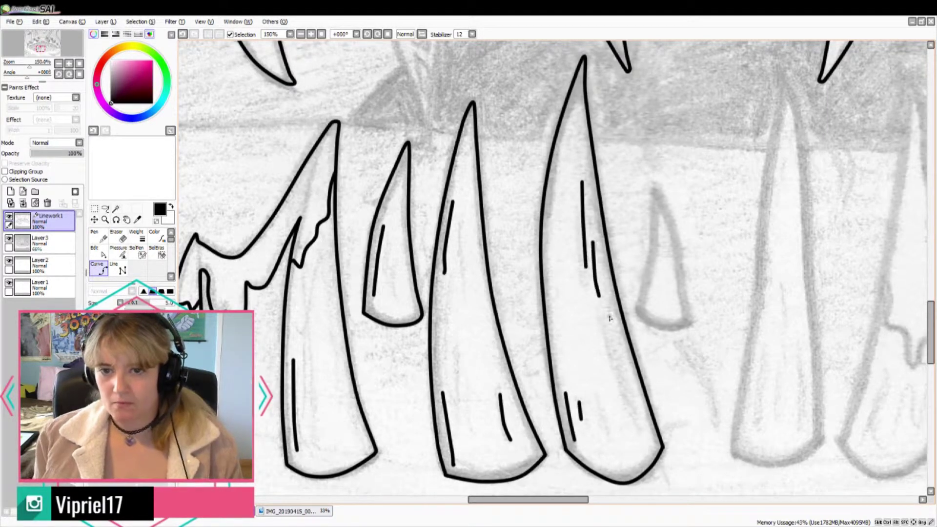
Step: Ink the small curved lower tooth and the tall straight tooth to its right, adding short highlight strokes inside both
{"action": "mouse_move", "coordinate": [667, 329]}
{"action": "left_mouse_down"}
{"action": "mouse_move", "coordinate": [687, 275]}
{"action": "mouse_move", "coordinate": [669, 210]}
{"action": "mouse_move", "coordinate": [655, 214]}
{"action": "mouse_move", "coordinate": [642, 298]}
{"action": "mouse_move", "coordinate": [673, 240]}
{"action": "mouse_move", "coordinate": [680, 315]}
{"action": "mouse_move", "coordinate": [659, 318]}
{"action": "left_mouse_up"}
{"action": "scroll", "coordinate": [659, 318], "scroll_direction": "down", "scroll_amount": 4}
{"action": "mouse_move", "coordinate": [527, 500]}
{"action": "left_mouse_down"}
{"action": "mouse_move", "coordinate": [575, 501]}
{"action": "mouse_move", "coordinate": [563, 501]}
{"action": "left_mouse_up"}
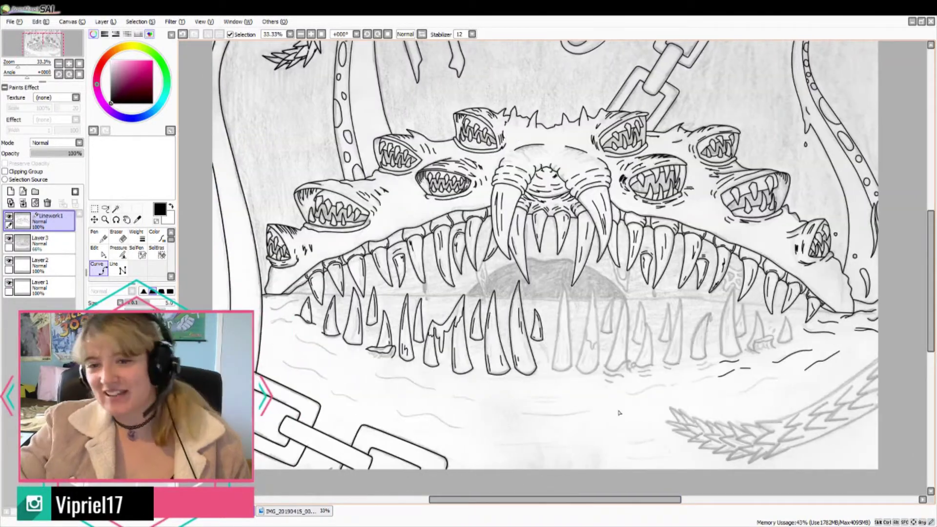
{"action": "scroll", "coordinate": [615, 391], "scroll_direction": "up", "scroll_amount": 2}
{"action": "scroll", "coordinate": [513, 394], "scroll_direction": "up", "scroll_amount": 2}
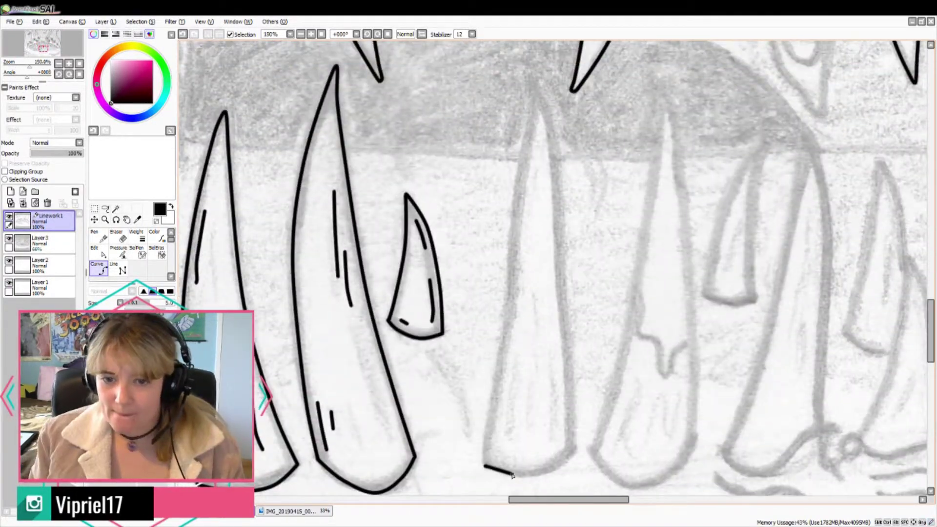
{"action": "mouse_move", "coordinate": [512, 476]}
{"action": "left_mouse_down"}
{"action": "mouse_move", "coordinate": [573, 276]}
{"action": "mouse_move", "coordinate": [556, 144]}
{"action": "mouse_move", "coordinate": [532, 79]}
{"action": "mouse_move", "coordinate": [486, 466]}
{"action": "left_mouse_up"}
{"action": "left_click_drag", "start_coordinate": [506, 394], "coordinate": [498, 450]}
{"action": "left_click_drag", "start_coordinate": [539, 155], "coordinate": [535, 191]}
{"action": "left_click_drag", "start_coordinate": [535, 310], "coordinate": [540, 344]}
{"action": "left_click_drag", "start_coordinate": [551, 371], "coordinate": [559, 417]}
Step: Ink the next tall lower tooth with a slime drip across its middle, and the small pointed tooth beside it
{"action": "mouse_move", "coordinate": [594, 456]}
{"action": "left_mouse_down"}
{"action": "mouse_move", "coordinate": [693, 442]}
{"action": "mouse_move", "coordinate": [674, 118]}
{"action": "mouse_move", "coordinate": [657, 139]}
{"action": "mouse_move", "coordinate": [626, 344]}
{"action": "mouse_move", "coordinate": [593, 455]}
{"action": "left_mouse_up"}
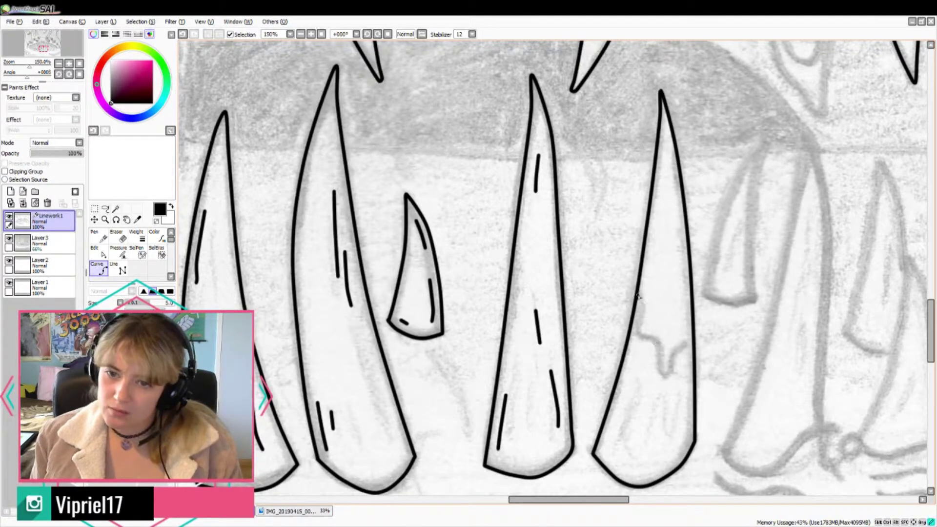
{"action": "mouse_move", "coordinate": [704, 296]}
{"action": "left_mouse_down"}
{"action": "mouse_move", "coordinate": [754, 299]}
{"action": "mouse_move", "coordinate": [753, 205]}
{"action": "mouse_move", "coordinate": [765, 145]}
{"action": "mouse_move", "coordinate": [717, 226]}
{"action": "mouse_move", "coordinate": [705, 295]}
{"action": "left_mouse_up"}
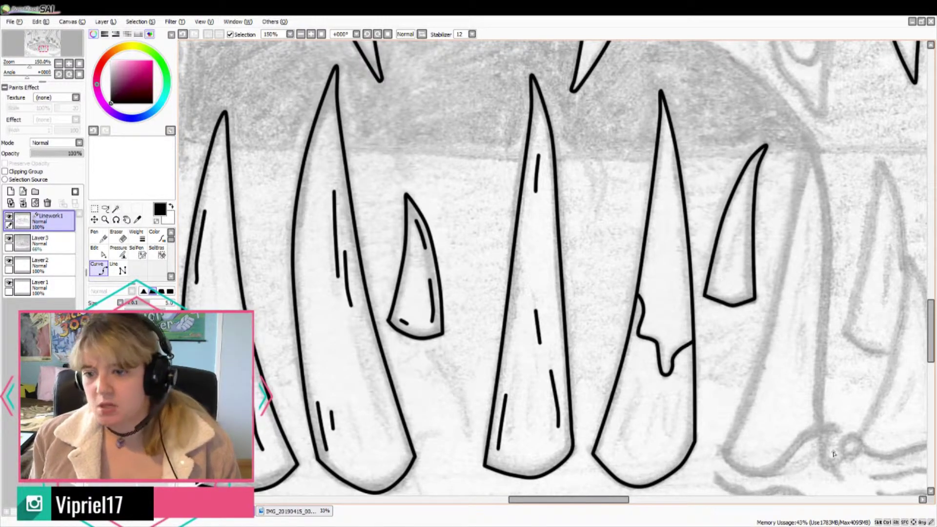
Step: Ink the curling wave at the next tall tooth's base, the tooth's outline and the two ripples beneath it
{"action": "left_click_drag", "start_coordinate": [834, 454], "coordinate": [696, 430]}
{"action": "scroll", "coordinate": [703, 420], "scroll_direction": "down", "scroll_amount": 1}
{"action": "scroll", "coordinate": [703, 419], "scroll_direction": "up", "scroll_amount": 1}
{"action": "mouse_move", "coordinate": [584, 429]}
{"action": "left_mouse_down"}
{"action": "mouse_move", "coordinate": [598, 443]}
{"action": "mouse_move", "coordinate": [679, 409]}
{"action": "left_mouse_up"}
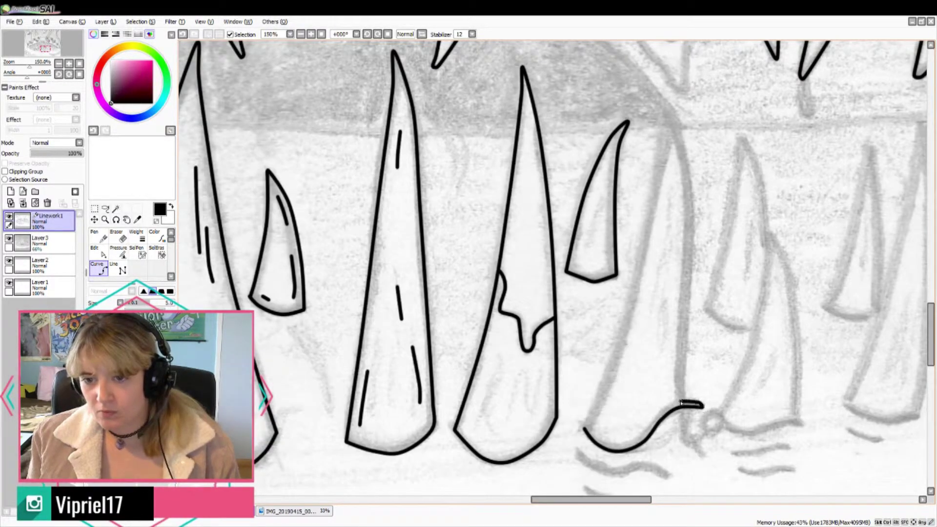
{"action": "left_click", "coordinate": [687, 420]}
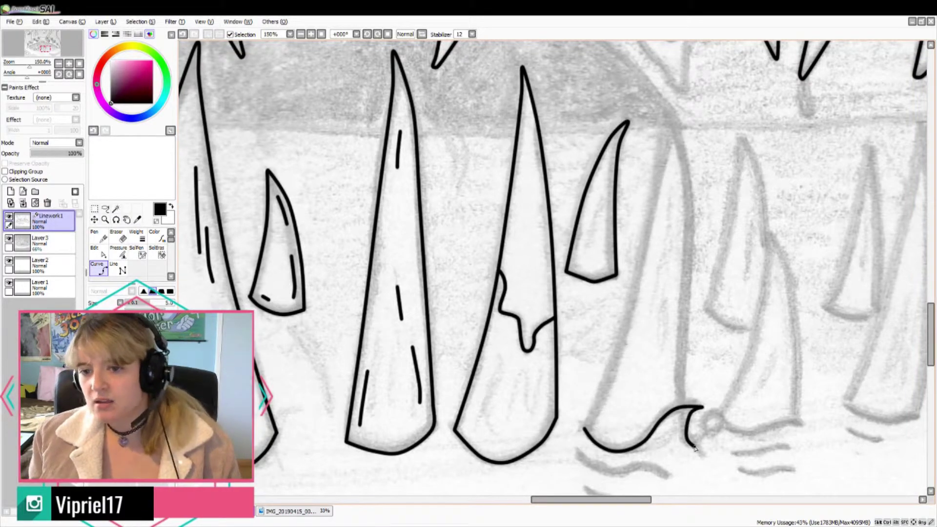
{"action": "mouse_move", "coordinate": [683, 409]}
{"action": "left_mouse_down"}
{"action": "mouse_move", "coordinate": [688, 225]}
{"action": "mouse_move", "coordinate": [666, 104]}
{"action": "mouse_move", "coordinate": [585, 429]}
{"action": "mouse_move", "coordinate": [656, 469]}
{"action": "left_mouse_up"}
{"action": "scroll", "coordinate": [658, 471], "scroll_direction": "down", "scroll_amount": 2}
{"action": "scroll", "coordinate": [698, 464], "scroll_direction": "up", "scroll_amount": 2}
Step: Ink the waterline right of the wave and the two overlapping teeth above it, adding highlights inside them and the small pointed tooth
{"action": "left_click_drag", "start_coordinate": [802, 409], "coordinate": [706, 404]}
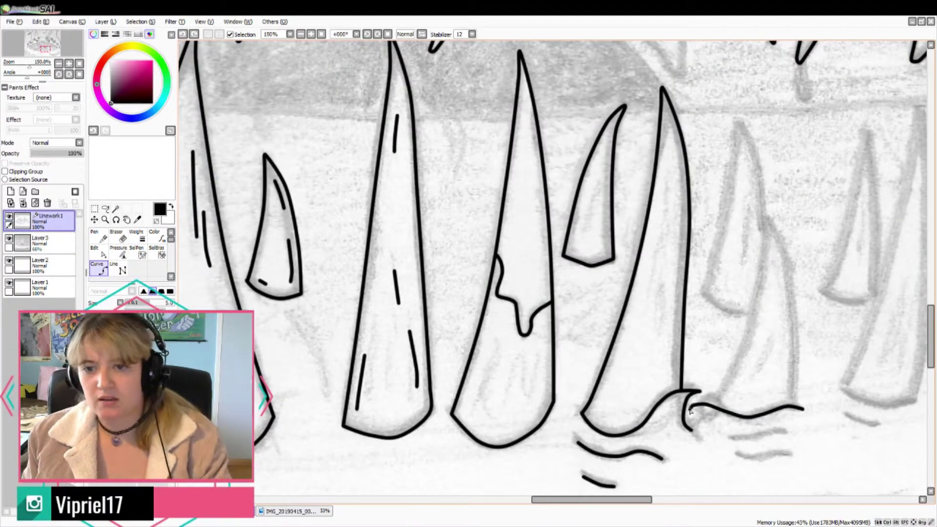
{"action": "mouse_move", "coordinate": [794, 406]}
{"action": "left_mouse_down"}
{"action": "mouse_move", "coordinate": [790, 270]}
{"action": "mouse_move", "coordinate": [712, 405]}
{"action": "left_mouse_up"}
{"action": "left_click_drag", "start_coordinate": [781, 366], "coordinate": [782, 393]}
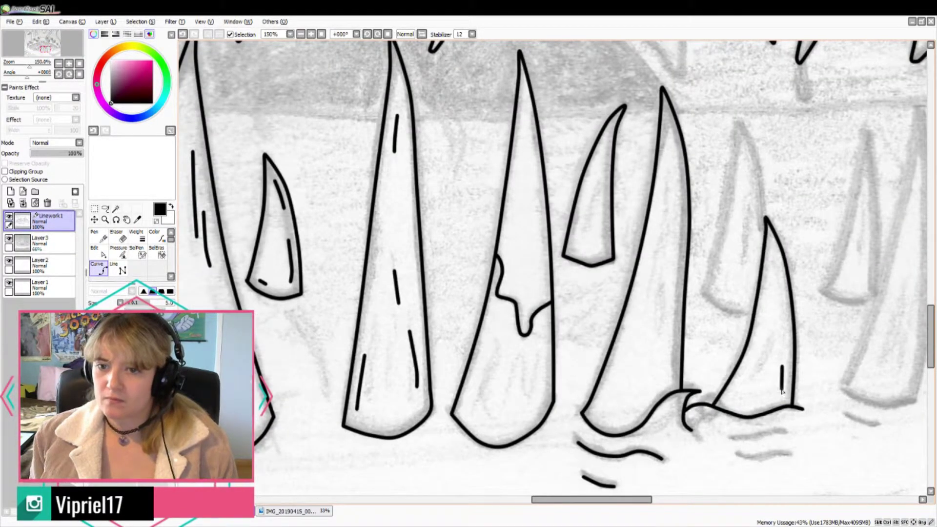
{"action": "mouse_move", "coordinate": [754, 312]}
{"action": "left_mouse_down"}
{"action": "mouse_move", "coordinate": [708, 266]}
{"action": "mouse_move", "coordinate": [760, 185]}
{"action": "mouse_move", "coordinate": [767, 221]}
{"action": "left_mouse_up"}
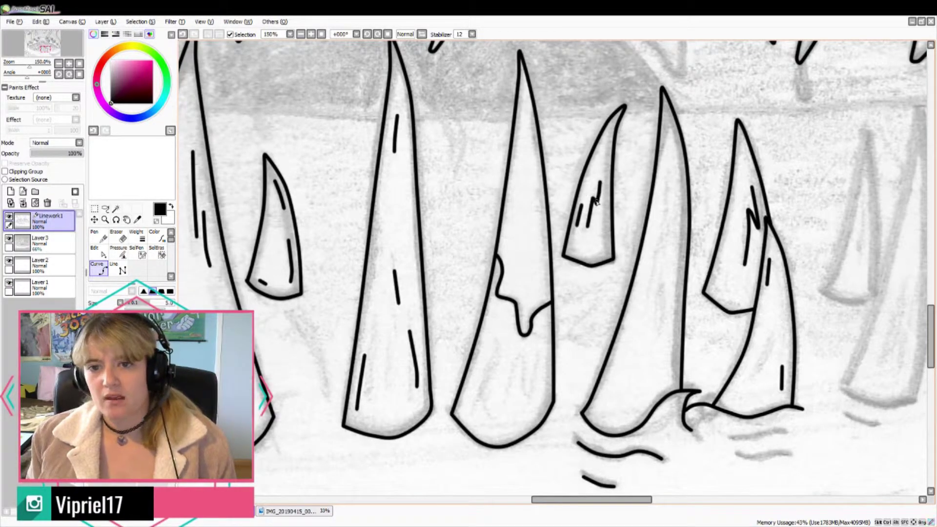
Step: Ink the next overlapping short and tall lower teeth, with a highlight stroke along the short tooth's right edge
{"action": "scroll", "coordinate": [596, 202], "scroll_direction": "down", "scroll_amount": 2}
{"action": "mouse_move", "coordinate": [437, 354]}
{"action": "left_mouse_down"}
{"action": "mouse_move", "coordinate": [490, 293]}
{"action": "mouse_move", "coordinate": [486, 168]}
{"action": "mouse_move", "coordinate": [439, 363]}
{"action": "mouse_move", "coordinate": [393, 342]}
{"action": "mouse_move", "coordinate": [439, 205]}
{"action": "mouse_move", "coordinate": [456, 336]}
{"action": "left_mouse_up"}
{"action": "scroll", "coordinate": [467, 245], "scroll_direction": "up", "scroll_amount": 2}
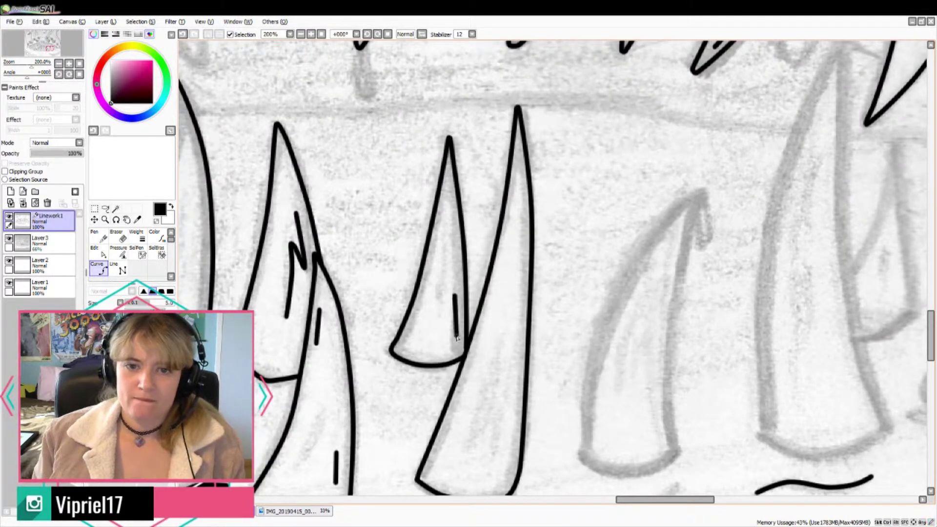
Step: Ink the hooked lower tooth with a drip hanging from its tip and two water ripples below its base
{"action": "scroll", "coordinate": [458, 172], "scroll_direction": "down", "scroll_amount": 1}
{"action": "mouse_move", "coordinate": [532, 385]}
{"action": "left_mouse_down"}
{"action": "mouse_move", "coordinate": [581, 396]}
{"action": "mouse_move", "coordinate": [596, 272]}
{"action": "mouse_move", "coordinate": [622, 196]}
{"action": "left_mouse_up"}
{"action": "left_click", "coordinate": [568, 239]}
{"action": "left_click", "coordinate": [536, 332]}
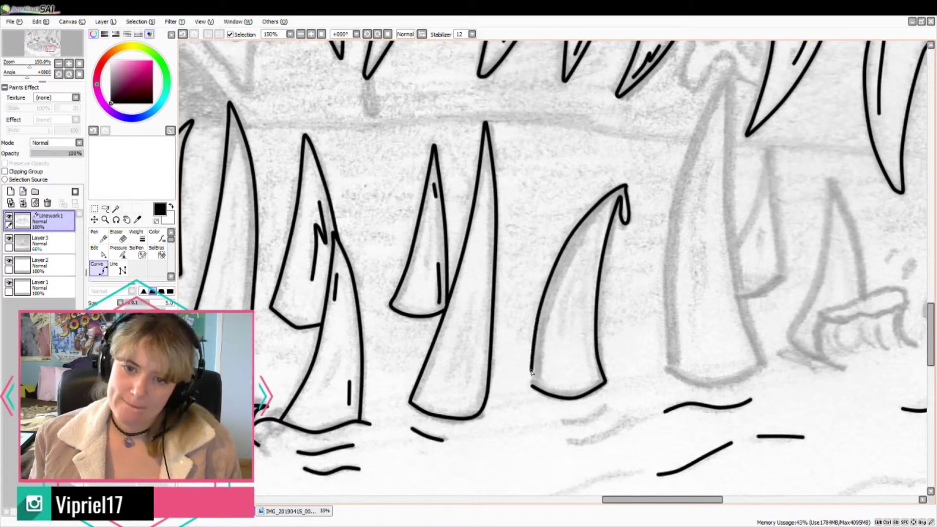
{"action": "double_click", "coordinate": [532, 385]}
{"action": "left_click", "coordinate": [605, 405]}
{"action": "double_click", "coordinate": [564, 424]}
{"action": "left_click", "coordinate": [625, 421]}
{"action": "double_click", "coordinate": [575, 443]}
Step: Ink the tall curved lower tooth right of the hooked one, adding highlights near its base and upper left edge
{"action": "left_click", "coordinate": [668, 370]}
{"action": "mouse_move", "coordinate": [704, 385]}
{"action": "left_mouse_down"}
{"action": "mouse_move", "coordinate": [764, 363]}
{"action": "mouse_move", "coordinate": [730, 147]}
{"action": "mouse_move", "coordinate": [731, 73]}
{"action": "mouse_move", "coordinate": [665, 299]}
{"action": "mouse_move", "coordinate": [668, 370]}
{"action": "left_mouse_up"}
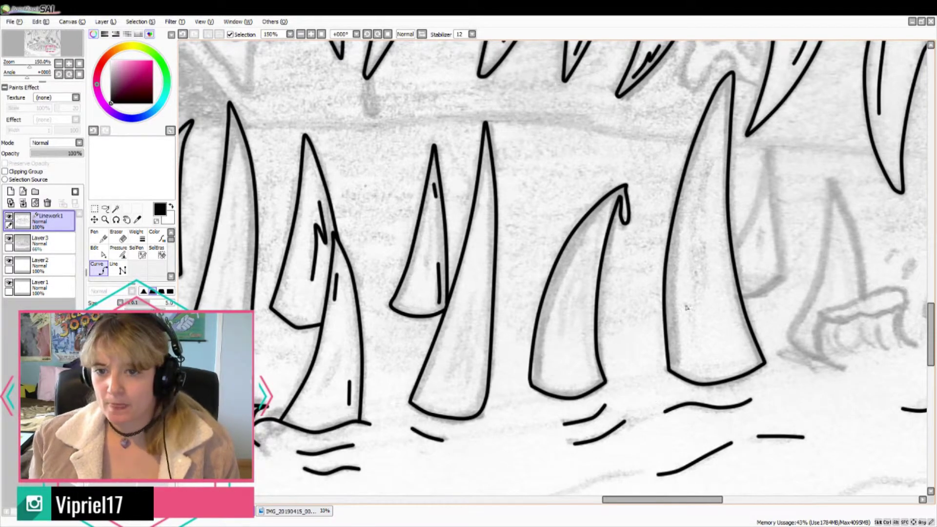
{"action": "left_click_drag", "start_coordinate": [678, 288], "coordinate": [678, 358]}
{"action": "left_click_drag", "start_coordinate": [706, 143], "coordinate": [694, 208]}
Step: Ink the small breaking wave with its hanging strands and the small triangular tooth to its right
{"action": "scroll", "coordinate": [657, 315], "scroll_direction": "down", "scroll_amount": 1}
{"action": "scroll", "coordinate": [657, 315], "scroll_direction": "up", "scroll_amount": 1}
{"action": "mouse_move", "coordinate": [717, 322]}
{"action": "left_mouse_down"}
{"action": "mouse_move", "coordinate": [742, 330]}
{"action": "mouse_move", "coordinate": [778, 256]}
{"action": "mouse_move", "coordinate": [717, 320]}
{"action": "mouse_move", "coordinate": [630, 331]}
{"action": "left_mouse_up"}
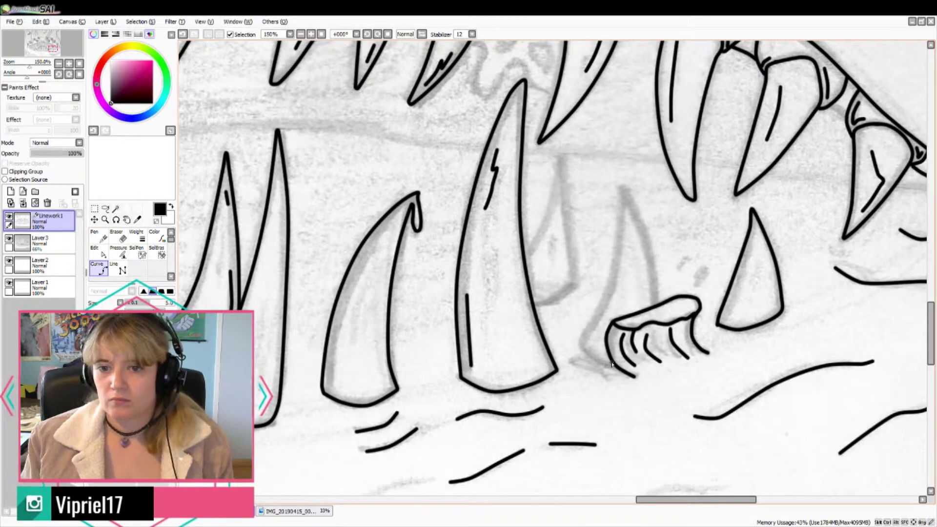
Step: Ink the tooth behind the breaking wave and the splash droplets, adding highlights inside this tooth and the small triangular one
{"action": "mouse_move", "coordinate": [587, 349]}
{"action": "left_mouse_down"}
{"action": "mouse_move", "coordinate": [609, 252]}
{"action": "mouse_move", "coordinate": [658, 306]}
{"action": "left_mouse_up"}
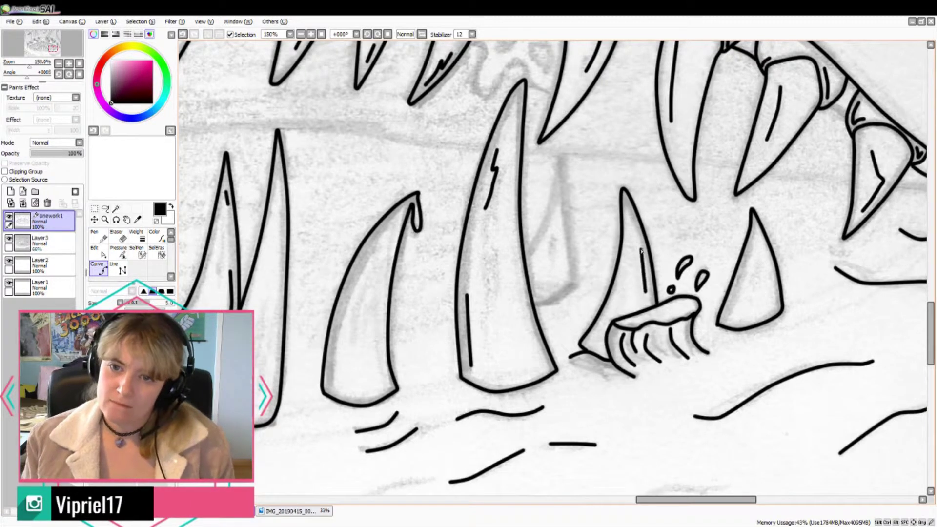
{"action": "left_click_drag", "start_coordinate": [641, 250], "coordinate": [631, 214]}
{"action": "left_click_drag", "start_coordinate": [752, 246], "coordinate": [744, 274]}
Step: Ink the small tooth partly hidden behind the tall curved lower tooth
{"action": "left_click", "coordinate": [535, 305]}
{"action": "left_click", "coordinate": [576, 286]}
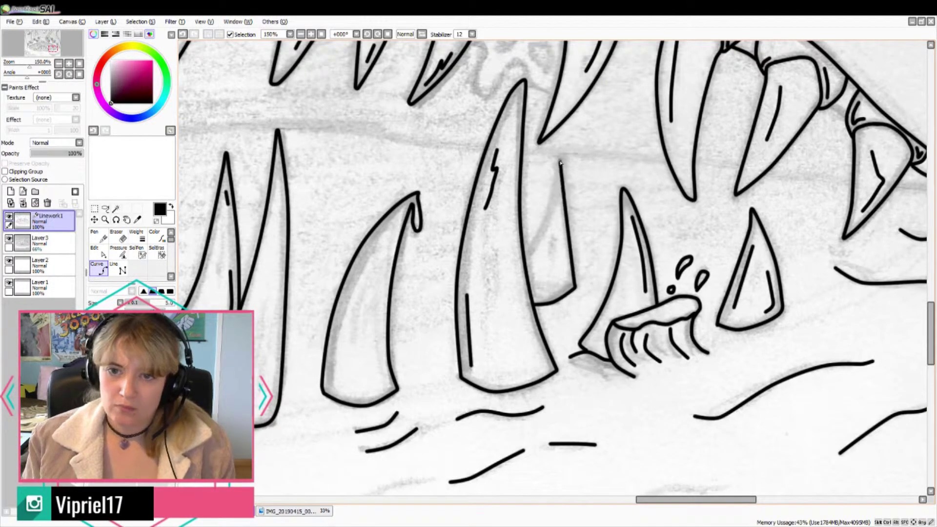
{"action": "left_click", "coordinate": [562, 162]}
{"action": "left_click", "coordinate": [559, 157]}
{"action": "left_click", "coordinate": [552, 192]}
{"action": "double_click", "coordinate": [527, 257]}
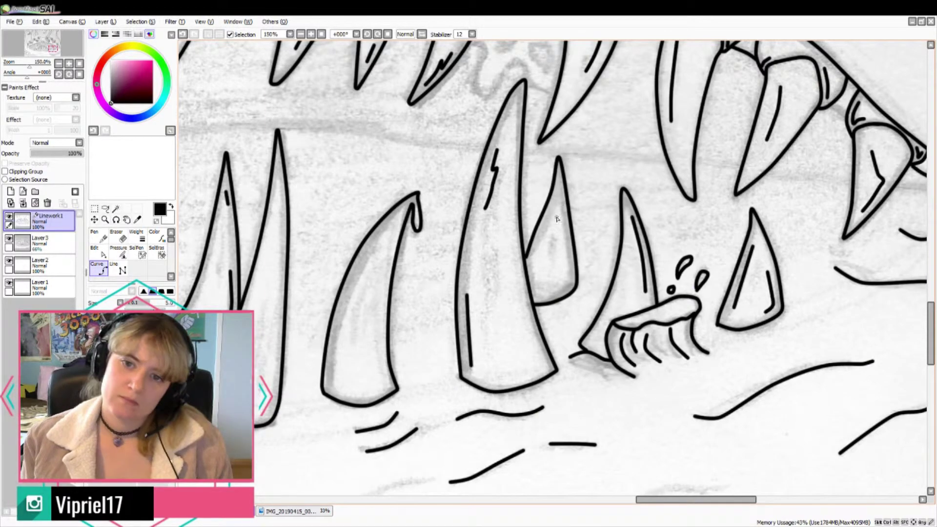
Step: Add jagged highlight strokes inside the leaning tall tooth, the hooked tooth and the small half-hidden tooth
{"action": "left_click_drag", "start_coordinate": [333, 257], "coordinate": [485, 272]}
{"action": "left_click", "coordinate": [409, 342]}
{"action": "left_click", "coordinate": [400, 389]}
{"action": "left_click", "coordinate": [410, 372]}
{"action": "double_click", "coordinate": [414, 410]}
{"action": "left_click", "coordinate": [528, 261]}
{"action": "left_click", "coordinate": [518, 283]}
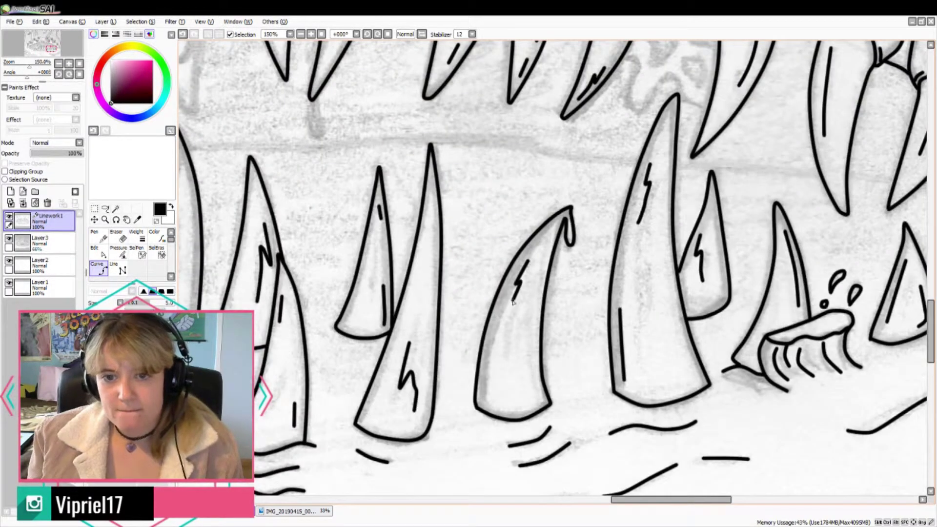
{"action": "double_click", "coordinate": [515, 339]}
Step: Add zigzag highlights inside the tall tooth above the curling wave and below the slime drip on the neighbouring tooth
{"action": "scroll", "coordinate": [547, 288], "scroll_direction": "down", "scroll_amount": 1}
{"action": "left_click_drag", "start_coordinate": [308, 245], "coordinate": [377, 196]}
{"action": "left_click", "coordinate": [369, 265]}
{"action": "double_click", "coordinate": [369, 293]}
{"action": "scroll", "coordinate": [368, 293], "scroll_direction": "down", "scroll_amount": 2}
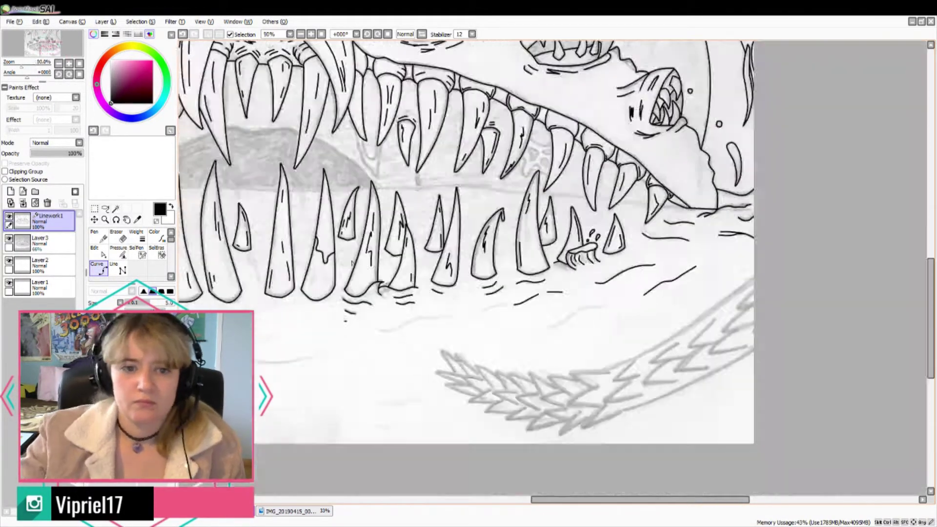
{"action": "scroll", "coordinate": [317, 330], "scroll_direction": "up", "scroll_amount": 2}
{"action": "left_click", "coordinate": [305, 272]}
{"action": "double_click", "coordinate": [296, 306]}
{"action": "left_click", "coordinate": [337, 269]}
{"action": "left_click", "coordinate": [334, 300]}
{"action": "scroll", "coordinate": [403, 207], "scroll_direction": "down", "scroll_amount": 2}
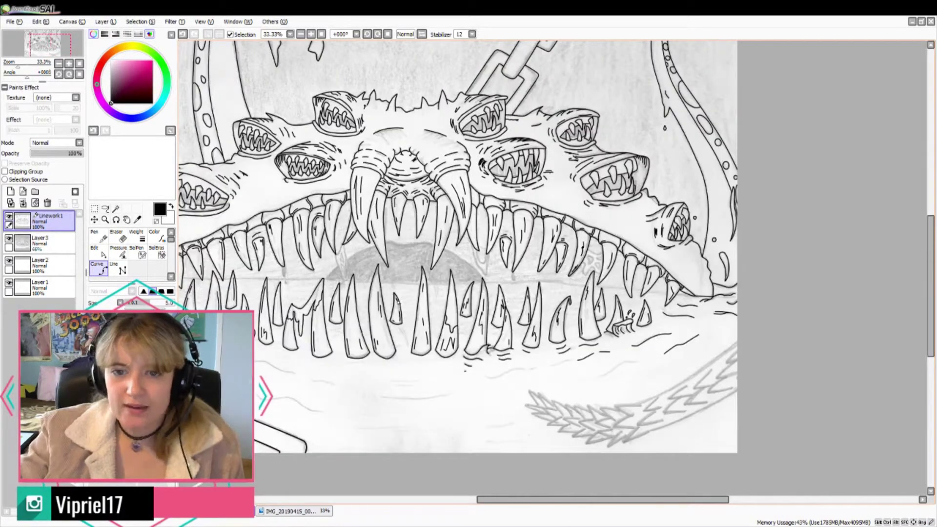
Step: Ink the long and short water ripples below the right and central lower teeth
{"action": "scroll", "coordinate": [557, 361], "scroll_direction": "up", "scroll_amount": 2}
{"action": "left_click_drag", "start_coordinate": [556, 363], "coordinate": [666, 319]}
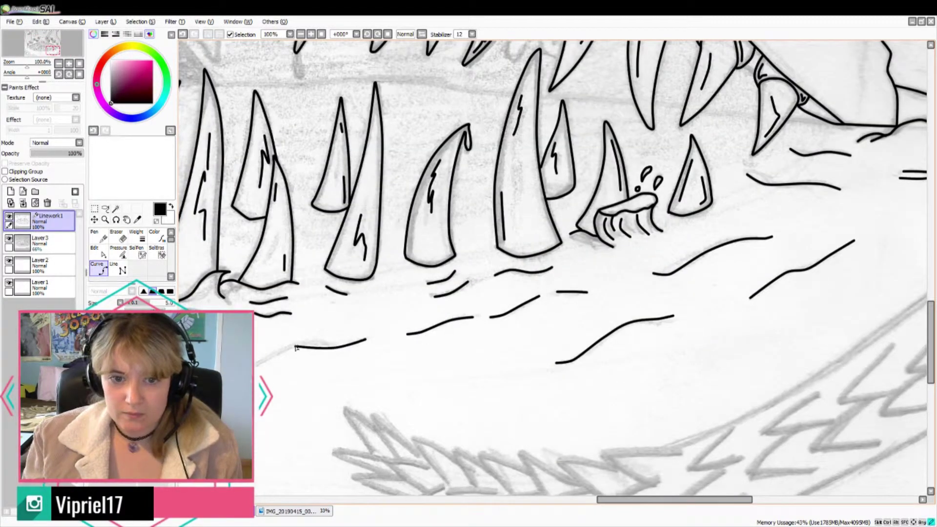
{"action": "scroll", "coordinate": [425, 357], "scroll_direction": "down", "scroll_amount": 1}
{"action": "left_click_drag", "start_coordinate": [424, 357], "coordinate": [590, 362]}
{"action": "left_click_drag", "start_coordinate": [711, 356], "coordinate": [787, 347]}
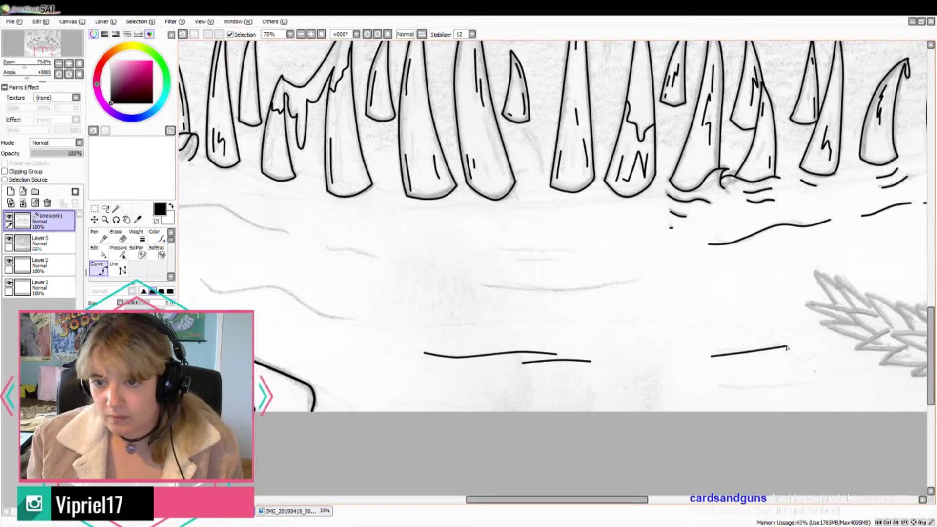
{"action": "left_click_drag", "start_coordinate": [481, 285], "coordinate": [642, 279]}
{"action": "left_click_drag", "start_coordinate": [516, 259], "coordinate": [584, 254]}
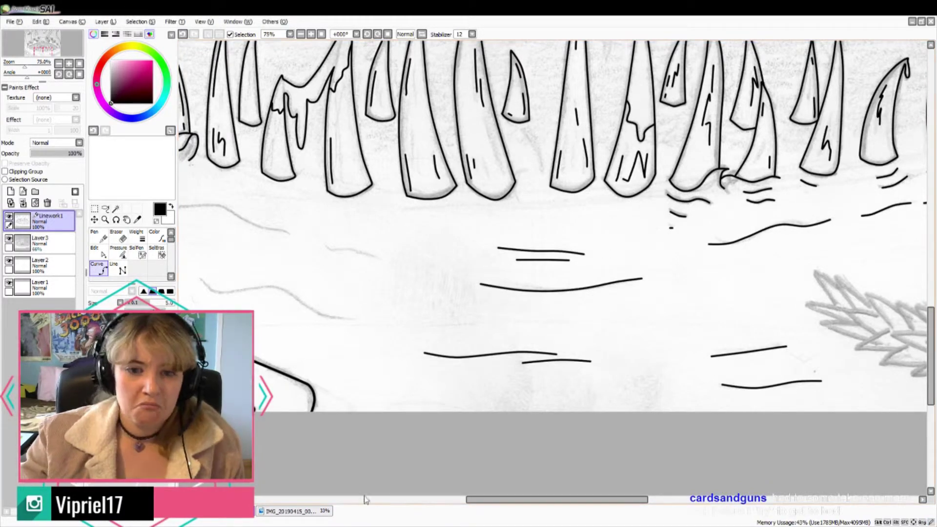
Step: Ink the wavy water ripples between the left lower teeth and the chain
{"action": "left_click_drag", "start_coordinate": [203, 283], "coordinate": [353, 320]}
{"action": "left_click_drag", "start_coordinate": [244, 219], "coordinate": [488, 274]}
{"action": "left_click_drag", "start_coordinate": [399, 252], "coordinate": [524, 287]}
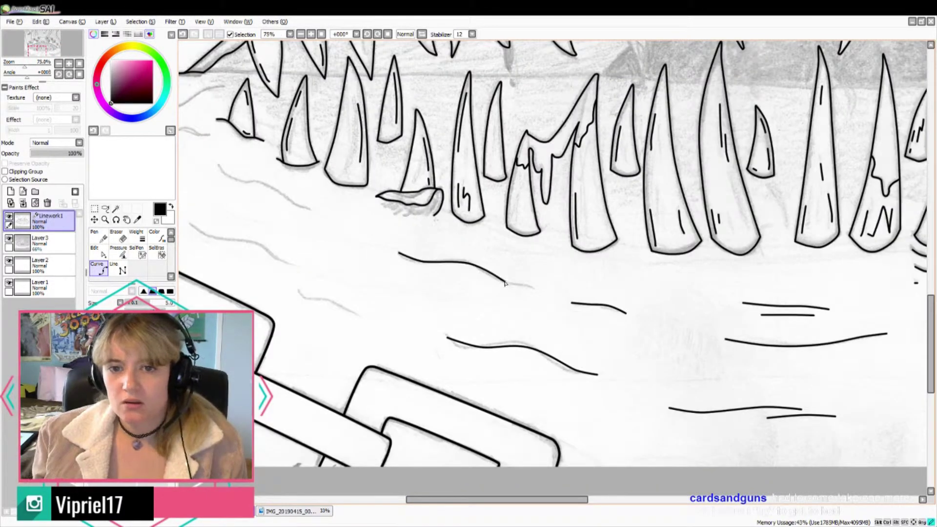
{"action": "left_click_drag", "start_coordinate": [299, 293], "coordinate": [370, 319]}
{"action": "left_click_drag", "start_coordinate": [296, 263], "coordinate": [191, 224]}
{"action": "mouse_move", "coordinate": [219, 167]}
{"action": "left_mouse_down"}
{"action": "mouse_move", "coordinate": [309, 210]}
{"action": "mouse_move", "coordinate": [366, 218]}
{"action": "left_mouse_up"}
Step: Undo the last two strokes and ink the short ripples near the left corner of the mouth
{"action": "scroll", "coordinate": [452, 300], "scroll_direction": "down", "scroll_amount": 2}
{"action": "key", "text": "ctrl+z"}
{"action": "key", "text": "ctrl+z"}
{"action": "scroll", "coordinate": [323, 236], "scroll_direction": "up", "scroll_amount": 2}
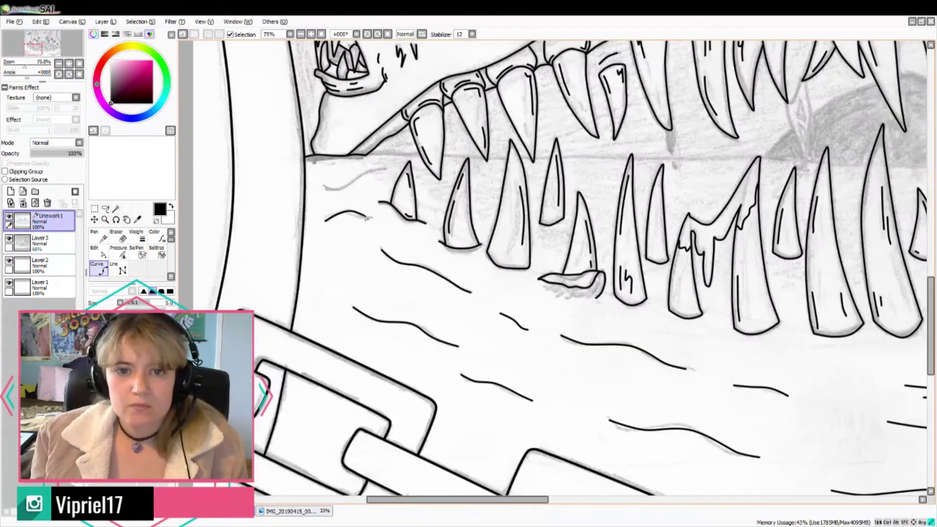
Step: Ink the slime strand hanging from the upper teeth left of the dark mound, with irregular holes inside it
{"action": "scroll", "coordinate": [434, 168], "scroll_direction": "up", "scroll_amount": 2}
{"action": "mouse_move", "coordinate": [507, 160]}
{"action": "left_mouse_down"}
{"action": "mouse_move", "coordinate": [477, 211]}
{"action": "mouse_move", "coordinate": [506, 317]}
{"action": "left_mouse_up"}
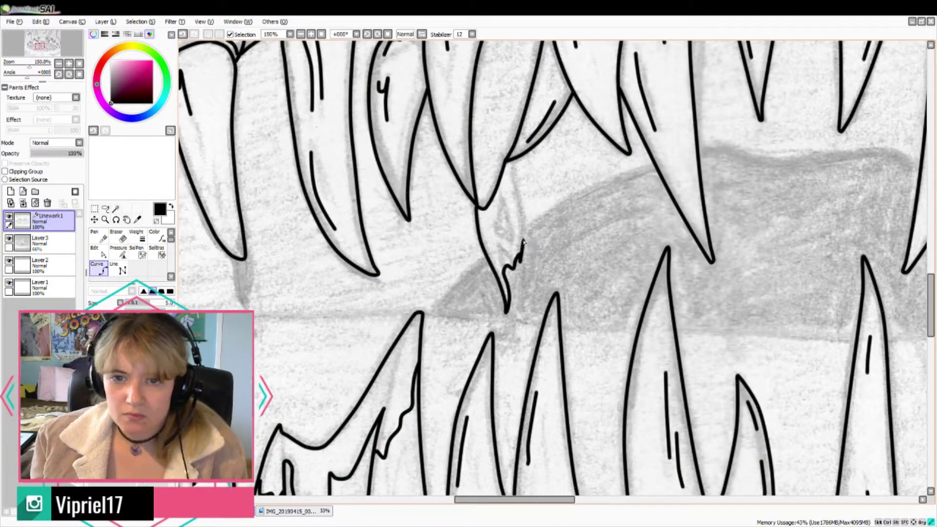
{"action": "left_click_drag", "start_coordinate": [521, 259], "coordinate": [510, 160]}
{"action": "left_click", "coordinate": [510, 204]}
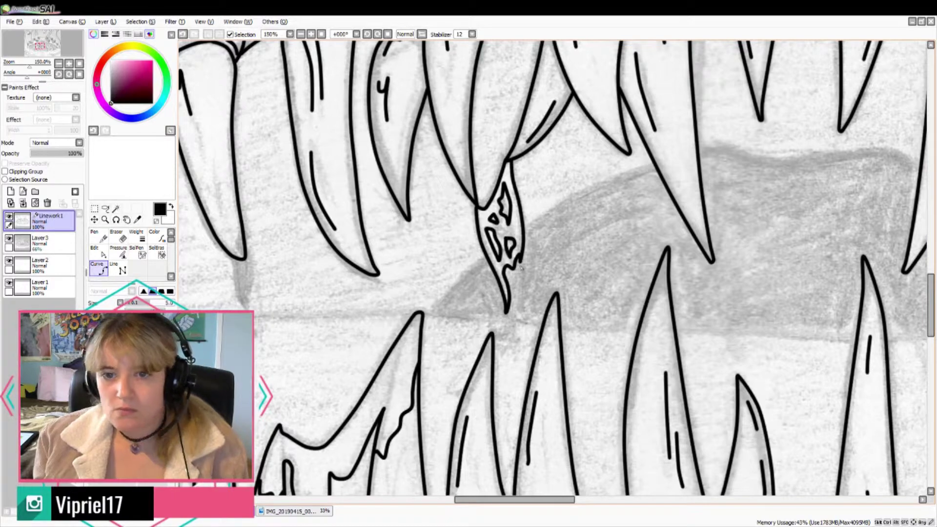
{"action": "scroll", "coordinate": [471, 310], "scroll_direction": "down", "scroll_amount": 3}
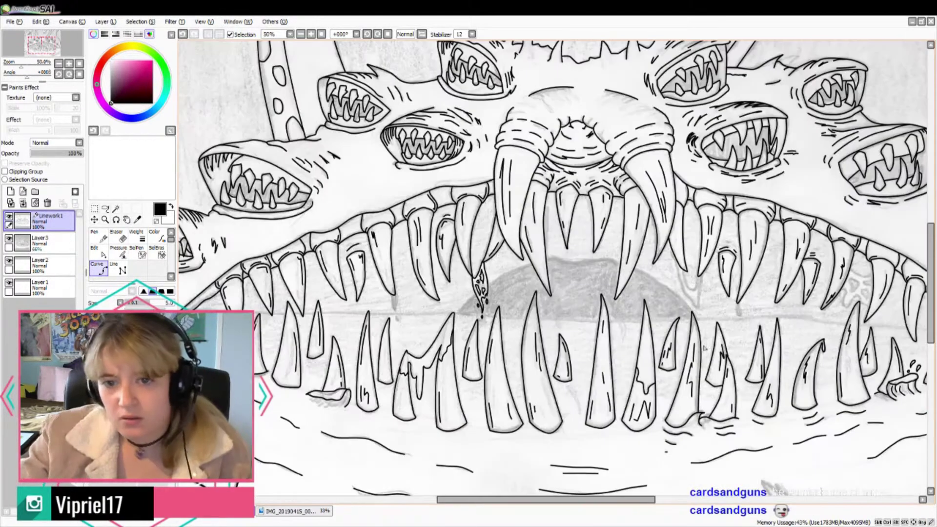
Step: Ink the slime around the upper tooth tips right of the mound with a droplet below, undoing the stray inner mark
{"action": "scroll", "coordinate": [634, 234], "scroll_direction": "up", "scroll_amount": 4}
{"action": "mouse_move", "coordinate": [642, 232]}
{"action": "left_mouse_down"}
{"action": "mouse_move", "coordinate": [624, 303]}
{"action": "mouse_move", "coordinate": [537, 139]}
{"action": "mouse_move", "coordinate": [634, 364]}
{"action": "mouse_move", "coordinate": [662, 218]}
{"action": "left_mouse_up"}
{"action": "left_click_drag", "start_coordinate": [663, 217], "coordinate": [595, 206]}
{"action": "left_click_drag", "start_coordinate": [567, 367], "coordinate": [577, 390]}
{"action": "left_click_drag", "start_coordinate": [560, 308], "coordinate": [564, 325]}
{"action": "key", "text": "ctrl+z"}
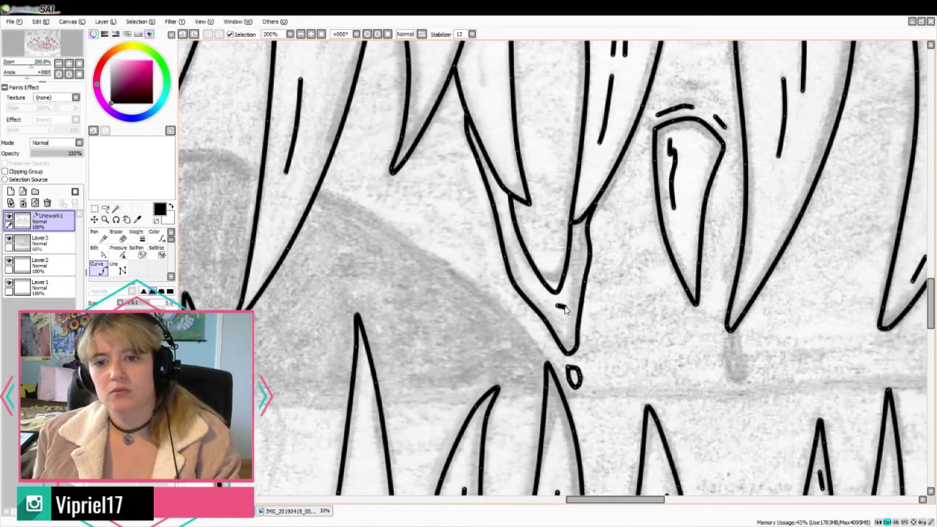
{"action": "mouse_move", "coordinate": [729, 329]}
{"action": "left_mouse_down"}
{"action": "mouse_move", "coordinate": [735, 378]}
{"action": "mouse_move", "coordinate": [738, 324]}
{"action": "left_mouse_up"}
Step: Ink the slime web stretched between two upper teeth on the right, including the irregular holes inside it
{"action": "scroll", "coordinate": [900, 363], "scroll_direction": "down", "scroll_amount": 3}
{"action": "scroll", "coordinate": [899, 364], "scroll_direction": "up", "scroll_amount": 4}
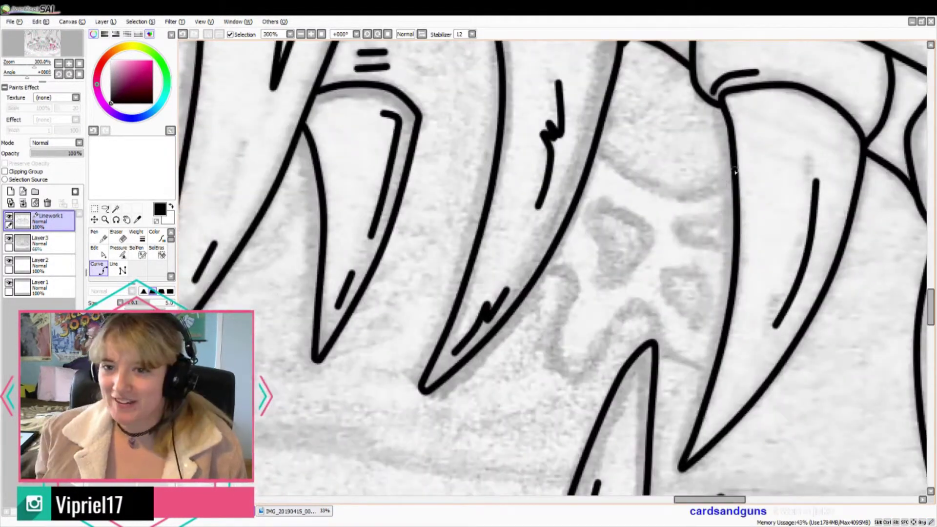
{"action": "mouse_move", "coordinate": [543, 271]}
{"action": "left_mouse_down"}
{"action": "mouse_move", "coordinate": [610, 322]}
{"action": "mouse_move", "coordinate": [710, 376]}
{"action": "left_mouse_up"}
{"action": "mouse_move", "coordinate": [705, 275]}
{"action": "left_mouse_down"}
{"action": "mouse_move", "coordinate": [669, 297]}
{"action": "mouse_move", "coordinate": [713, 312]}
{"action": "mouse_move", "coordinate": [705, 278]}
{"action": "left_mouse_up"}
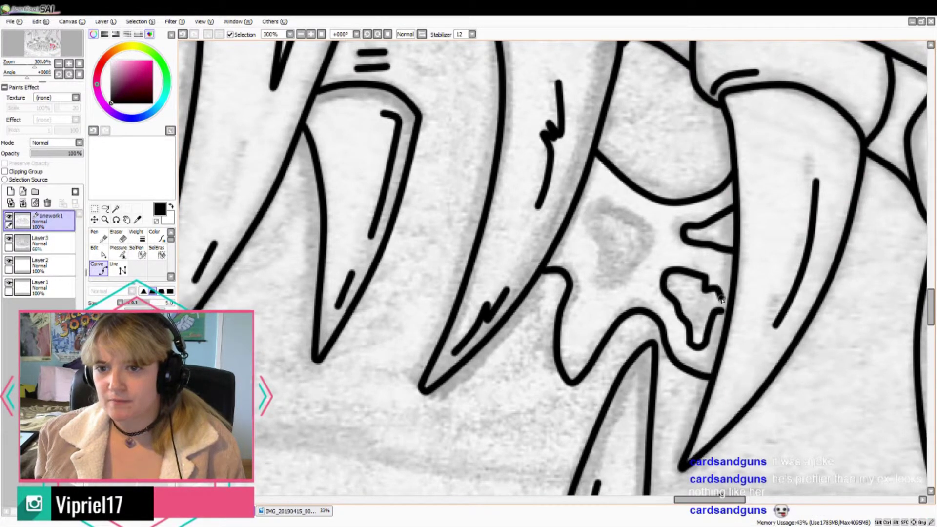
{"action": "mouse_move", "coordinate": [645, 222]}
{"action": "left_mouse_down"}
{"action": "mouse_move", "coordinate": [615, 212]}
{"action": "mouse_move", "coordinate": [602, 276]}
{"action": "mouse_move", "coordinate": [631, 264]}
{"action": "mouse_move", "coordinate": [644, 223]}
{"action": "left_mouse_up"}
Step: Ink the slime drip on the left upper tooth's tip with falling droplets below, undoing the misplaced strokes
{"action": "scroll", "coordinate": [644, 234], "scroll_direction": "down", "scroll_amount": 5}
{"action": "left_click_drag", "start_coordinate": [558, 500], "coordinate": [508, 500]}
{"action": "scroll", "coordinate": [507, 312], "scroll_direction": "up", "scroll_amount": 3}
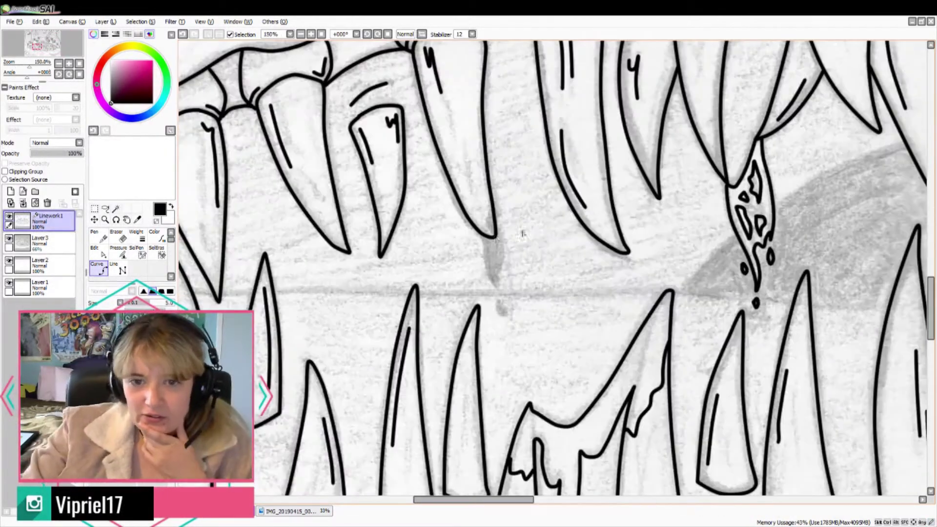
{"action": "left_click", "coordinate": [494, 237]}
{"action": "left_click", "coordinate": [501, 254]}
{"action": "left_click", "coordinate": [497, 291]}
{"action": "left_click", "coordinate": [490, 261]}
{"action": "double_click", "coordinate": [479, 234]}
{"action": "key", "text": "ctrl+z"}
{"action": "double_click", "coordinate": [480, 235]}
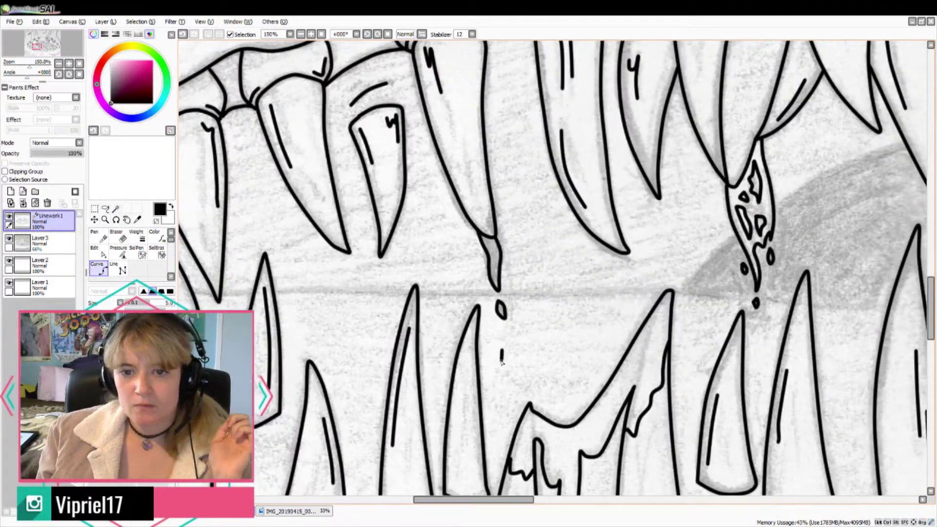
{"action": "key", "text": "ctrl+z"}
{"action": "scroll", "coordinate": [671, 282], "scroll_direction": "down", "scroll_amount": 3}
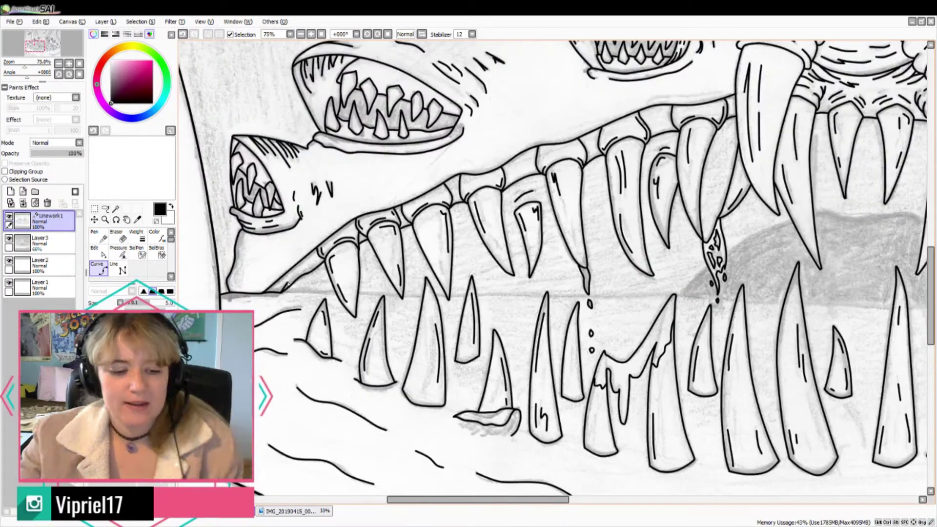
Step: Ink the horizontal waterline from the left corner of the big mouth to the third upper tooth's tip, breaking it at the teeth
{"action": "scroll", "coordinate": [285, 288], "scroll_direction": "up", "scroll_amount": 3}
{"action": "left_click", "coordinate": [272, 281]}
{"action": "double_click", "coordinate": [379, 284]}
{"action": "left_click", "coordinate": [426, 283]}
{"action": "left_click", "coordinate": [481, 284]}
{"action": "double_click", "coordinate": [506, 288]}
{"action": "left_click", "coordinate": [516, 289]}
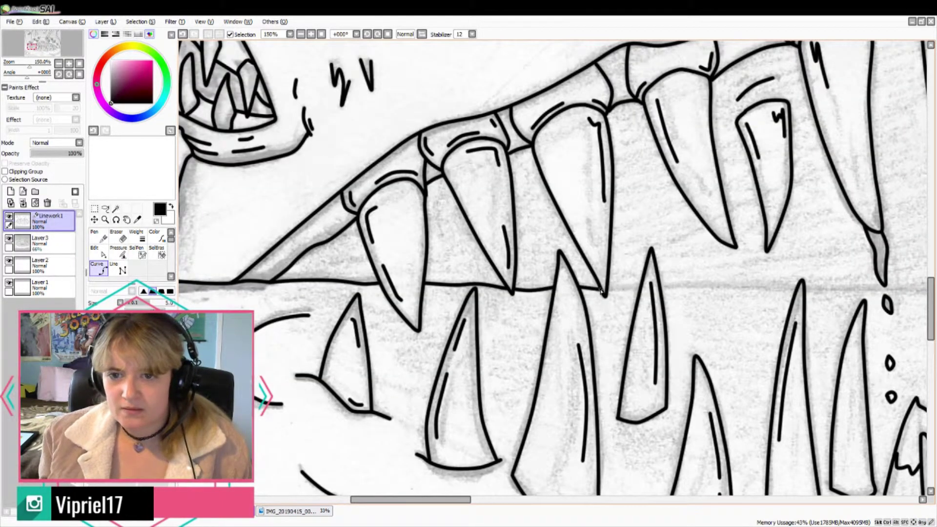
Step: Continue the waterline in segments between the left lower teeth to the area below the left slime drip
{"action": "left_click", "coordinate": [662, 287]}
{"action": "double_click", "coordinate": [796, 289]}
{"action": "left_click", "coordinate": [806, 289]}
{"action": "left_click", "coordinate": [884, 290]}
{"action": "scroll", "coordinate": [853, 289], "scroll_direction": "up", "scroll_amount": 3}
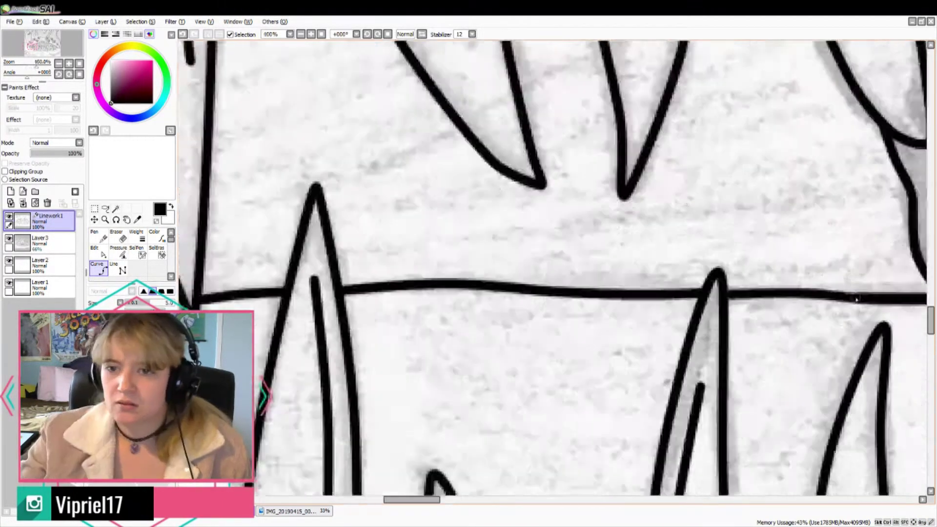
Step: Ink the waterline along the base of the dark mound, stopping at each lower tooth it meets
{"action": "scroll", "coordinate": [856, 297], "scroll_direction": "down", "scroll_amount": 4}
{"action": "left_click_drag", "start_coordinate": [855, 296], "coordinate": [295, 296]}
{"action": "left_click", "coordinate": [429, 295]}
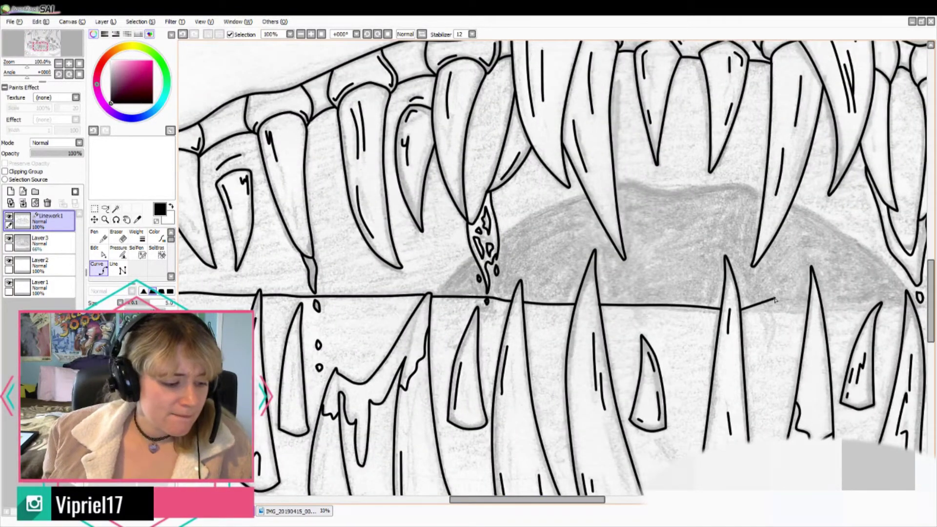
{"action": "scroll", "coordinate": [774, 300], "scroll_direction": "down", "scroll_amount": 3}
{"action": "scroll", "coordinate": [604, 318], "scroll_direction": "up", "scroll_amount": 2}
{"action": "scroll", "coordinate": [637, 298], "scroll_direction": "up", "scroll_amount": 2}
{"action": "left_click", "coordinate": [505, 314]}
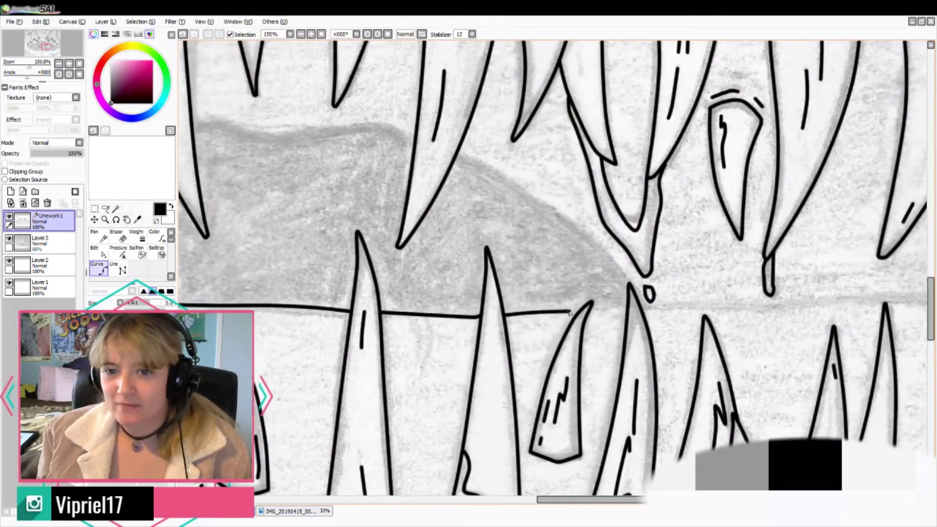
Step: Extend the waterline from the mound's right end past the neighbouring lower teeth beneath the right upper teeth
{"action": "double_click", "coordinate": [577, 313]}
{"action": "left_click", "coordinate": [590, 313]}
{"action": "double_click", "coordinate": [627, 311]}
{"action": "left_click", "coordinate": [643, 310]}
{"action": "left_click", "coordinate": [752, 311]}
{"action": "double_click", "coordinate": [916, 301]}
{"action": "left_click", "coordinate": [916, 302]}
{"action": "scroll", "coordinate": [916, 302], "scroll_direction": "up", "scroll_amount": 4}
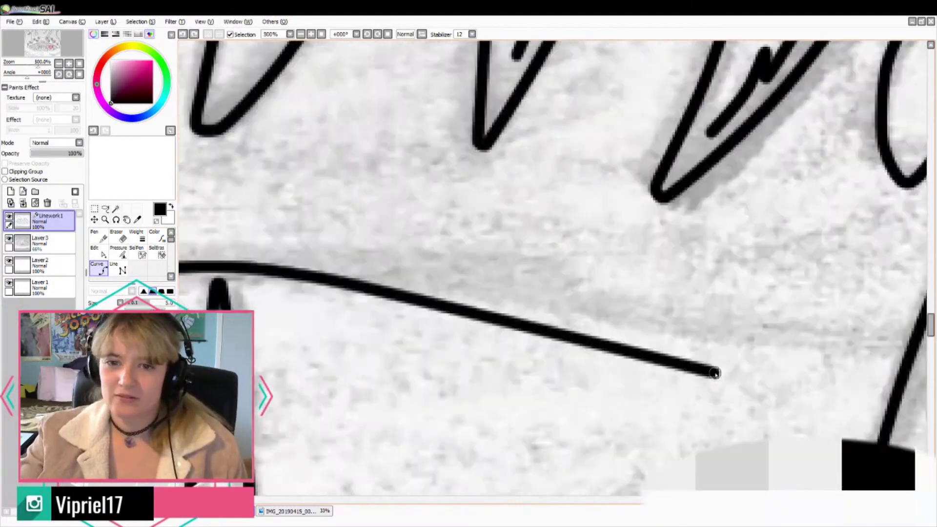
Step: Finish the waterline through the right-hand teeth up to the right corner of the big mouth
{"action": "scroll", "coordinate": [715, 373], "scroll_direction": "down", "scroll_amount": 6}
{"action": "scroll", "coordinate": [589, 366], "scroll_direction": "up", "scroll_amount": 1}
{"action": "left_click", "coordinate": [575, 362]}
{"action": "double_click", "coordinate": [608, 361]}
{"action": "left_click", "coordinate": [635, 365]}
{"action": "left_click", "coordinate": [660, 365]}
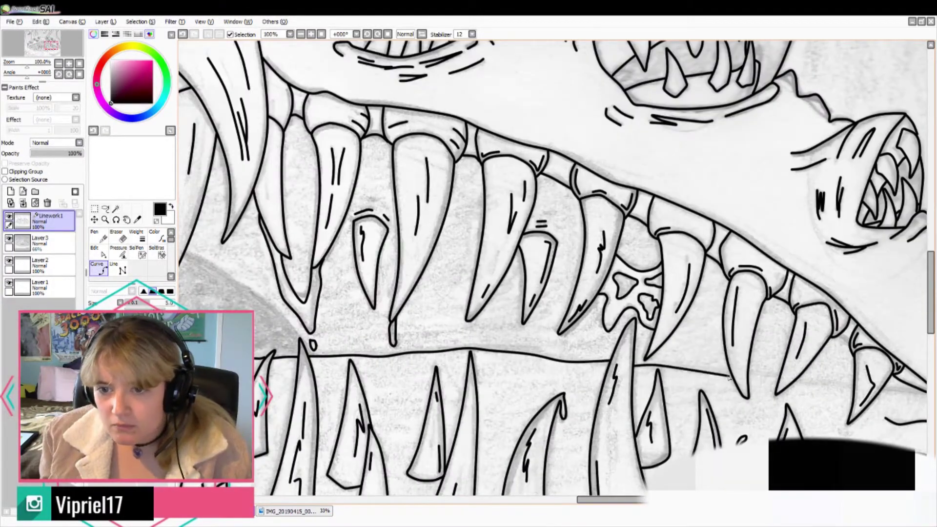
{"action": "double_click", "coordinate": [729, 373]}
{"action": "left_click", "coordinate": [748, 374]}
{"action": "double_click", "coordinate": [779, 376]}
{"action": "left_click", "coordinate": [793, 382]}
{"action": "double_click", "coordinate": [854, 384]}
{"action": "left_click_drag", "start_coordinate": [654, 499], "coordinate": [691, 500]}
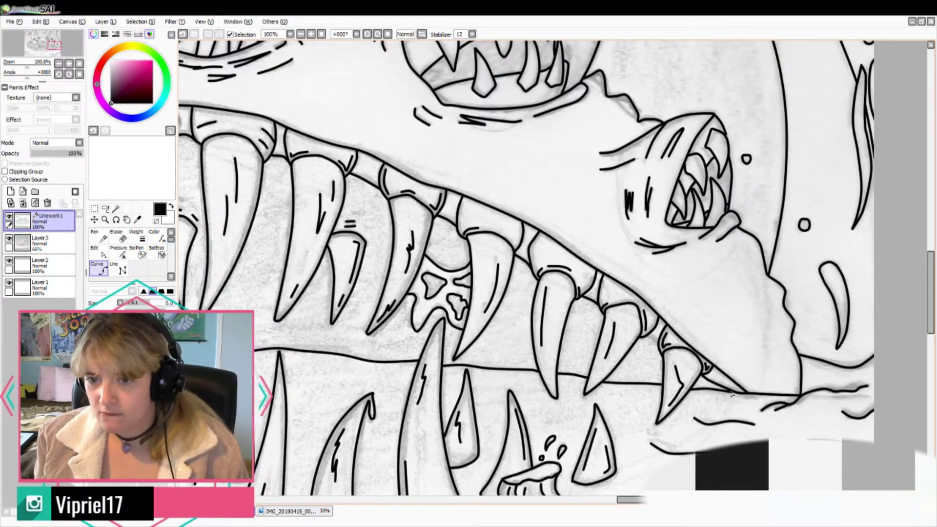
Step: Ink an arched outline over the dark mound's left slope and top, starting at the waterline and passing behind the upper teeth
{"action": "scroll", "coordinate": [712, 390], "scroll_direction": "down", "scroll_amount": 2}
{"action": "scroll", "coordinate": [328, 321], "scroll_direction": "up", "scroll_amount": 3}
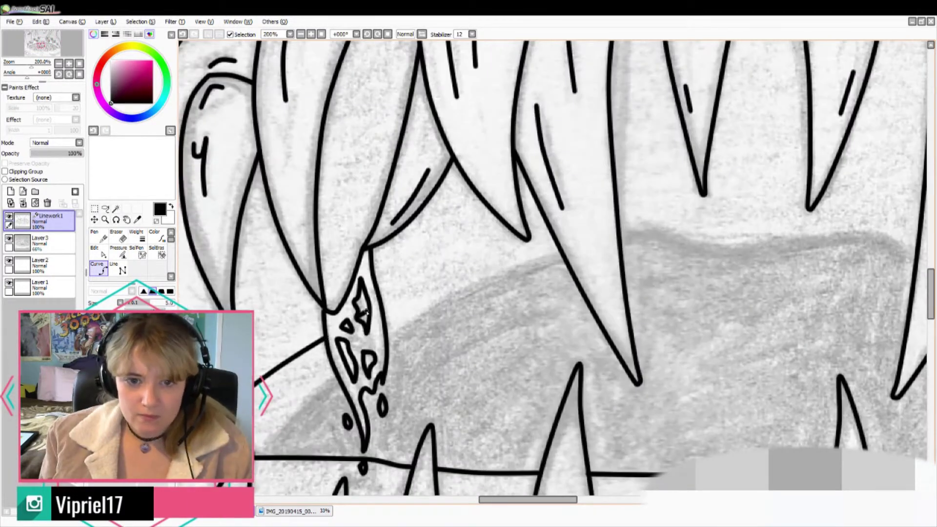
{"action": "scroll", "coordinate": [364, 312], "scroll_direction": "down", "scroll_amount": 3}
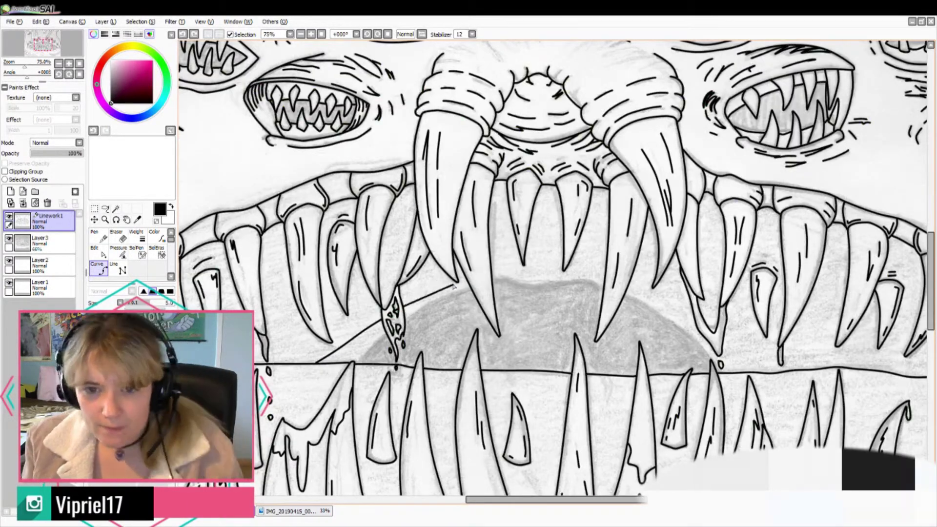
{"action": "scroll", "coordinate": [456, 283], "scroll_direction": "up", "scroll_amount": 3}
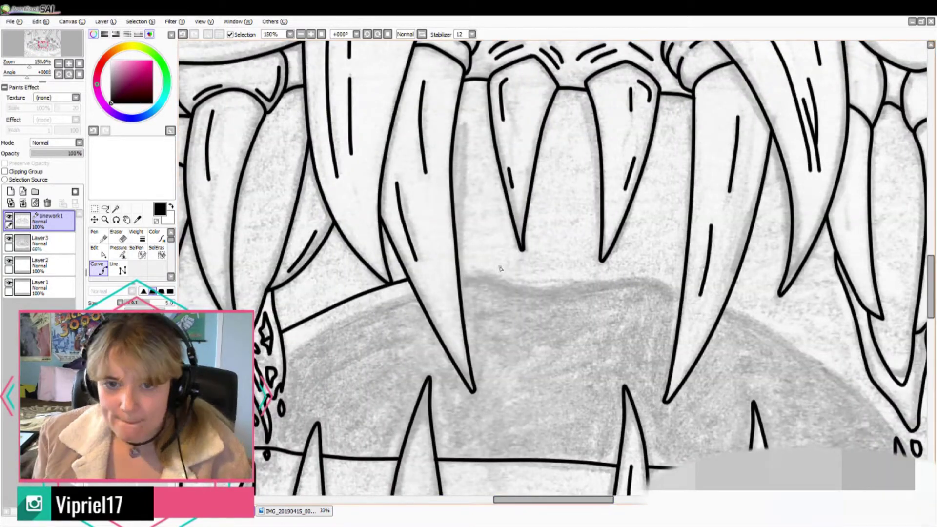
{"action": "left_click", "coordinate": [459, 269]}
{"action": "left_click", "coordinate": [482, 268]}
{"action": "left_click", "coordinate": [541, 281]}
{"action": "left_click", "coordinate": [628, 271]}
{"action": "double_click", "coordinate": [681, 287]}
Step: Ink the dark mound's right slope, passing behind the upper teeth and slime down to the waterline
{"action": "scroll", "coordinate": [363, 350], "scroll_direction": "down", "scroll_amount": 1}
{"action": "left_click", "coordinate": [605, 319]}
{"action": "left_click", "coordinate": [656, 337]}
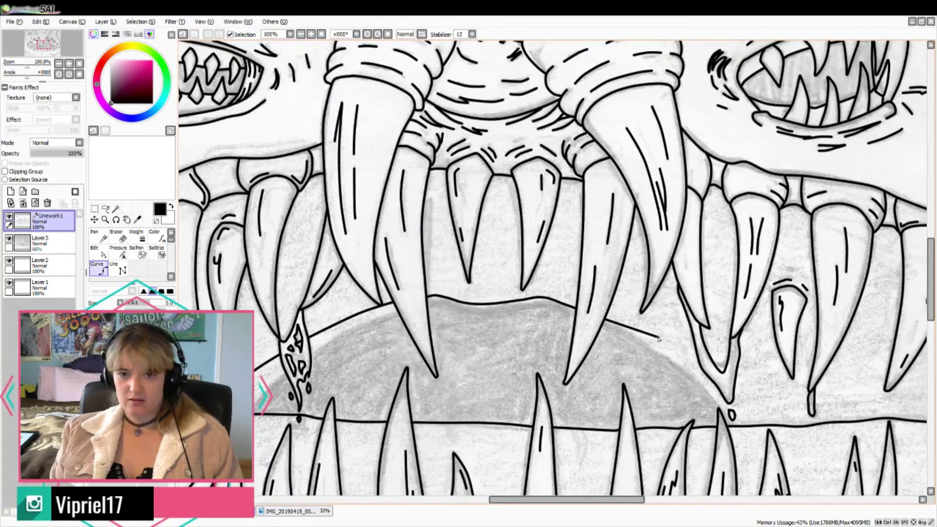
{"action": "double_click", "coordinate": [697, 360]}
{"action": "left_click", "coordinate": [736, 377]}
{"action": "double_click", "coordinate": [806, 423]}
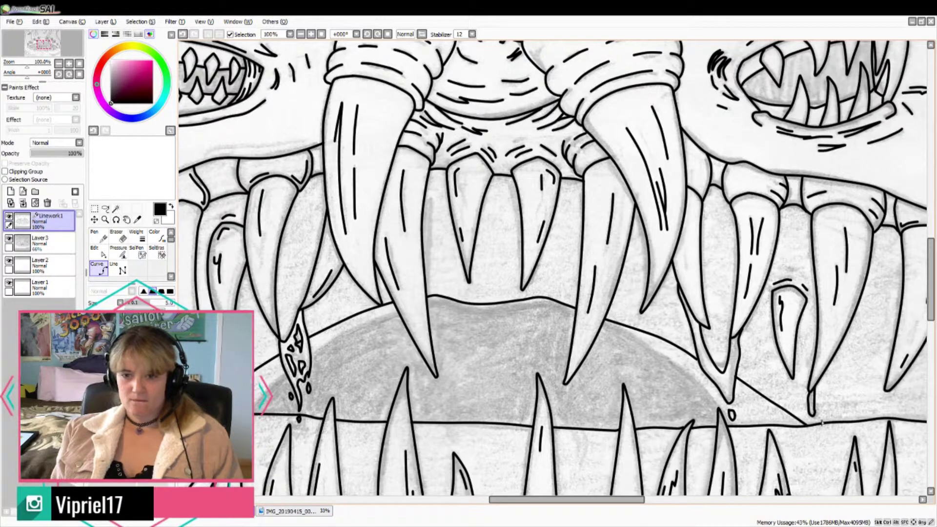
Step: Ink the two upper pointed spikes at the tip of the spiky tail in the lower right of the drawing
{"action": "scroll", "coordinate": [729, 361], "scroll_direction": "up", "scroll_amount": 4}
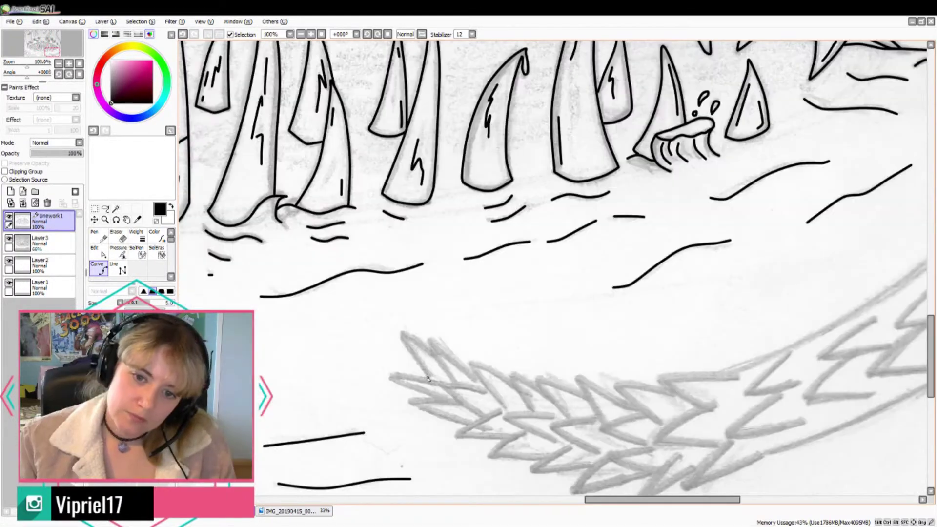
{"action": "left_click", "coordinate": [428, 378]}
{"action": "left_click", "coordinate": [399, 332]}
{"action": "double_click", "coordinate": [432, 352]}
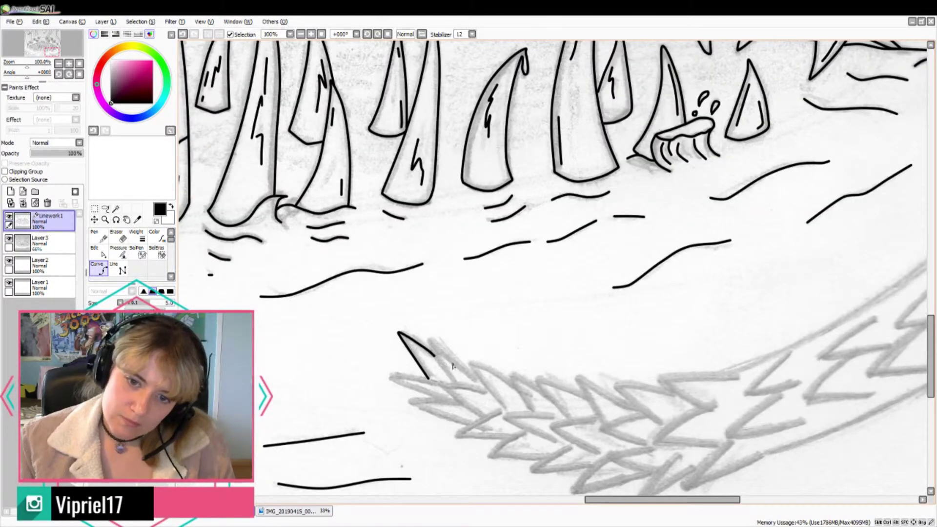
{"action": "left_click", "coordinate": [453, 384]}
{"action": "left_click", "coordinate": [428, 339]}
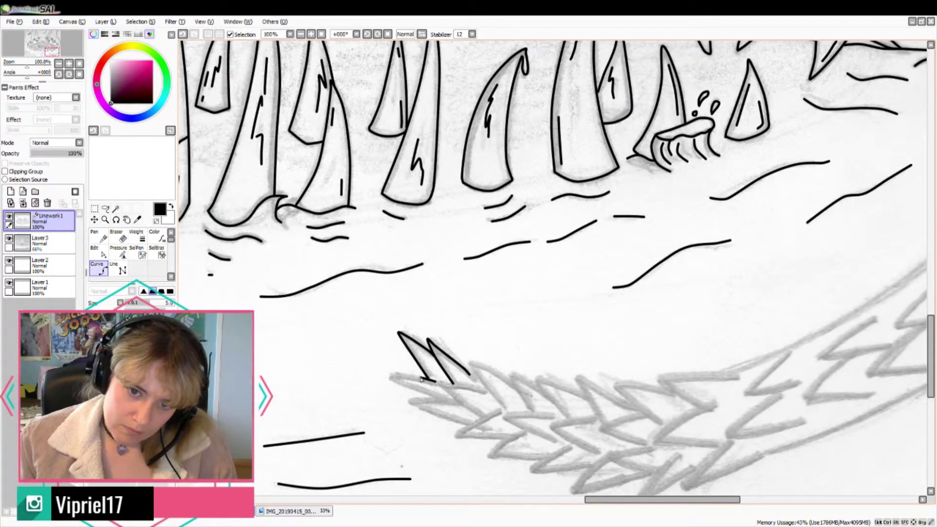
Step: Ink the two leftward-pointing spikes below them at the tail's tip
{"action": "left_click", "coordinate": [391, 376]}
{"action": "left_click", "coordinate": [452, 400]}
{"action": "left_click", "coordinate": [408, 402]}
{"action": "double_click", "coordinate": [468, 424]}
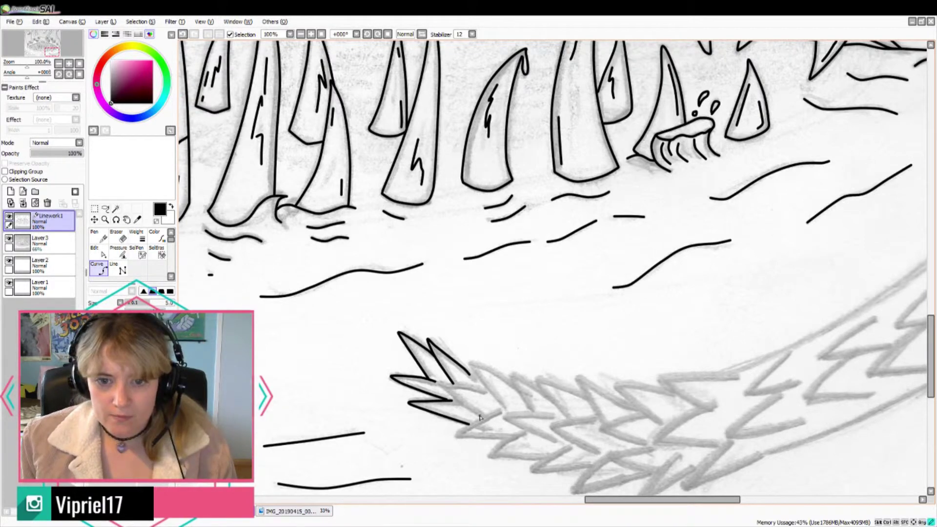
{"action": "left_click", "coordinate": [480, 418]}
Step: Ink the inner spike behind the tail's tip and the next two spikes along its upper edge
{"action": "left_click", "coordinate": [437, 383]}
{"action": "double_click", "coordinate": [480, 389]}
{"action": "left_click", "coordinate": [505, 408]}
{"action": "left_click", "coordinate": [470, 363]}
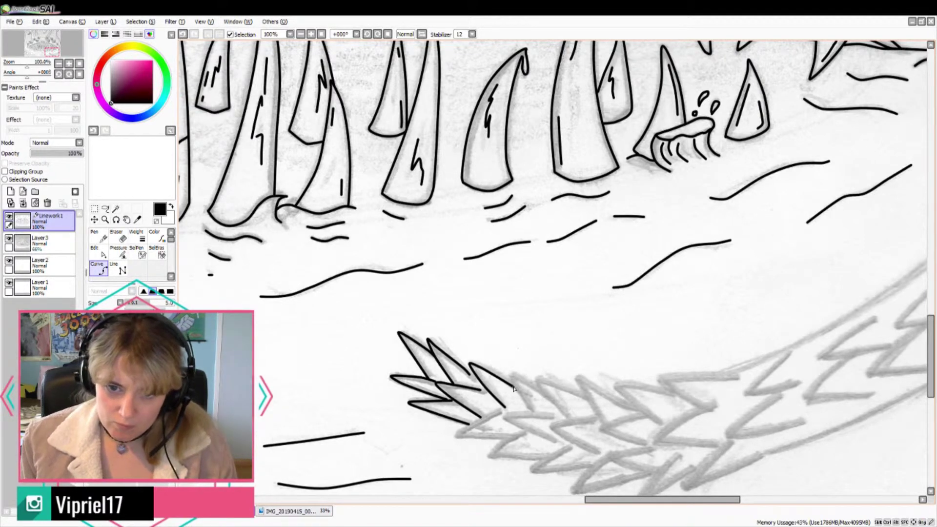
{"action": "double_click", "coordinate": [513, 384]}
{"action": "left_click", "coordinate": [531, 409]}
{"action": "left_click", "coordinate": [508, 377]}
Step: Ink three overlapping spikes along the tail's lower edge, following the sketch to the right
{"action": "left_click", "coordinate": [500, 412]}
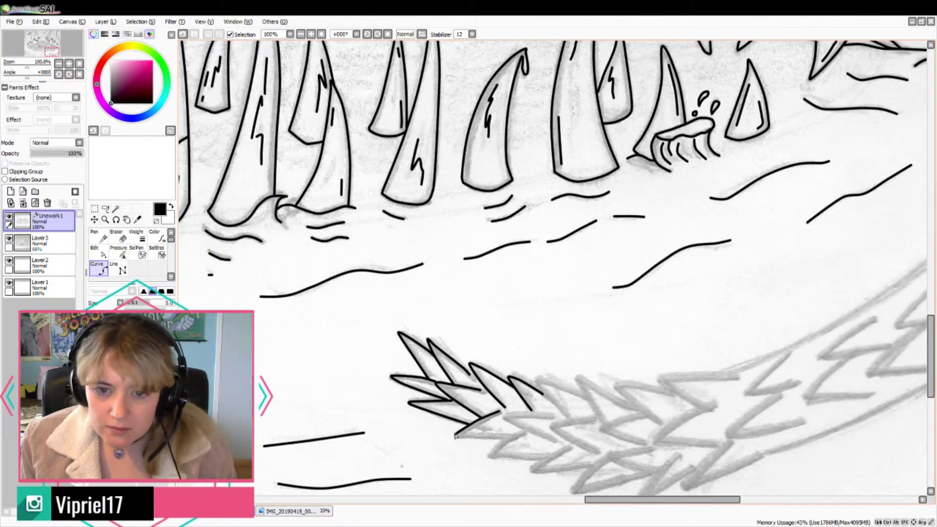
{"action": "left_click", "coordinate": [453, 435]}
{"action": "left_click", "coordinate": [520, 432]}
{"action": "left_click", "coordinate": [487, 457]}
{"action": "left_click", "coordinate": [563, 448]}
{"action": "left_click", "coordinate": [529, 471]}
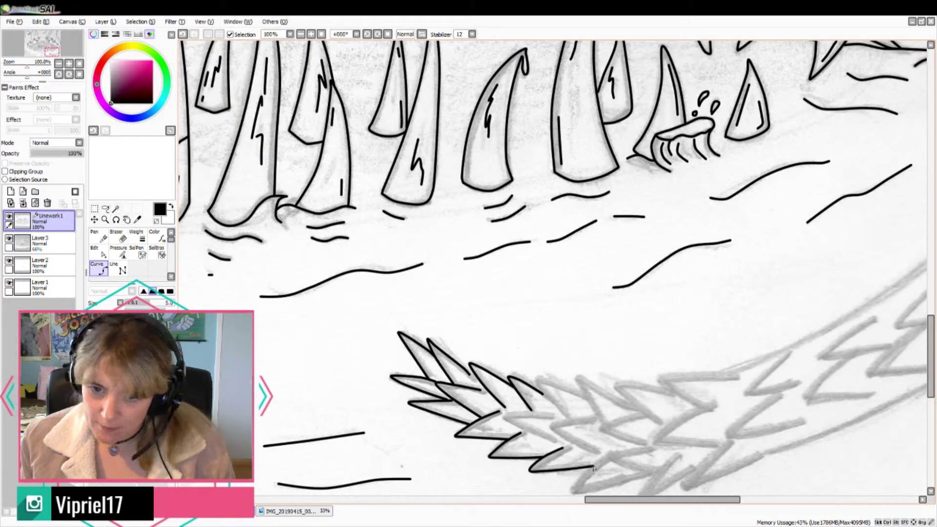
{"action": "double_click", "coordinate": [590, 466]}
Step: Ink an inner spike in the middle of the tail and close the small gap between two upper-edge spikes
{"action": "left_click", "coordinate": [554, 442]}
{"action": "left_click", "coordinate": [502, 418]}
{"action": "double_click", "coordinate": [545, 411]}
{"action": "left_click", "coordinate": [464, 367]}
{"action": "double_click", "coordinate": [473, 374]}
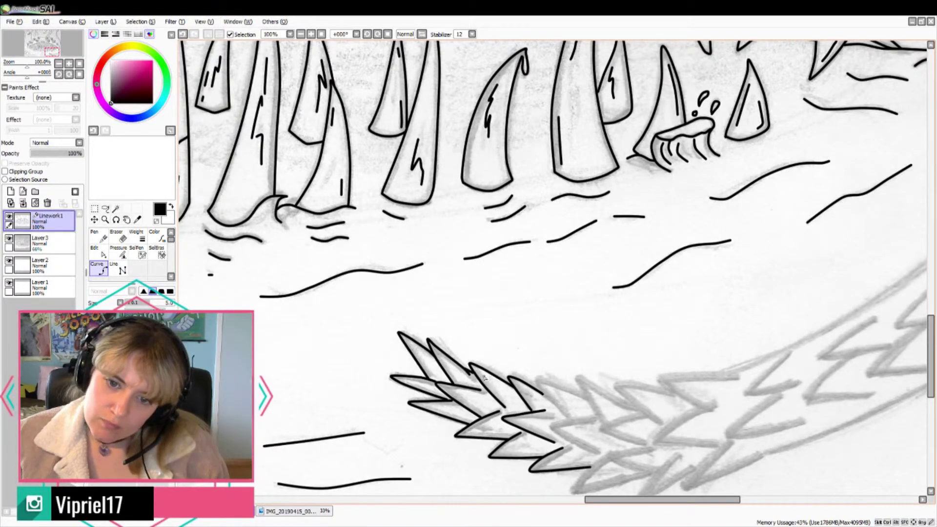
Step: Ink the next spike on the tail's upper edge and another inner spike below it
{"action": "left_click", "coordinate": [567, 417]}
{"action": "left_click", "coordinate": [531, 378]}
{"action": "double_click", "coordinate": [584, 396]}
{"action": "left_click", "coordinate": [594, 418]}
{"action": "left_click", "coordinate": [549, 426]}
{"action": "double_click", "coordinate": [601, 451]}
Step: Ink the next large spike on the tail's lower edge and the short inner spike overlapping it
{"action": "left_click", "coordinate": [608, 453]}
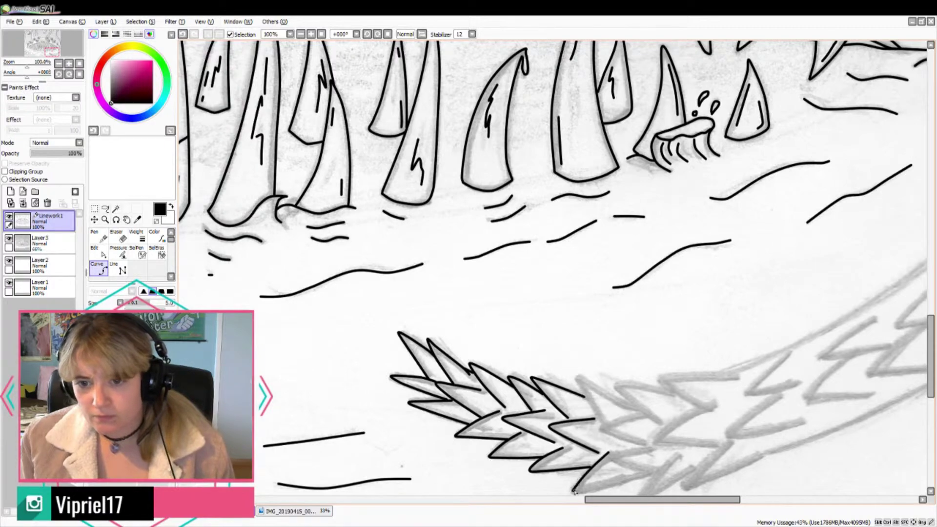
{"action": "left_click", "coordinate": [573, 491]}
{"action": "double_click", "coordinate": [647, 472]}
{"action": "left_click", "coordinate": [651, 449]}
{"action": "left_click", "coordinate": [610, 456]}
{"action": "double_click", "coordinate": [654, 473]}
Step: Ink the last two lower-edge spikes and carry the tail's lower outline to the canvas edge
{"action": "left_click_drag", "start_coordinate": [929, 345], "coordinate": [929, 357]}
{"action": "left_click", "coordinate": [632, 439]}
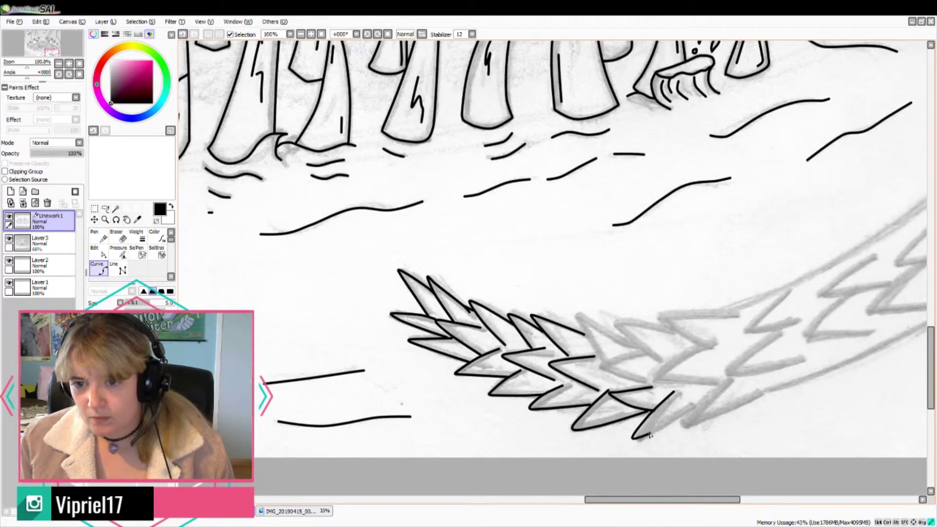
{"action": "left_click", "coordinate": [675, 392]}
{"action": "left_click", "coordinate": [676, 429]}
{"action": "left_click", "coordinate": [727, 381]}
{"action": "left_click", "coordinate": [770, 389]}
{"action": "mouse_move", "coordinate": [666, 502]}
{"action": "left_mouse_down"}
{"action": "mouse_move", "coordinate": [743, 501]}
{"action": "mouse_move", "coordinate": [653, 500]}
{"action": "left_mouse_up"}
{"action": "left_click", "coordinate": [454, 370]}
{"action": "double_click", "coordinate": [653, 267]}
Step: Ink the next upper-edge spike of the tail and the inner spike directly beneath it
{"action": "scroll", "coordinate": [761, 441], "scroll_direction": "up", "scroll_amount": 1}
{"action": "left_click", "coordinate": [643, 299]}
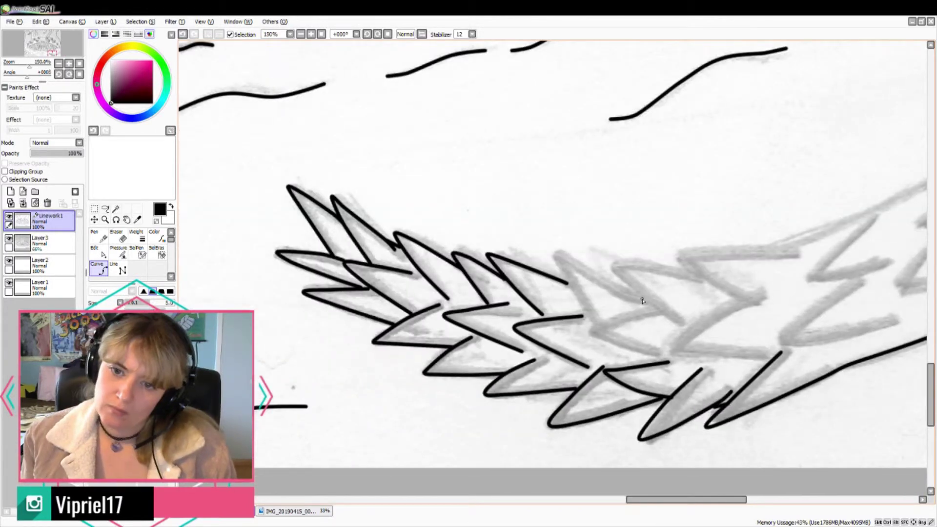
{"action": "left_click", "coordinate": [559, 255]}
{"action": "double_click", "coordinate": [596, 322]}
{"action": "left_click", "coordinate": [645, 311]}
{"action": "left_click", "coordinate": [590, 328]}
{"action": "double_click", "coordinate": [657, 353]}
Step: Ink the last two spikes along the tail's upper edge, including the long flat top stroke
{"action": "left_click", "coordinate": [681, 324]}
{"action": "left_click", "coordinate": [610, 267]}
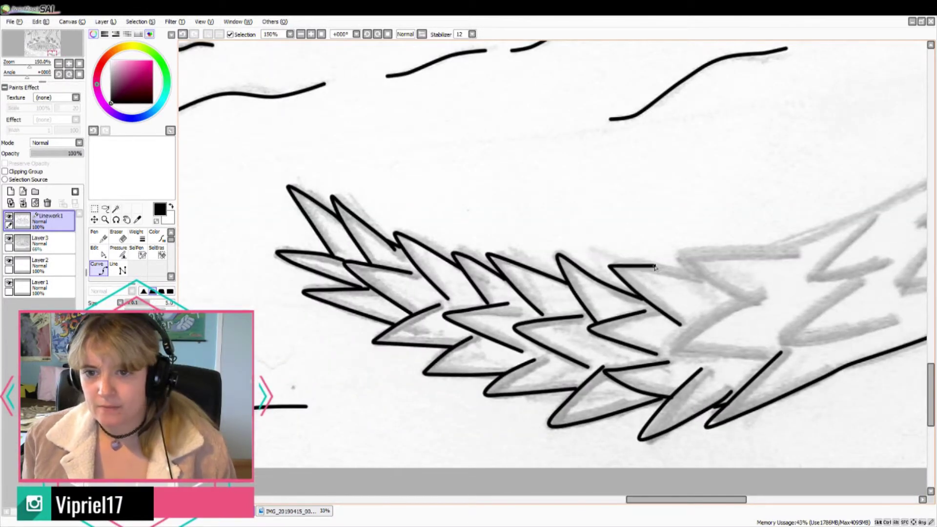
{"action": "double_click", "coordinate": [699, 278]}
{"action": "left_click", "coordinate": [740, 297]}
{"action": "left_click", "coordinate": [668, 253]}
{"action": "double_click", "coordinate": [799, 253]}
Step: Ink two larger V-shaped scales inside the tail, just right of the spike cluster
{"action": "left_click", "coordinate": [756, 292]}
{"action": "left_click", "coordinate": [677, 349]}
{"action": "double_click", "coordinate": [763, 355]}
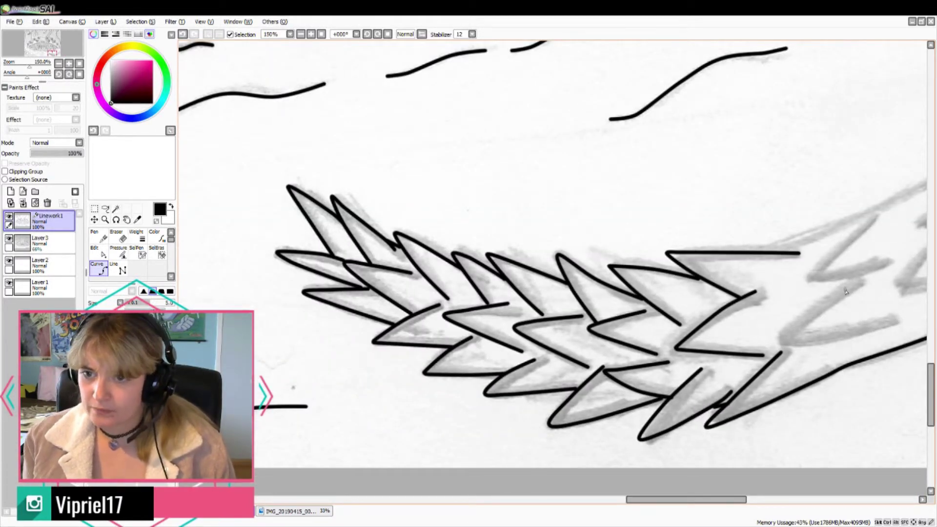
{"action": "left_click", "coordinate": [857, 280]}
{"action": "left_click", "coordinate": [784, 340]}
{"action": "double_click", "coordinate": [898, 321]}
Step: Add short connecting strokes to close the gaps between the tail's last upper-edge spikes
{"action": "left_click", "coordinate": [614, 287]}
{"action": "double_click", "coordinate": [629, 288]}
{"action": "left_click", "coordinate": [677, 271]}
{"action": "double_click", "coordinate": [688, 272]}
Step: Ink the tail's upper outline as one long curve from the last upper spike to the canvas edge
{"action": "scroll", "coordinate": [534, 244], "scroll_direction": "down", "scroll_amount": 2}
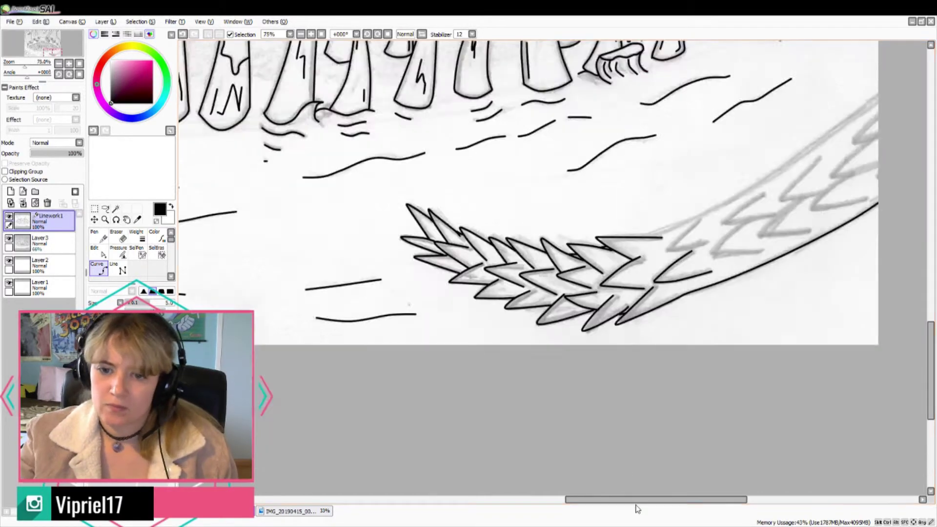
{"action": "scroll", "coordinate": [880, 136], "scroll_direction": "up", "scroll_amount": 2}
{"action": "left_click", "coordinate": [404, 338]}
{"action": "left_click", "coordinate": [595, 255]}
{"action": "left_click", "coordinate": [723, 168]}
{"action": "double_click", "coordinate": [880, 47]}
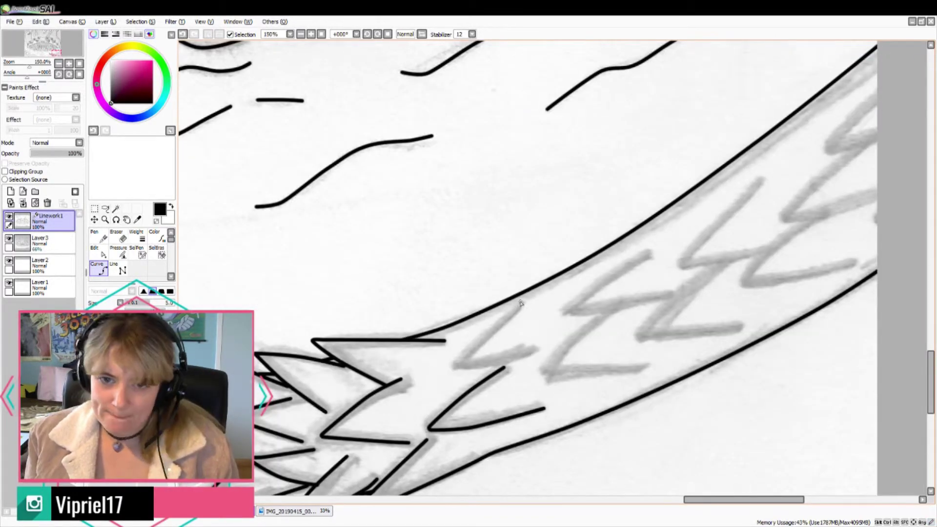
Step: Ink three V-shaped scales inside the tail where it begins to rise toward the canvas edge
{"action": "left_click", "coordinate": [521, 303]}
{"action": "left_click", "coordinate": [458, 364]}
{"action": "double_click", "coordinate": [531, 350]}
{"action": "left_click", "coordinate": [666, 294]}
{"action": "left_click", "coordinate": [566, 311]}
{"action": "double_click", "coordinate": [645, 254]}
{"action": "left_click", "coordinate": [614, 307]}
{"action": "left_click", "coordinate": [546, 371]}
{"action": "double_click", "coordinate": [643, 369]}
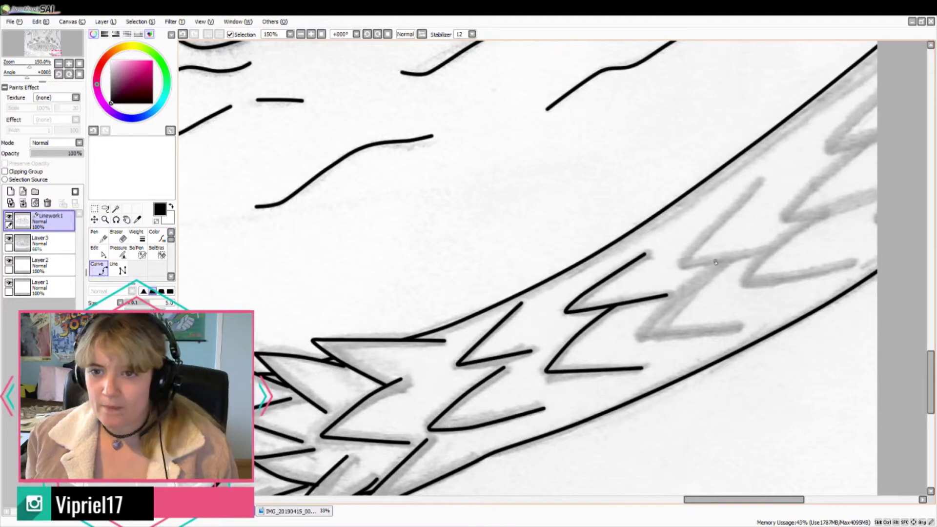
Step: Ink the next pair of overlapping V-shaped scales further up the tail
{"action": "left_click", "coordinate": [762, 178]}
{"action": "left_click", "coordinate": [681, 269]}
{"action": "double_click", "coordinate": [764, 250]}
{"action": "left_click", "coordinate": [722, 261]}
{"action": "left_click", "coordinate": [641, 335]}
{"action": "double_click", "coordinate": [738, 327]}
Step: Ink the remaining three V-shaped scales on the tail, running the last two off the canvas edge
{"action": "left_click", "coordinate": [854, 263]}
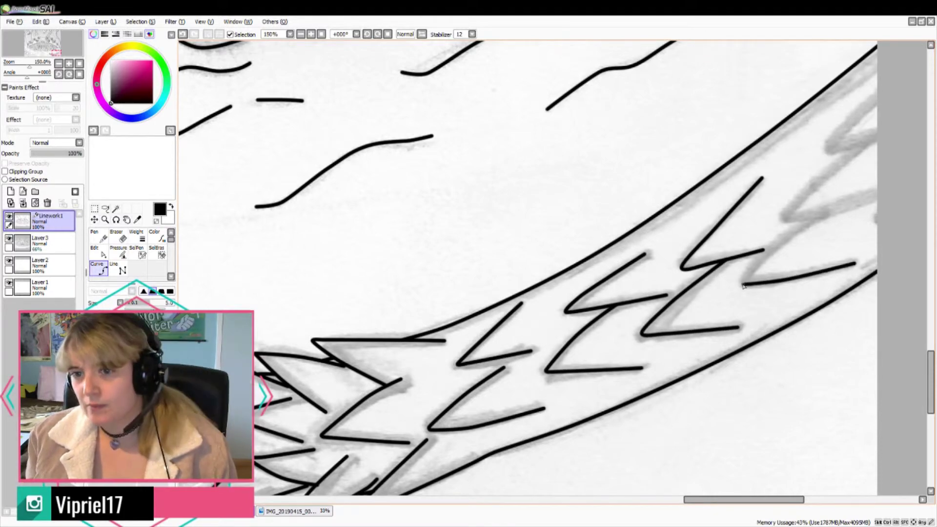
{"action": "left_click", "coordinate": [743, 284]}
{"action": "double_click", "coordinate": [788, 224]}
{"action": "left_click", "coordinate": [878, 196]}
{"action": "left_click", "coordinate": [774, 226]}
{"action": "double_click", "coordinate": [849, 149]}
{"action": "left_click", "coordinate": [877, 139]}
{"action": "left_click", "coordinate": [827, 155]}
{"action": "double_click", "coordinate": [882, 91]}
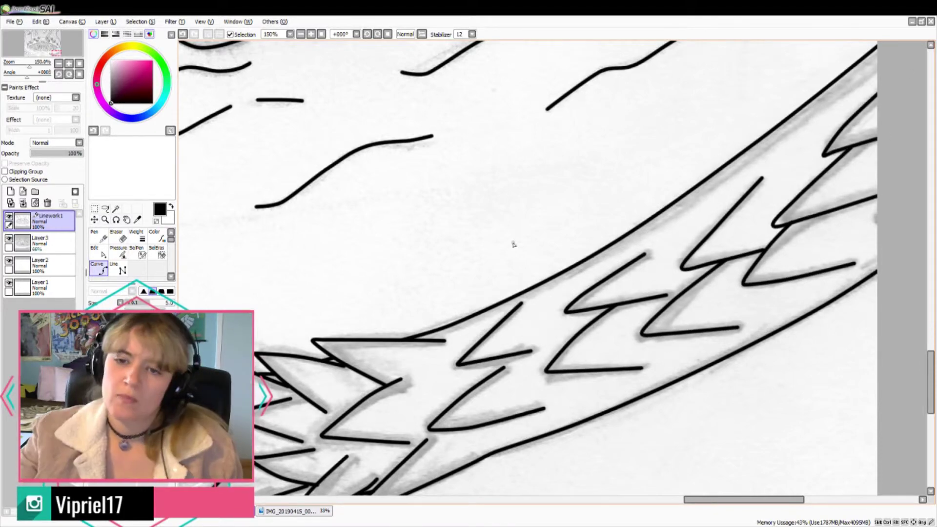
{"action": "scroll", "coordinate": [514, 243], "scroll_direction": "down", "scroll_amount": 4}
{"action": "mouse_move", "coordinate": [636, 506]}
{"action": "left_mouse_down"}
{"action": "mouse_move", "coordinate": [643, 504]}
{"action": "mouse_move", "coordinate": [523, 464]}
{"action": "left_mouse_up"}
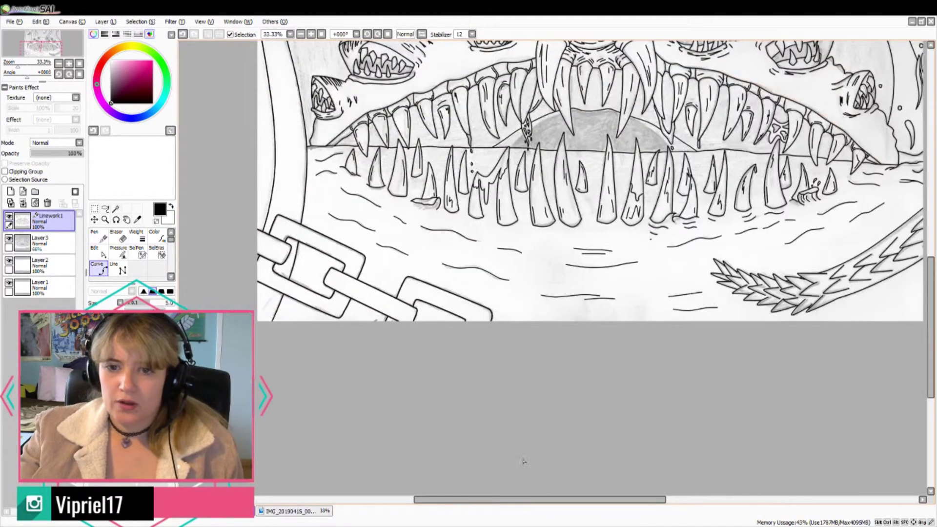
{"action": "left_click_drag", "start_coordinate": [929, 285], "coordinate": [928, 234]}
{"action": "scroll", "coordinate": [861, 257], "scroll_direction": "down", "scroll_amount": 1}
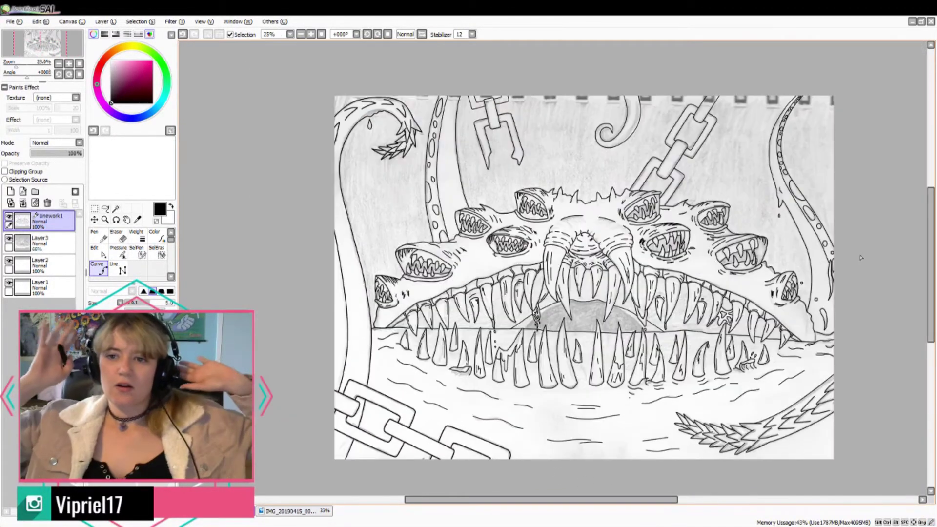